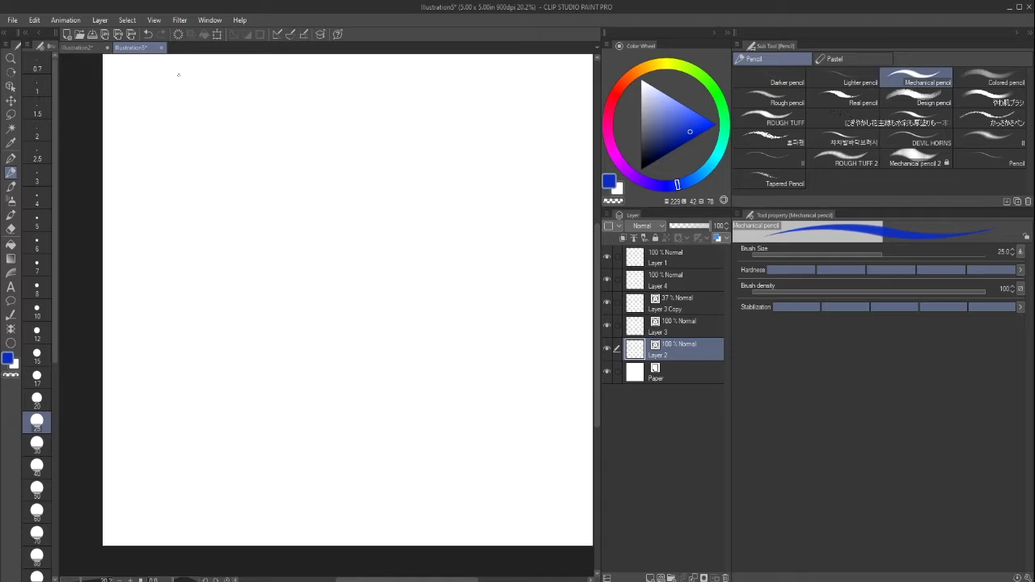
# Handwrite "#inktober" in blue with a double underline and an arrow pointing down at it, and clear the layer.
pyautogui.moveTo(256, 210); pyautogui.dragTo(252, 280)
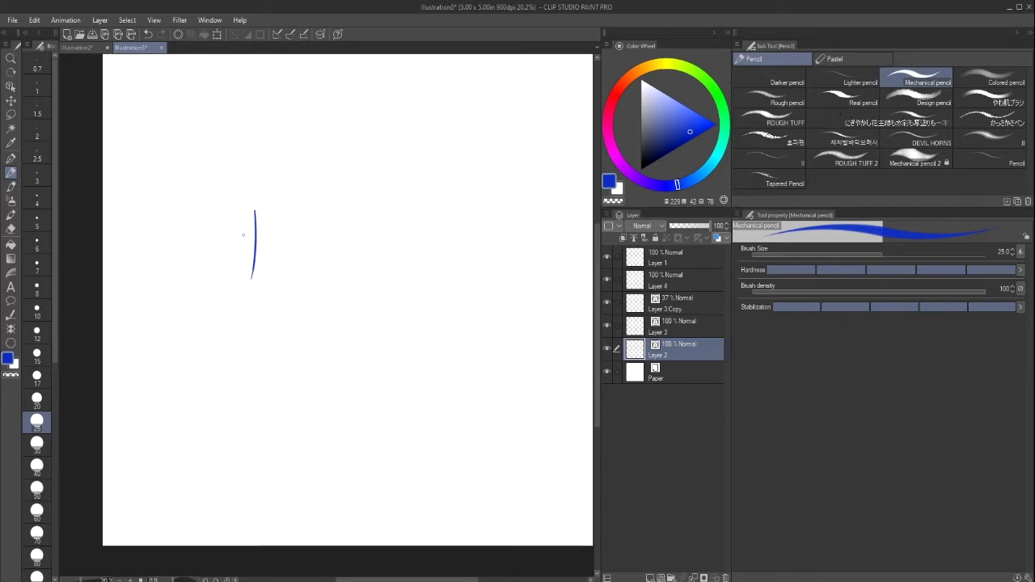
pyautogui.moveTo(240, 238); pyautogui.dragTo(289, 235)
pyautogui.moveTo(282, 204)
pyautogui.mouseDown()
pyautogui.moveTo(282, 247)
pyautogui.moveTo(321, 252)
pyautogui.mouseUp()
pyautogui.click(302, 219)
pyautogui.moveTo(326, 211); pyautogui.dragTo(327, 246)
pyautogui.moveTo(346, 224)
pyautogui.mouseDown()
pyautogui.moveTo(345, 250)
pyautogui.moveTo(361, 230)
pyautogui.moveTo(358, 246)
pyautogui.moveTo(368, 240)
pyautogui.mouseUp()
pyautogui.moveTo(377, 204)
pyautogui.mouseDown()
pyautogui.moveTo(374, 240)
pyautogui.moveTo(381, 237)
pyautogui.mouseUp()
pyautogui.moveTo(385, 230); pyautogui.dragTo(419, 207)
pyautogui.moveTo(257, 293); pyautogui.dragTo(485, 233)
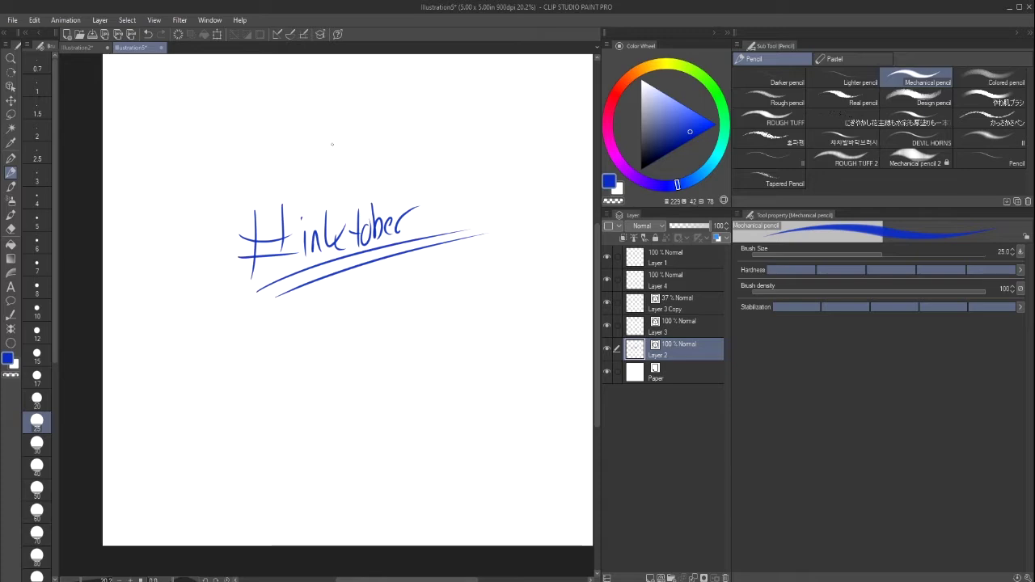
pyautogui.moveTo(329, 129)
pyautogui.mouseDown()
pyautogui.moveTo(325, 183)
pyautogui.moveTo(338, 194)
pyautogui.mouseUp()
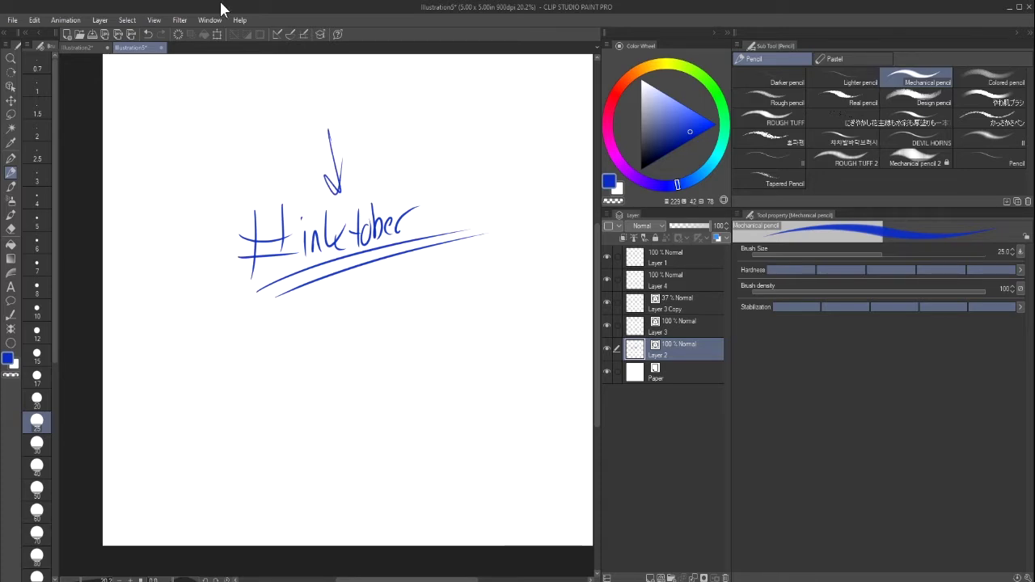
pyautogui.click(177, 34)
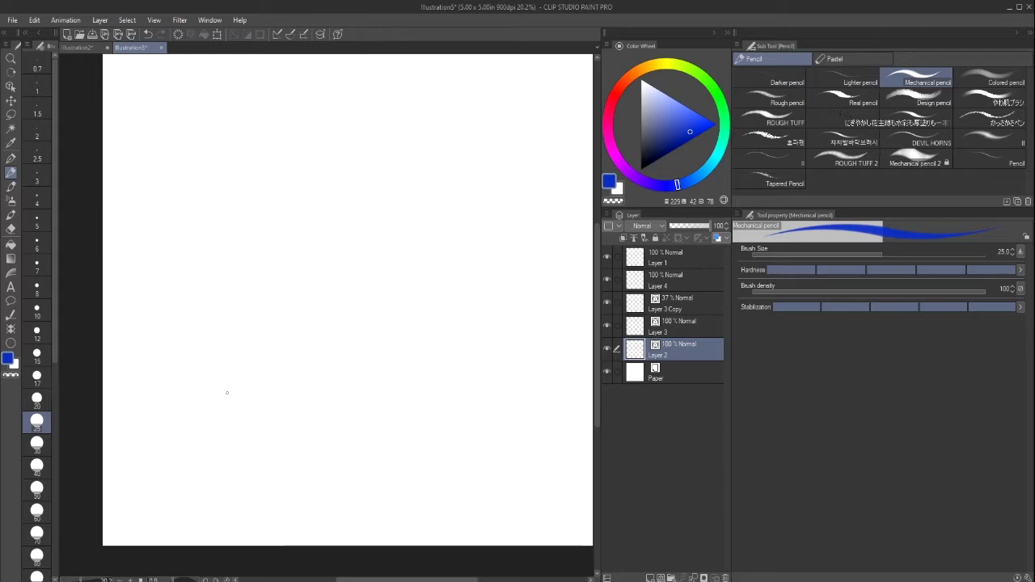
# Sketch a rough hand with a blocky palm, wrist lines and curved fingers, and clear the layer.
pyautogui.moveTo(272, 238)
pyautogui.mouseDown()
pyautogui.moveTo(342, 177)
pyautogui.moveTo(264, 280)
pyautogui.mouseUp()
pyautogui.moveTo(346, 178); pyautogui.dragTo(356, 262)
pyautogui.moveTo(267, 236)
pyautogui.mouseDown()
pyautogui.moveTo(267, 267)
pyautogui.moveTo(357, 255)
pyautogui.moveTo(359, 233)
pyautogui.moveTo(270, 235)
pyautogui.moveTo(356, 279)
pyautogui.mouseUp()
pyautogui.moveTo(348, 200); pyautogui.dragTo(356, 261)
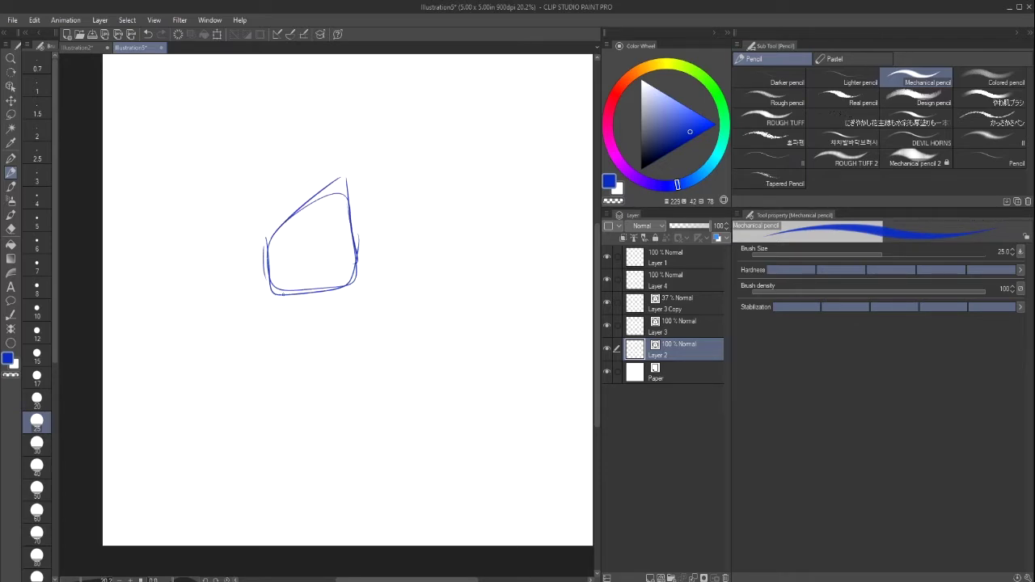
pyautogui.moveTo(283, 293); pyautogui.dragTo(293, 319)
pyautogui.moveTo(334, 287); pyautogui.dragTo(333, 306)
pyautogui.moveTo(263, 245)
pyautogui.mouseDown()
pyautogui.moveTo(253, 219)
pyautogui.moveTo(277, 228)
pyautogui.moveTo(289, 184)
pyautogui.mouseUp()
pyautogui.moveTo(298, 201)
pyautogui.mouseDown()
pyautogui.moveTo(308, 147)
pyautogui.moveTo(321, 180)
pyautogui.mouseUp()
pyautogui.moveTo(325, 176); pyautogui.dragTo(349, 174)
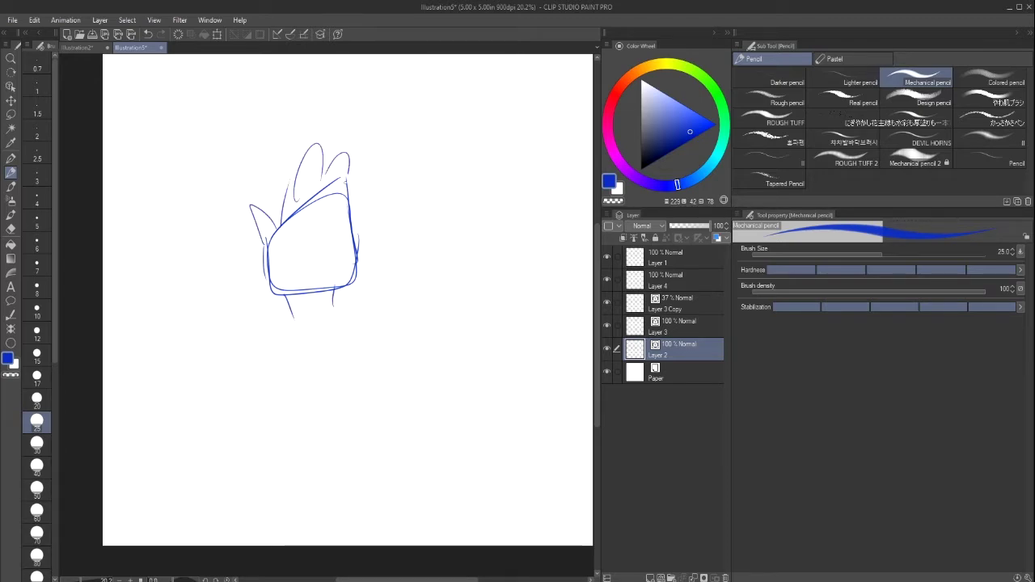
pyautogui.click(178, 35)
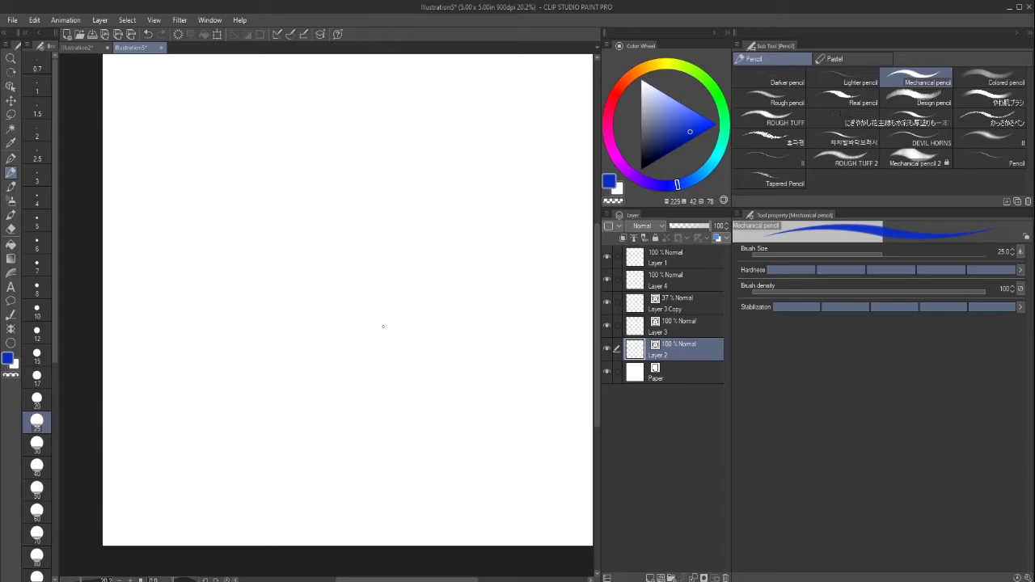
# Try the pencil at brush size 4 on the blank canvas, undo the stroke and set the size to 10.
pyautogui.click(37, 199)
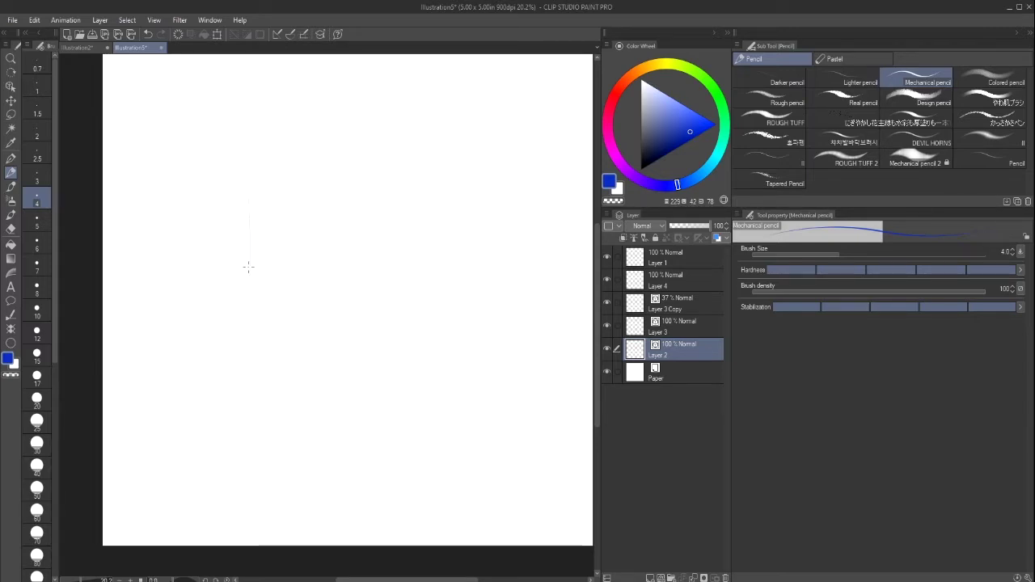
pyautogui.click(148, 35)
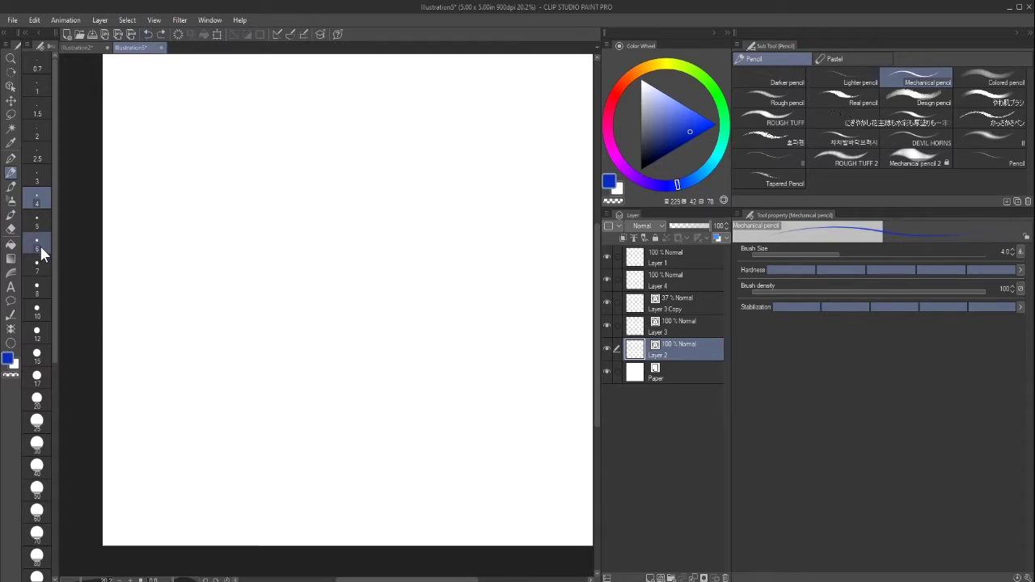
pyautogui.click(37, 311)
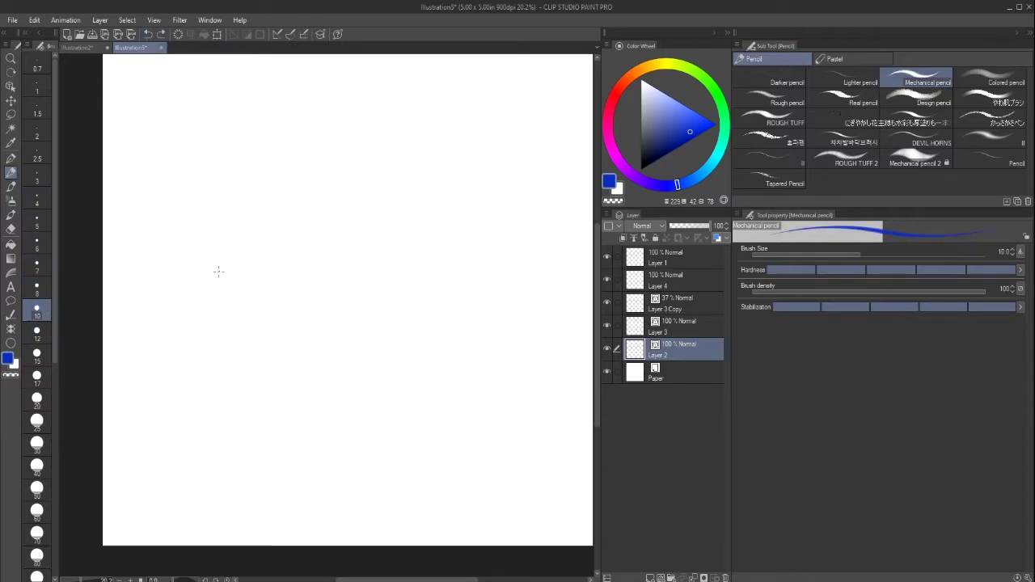
# Change the drawing colour to very dark navy and set the pencil's brush size to 25, undoing the test strokes.
pyautogui.click(656, 155)
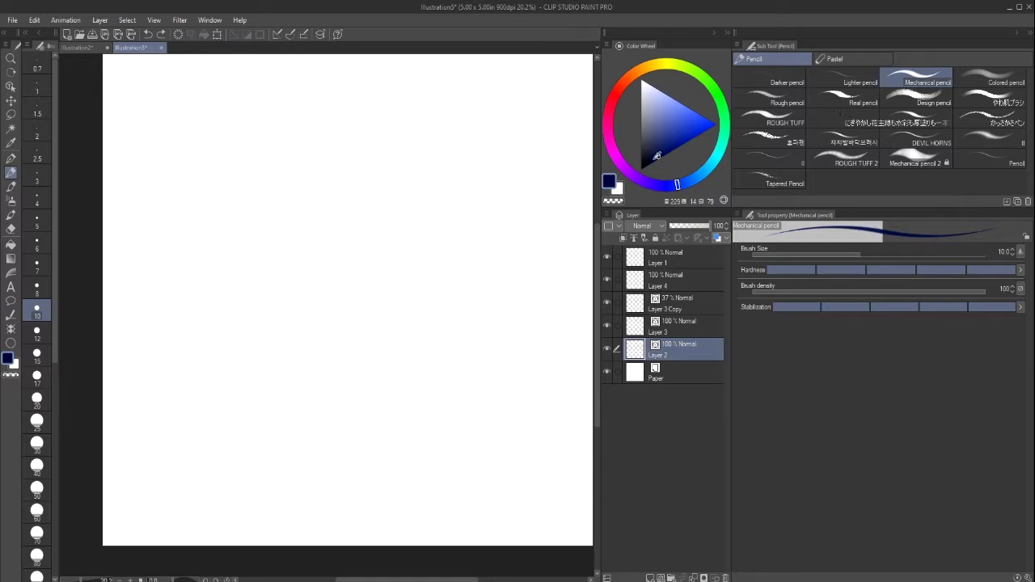
pyautogui.moveTo(217, 323); pyautogui.dragTo(246, 267)
pyautogui.moveTo(225, 304); pyautogui.dragTo(268, 243)
pyautogui.click(150, 34)
pyautogui.click(37, 421)
pyautogui.moveTo(209, 329); pyautogui.dragTo(250, 266)
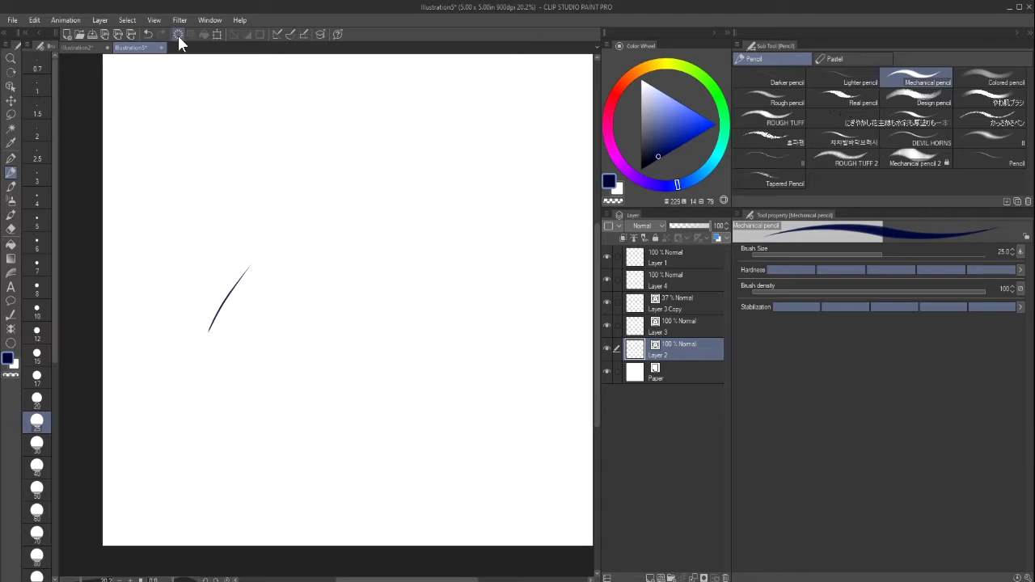
pyautogui.click(148, 34)
# Sketch a tall rounded foot outline with a flat base on the blank canvas, and clear the layer.
pyautogui.moveTo(212, 357)
pyautogui.mouseDown()
pyautogui.moveTo(244, 233)
pyautogui.moveTo(348, 209)
pyautogui.moveTo(349, 257)
pyautogui.mouseUp()
pyautogui.moveTo(346, 195); pyautogui.dragTo(360, 324)
pyautogui.moveTo(352, 256); pyautogui.dragTo(360, 317)
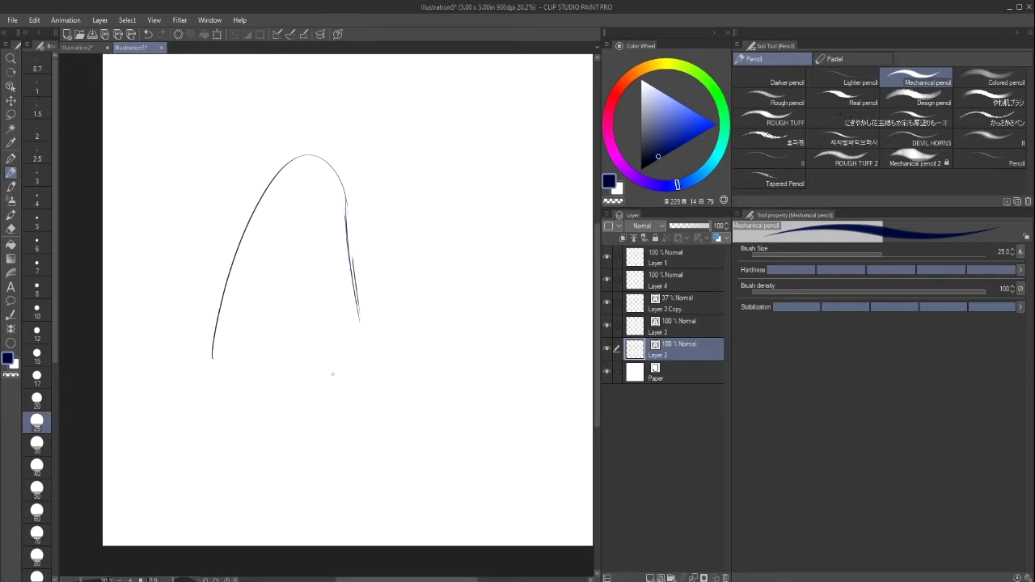
pyautogui.moveTo(225, 358)
pyautogui.mouseDown()
pyautogui.moveTo(356, 353)
pyautogui.moveTo(350, 346)
pyautogui.mouseUp()
pyautogui.moveTo(352, 282); pyautogui.dragTo(368, 317)
pyautogui.moveTo(348, 257); pyautogui.dragTo(363, 346)
pyautogui.moveTo(351, 285); pyautogui.dragTo(353, 188)
pyautogui.moveTo(346, 242)
pyautogui.mouseDown()
pyautogui.moveTo(346, 169)
pyautogui.moveTo(275, 168)
pyautogui.moveTo(253, 243)
pyautogui.mouseUp()
pyautogui.moveTo(271, 184); pyautogui.dragTo(254, 214)
pyautogui.moveTo(256, 212)
pyautogui.mouseDown()
pyautogui.moveTo(216, 332)
pyautogui.moveTo(263, 363)
pyautogui.mouseUp()
pyautogui.moveTo(281, 358); pyautogui.dragTo(349, 350)
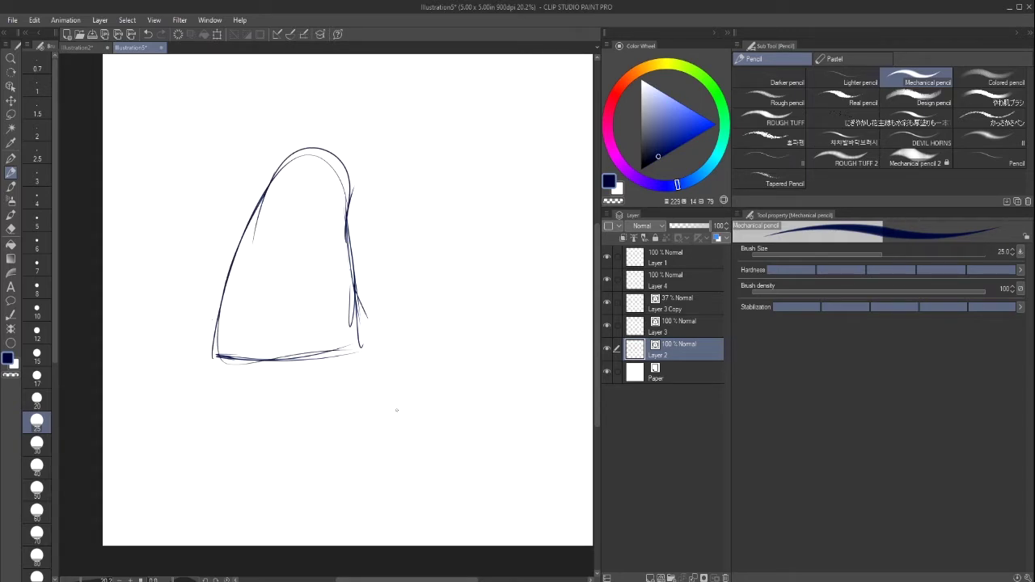
pyautogui.click(179, 34)
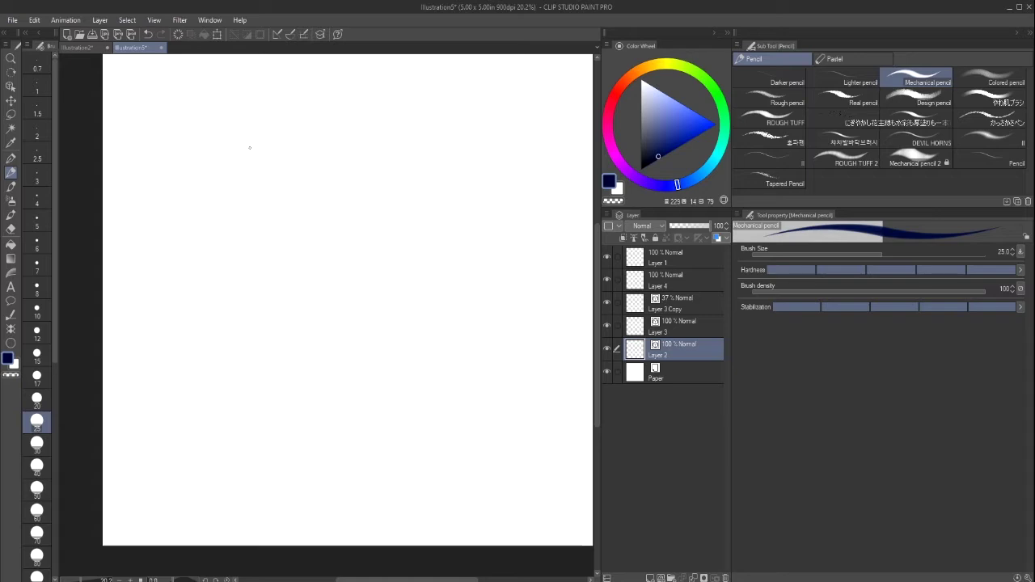
# Sketch the foot's front-view shape as a rounded arch with two sides flaring out towards the base.
pyautogui.moveTo(233, 185); pyautogui.dragTo(287, 144)
pyautogui.moveTo(317, 174)
pyautogui.mouseDown()
pyautogui.moveTo(341, 235)
pyautogui.moveTo(334, 232)
pyautogui.mouseUp()
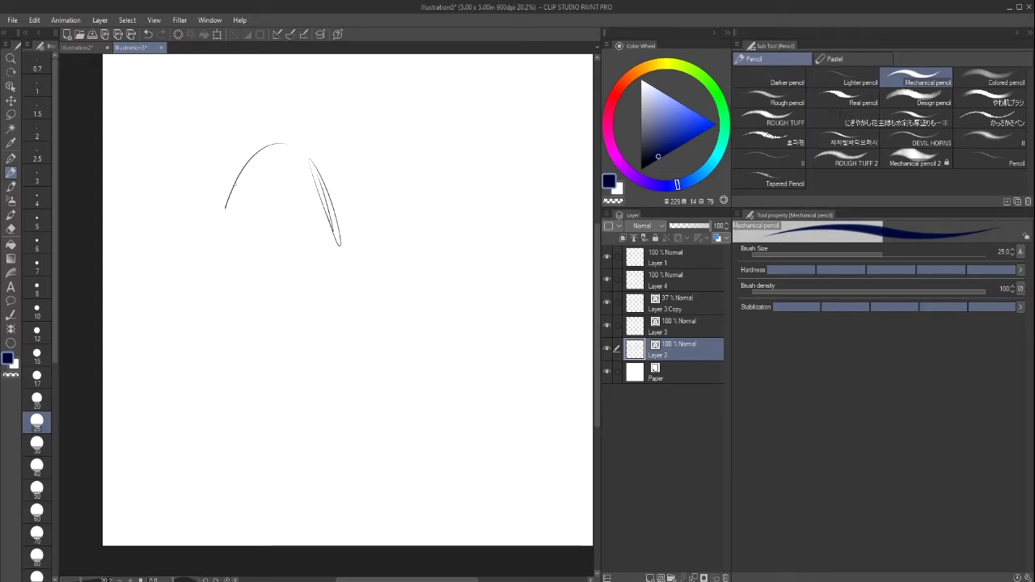
pyautogui.moveTo(234, 182); pyautogui.dragTo(213, 321)
pyautogui.moveTo(220, 279); pyautogui.dragTo(204, 356)
pyautogui.moveTo(217, 315); pyautogui.dragTo(207, 357)
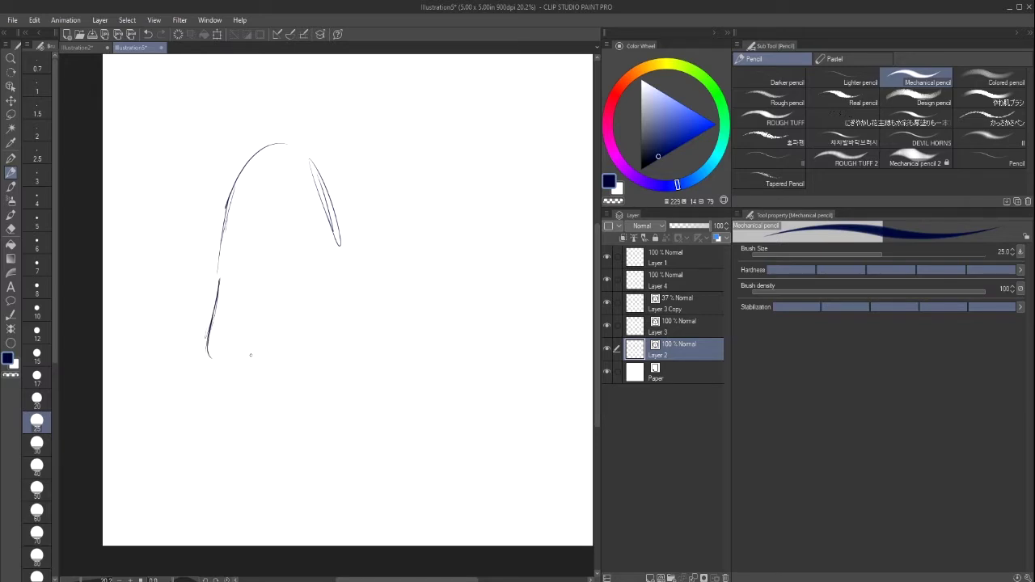
pyautogui.moveTo(334, 232)
pyautogui.mouseDown()
pyautogui.moveTo(342, 267)
pyautogui.moveTo(369, 306)
pyautogui.moveTo(333, 248)
pyautogui.moveTo(385, 338)
pyautogui.mouseUp()
pyautogui.moveTo(346, 272); pyautogui.dragTo(386, 341)
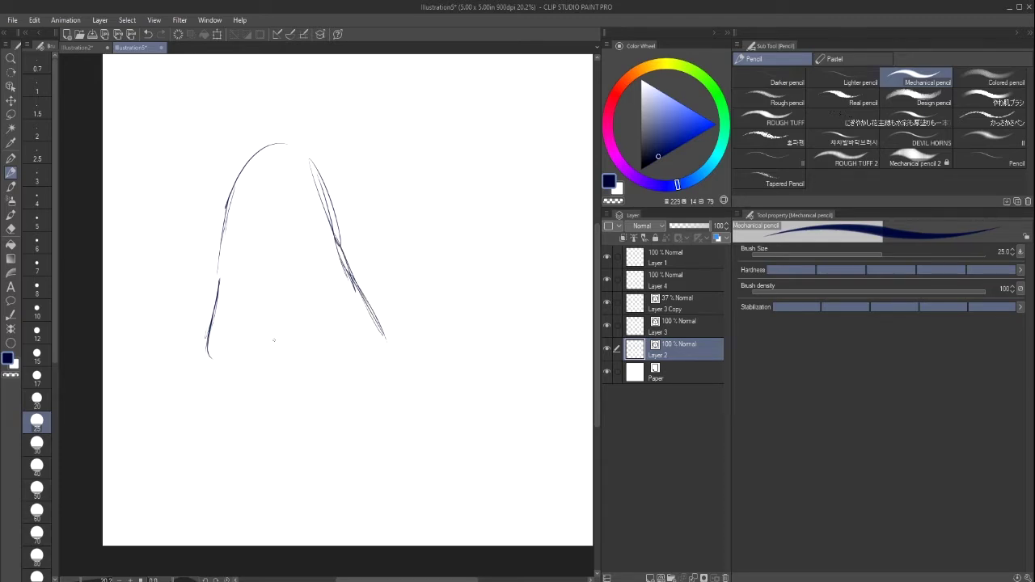
# Sketch the toe area as a low rounded shape across the foot's base, with a curved top and flat bottom edge.
pyautogui.moveTo(206, 341); pyautogui.dragTo(222, 306)
pyautogui.moveTo(224, 323)
pyautogui.mouseDown()
pyautogui.moveTo(253, 301)
pyautogui.moveTo(239, 296)
pyautogui.moveTo(318, 297)
pyautogui.mouseUp()
pyautogui.moveTo(257, 291); pyautogui.dragTo(344, 307)
pyautogui.moveTo(295, 292); pyautogui.dragTo(391, 328)
pyautogui.moveTo(216, 319); pyautogui.dragTo(307, 293)
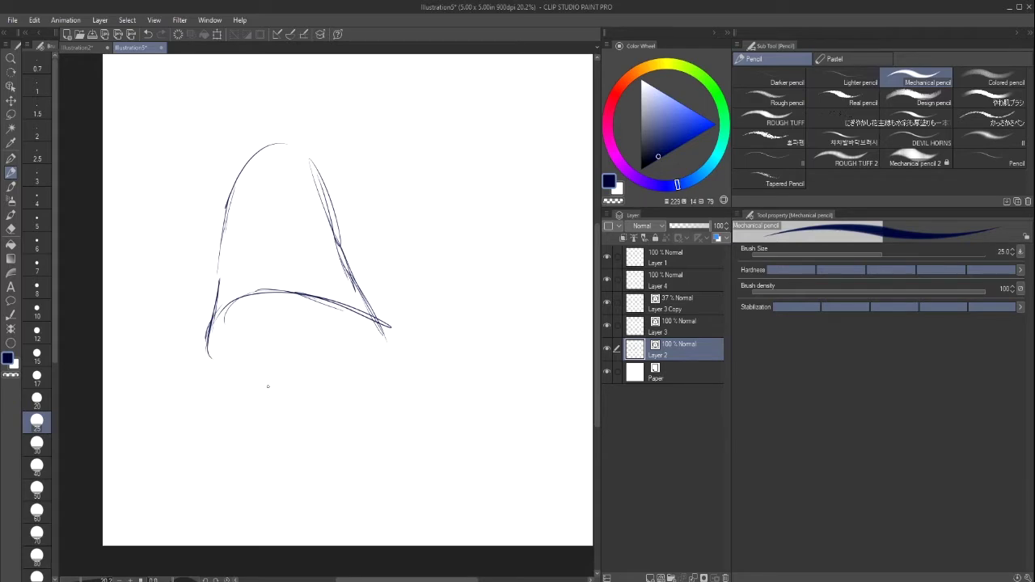
pyautogui.moveTo(202, 354)
pyautogui.mouseDown()
pyautogui.moveTo(207, 335)
pyautogui.moveTo(267, 292)
pyautogui.mouseUp()
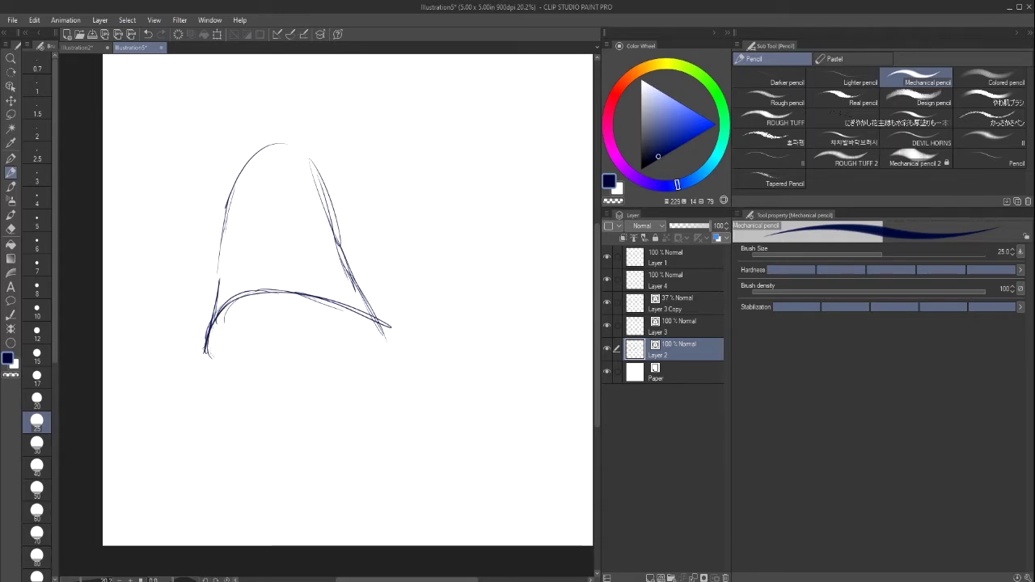
pyautogui.moveTo(205, 354)
pyautogui.mouseDown()
pyautogui.moveTo(406, 343)
pyautogui.moveTo(397, 337)
pyautogui.moveTo(393, 350)
pyautogui.mouseUp()
pyautogui.moveTo(376, 320)
pyautogui.mouseDown()
pyautogui.moveTo(330, 302)
pyautogui.moveTo(207, 352)
pyautogui.moveTo(358, 353)
pyautogui.mouseUp()
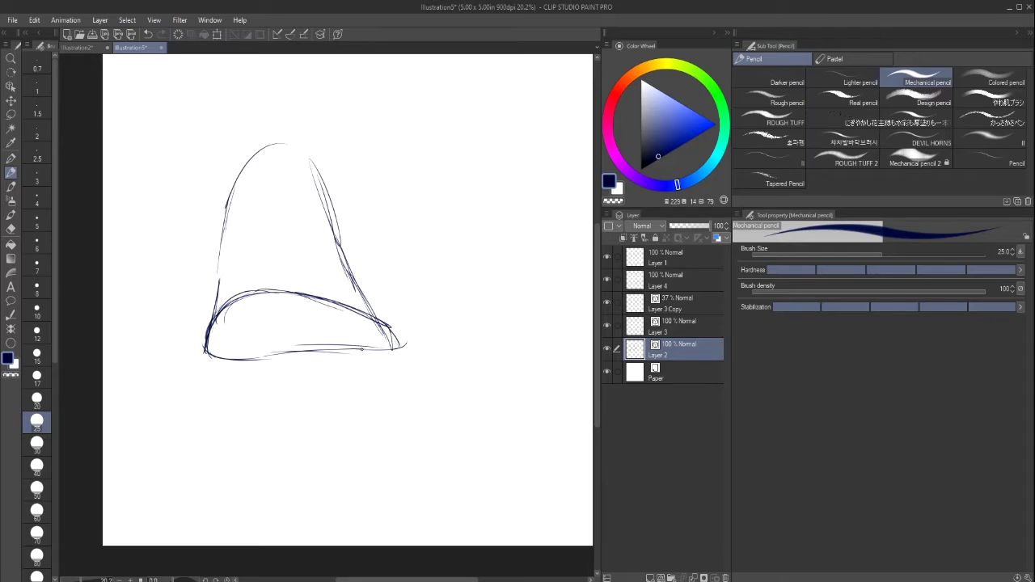
# Reinforce the toe area's outline with repeated strokes around its outer corner, top curve and bottom edge.
pyautogui.hotkey('alt', 'Tab')
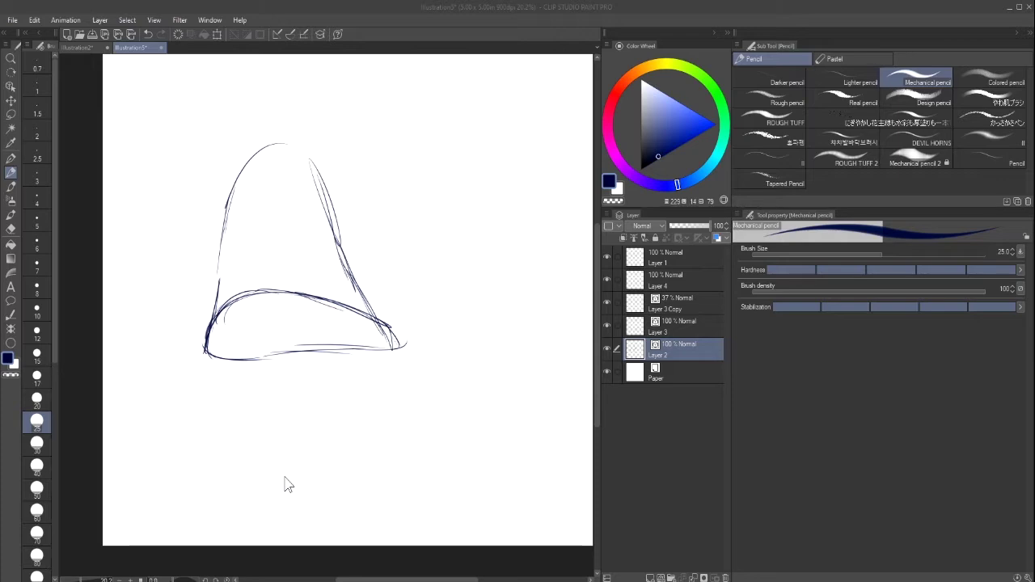
pyautogui.hotkey('alt', 'Tab')
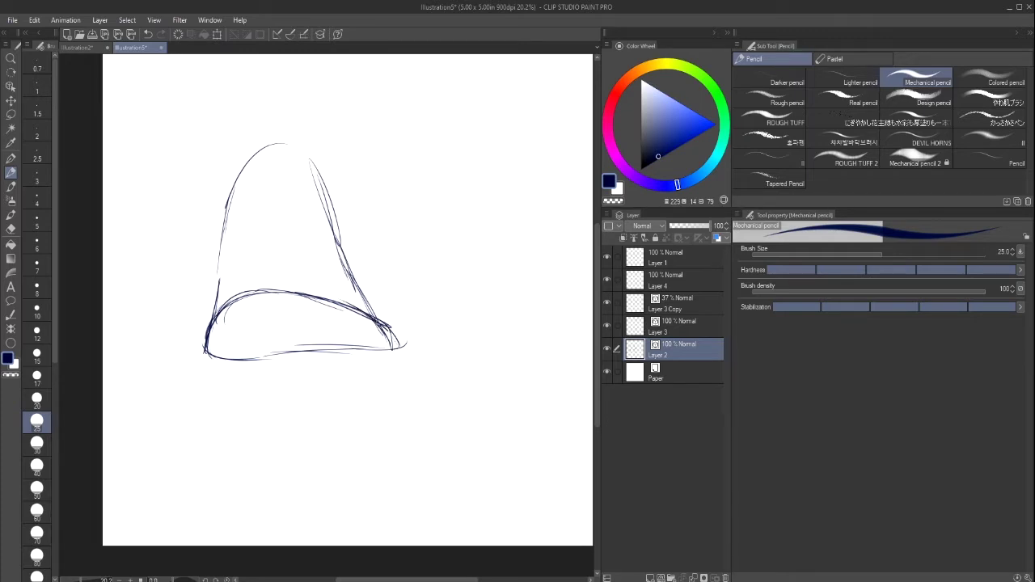
pyautogui.moveTo(368, 312)
pyautogui.mouseDown()
pyautogui.moveTo(227, 300)
pyautogui.moveTo(213, 322)
pyautogui.moveTo(243, 348)
pyautogui.moveTo(387, 357)
pyautogui.moveTo(407, 347)
pyautogui.moveTo(377, 357)
pyautogui.moveTo(384, 316)
pyautogui.moveTo(400, 351)
pyautogui.mouseUp()
pyautogui.moveTo(368, 315)
pyautogui.mouseDown()
pyautogui.moveTo(403, 349)
pyautogui.moveTo(401, 336)
pyautogui.moveTo(301, 292)
pyautogui.moveTo(286, 350)
pyautogui.moveTo(398, 335)
pyautogui.moveTo(335, 301)
pyautogui.mouseUp()
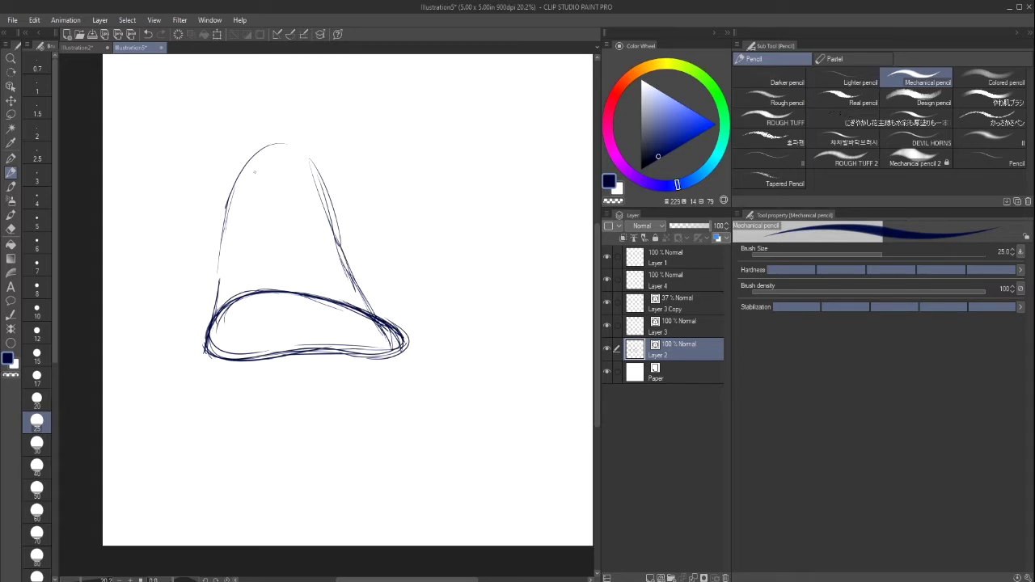
# Darken both sides of the foot and close the gap in the rounded arch at its top.
pyautogui.moveTo(232, 188); pyautogui.dragTo(217, 264)
pyautogui.moveTo(317, 172)
pyautogui.mouseDown()
pyautogui.moveTo(347, 270)
pyautogui.moveTo(379, 315)
pyautogui.mouseUp()
pyautogui.moveTo(328, 220); pyautogui.dragTo(377, 314)
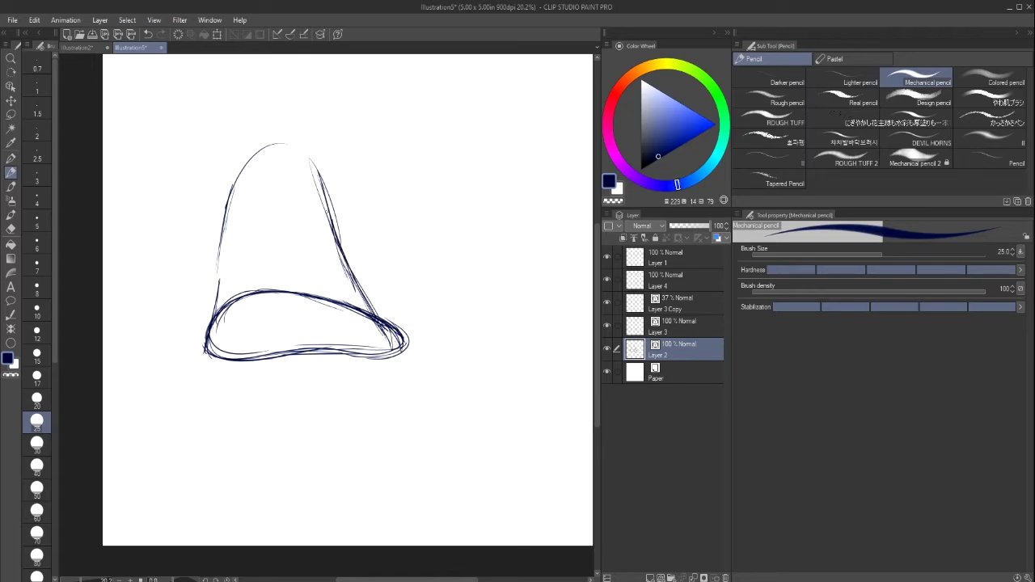
pyautogui.moveTo(343, 261)
pyautogui.mouseDown()
pyautogui.moveTo(329, 183)
pyautogui.moveTo(285, 146)
pyautogui.moveTo(207, 287)
pyautogui.mouseUp()
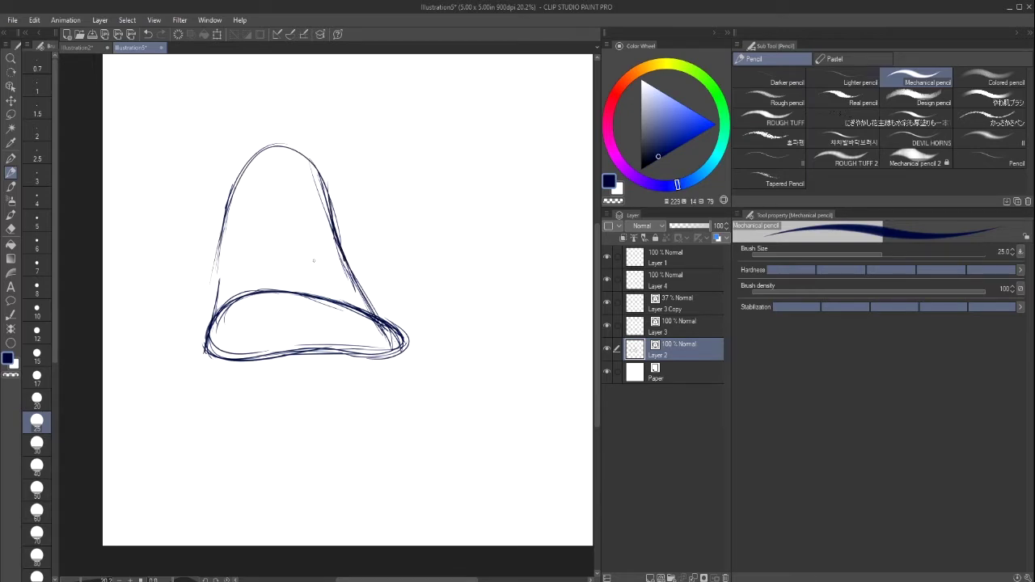
# Draw the lower leg's two curved side lines rising from the foot's arch towards the top of the canvas.
pyautogui.moveTo(219, 249)
pyautogui.mouseDown()
pyautogui.moveTo(224, 129)
pyautogui.moveTo(228, 204)
pyautogui.mouseUp()
pyautogui.moveTo(215, 83)
pyautogui.mouseDown()
pyautogui.moveTo(224, 218)
pyautogui.moveTo(224, 193)
pyautogui.mouseUp()
pyautogui.moveTo(207, 70); pyautogui.dragTo(228, 177)
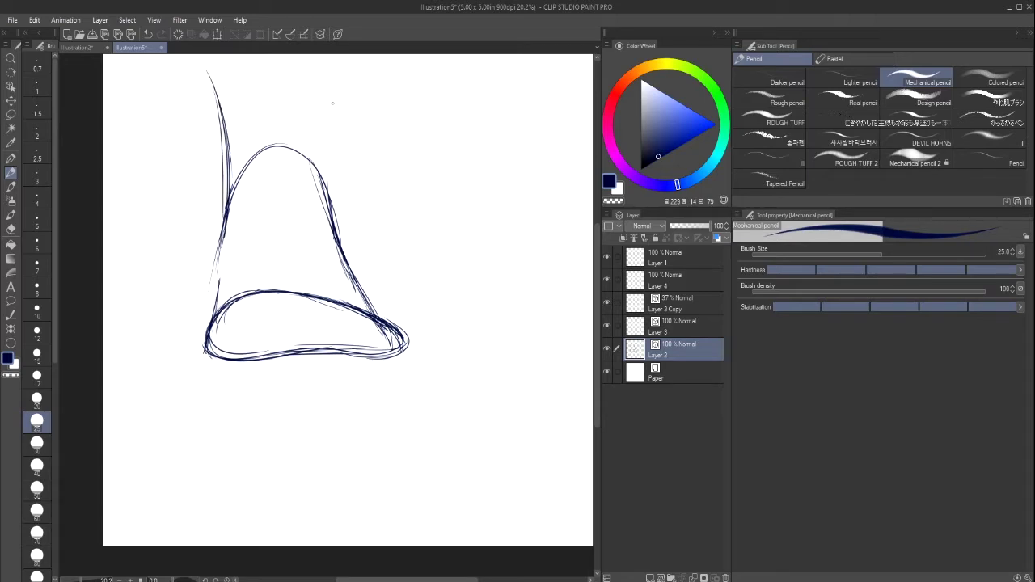
pyautogui.moveTo(332, 103); pyautogui.dragTo(327, 215)
pyautogui.moveTo(324, 137); pyautogui.dragTo(330, 215)
pyautogui.moveTo(336, 79); pyautogui.dragTo(327, 188)
pyautogui.moveTo(350, 56); pyautogui.dragTo(329, 134)
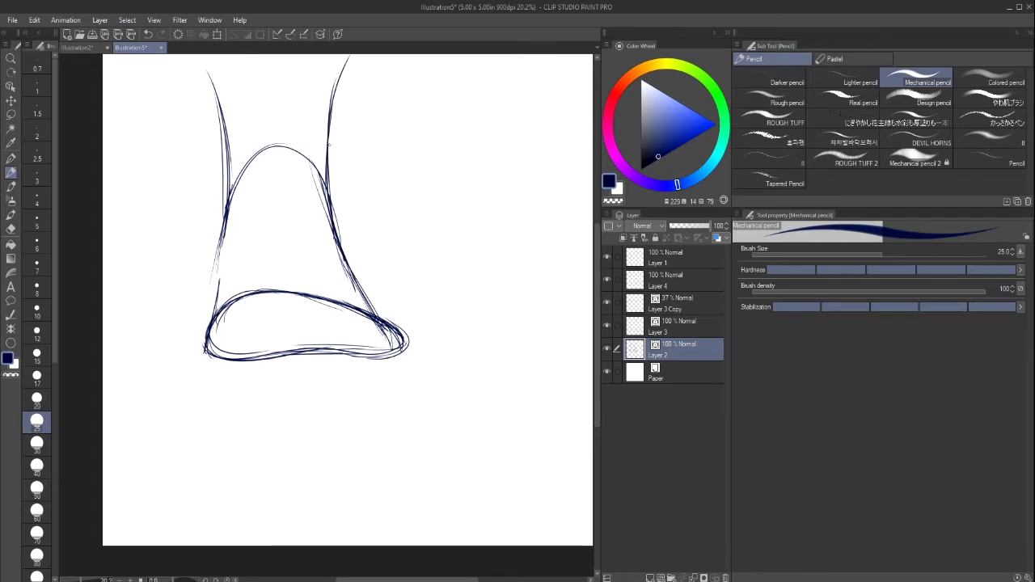
pyautogui.moveTo(330, 161)
pyautogui.mouseDown()
pyautogui.moveTo(341, 190)
pyautogui.moveTo(333, 228)
pyautogui.moveTo(334, 179)
pyautogui.mouseUp()
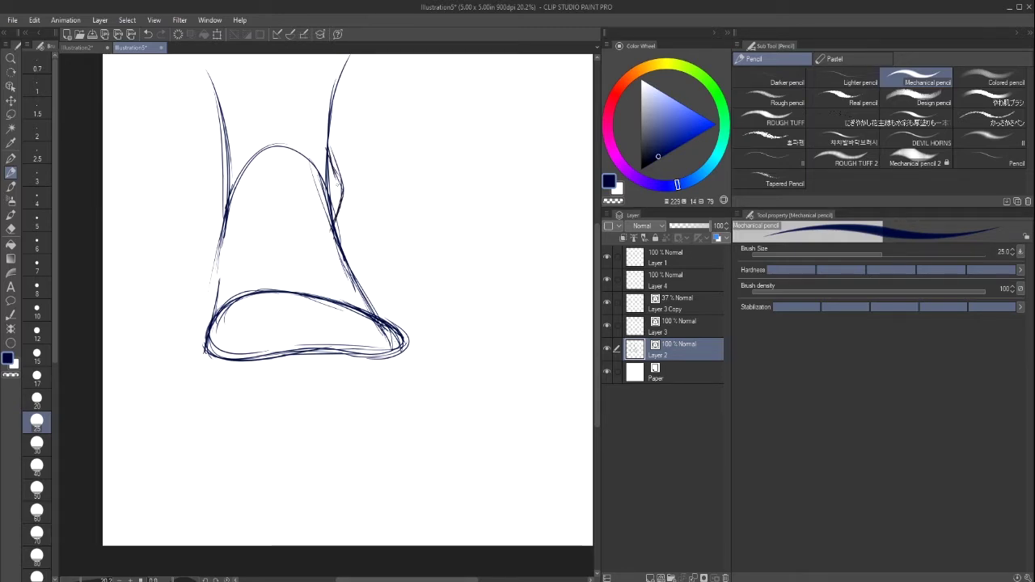
pyautogui.click(148, 33)
pyautogui.click(151, 34)
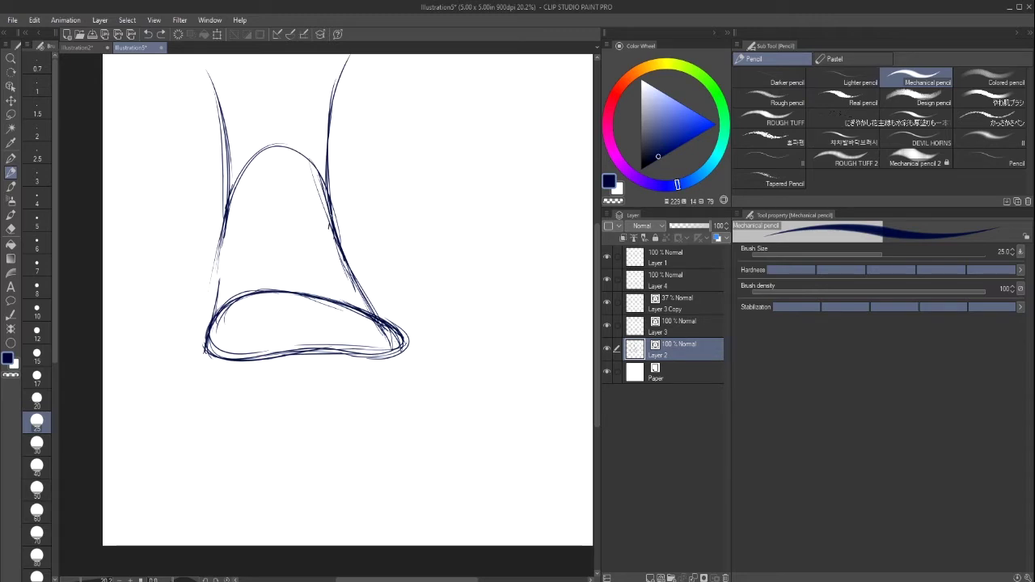
# Draw a small ankle bump where the right leg line meets the foot, and erase the stray lines inside it.
pyautogui.moveTo(330, 229)
pyautogui.mouseDown()
pyautogui.moveTo(328, 153)
pyautogui.moveTo(326, 225)
pyautogui.mouseUp()
pyautogui.moveTo(330, 165)
pyautogui.mouseDown()
pyautogui.moveTo(326, 223)
pyautogui.moveTo(338, 84)
pyautogui.mouseUp()
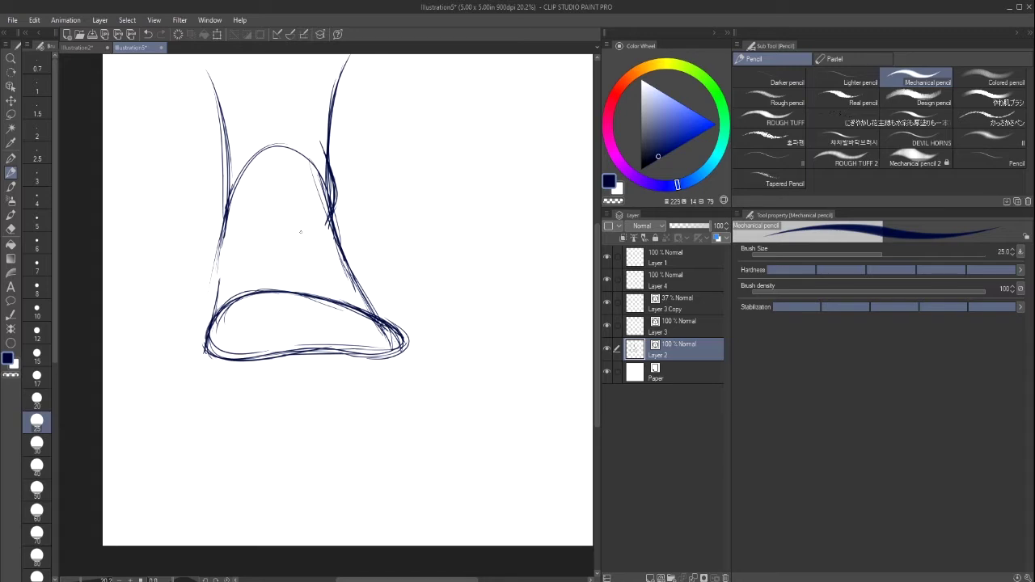
pyautogui.moveTo(329, 191); pyautogui.dragTo(290, 154)
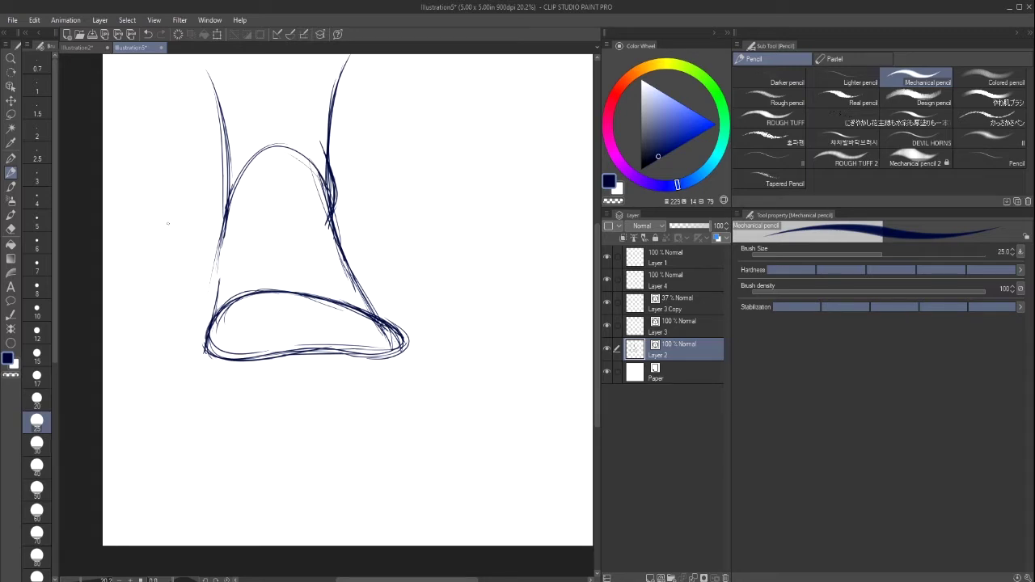
pyautogui.click(11, 230)
pyautogui.moveTo(321, 201)
pyautogui.mouseDown()
pyautogui.moveTo(334, 255)
pyautogui.moveTo(322, 181)
pyautogui.mouseUp()
pyautogui.click(11, 172)
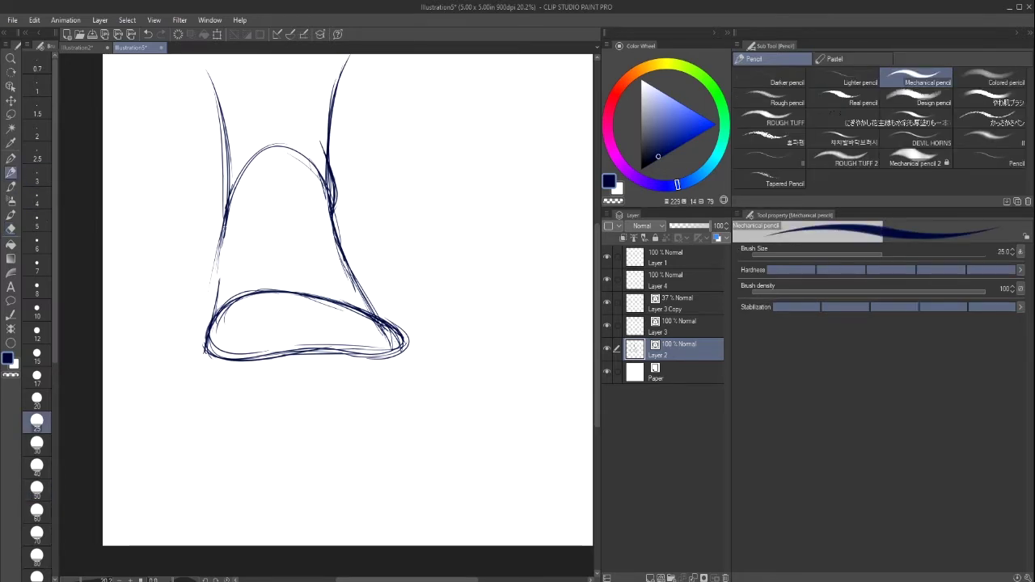
# Join the foot's left side down to the toe area and strengthen the bottom edge.
pyautogui.moveTo(226, 226)
pyautogui.mouseDown()
pyautogui.moveTo(219, 292)
pyautogui.moveTo(218, 277)
pyautogui.mouseUp()
pyautogui.moveTo(224, 275); pyautogui.dragTo(213, 358)
pyautogui.moveTo(299, 351); pyautogui.dragTo(397, 356)
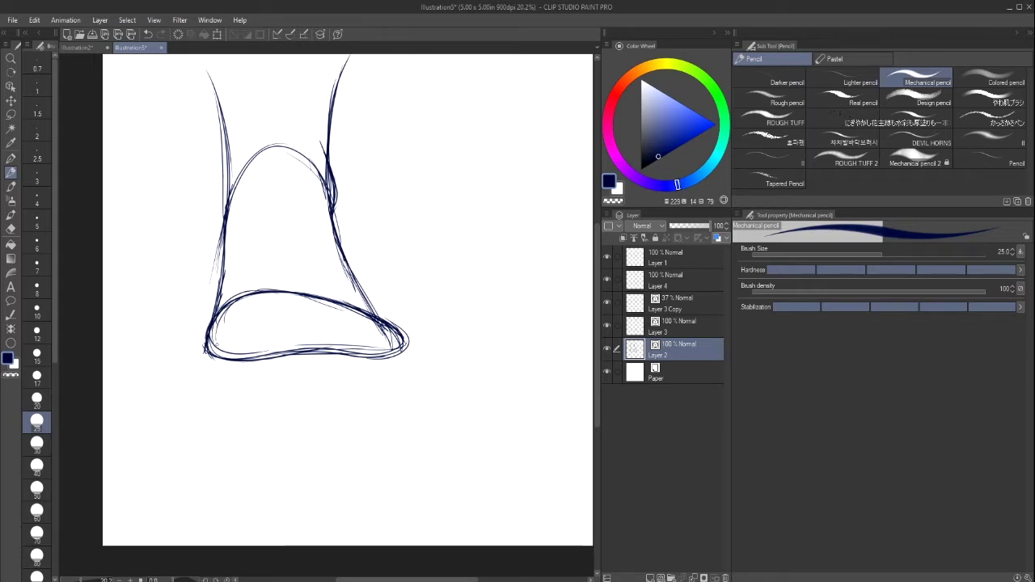
# Draw five circles for the toes in a row inside the toe area, getting smaller from left to right.
pyautogui.moveTo(217, 340)
pyautogui.mouseDown()
pyautogui.moveTo(247, 355)
pyautogui.moveTo(211, 324)
pyautogui.moveTo(252, 343)
pyautogui.moveTo(217, 356)
pyautogui.mouseUp()
pyautogui.moveTo(225, 320)
pyautogui.mouseDown()
pyautogui.moveTo(242, 317)
pyautogui.moveTo(262, 356)
pyautogui.moveTo(295, 332)
pyautogui.moveTo(257, 348)
pyautogui.moveTo(323, 352)
pyautogui.moveTo(299, 331)
pyautogui.moveTo(338, 353)
pyautogui.moveTo(361, 338)
pyautogui.moveTo(348, 330)
pyautogui.moveTo(365, 353)
pyautogui.moveTo(398, 343)
pyautogui.moveTo(380, 335)
pyautogui.mouseUp()
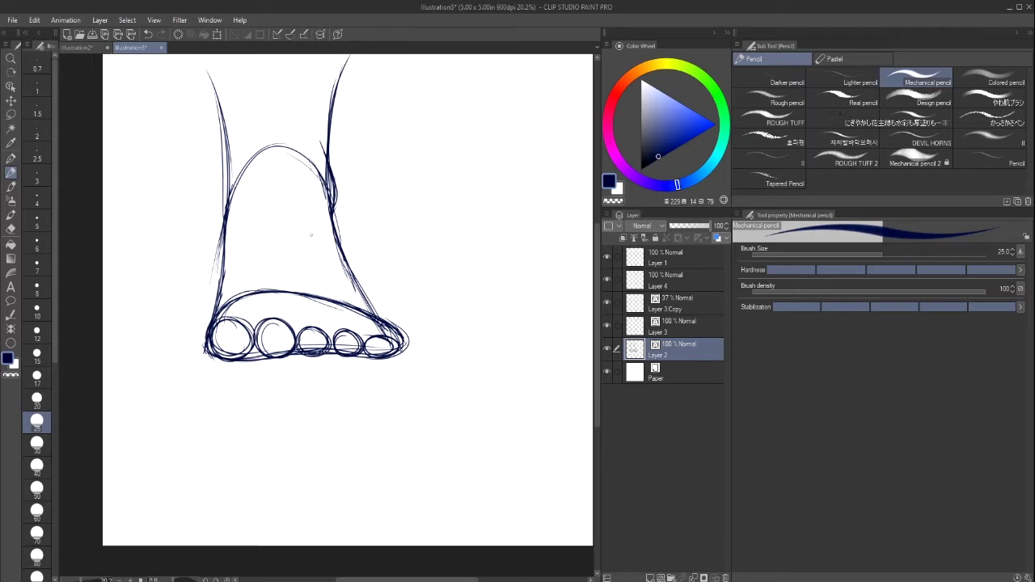
# Undo the fifth toe's circle, then lasso the second, third and fourth toe circles and shift them slightly away from the big toe.
pyautogui.click(148, 34)
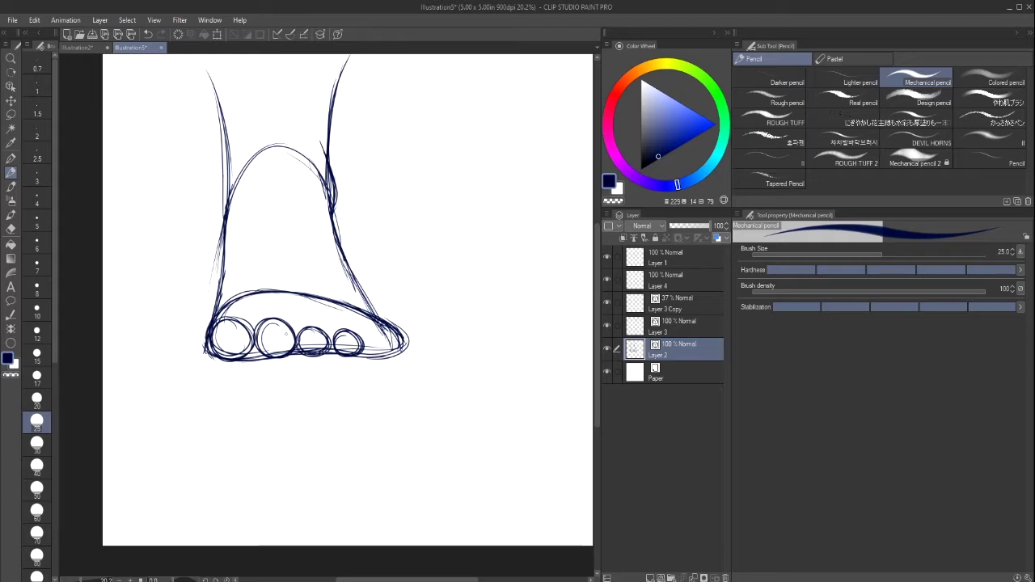
pyautogui.click(11, 115)
pyautogui.moveTo(255, 318)
pyautogui.mouseDown()
pyautogui.moveTo(263, 359)
pyautogui.moveTo(375, 367)
pyautogui.moveTo(373, 331)
pyautogui.moveTo(258, 307)
pyautogui.mouseUp()
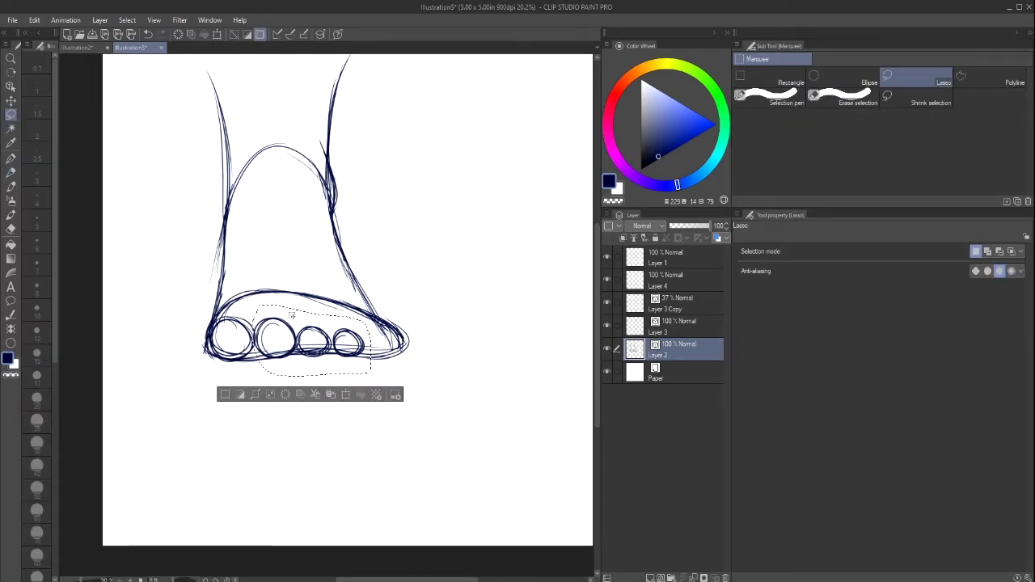
pyautogui.click(347, 395)
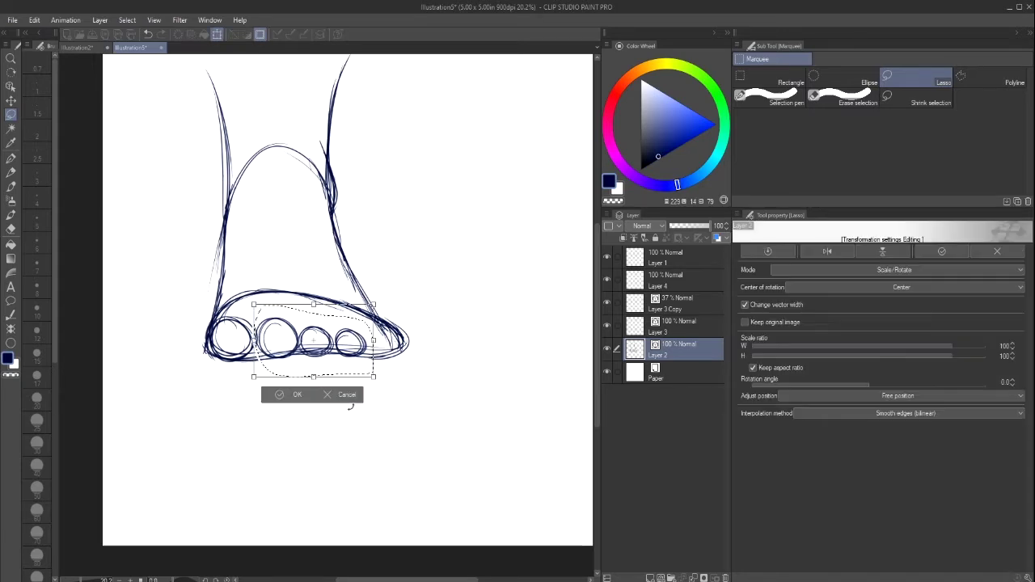
pyautogui.press('Right')
pyautogui.press('Right')
pyautogui.press('Right')
pyautogui.press('Right')
pyautogui.press('Right')
pyautogui.press('Right')
pyautogui.press('Right')
pyautogui.press('Right')
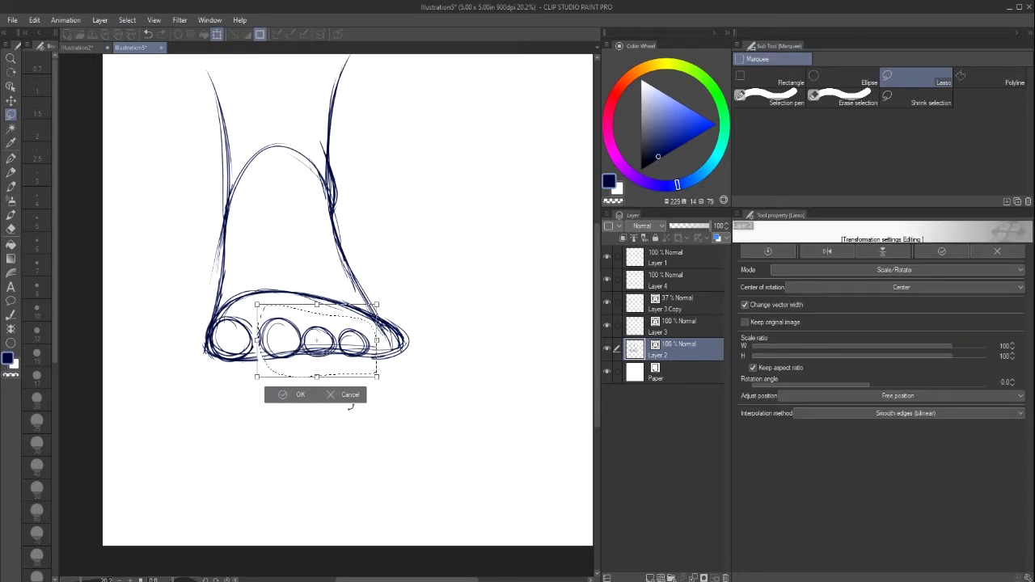
pyautogui.press('Right')
pyautogui.press('Right')
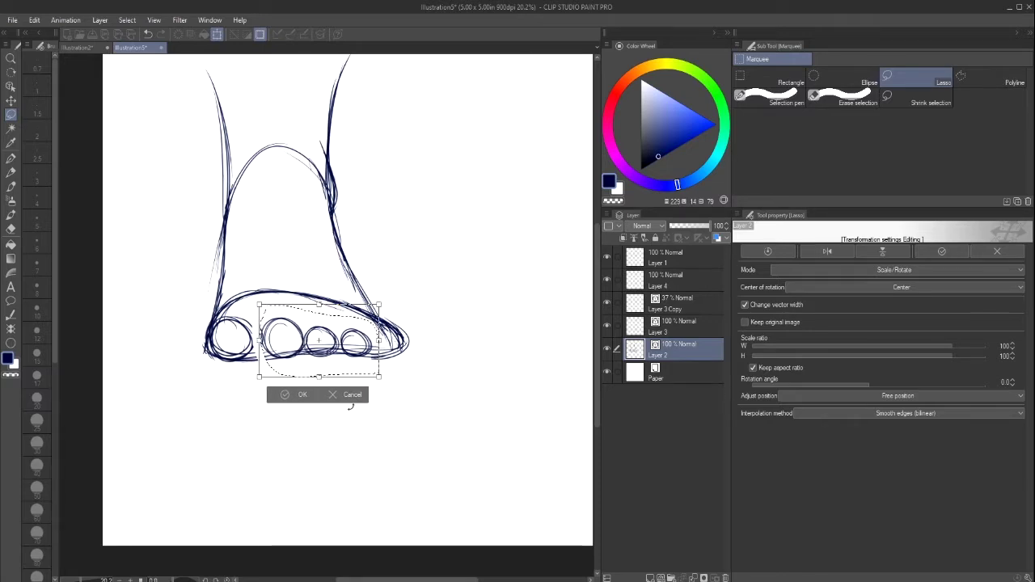
pyautogui.press('Left')
pyautogui.press('Left')
pyautogui.press('Left')
pyautogui.press('Left')
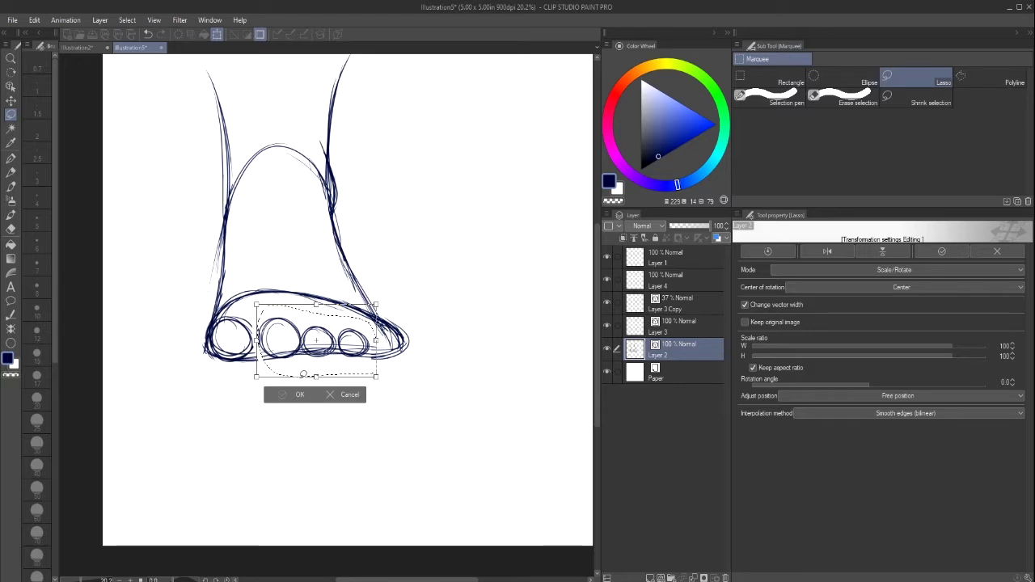
pyautogui.press('Return')
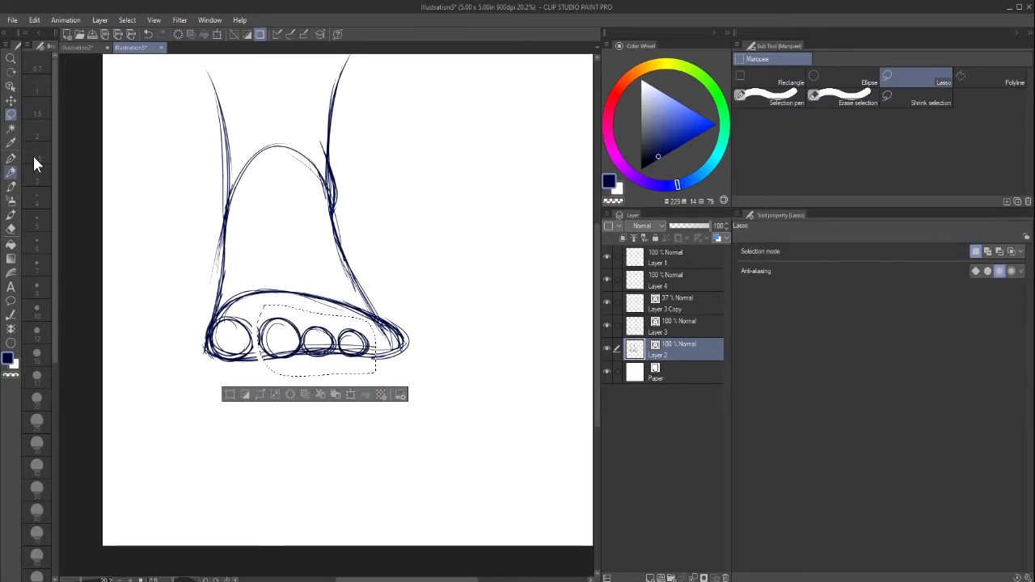
# Deselect the moved toes and redraw the little toe's circle in pencil at the outer end of the row.
pyautogui.press('p')
pyautogui.hotkey('ctrl', 'd')
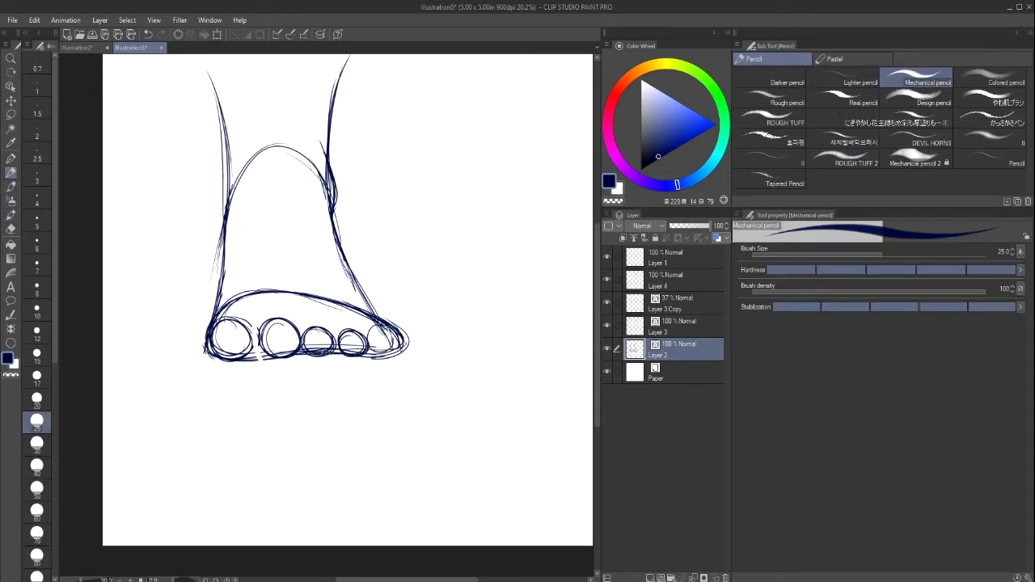
pyautogui.moveTo(368, 342)
pyautogui.mouseDown()
pyautogui.moveTo(389, 326)
pyautogui.moveTo(368, 338)
pyautogui.moveTo(398, 333)
pyautogui.moveTo(388, 330)
pyautogui.mouseUp()
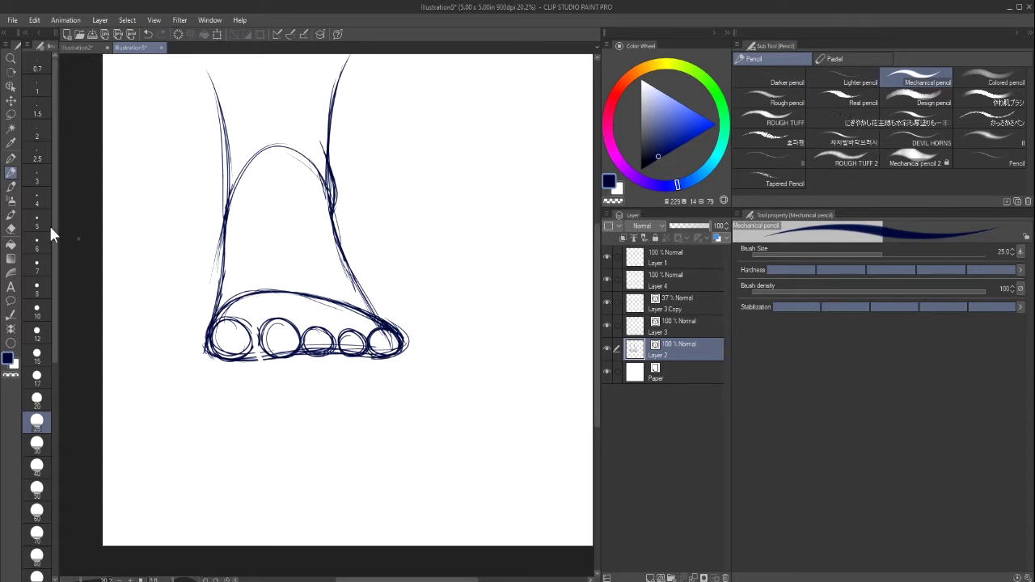
# Try to erase the toe area's upper edge above the toes, and undo the erasing.
pyautogui.click(10, 228)
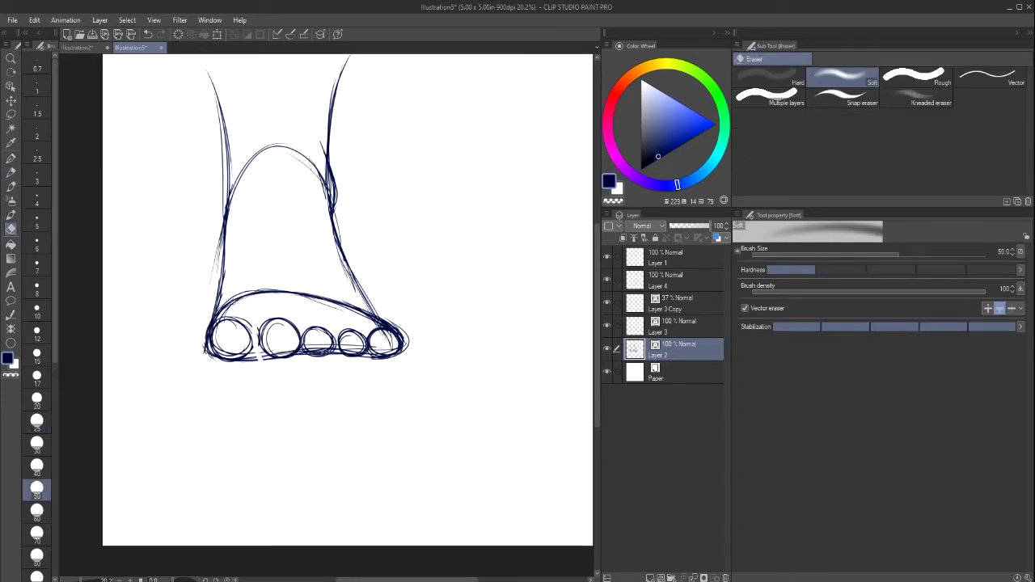
pyautogui.moveTo(232, 299); pyautogui.dragTo(316, 293)
pyautogui.moveTo(227, 301); pyautogui.dragTo(297, 288)
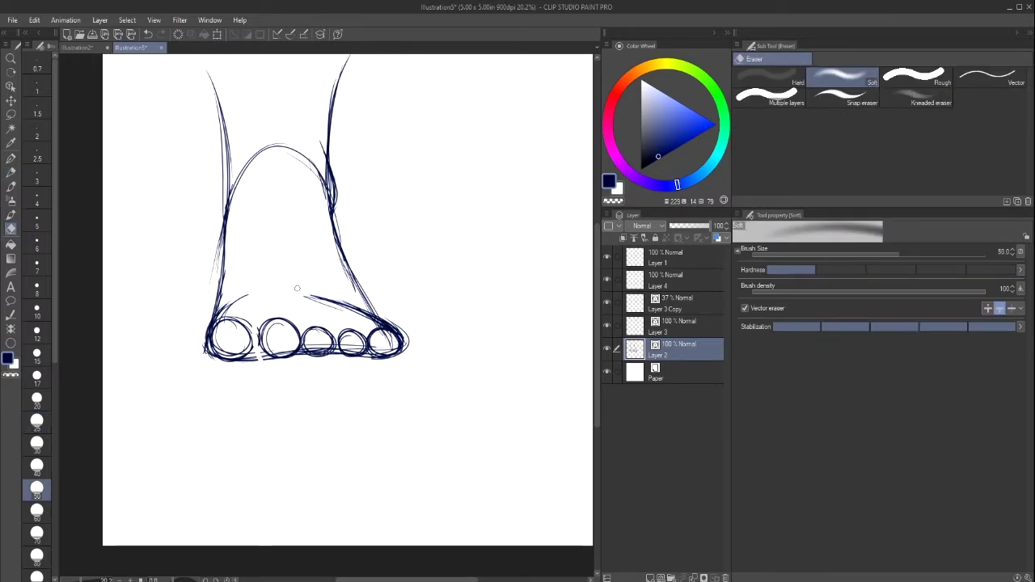
pyautogui.click(148, 35)
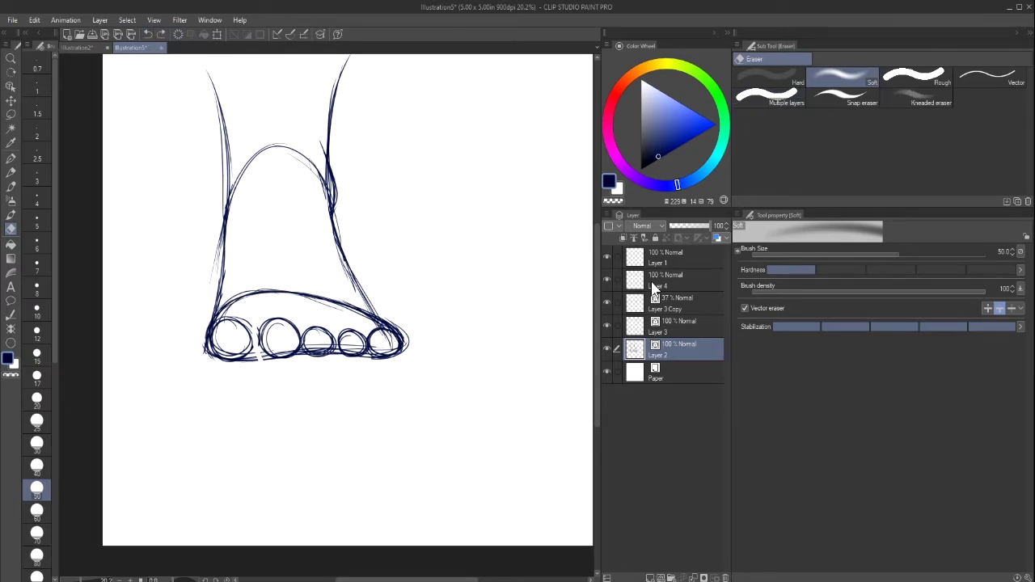
# Create a layer folder at the top of the stack and delete Layer 1, Layer 4, Layer 3 Copy and Layer 3.
pyautogui.click(665, 257)
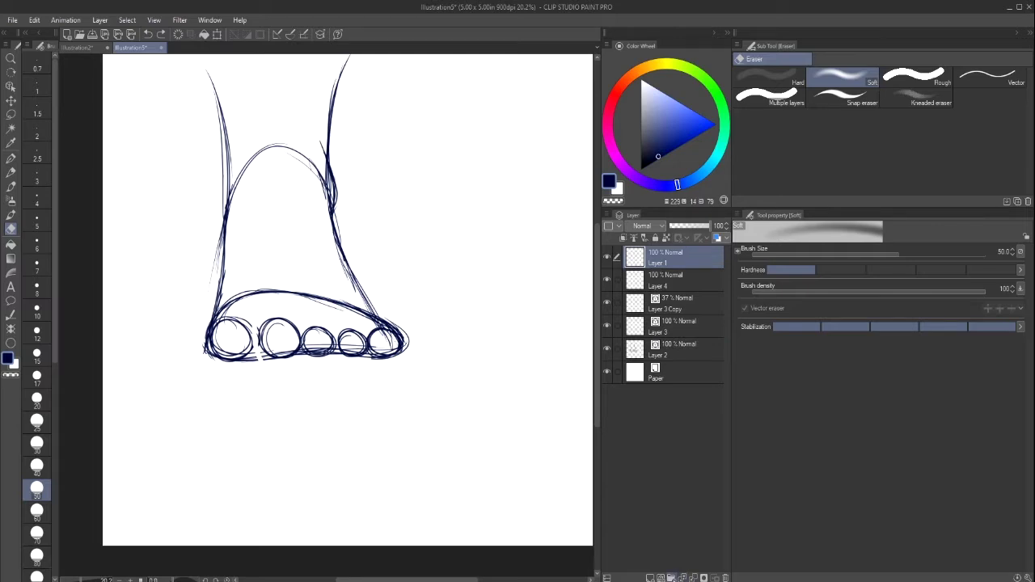
pyautogui.click(672, 578)
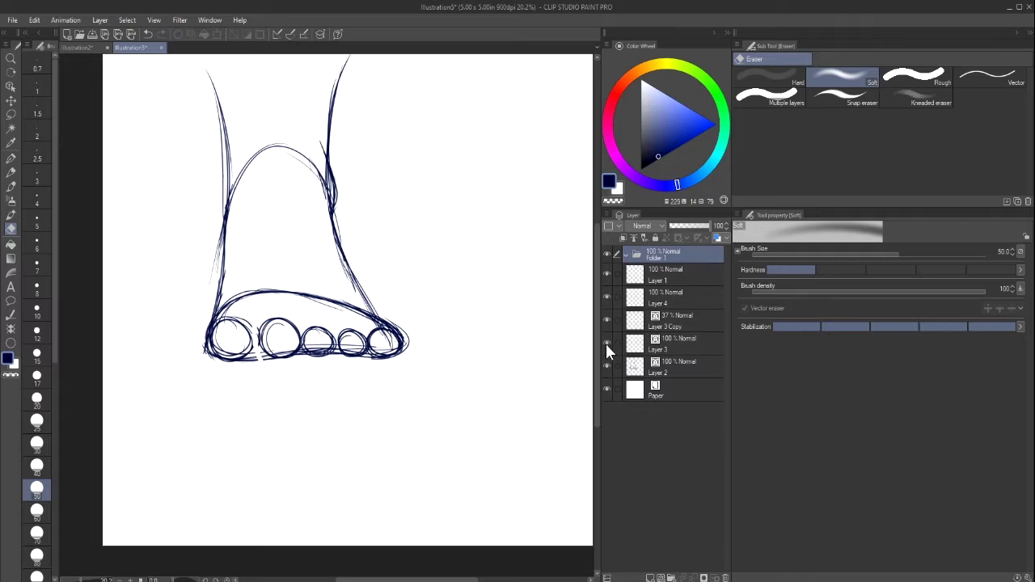
pyautogui.click(636, 349)
pyautogui.click(618, 321)
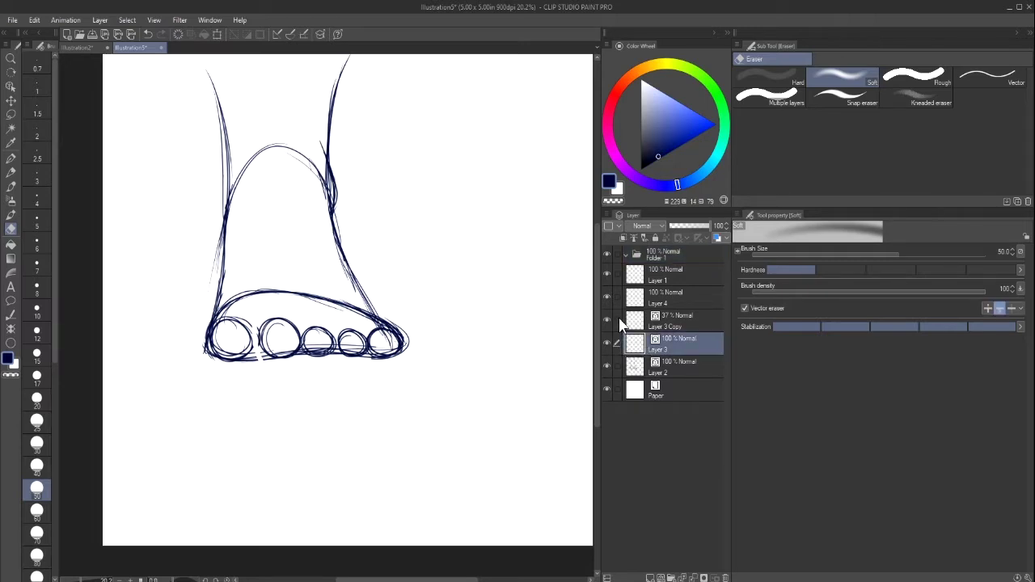
pyautogui.click(620, 299)
pyautogui.click(619, 275)
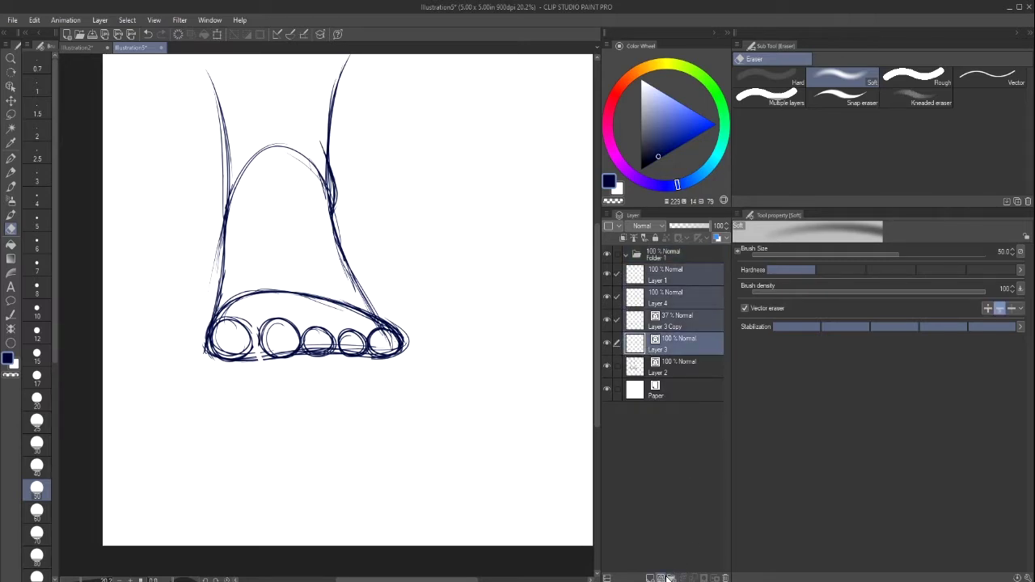
pyautogui.click(178, 35)
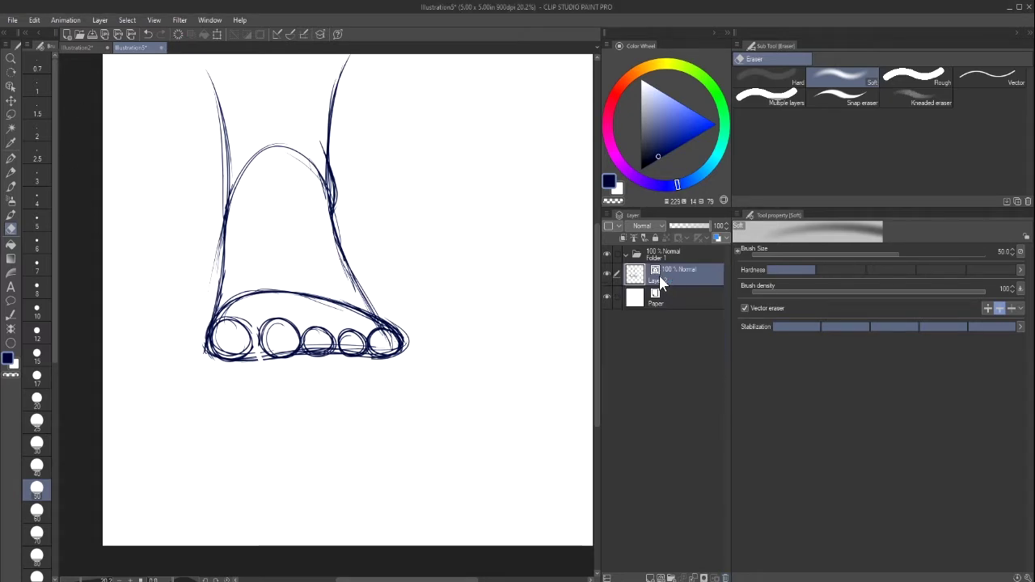
# Add a new vector layer above the sketch for pencil work and lower the sketch layer's opacity to 24%.
pyautogui.hotkey('ctrl', 'z')
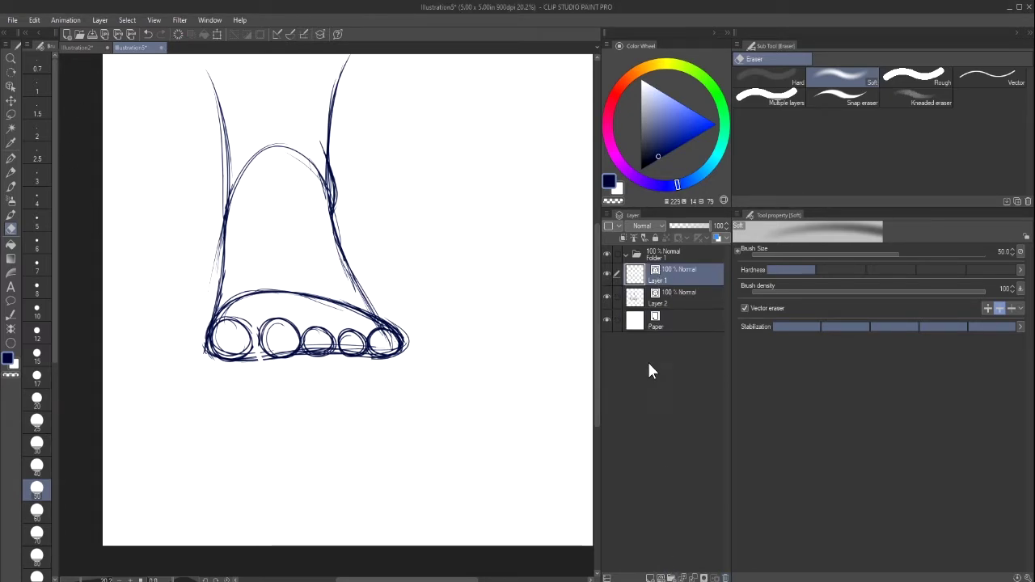
pyautogui.click(637, 301)
pyautogui.click(679, 225)
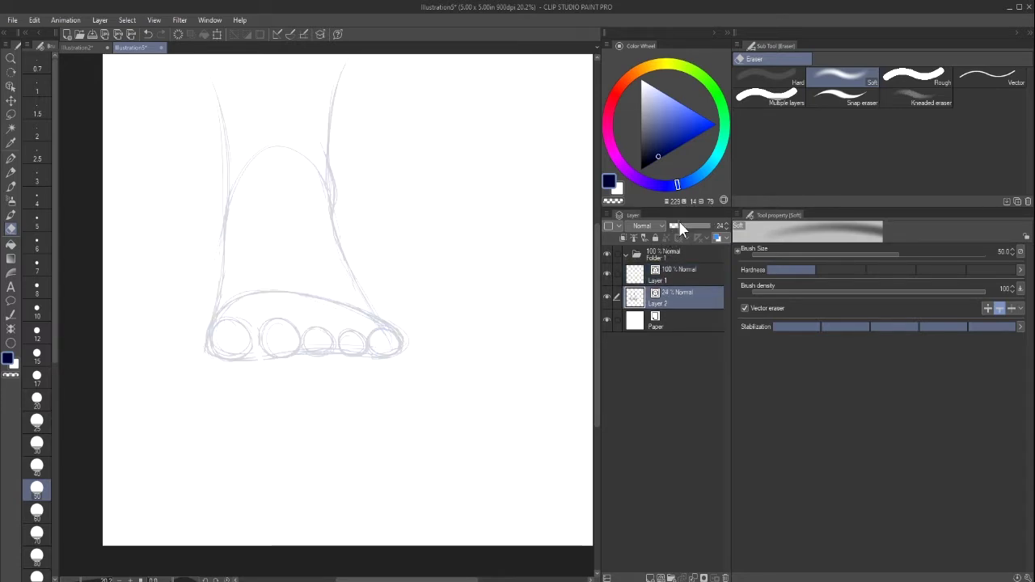
pyautogui.click(679, 271)
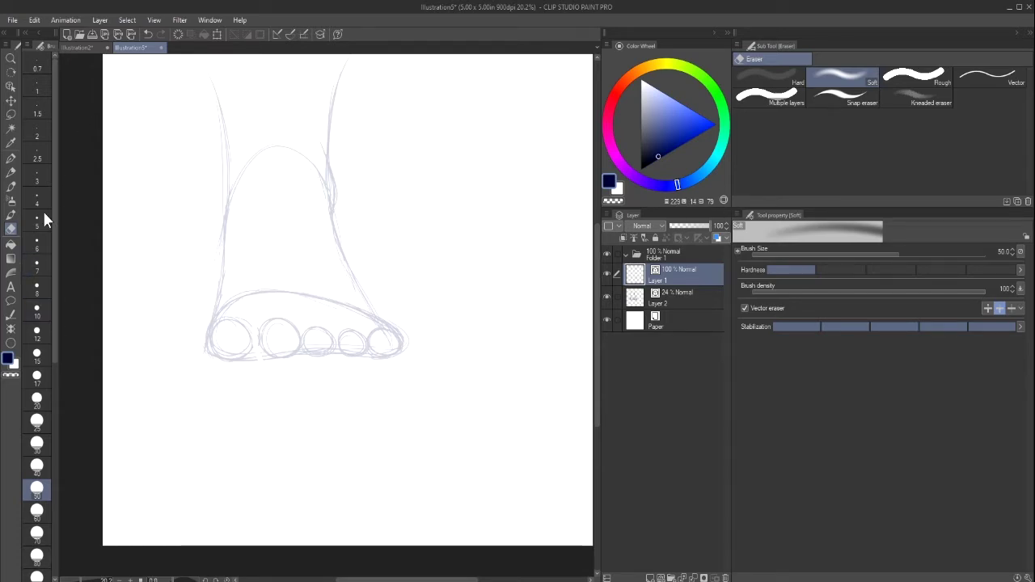
pyautogui.click(11, 174)
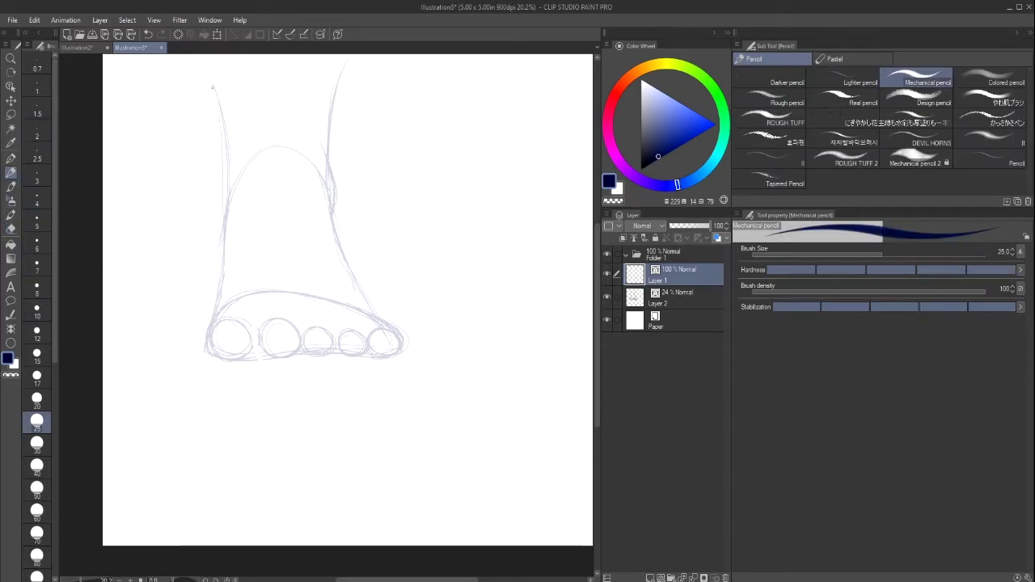
# Try a dark outline of the leg's left side down past the ankle, and undo all its strokes.
pyautogui.moveTo(208, 71); pyautogui.dragTo(238, 168)
pyautogui.moveTo(219, 101); pyautogui.dragTo(235, 192)
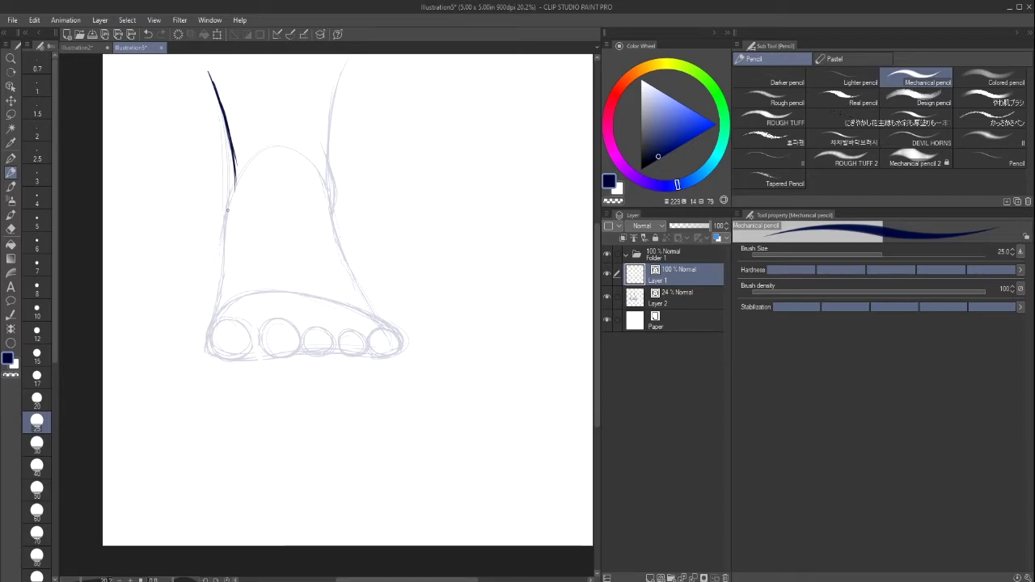
pyautogui.moveTo(239, 152); pyautogui.dragTo(224, 260)
pyautogui.moveTo(224, 215); pyautogui.dragTo(224, 260)
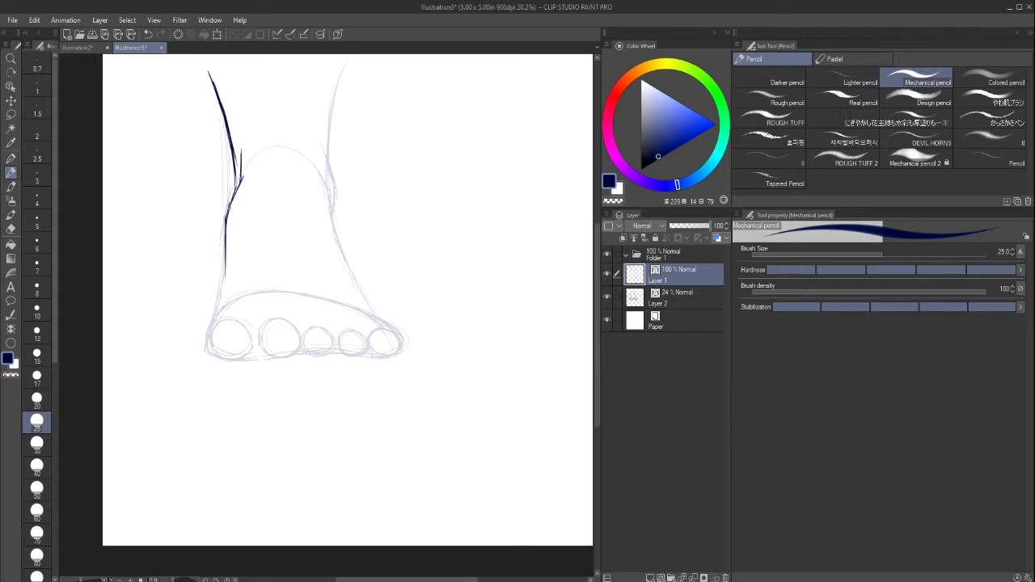
pyautogui.click(148, 33)
pyautogui.click(148, 33)
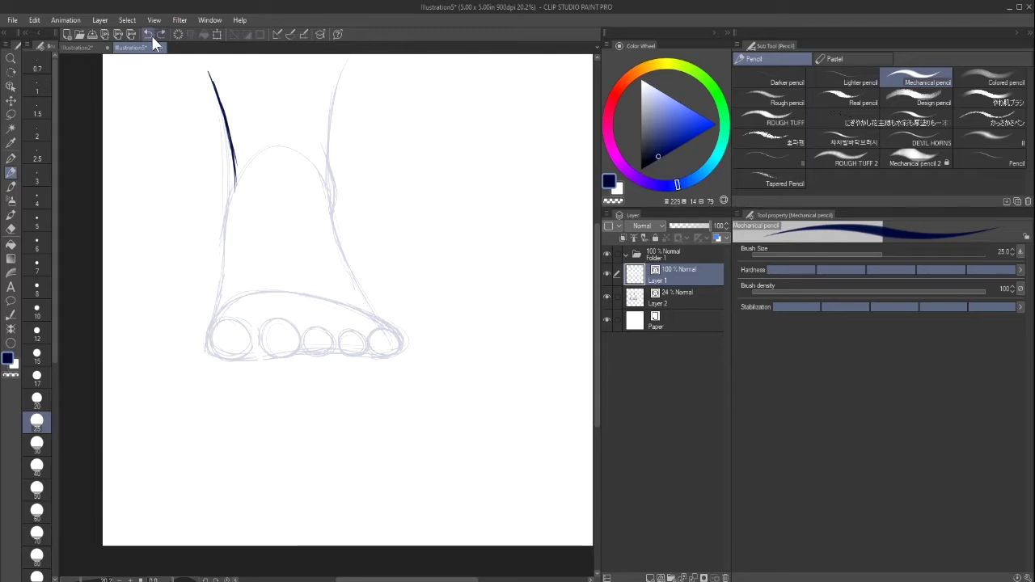
pyautogui.click(151, 35)
pyautogui.click(148, 33)
# Trace the left side of the leg and foot down around the big toe, continuing over the second and third toes.
pyautogui.moveTo(206, 71); pyautogui.dragTo(226, 166)
pyautogui.moveTo(214, 107)
pyautogui.mouseDown()
pyautogui.moveTo(228, 192)
pyautogui.moveTo(230, 167)
pyautogui.moveTo(226, 212)
pyautogui.mouseUp()
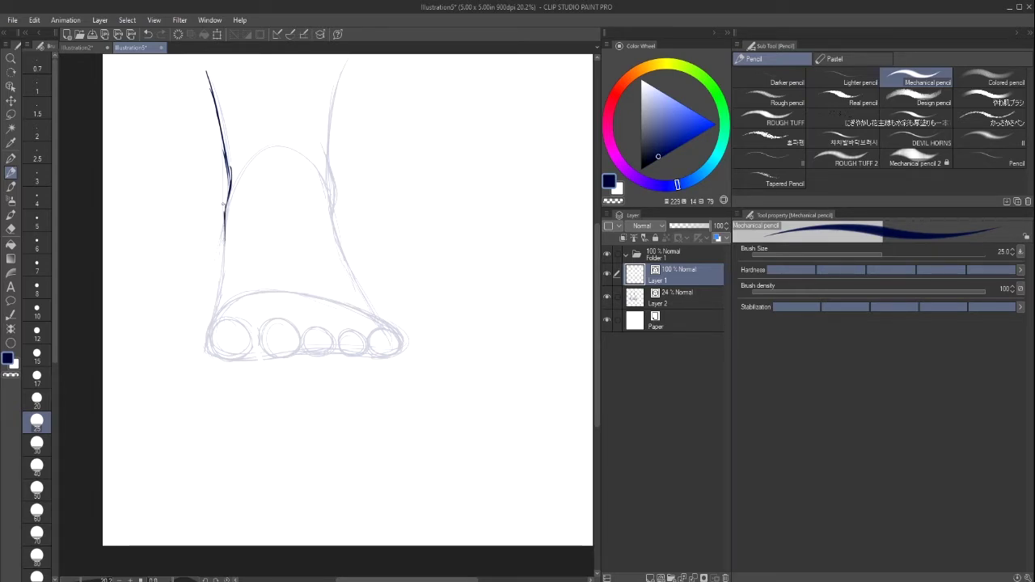
pyautogui.moveTo(220, 202)
pyautogui.mouseDown()
pyautogui.moveTo(220, 306)
pyautogui.moveTo(207, 359)
pyautogui.moveTo(243, 359)
pyautogui.moveTo(210, 324)
pyautogui.moveTo(206, 348)
pyautogui.moveTo(291, 354)
pyautogui.moveTo(298, 326)
pyautogui.moveTo(276, 320)
pyautogui.moveTo(262, 330)
pyautogui.moveTo(292, 324)
pyautogui.moveTo(318, 354)
pyautogui.moveTo(328, 334)
pyautogui.moveTo(304, 326)
pyautogui.mouseUp()
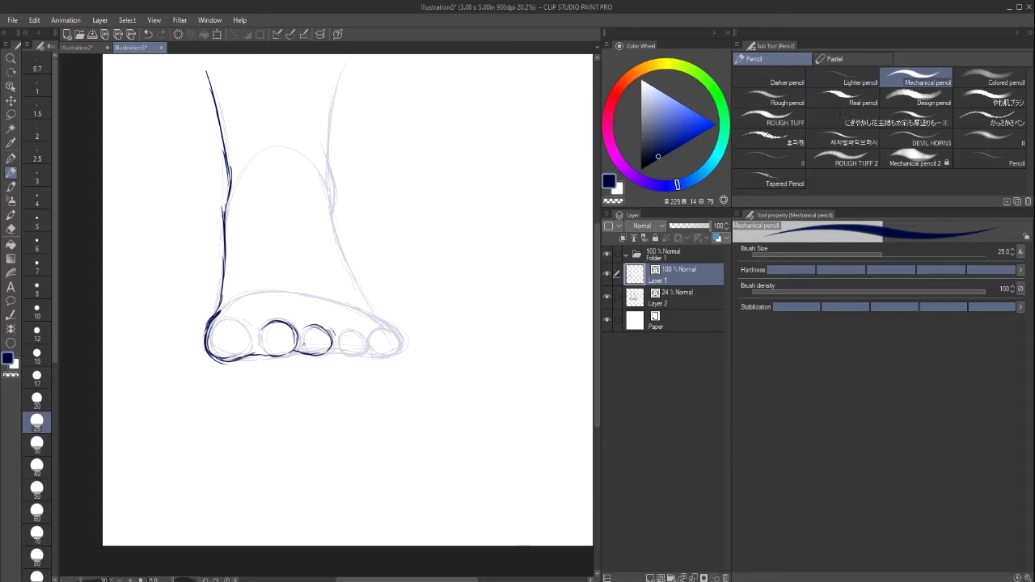
# Redraw the third toe's circle, try a knuckle arc above it, and undo that arc.
pyautogui.click(148, 33)
pyautogui.moveTo(304, 333)
pyautogui.mouseDown()
pyautogui.moveTo(307, 356)
pyautogui.moveTo(332, 333)
pyautogui.moveTo(304, 332)
pyautogui.moveTo(332, 335)
pyautogui.moveTo(313, 306)
pyautogui.mouseUp()
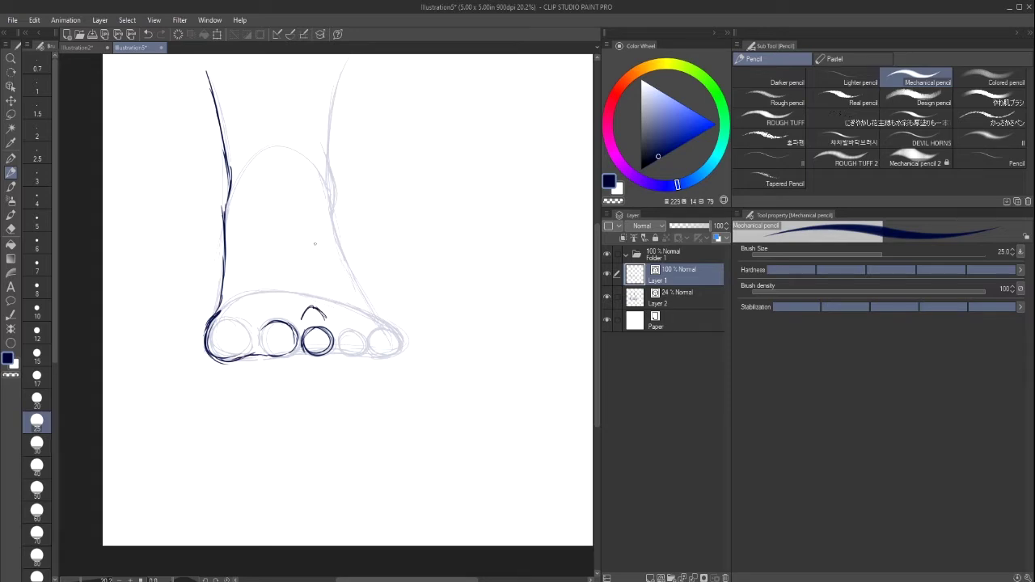
pyautogui.click(149, 33)
# Draw knuckle arcs above the second and third toes and curved toenail lines on the first three toes.
pyautogui.moveTo(304, 298)
pyautogui.mouseDown()
pyautogui.moveTo(315, 318)
pyautogui.moveTo(276, 296)
pyautogui.moveTo(288, 315)
pyautogui.moveTo(275, 297)
pyautogui.moveTo(286, 314)
pyautogui.moveTo(210, 327)
pyautogui.moveTo(236, 322)
pyautogui.mouseUp()
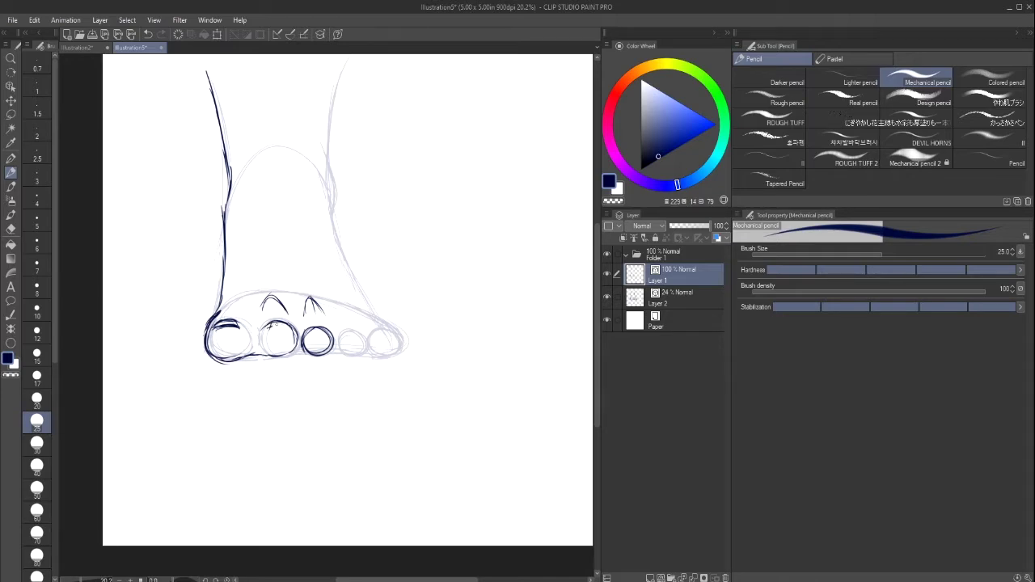
pyautogui.moveTo(266, 329); pyautogui.dragTo(293, 325)
pyautogui.moveTo(267, 324); pyautogui.dragTo(324, 326)
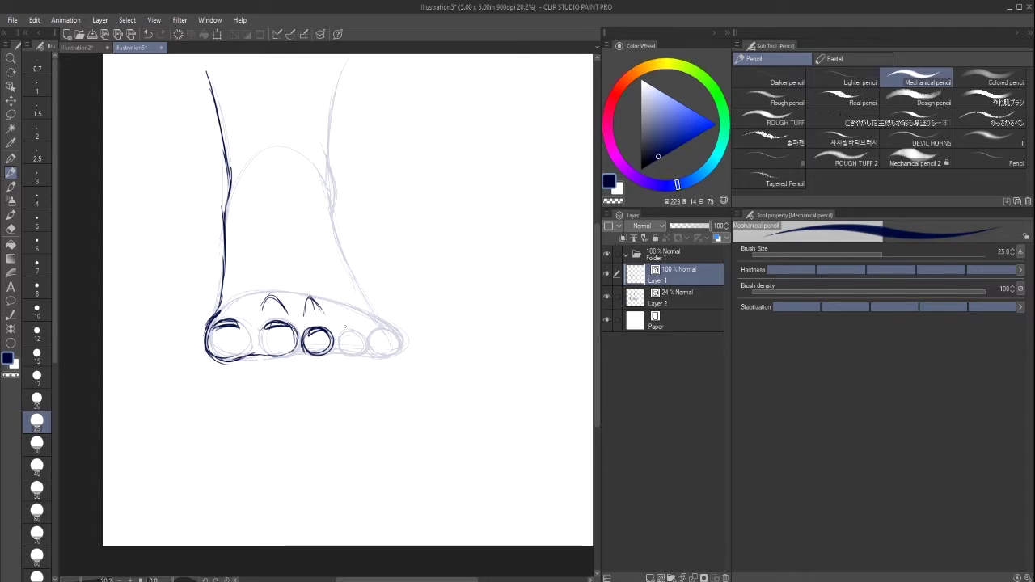
# Outline the fourth and little toes with toenail curves, start the foot's outer edge, and undo the last stray strokes.
pyautogui.moveTo(343, 338)
pyautogui.mouseDown()
pyautogui.moveTo(357, 330)
pyautogui.moveTo(364, 353)
pyautogui.moveTo(359, 326)
pyautogui.moveTo(363, 353)
pyautogui.moveTo(359, 330)
pyautogui.moveTo(390, 326)
pyautogui.moveTo(400, 339)
pyautogui.moveTo(388, 352)
pyautogui.moveTo(396, 348)
pyautogui.moveTo(377, 326)
pyautogui.moveTo(391, 328)
pyautogui.moveTo(399, 343)
pyautogui.moveTo(381, 331)
pyautogui.mouseUp()
pyautogui.moveTo(380, 330)
pyautogui.mouseDown()
pyautogui.moveTo(390, 333)
pyautogui.moveTo(380, 331)
pyautogui.moveTo(390, 320)
pyautogui.moveTo(353, 280)
pyautogui.moveTo(376, 321)
pyautogui.mouseUp()
pyautogui.hotkey('ctrl', 'z')
pyautogui.hotkey('ctrl', 'z')
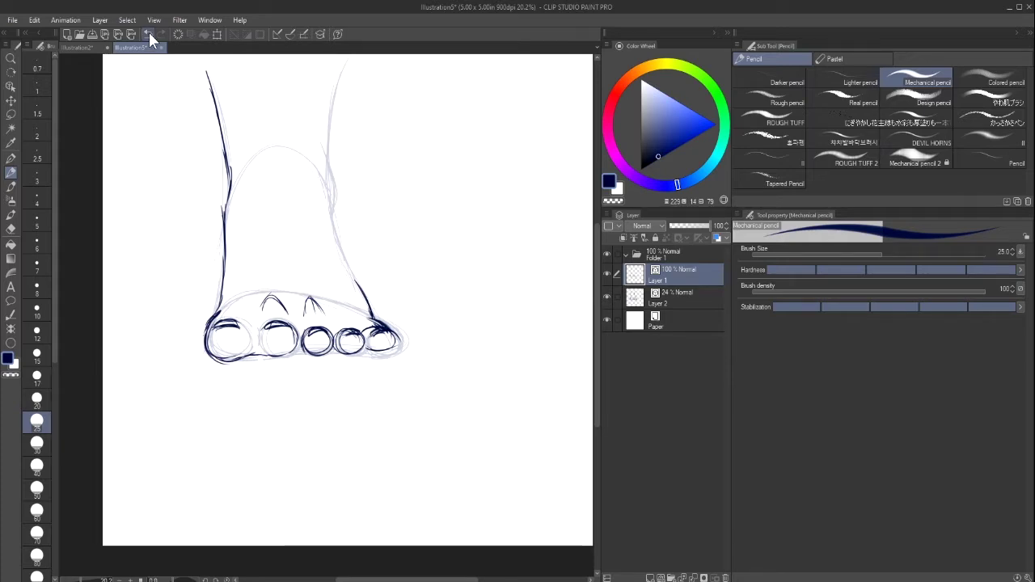
# Trace the foot's outer side from the little toe up to the ankle and shape the ankle bump with layered strokes.
pyautogui.moveTo(372, 318)
pyautogui.mouseDown()
pyautogui.moveTo(330, 233)
pyautogui.moveTo(349, 266)
pyautogui.mouseUp()
pyautogui.moveTo(332, 231); pyautogui.dragTo(366, 300)
pyautogui.moveTo(345, 257)
pyautogui.mouseDown()
pyautogui.moveTo(372, 313)
pyautogui.moveTo(321, 205)
pyautogui.moveTo(335, 235)
pyautogui.moveTo(325, 185)
pyautogui.moveTo(329, 220)
pyautogui.mouseUp()
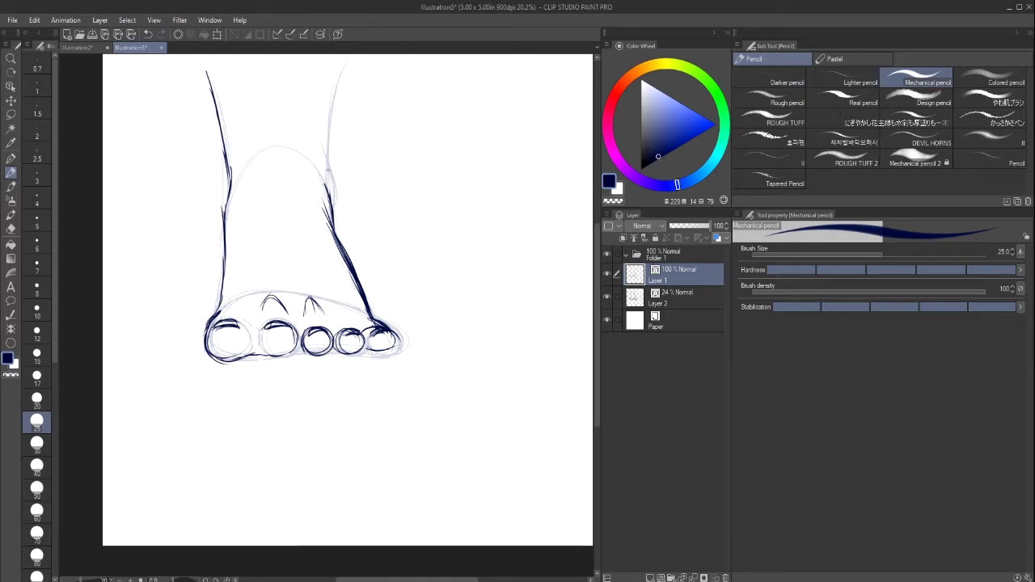
pyautogui.moveTo(323, 146); pyautogui.dragTo(334, 183)
pyautogui.moveTo(322, 147); pyautogui.dragTo(336, 203)
pyautogui.moveTo(328, 166); pyautogui.dragTo(334, 192)
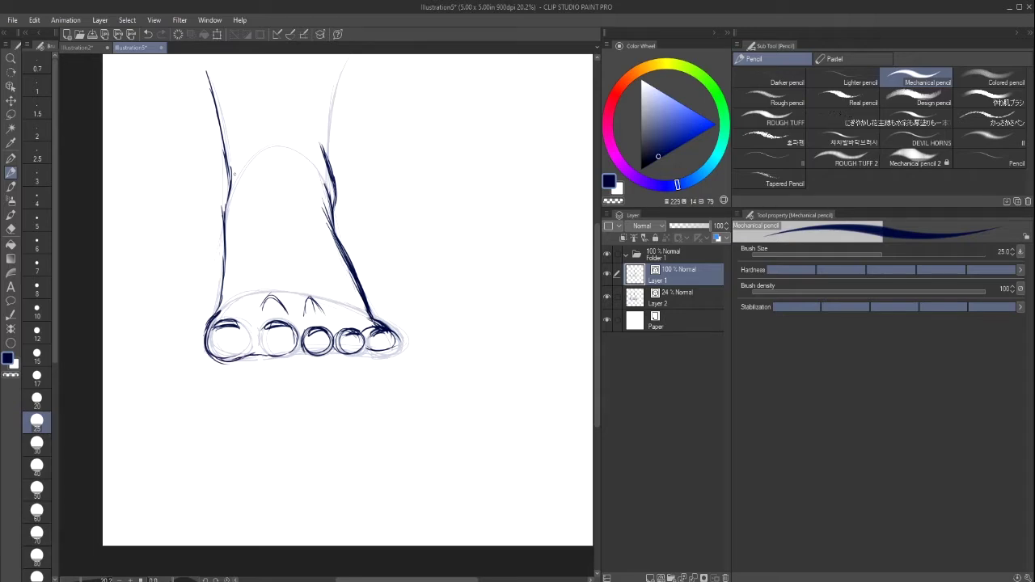
# Add a short vertical stroke inside the foot, darken the big toe's inner side and round out the second toe's outline.
pyautogui.moveTo(240, 241); pyautogui.dragTo(239, 275)
pyautogui.moveTo(221, 139)
pyautogui.mouseDown()
pyautogui.moveTo(232, 204)
pyautogui.moveTo(213, 322)
pyautogui.moveTo(239, 362)
pyautogui.moveTo(258, 352)
pyautogui.moveTo(241, 312)
pyautogui.moveTo(255, 353)
pyautogui.mouseUp()
pyautogui.moveTo(264, 341)
pyautogui.mouseDown()
pyautogui.moveTo(260, 354)
pyautogui.moveTo(255, 335)
pyautogui.mouseUp()
pyautogui.moveTo(267, 344)
pyautogui.mouseDown()
pyautogui.moveTo(257, 356)
pyautogui.moveTo(284, 362)
pyautogui.mouseUp()
pyautogui.moveTo(287, 361); pyautogui.dragTo(296, 341)
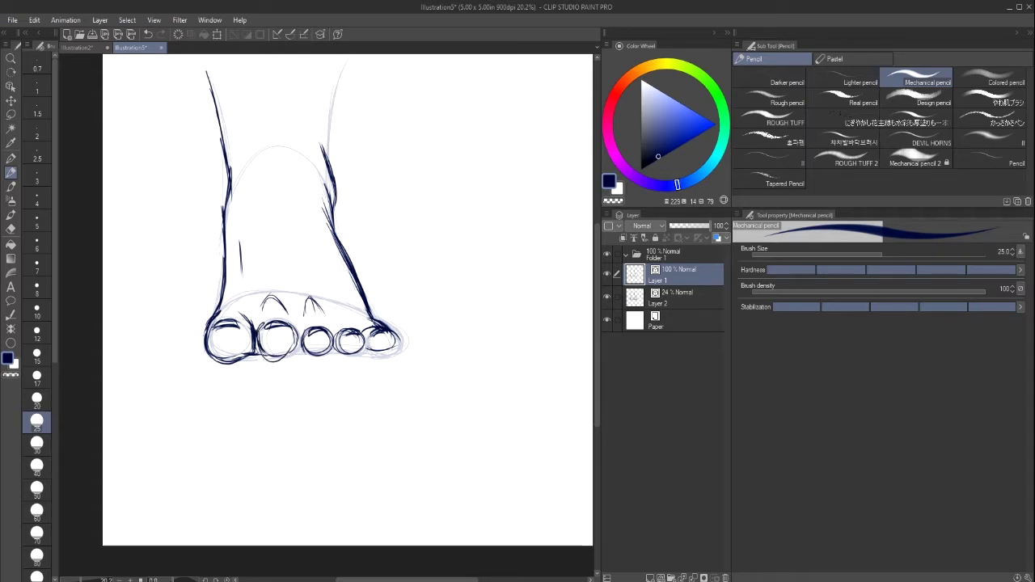
pyautogui.moveTo(300, 330); pyautogui.dragTo(291, 356)
pyautogui.moveTo(296, 326); pyautogui.dragTo(293, 342)
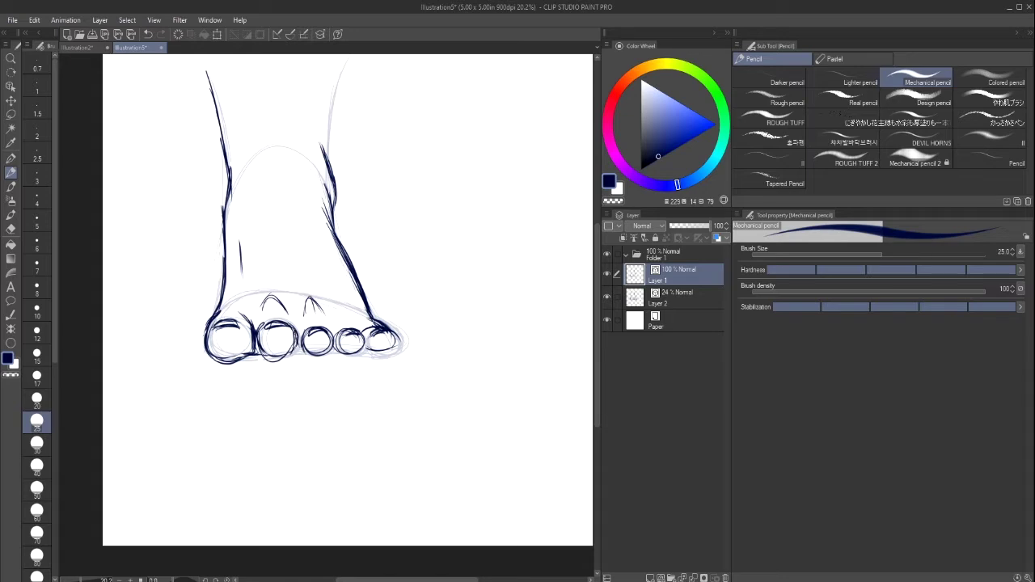
# Draw the right leg line from the ankle bump upwards, slightly inside the faded guide line.
pyautogui.moveTo(334, 213); pyautogui.dragTo(314, 126)
pyautogui.moveTo(327, 153)
pyautogui.mouseDown()
pyautogui.moveTo(319, 96)
pyautogui.moveTo(318, 110)
pyautogui.mouseUp()
pyautogui.moveTo(320, 119); pyautogui.dragTo(317, 72)
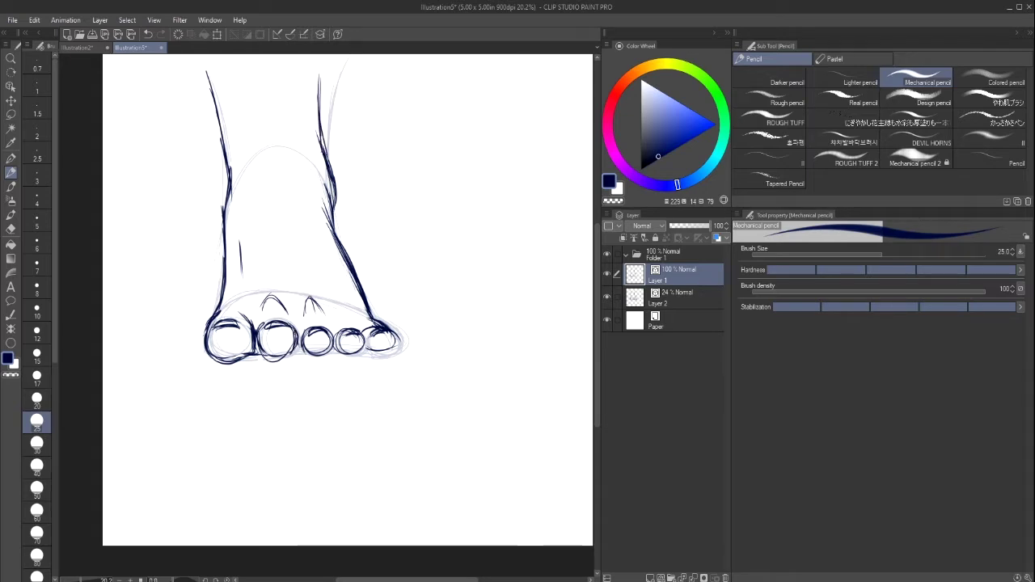
# Undo the last strokes of the right leg line above the ankle bump.
pyautogui.moveTo(325, 154); pyautogui.dragTo(322, 128)
pyautogui.click(149, 34)
pyautogui.click(149, 34)
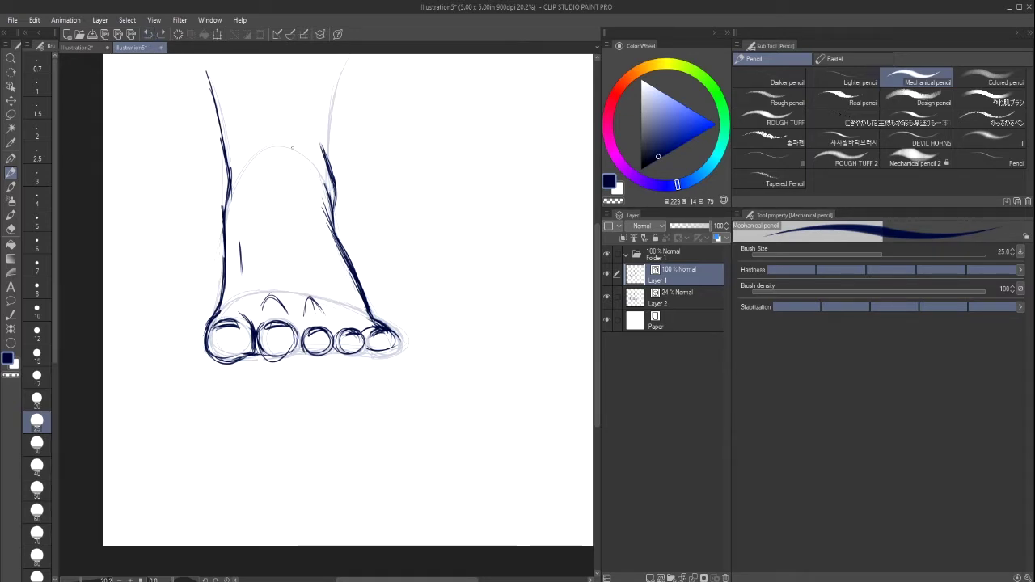
# Trace the instep arch, add a short stroke inside the right leg line, and extend both leg lines to the canvas's upper edge.
pyautogui.moveTo(230, 196)
pyautogui.mouseDown()
pyautogui.moveTo(280, 145)
pyautogui.moveTo(304, 154)
pyautogui.mouseUp()
pyautogui.moveTo(311, 109)
pyautogui.mouseDown()
pyautogui.moveTo(313, 148)
pyautogui.moveTo(318, 102)
pyautogui.mouseUp()
pyautogui.moveTo(322, 147); pyautogui.dragTo(325, 56)
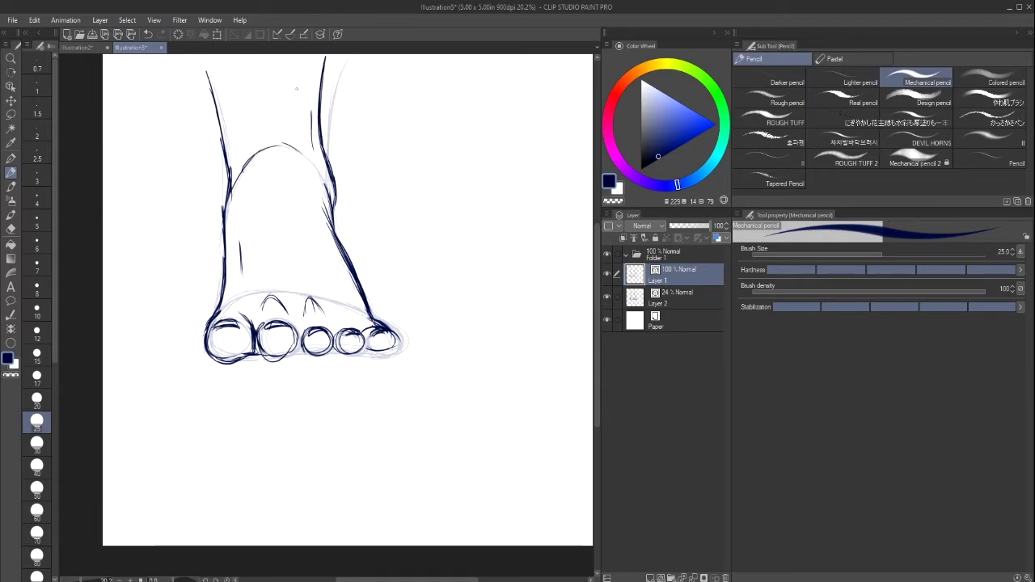
pyautogui.moveTo(209, 67); pyautogui.dragTo(229, 169)
pyautogui.moveTo(202, 55); pyautogui.dragTo(228, 146)
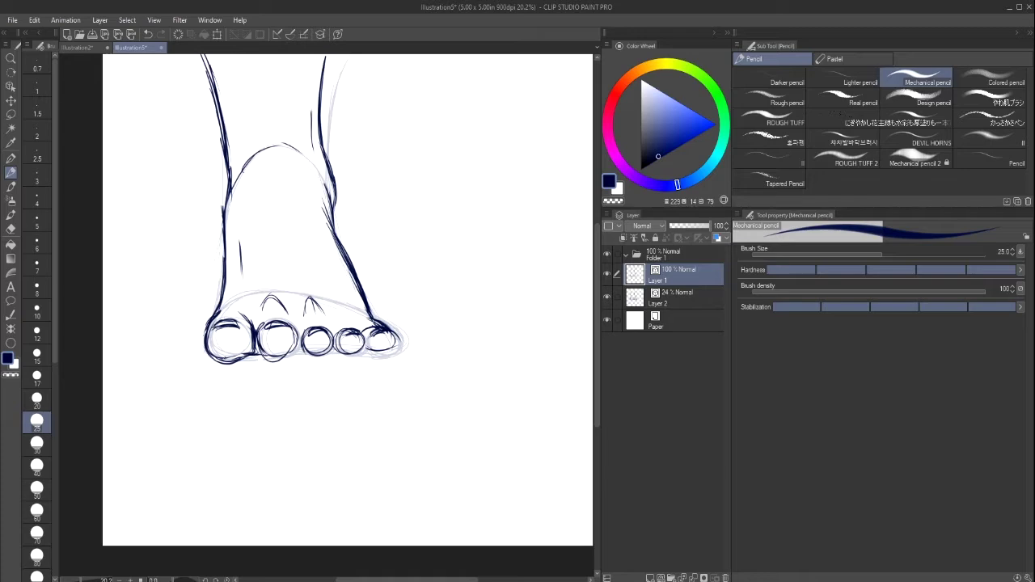
# Lasso the three smaller toes and shift them slightly inward until they sit against the second toe.
pyautogui.press('m')
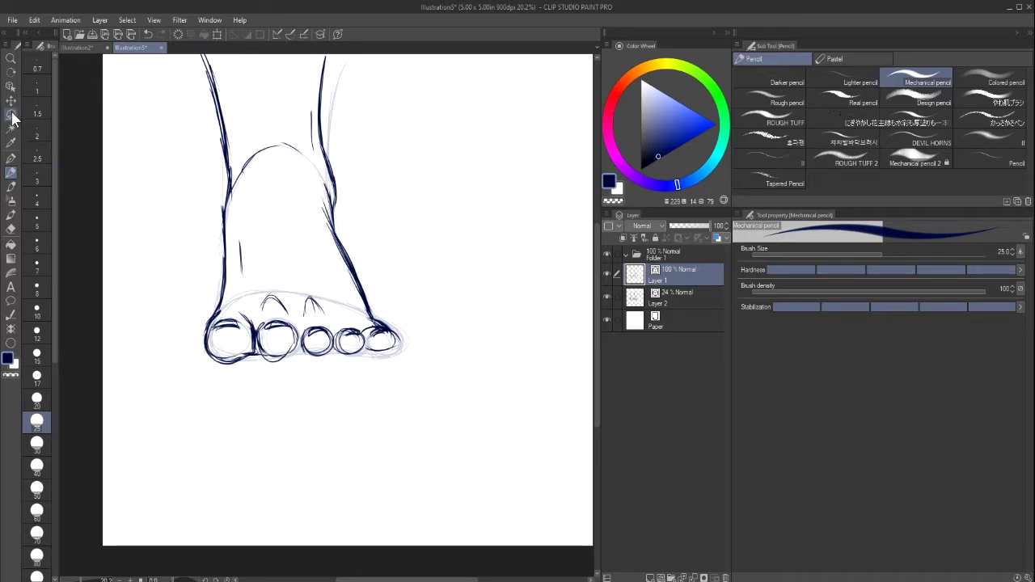
pyautogui.moveTo(304, 324)
pyautogui.mouseDown()
pyautogui.moveTo(347, 358)
pyautogui.moveTo(405, 346)
pyautogui.moveTo(397, 319)
pyautogui.moveTo(360, 317)
pyautogui.mouseUp()
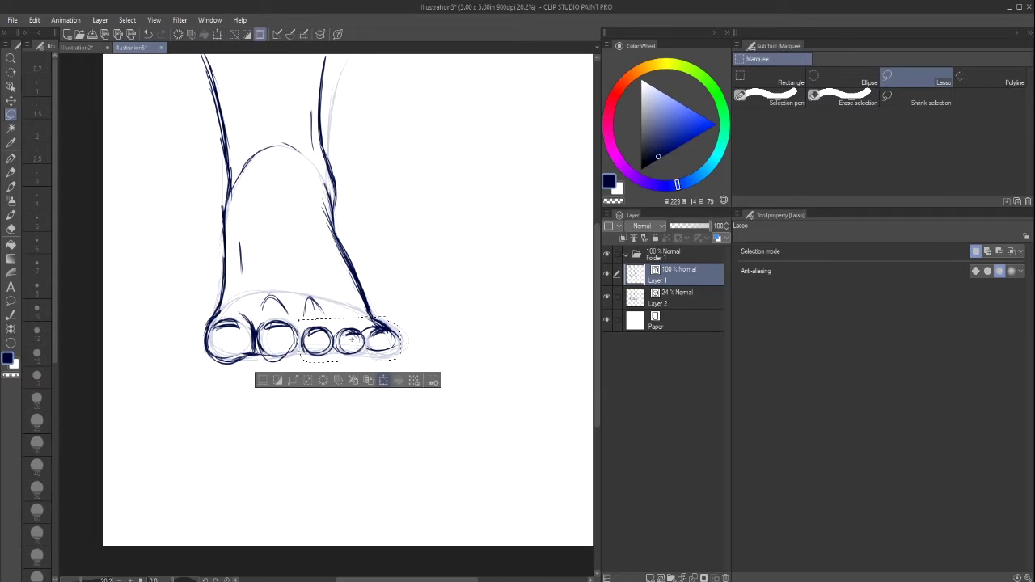
pyautogui.click(385, 381)
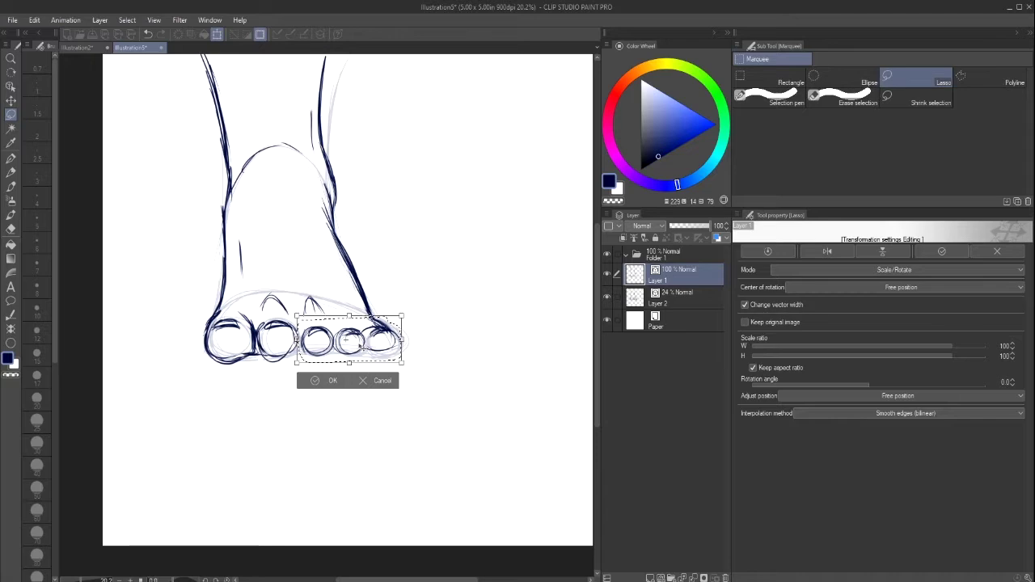
pyautogui.moveTo(363, 347); pyautogui.dragTo(356, 348)
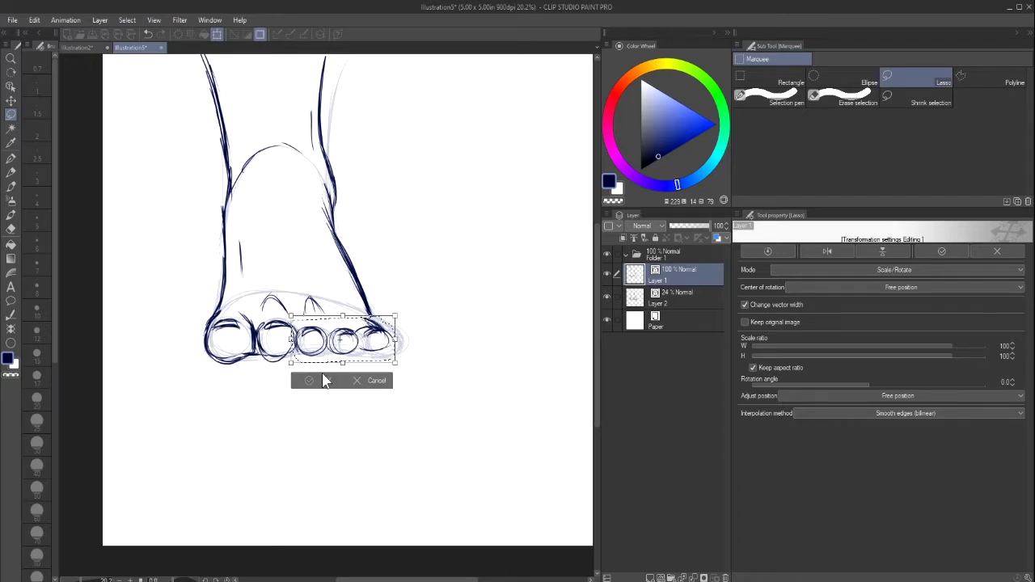
pyautogui.click(324, 381)
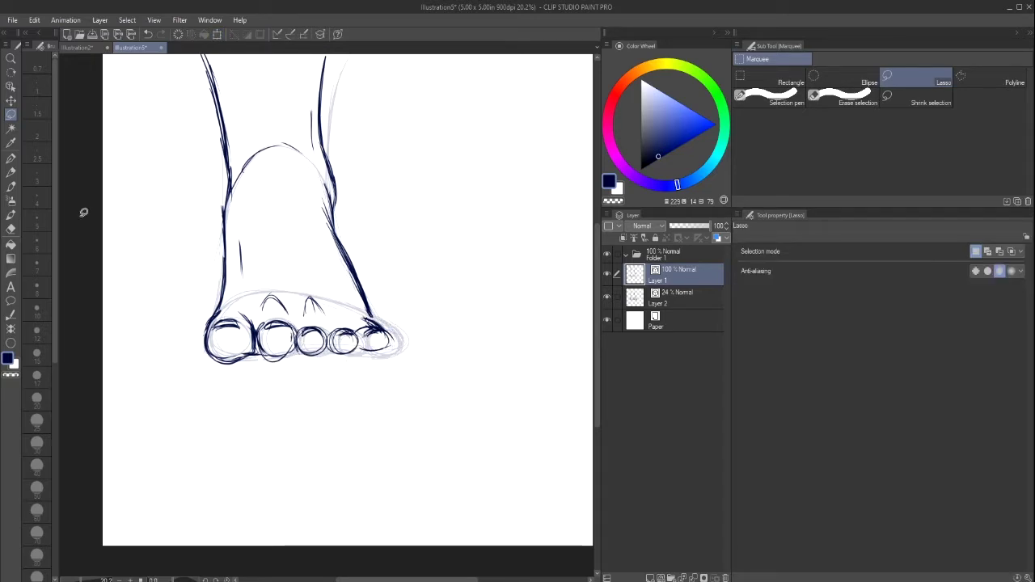
# Retouch the smaller toes' outlines with the pencil and add knuckle arcs above the fourth toe and the big toe.
pyautogui.click(11, 173)
pyautogui.moveTo(294, 346)
pyautogui.mouseDown()
pyautogui.moveTo(388, 343)
pyautogui.moveTo(387, 327)
pyautogui.moveTo(364, 306)
pyautogui.moveTo(366, 314)
pyautogui.mouseUp()
pyautogui.moveTo(341, 252)
pyautogui.mouseDown()
pyautogui.moveTo(366, 321)
pyautogui.moveTo(337, 304)
pyautogui.moveTo(345, 312)
pyautogui.mouseUp()
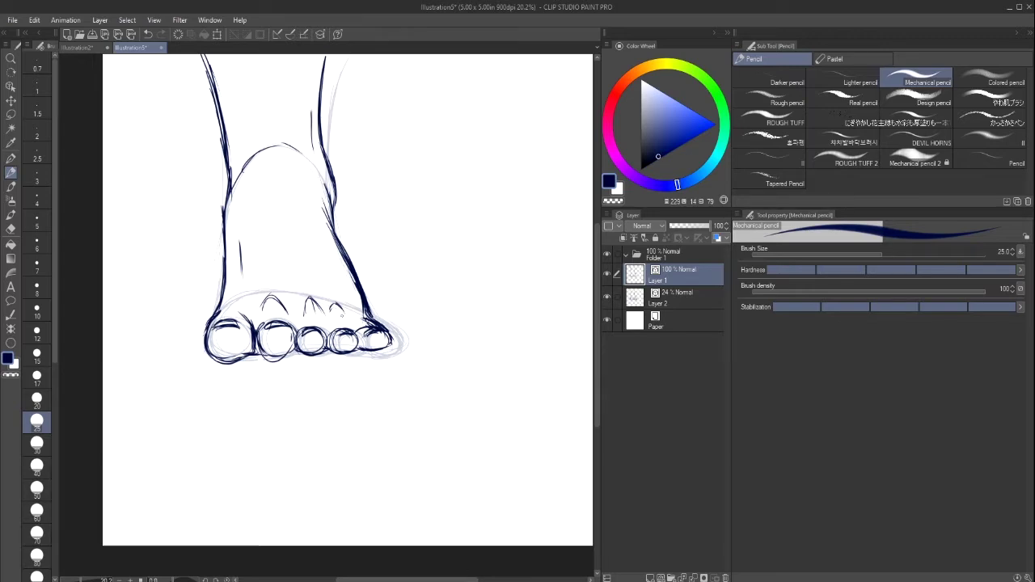
pyautogui.moveTo(331, 305); pyautogui.dragTo(353, 319)
pyautogui.moveTo(240, 242); pyautogui.dragTo(248, 306)
pyautogui.moveTo(258, 344)
pyautogui.mouseDown()
pyautogui.moveTo(273, 358)
pyautogui.moveTo(297, 349)
pyautogui.moveTo(295, 336)
pyautogui.moveTo(294, 347)
pyautogui.mouseUp()
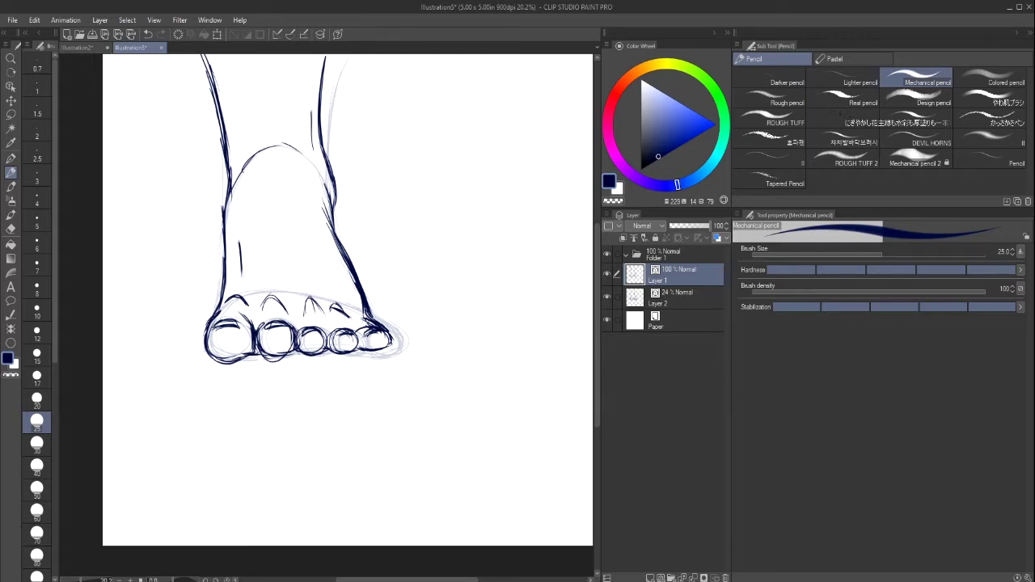
# Layer extra strokes over the outer ankle, both leg lines and the foot's inner edge.
pyautogui.moveTo(307, 162); pyautogui.dragTo(331, 200)
pyautogui.moveTo(312, 167); pyautogui.dragTo(332, 222)
pyautogui.moveTo(327, 134); pyautogui.dragTo(322, 151)
pyautogui.moveTo(322, 55); pyautogui.dragTo(319, 97)
pyautogui.moveTo(212, 54); pyautogui.dragTo(224, 211)
pyautogui.moveTo(226, 199); pyautogui.dragTo(225, 285)
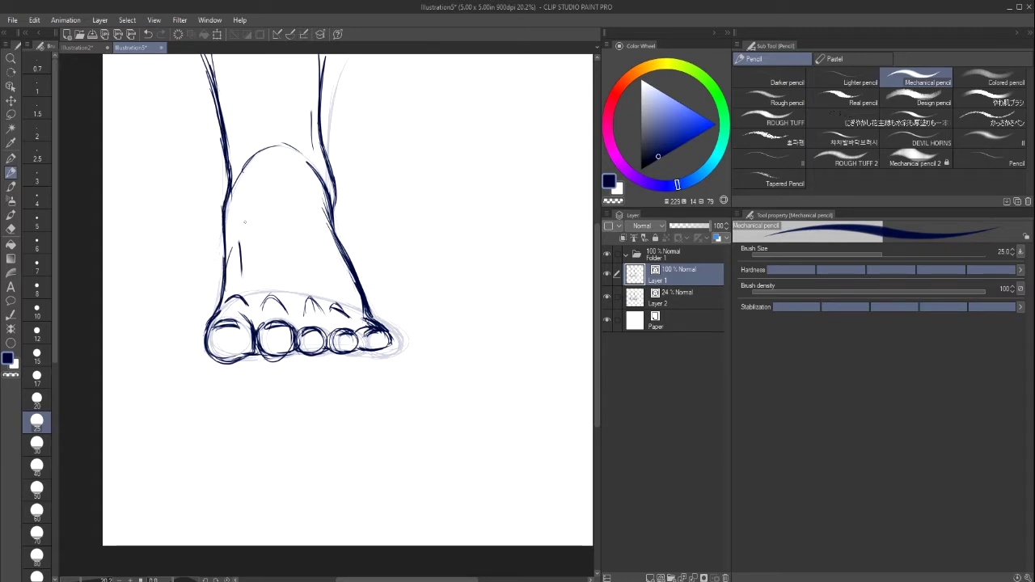
# Try curved cross-contour lines over the instep and ankle, and undo them.
pyautogui.moveTo(242, 227)
pyautogui.mouseDown()
pyautogui.moveTo(226, 258)
pyautogui.moveTo(348, 268)
pyautogui.mouseUp()
pyautogui.hotkey('ctrl', 'z')
pyautogui.moveTo(220, 272)
pyautogui.mouseDown()
pyautogui.moveTo(274, 232)
pyautogui.moveTo(358, 291)
pyautogui.mouseUp()
pyautogui.moveTo(211, 228); pyautogui.dragTo(327, 216)
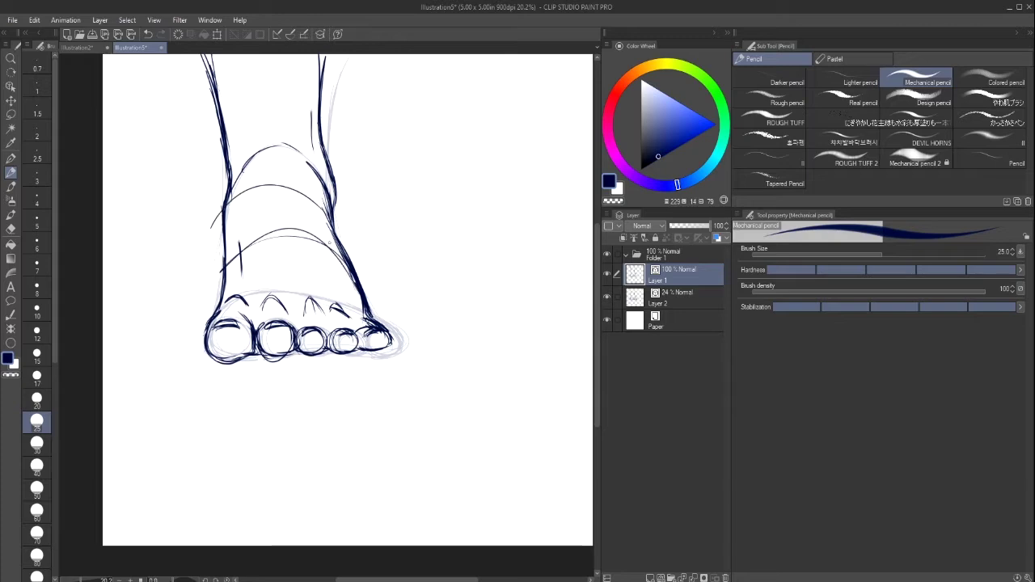
pyautogui.moveTo(218, 198); pyautogui.dragTo(310, 169)
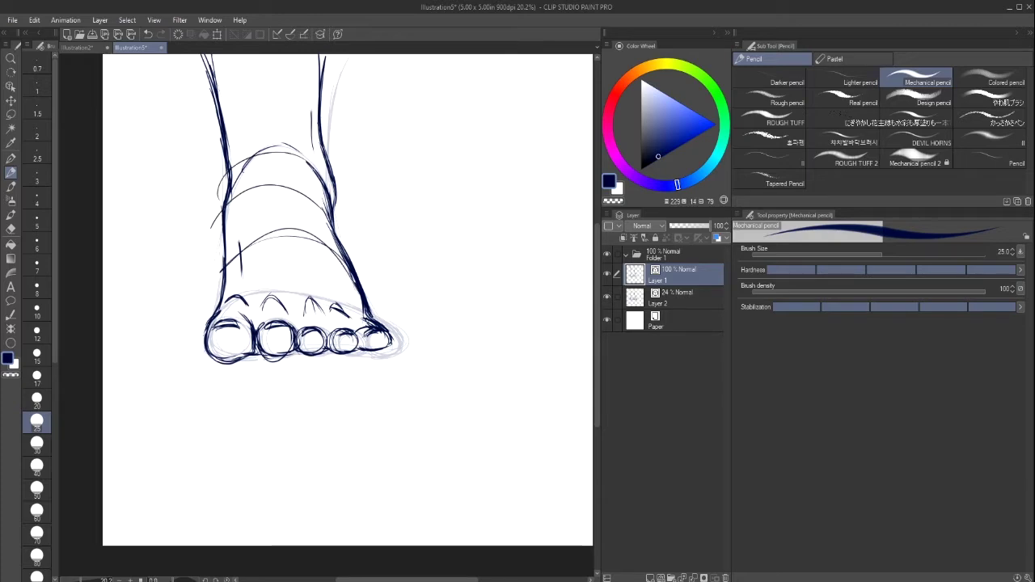
pyautogui.click(149, 34)
pyautogui.click(149, 34)
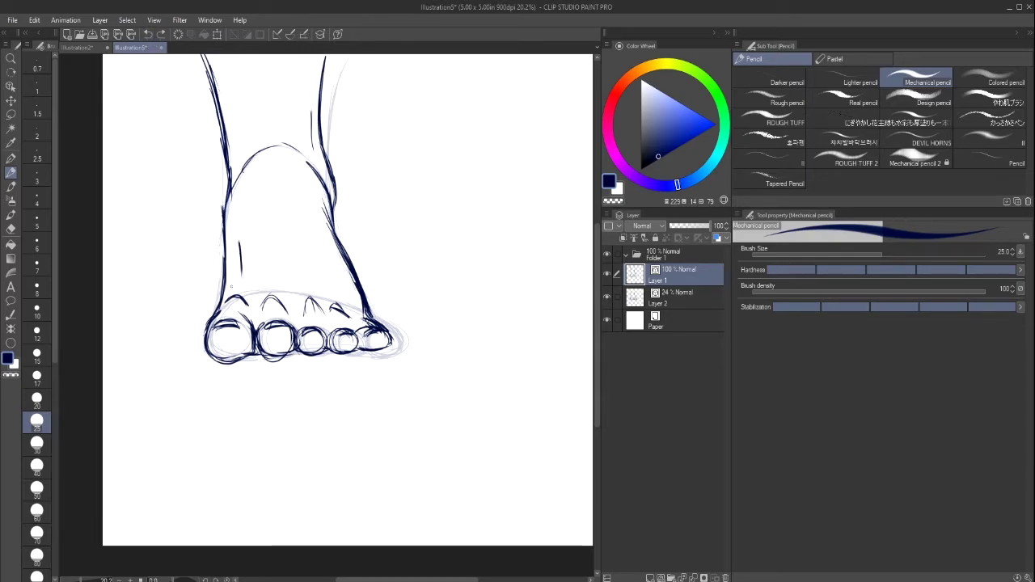
# Draw a series of cross-contour arcs from above the toes up the leg, and undo them together with the extra outline strokes.
pyautogui.moveTo(231, 285); pyautogui.dragTo(340, 287)
pyautogui.moveTo(234, 219); pyautogui.dragTo(332, 227)
pyautogui.moveTo(330, 174)
pyautogui.mouseDown()
pyautogui.moveTo(266, 158)
pyautogui.moveTo(232, 187)
pyautogui.mouseUp()
pyautogui.moveTo(234, 179); pyautogui.dragTo(325, 160)
pyautogui.moveTo(232, 142); pyautogui.dragTo(317, 123)
pyautogui.moveTo(228, 104)
pyautogui.mouseDown()
pyautogui.moveTo(289, 71)
pyautogui.moveTo(260, 80)
pyautogui.mouseUp()
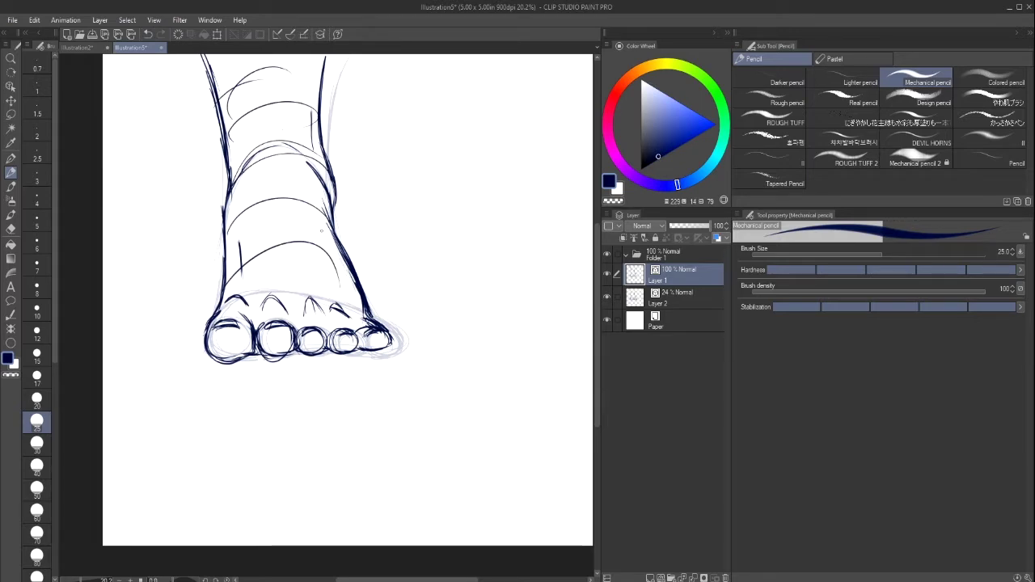
pyautogui.click(149, 32)
pyautogui.click(148, 33)
pyautogui.click(149, 32)
pyautogui.click(148, 32)
pyautogui.click(148, 32)
pyautogui.click(148, 31)
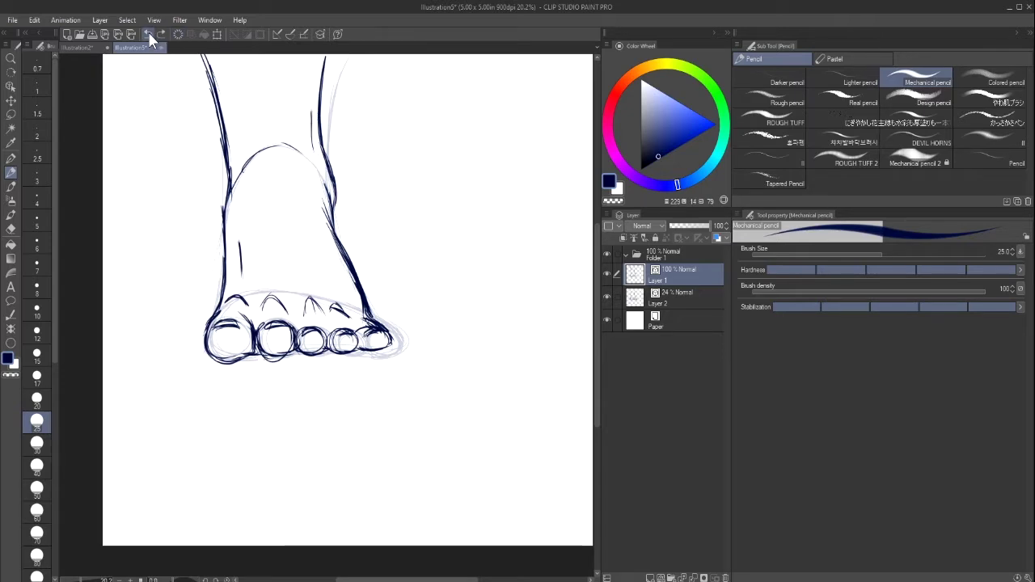
# Erase the second toe's overhanging lower outline and darken the toe outlines and the big toenail's upper edge.
pyautogui.click(10, 229)
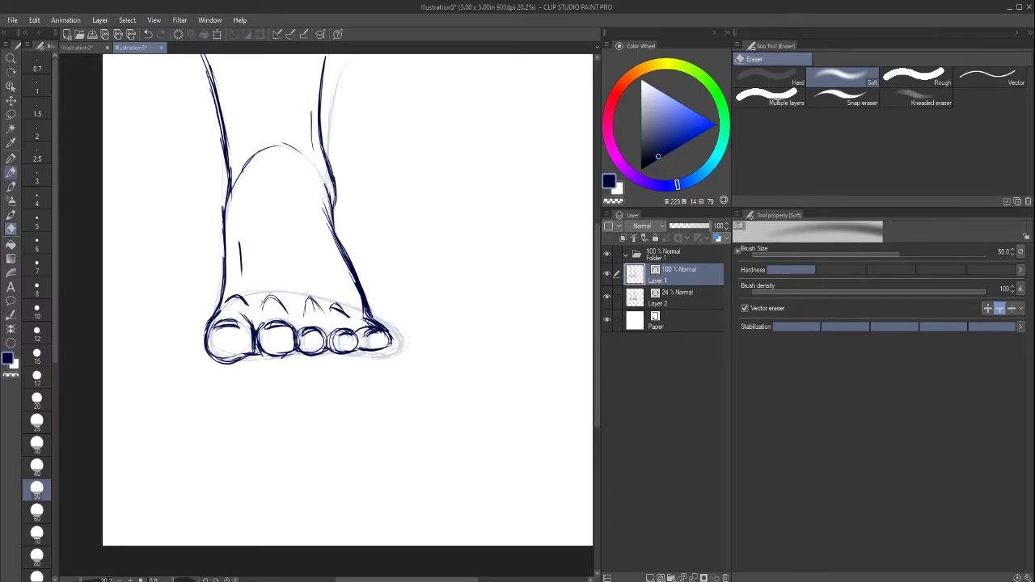
pyautogui.click(10, 172)
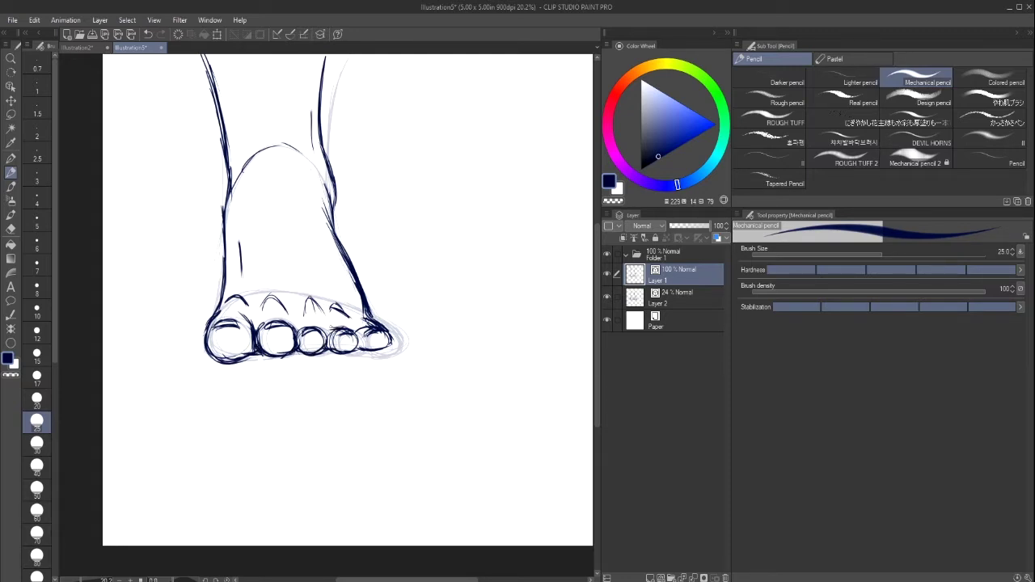
pyautogui.moveTo(353, 329); pyautogui.dragTo(369, 325)
pyautogui.moveTo(296, 324); pyautogui.dragTo(308, 329)
pyautogui.moveTo(215, 327)
pyautogui.mouseDown()
pyautogui.moveTo(243, 328)
pyautogui.moveTo(212, 359)
pyautogui.moveTo(231, 364)
pyautogui.mouseUp()
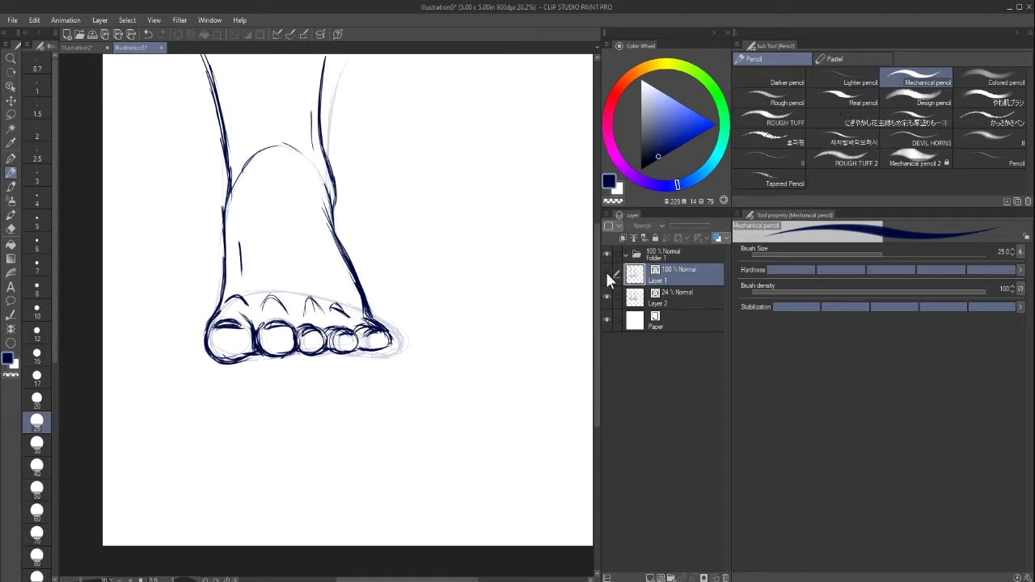
# Toggle Layer 1's visibility to compare the refined outline with the faded construction sketch.
pyautogui.click(607, 275)
pyautogui.click(608, 275)
pyautogui.click(608, 277)
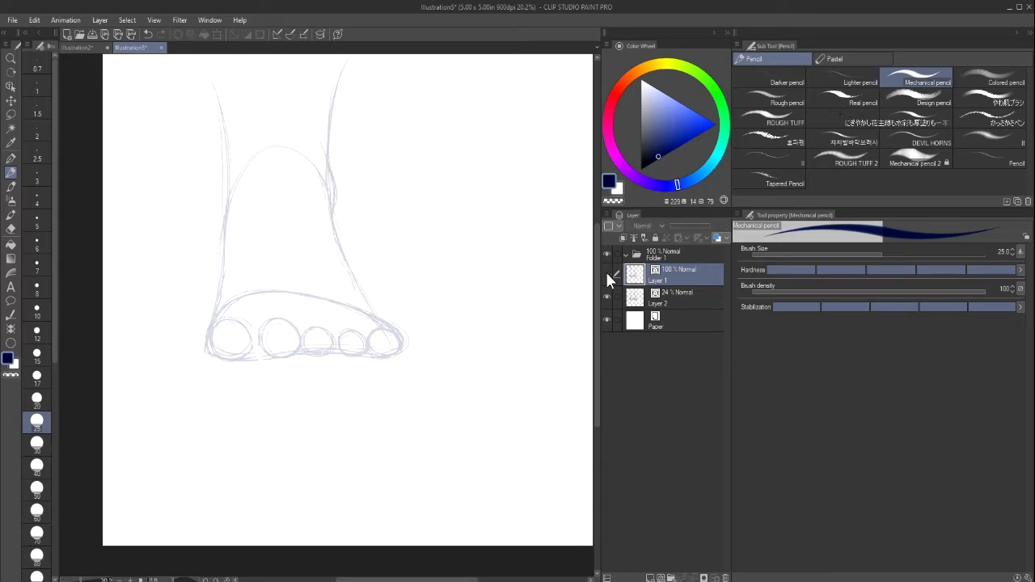
pyautogui.click(608, 277)
pyautogui.click(607, 277)
pyautogui.click(605, 271)
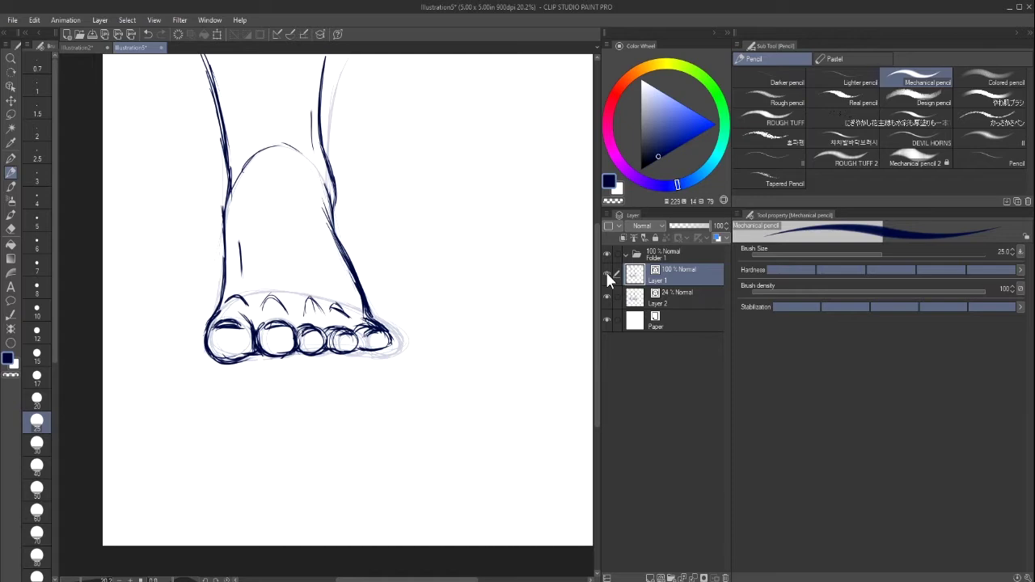
# Erase the rough strokes along the foot's outer edge and redraw the line from the little toe to the ankle bump.
pyautogui.click(11, 228)
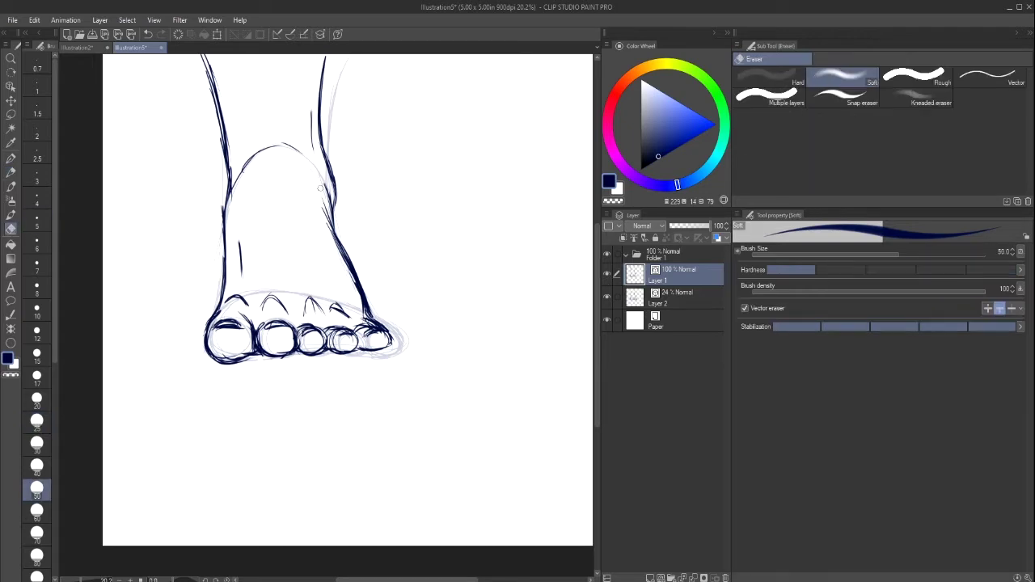
pyautogui.moveTo(336, 246)
pyautogui.mouseDown()
pyautogui.moveTo(347, 274)
pyautogui.moveTo(329, 232)
pyautogui.moveTo(366, 321)
pyautogui.mouseUp()
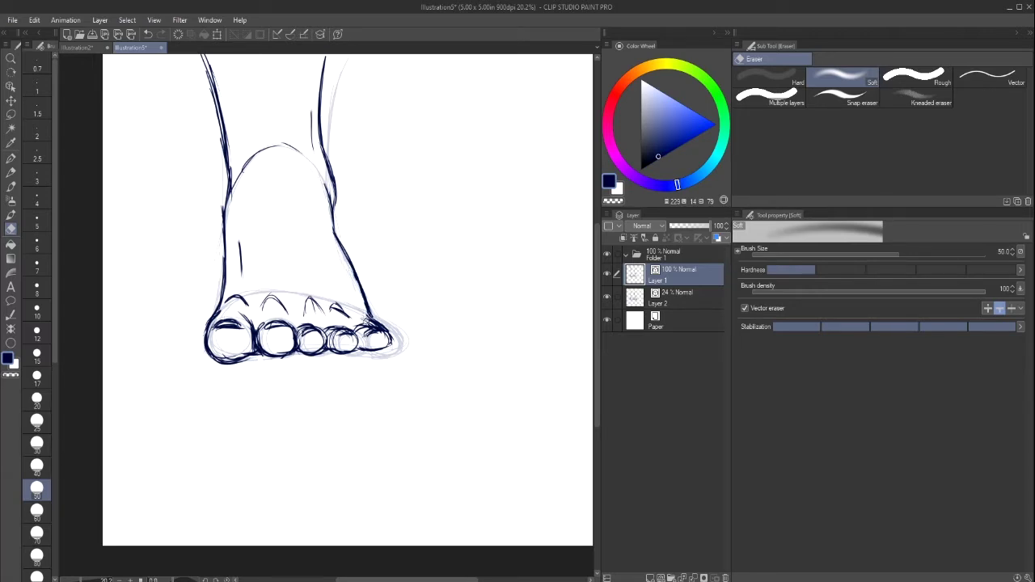
pyautogui.click(11, 172)
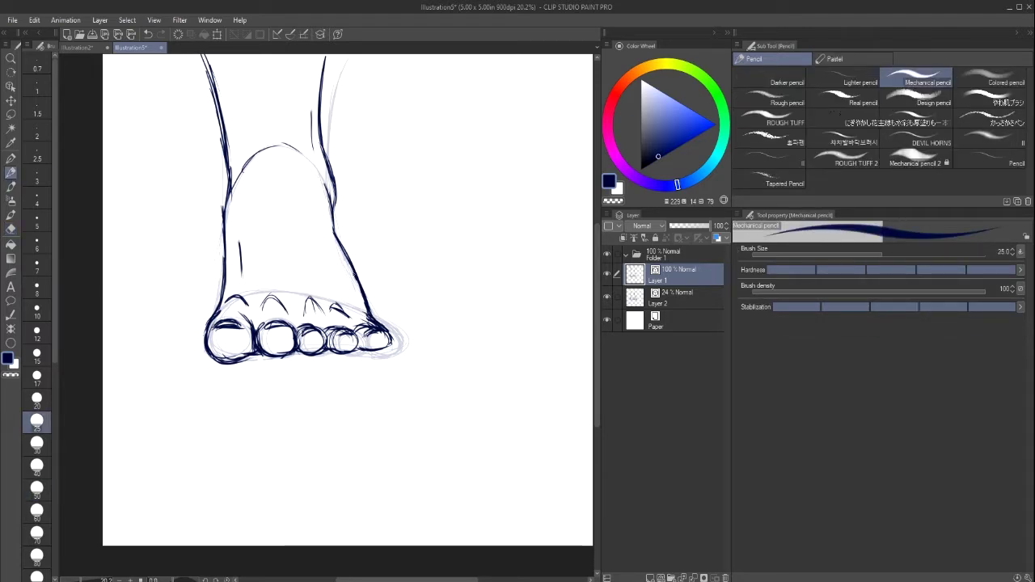
pyautogui.moveTo(354, 272); pyautogui.dragTo(364, 293)
pyautogui.moveTo(330, 221)
pyautogui.mouseDown()
pyautogui.moveTo(349, 260)
pyautogui.moveTo(335, 235)
pyautogui.mouseUp()
pyautogui.moveTo(326, 193)
pyautogui.mouseDown()
pyautogui.moveTo(334, 227)
pyautogui.moveTo(333, 168)
pyautogui.mouseUp()
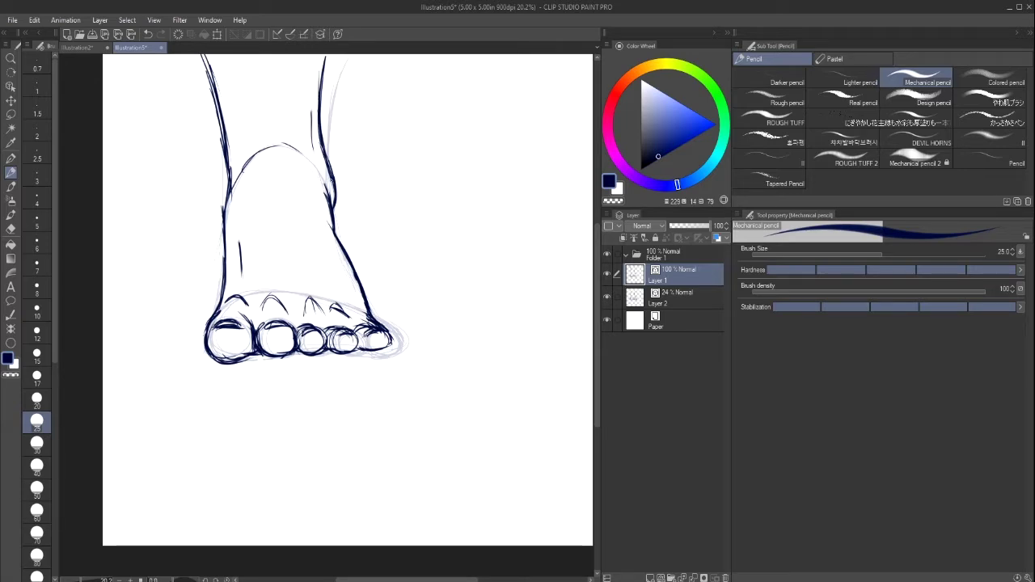
pyautogui.moveTo(330, 207); pyautogui.dragTo(333, 238)
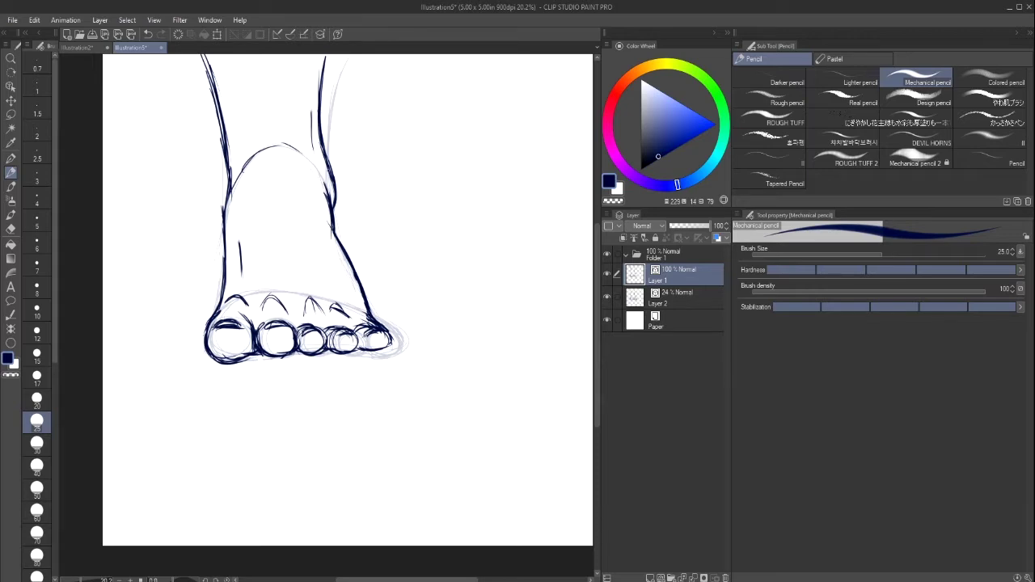
# Add reinforcing strokes along the inner sides of both leg lines just above the ankle.
pyautogui.moveTo(323, 159); pyautogui.dragTo(317, 118)
pyautogui.moveTo(231, 169); pyautogui.dragTo(227, 144)
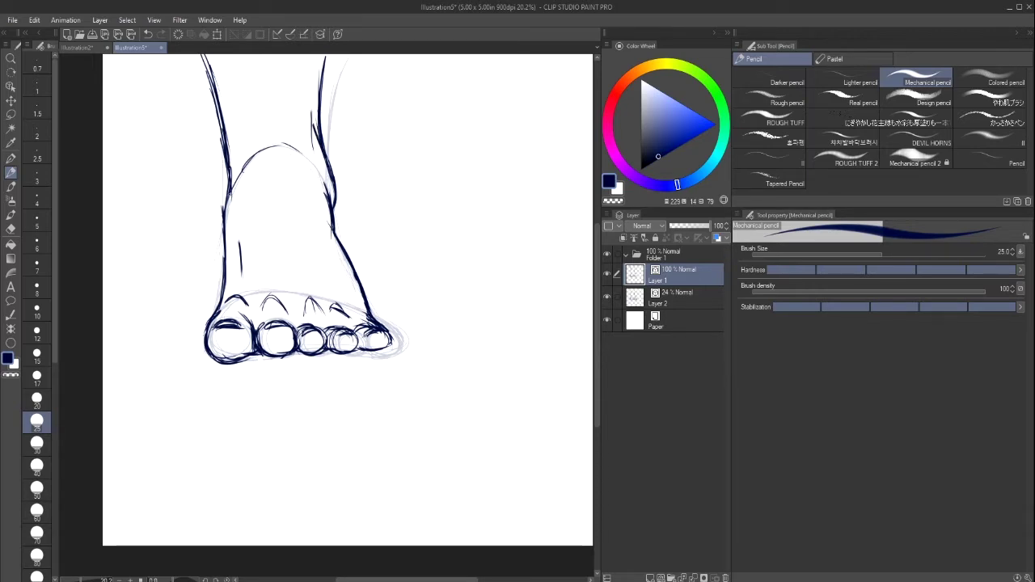
pyautogui.moveTo(235, 193); pyautogui.dragTo(227, 113)
pyautogui.moveTo(232, 184); pyautogui.dragTo(231, 149)
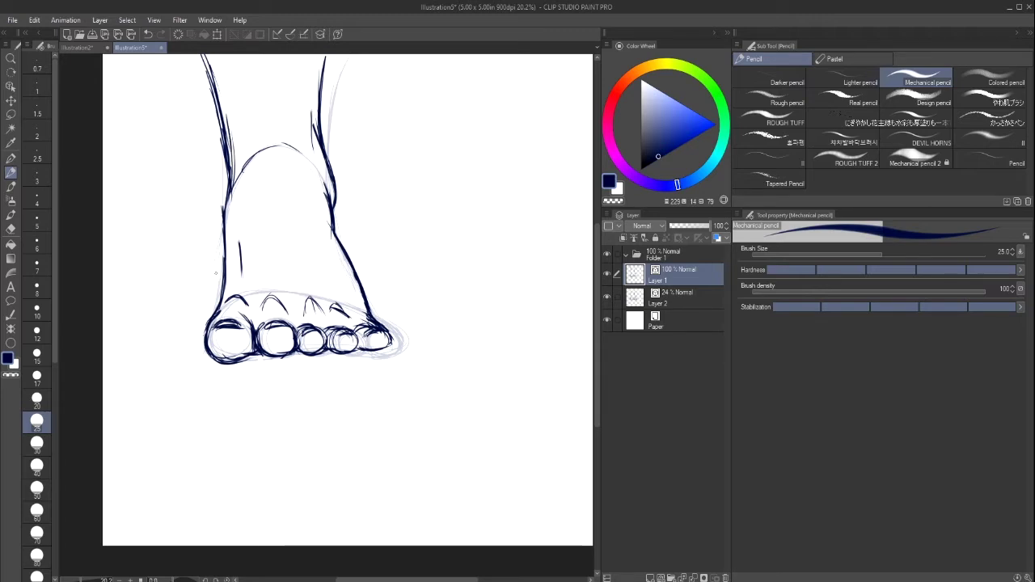
# Move Layer 1 and Layer 2 into Folder 1, hide the folder, and add a new layer above it.
pyautogui.click(617, 297)
pyautogui.moveTo(665, 270); pyautogui.dragTo(639, 301)
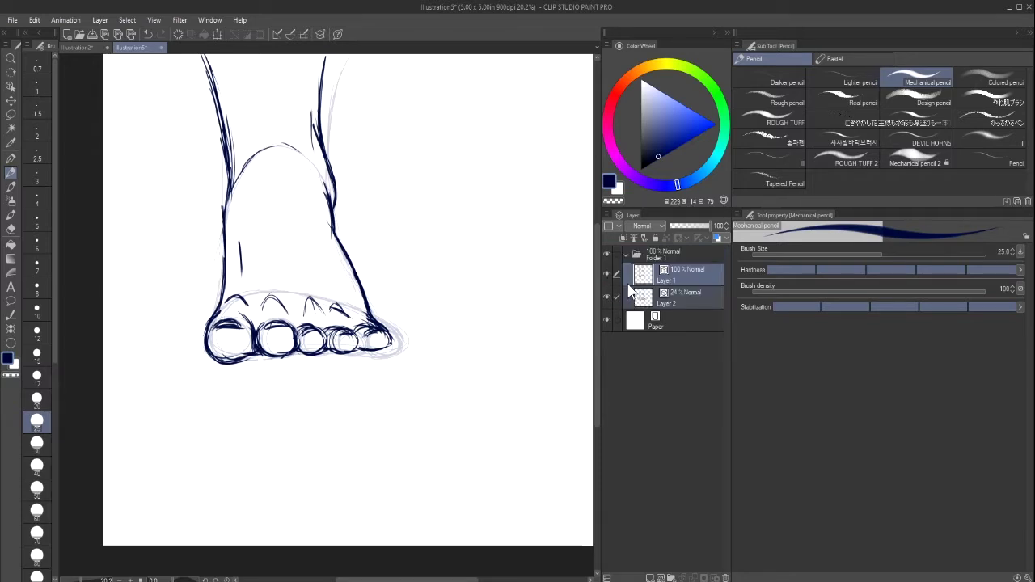
pyautogui.click(623, 253)
pyautogui.click(607, 256)
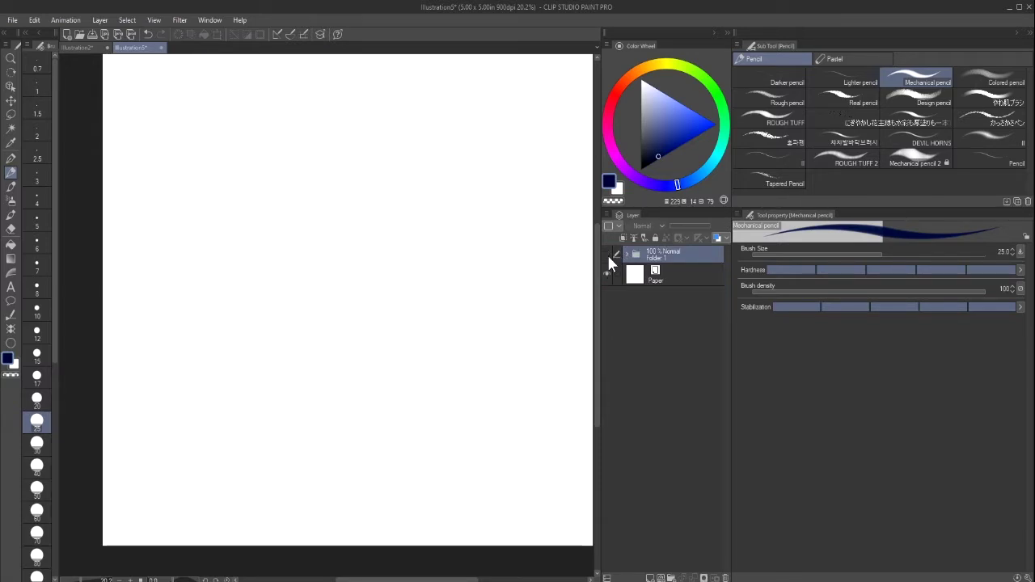
pyautogui.click(649, 578)
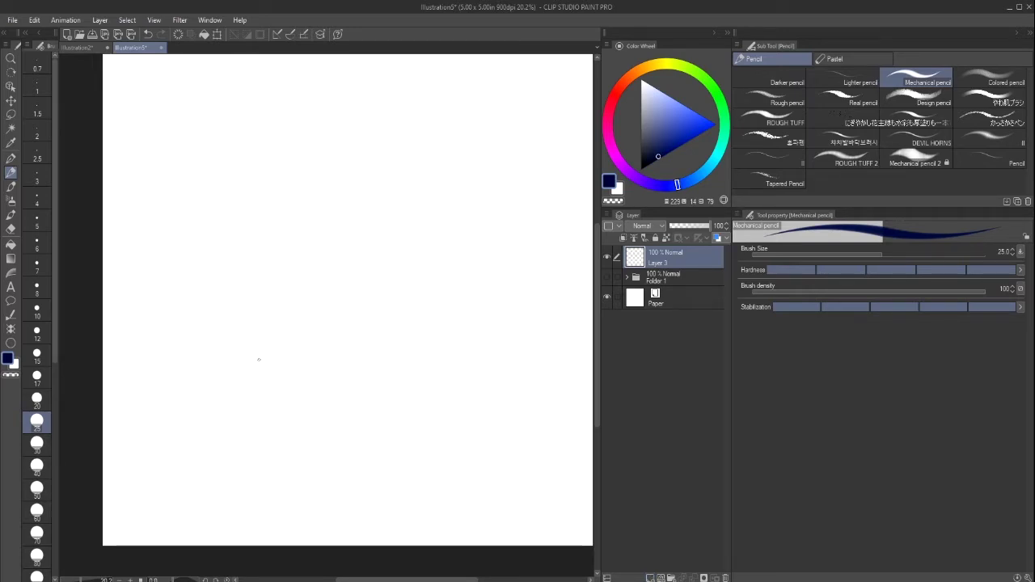
pyautogui.moveTo(253, 363)
pyautogui.mouseDown()
pyautogui.moveTo(300, 326)
pyautogui.moveTo(354, 311)
pyautogui.mouseUp()
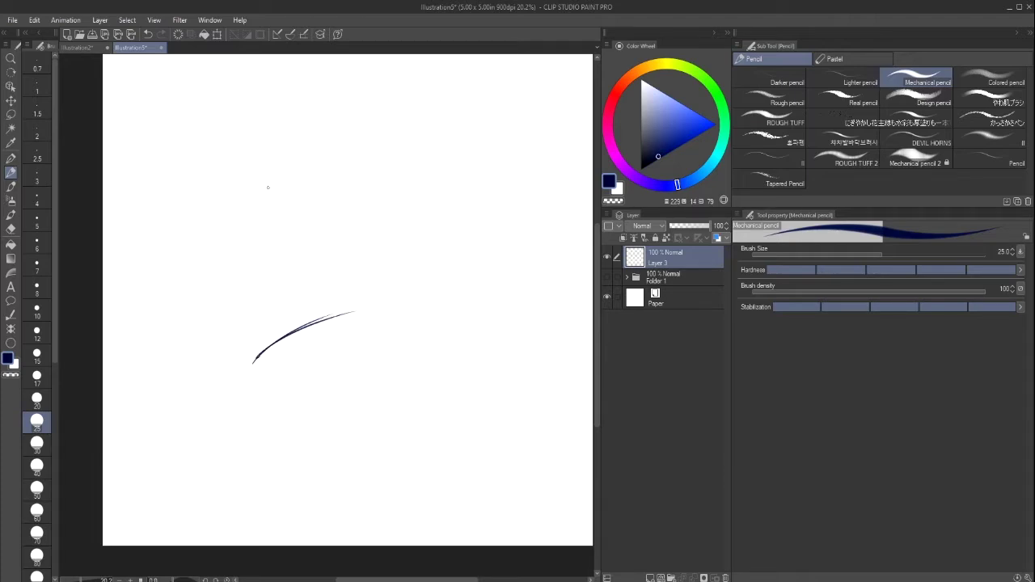
pyautogui.click(179, 34)
pyautogui.moveTo(254, 370); pyautogui.dragTo(312, 296)
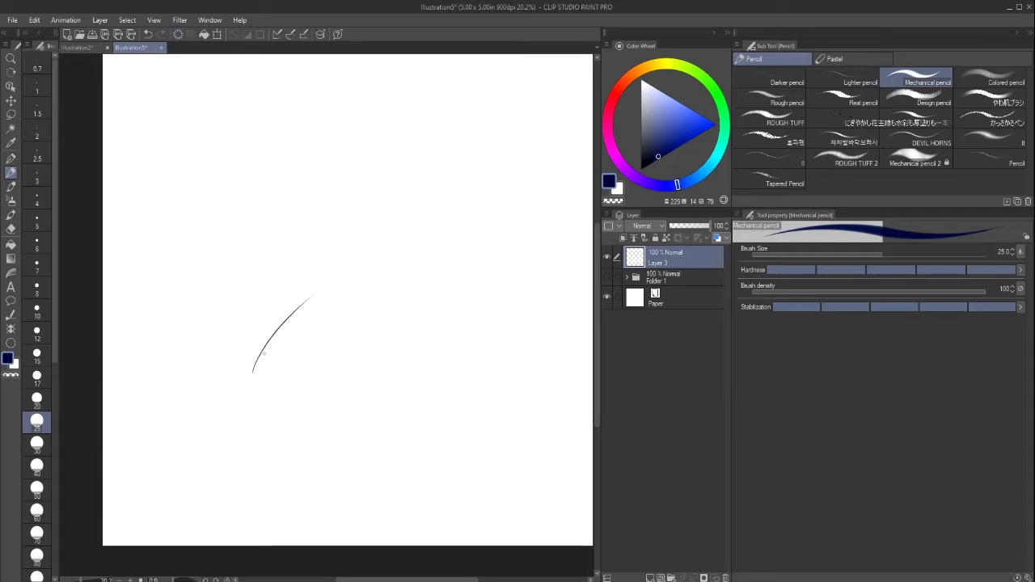
pyautogui.moveTo(264, 353); pyautogui.dragTo(342, 277)
pyautogui.hotkey('ctrl', 'z')
pyautogui.hotkey('ctrl', 'z')
# Sketch a side-view foot as a wedge with a sloping instep, flat sole, blunt toe end and rounded heel.
pyautogui.moveTo(267, 359)
pyautogui.mouseDown()
pyautogui.moveTo(344, 296)
pyautogui.moveTo(309, 318)
pyautogui.moveTo(403, 267)
pyautogui.mouseUp()
pyautogui.moveTo(328, 307)
pyautogui.mouseDown()
pyautogui.moveTo(215, 366)
pyautogui.moveTo(223, 389)
pyautogui.moveTo(290, 403)
pyautogui.moveTo(394, 392)
pyautogui.mouseUp()
pyautogui.moveTo(259, 403); pyautogui.dragTo(458, 390)
pyautogui.moveTo(346, 395); pyautogui.dragTo(512, 387)
pyautogui.moveTo(513, 379)
pyautogui.mouseDown()
pyautogui.moveTo(499, 285)
pyautogui.moveTo(473, 257)
pyautogui.moveTo(331, 312)
pyautogui.mouseUp()
pyautogui.moveTo(442, 253); pyautogui.dragTo(339, 308)
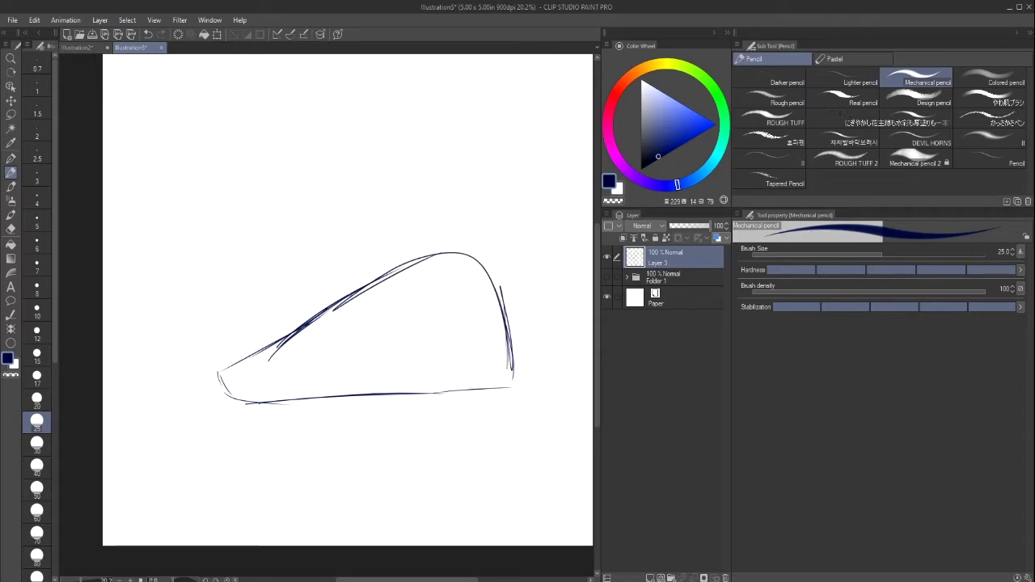
# Sketch short front and back ankle lines rising from the wedge, carrying the back line down around the heel.
pyautogui.moveTo(413, 260)
pyautogui.mouseDown()
pyautogui.moveTo(403, 237)
pyautogui.moveTo(407, 210)
pyautogui.mouseUp()
pyautogui.moveTo(385, 270); pyautogui.dragTo(395, 180)
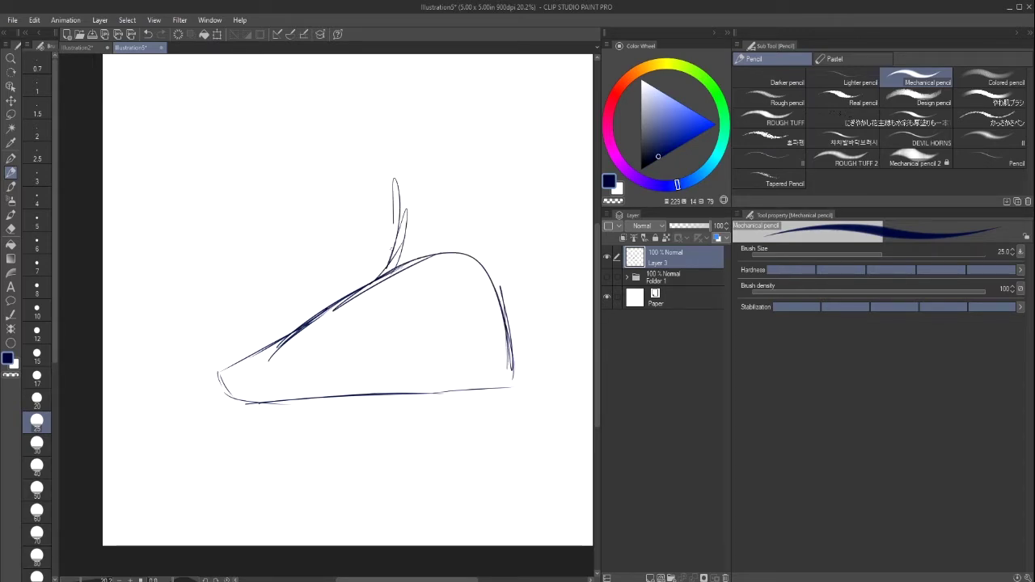
pyautogui.moveTo(395, 223); pyautogui.dragTo(387, 265)
pyautogui.moveTo(485, 204); pyautogui.dragTo(490, 277)
pyautogui.moveTo(485, 221); pyautogui.dragTo(503, 327)
pyautogui.moveTo(495, 258); pyautogui.dragTo(513, 373)
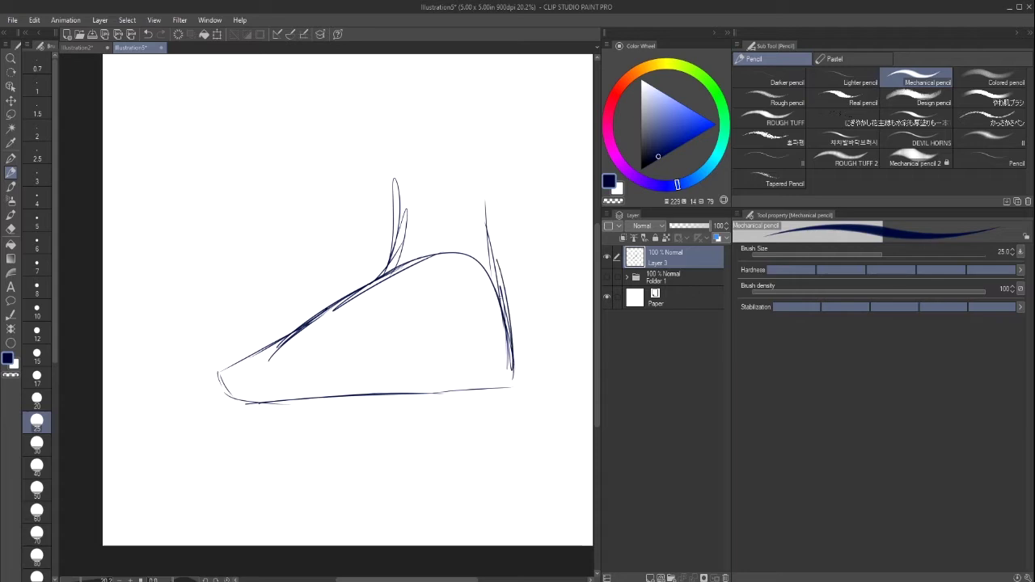
pyautogui.moveTo(500, 296)
pyautogui.mouseDown()
pyautogui.moveTo(513, 377)
pyautogui.moveTo(500, 377)
pyautogui.mouseUp()
pyautogui.moveTo(495, 383); pyautogui.dragTo(479, 387)
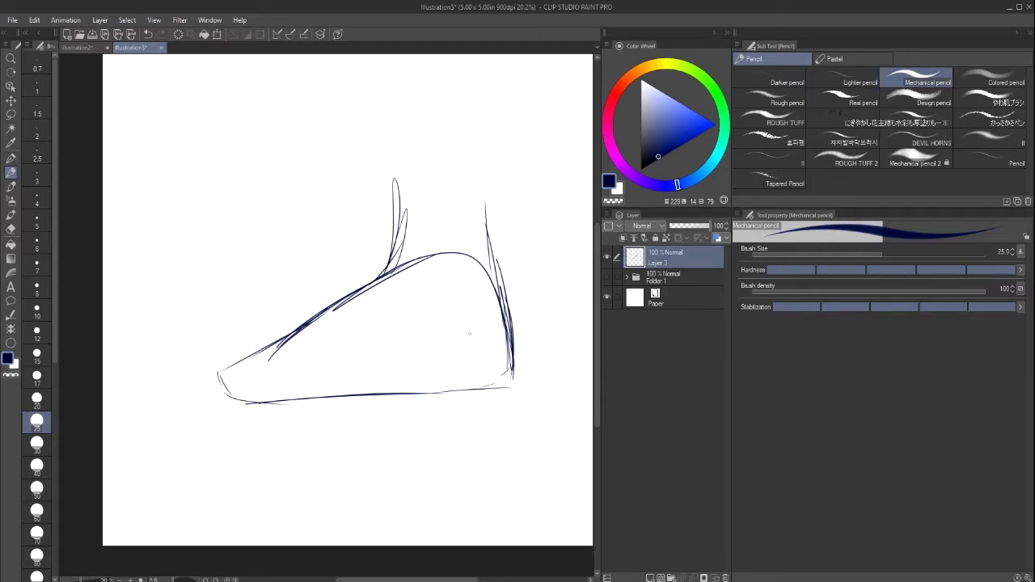
# Draw a rounded toe tip extending past the blunt end and round off the heel's lower corner.
pyautogui.moveTo(330, 310)
pyautogui.mouseDown()
pyautogui.moveTo(203, 374)
pyautogui.moveTo(206, 395)
pyautogui.moveTo(291, 403)
pyautogui.mouseUp()
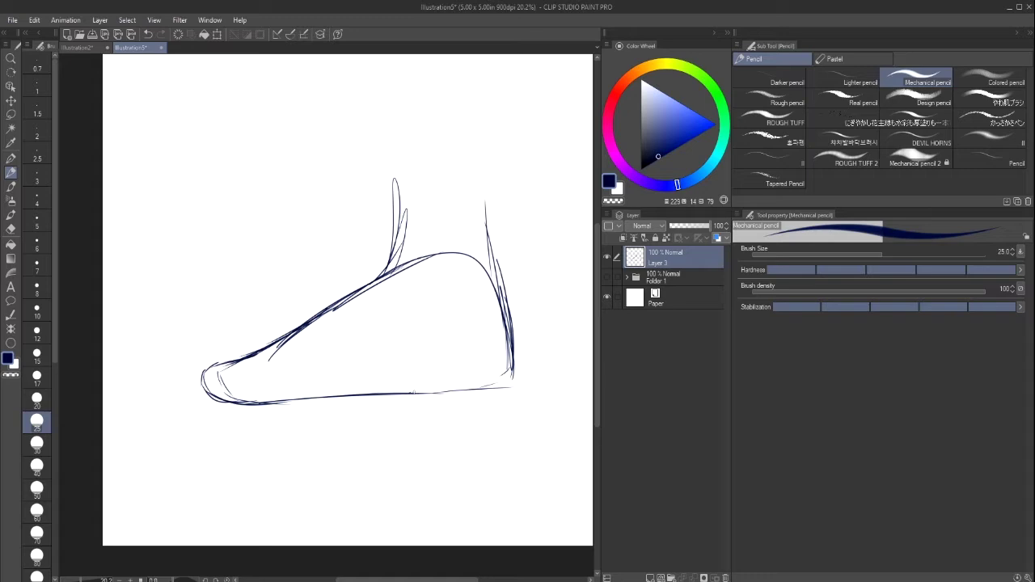
pyautogui.moveTo(414, 393); pyautogui.dragTo(508, 371)
pyautogui.moveTo(460, 391); pyautogui.dragTo(511, 368)
# Extend and reinforce the back and front leg lines upward from the ankle.
pyautogui.moveTo(499, 326); pyautogui.dragTo(493, 233)
pyautogui.moveTo(495, 304); pyautogui.dragTo(485, 204)
pyautogui.moveTo(492, 271); pyautogui.dragTo(488, 166)
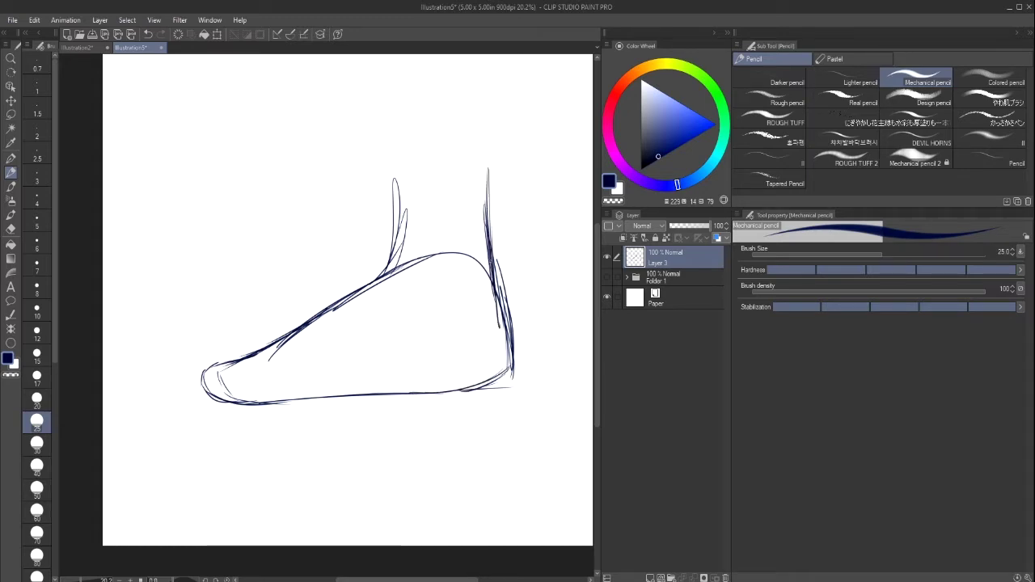
pyautogui.moveTo(400, 233); pyautogui.dragTo(390, 139)
pyautogui.moveTo(397, 236); pyautogui.dragTo(391, 144)
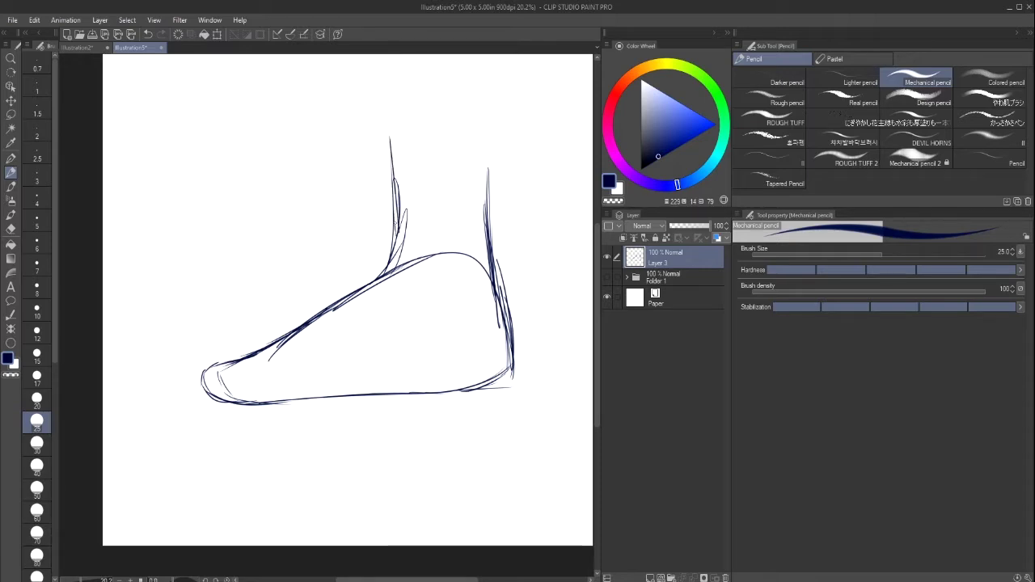
pyautogui.moveTo(393, 188); pyautogui.dragTo(387, 118)
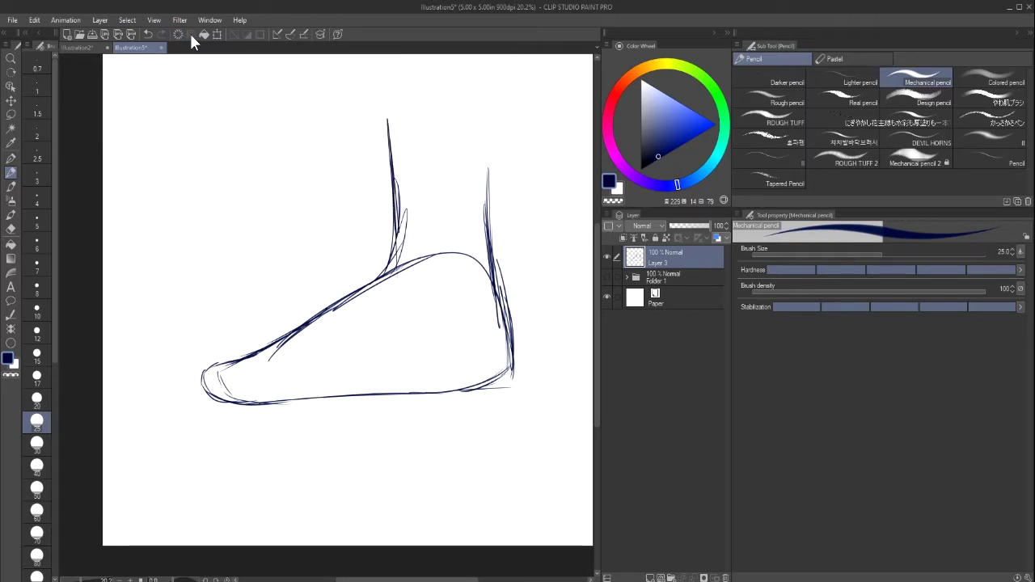
# Lower Layer 3's opacity to 24% and add a new layer above it.
pyautogui.click(217, 33)
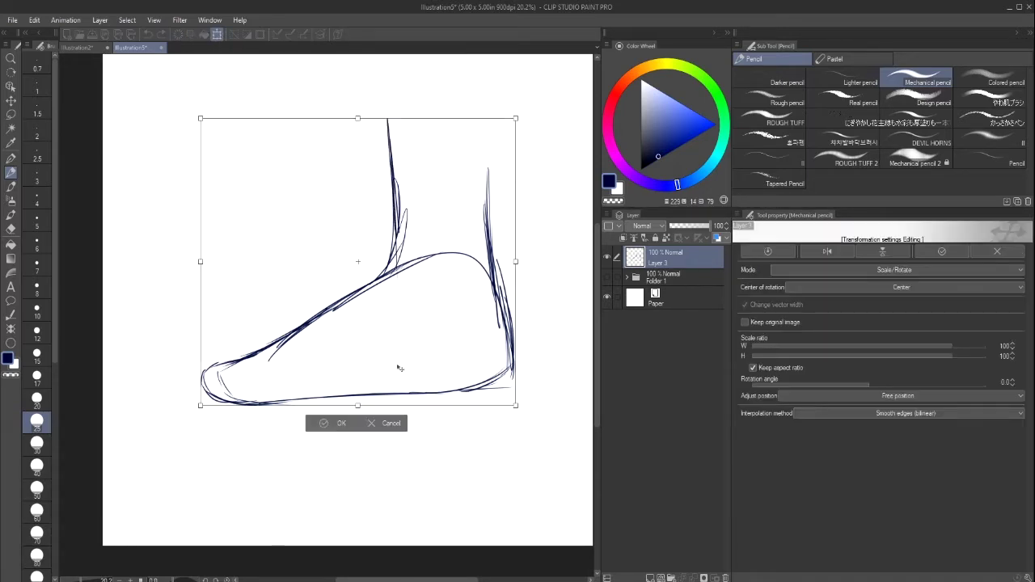
pyautogui.press('Return')
pyautogui.moveTo(710, 226); pyautogui.dragTo(685, 226)
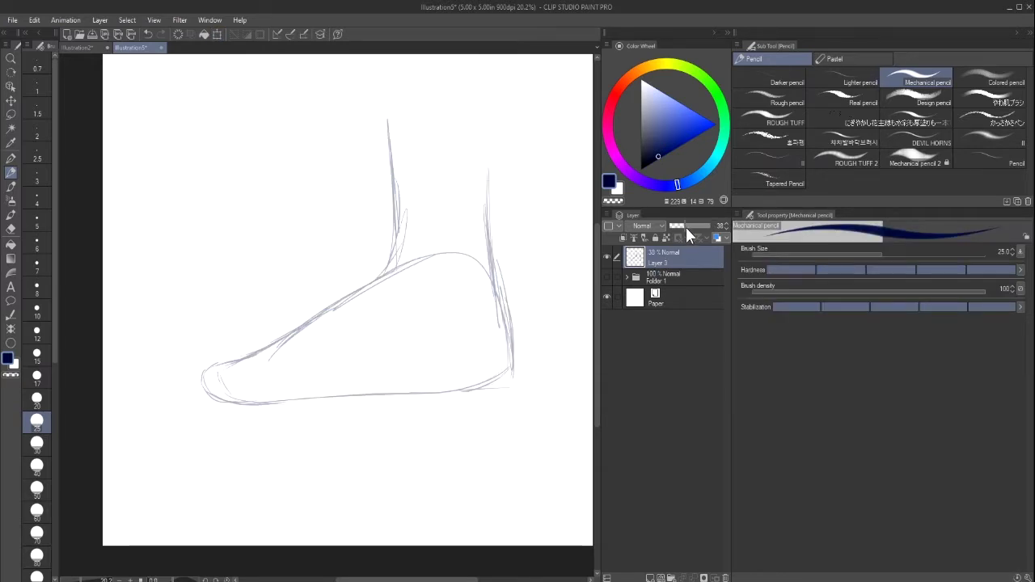
pyautogui.click(651, 579)
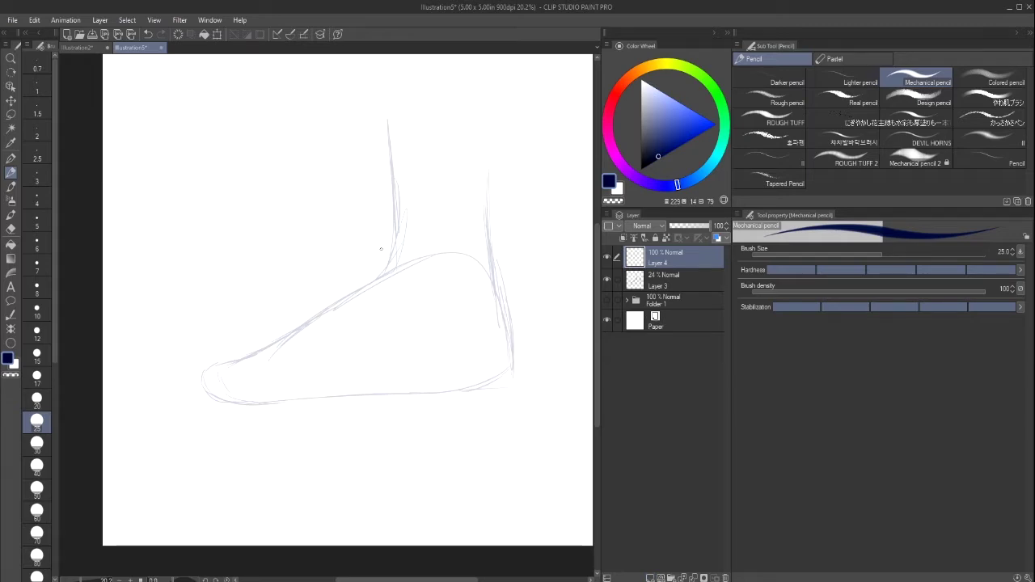
# Draw the foot's upper contour over the faint sketch as separate curves for the ankle bump, instep and toes.
pyautogui.moveTo(382, 259); pyautogui.dragTo(364, 287)
pyautogui.moveTo(256, 353)
pyautogui.mouseDown()
pyautogui.moveTo(215, 359)
pyautogui.moveTo(201, 377)
pyautogui.moveTo(273, 349)
pyautogui.moveTo(315, 310)
pyautogui.moveTo(307, 314)
pyautogui.moveTo(350, 296)
pyautogui.mouseUp()
pyautogui.moveTo(283, 332); pyautogui.dragTo(366, 292)
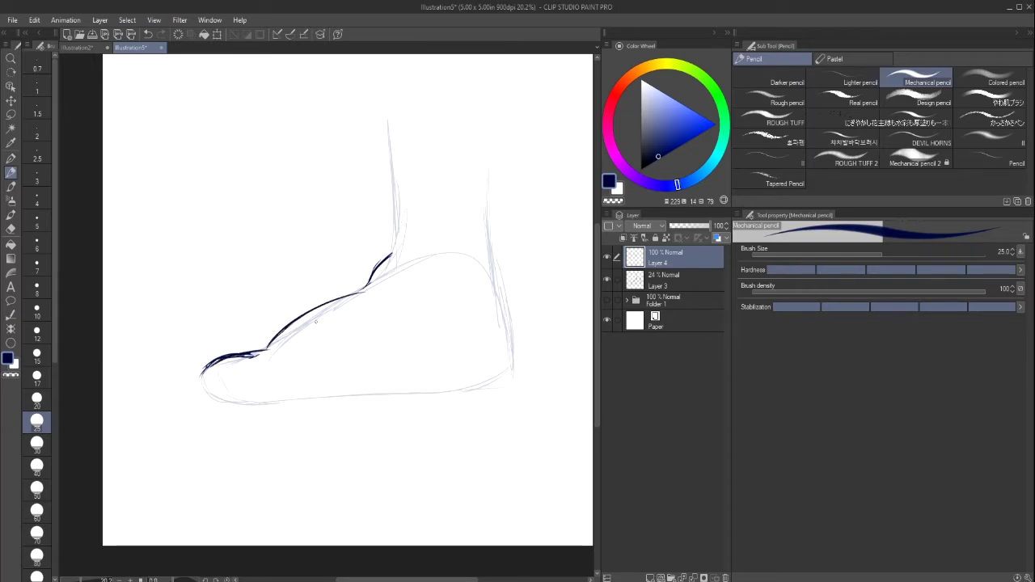
pyautogui.click(147, 34)
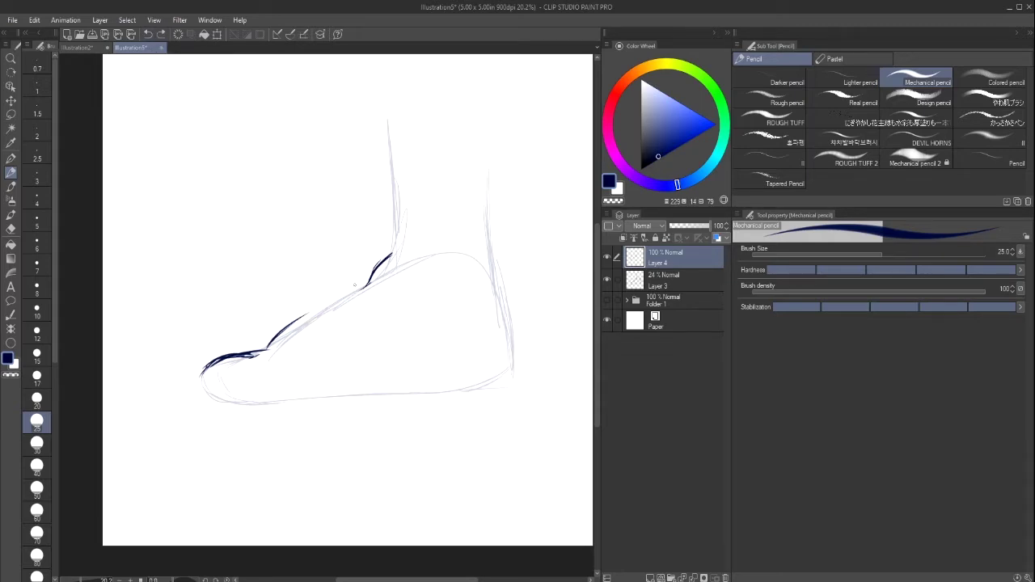
pyautogui.moveTo(361, 288)
pyautogui.mouseDown()
pyautogui.moveTo(274, 346)
pyautogui.moveTo(288, 325)
pyautogui.moveTo(352, 292)
pyautogui.mouseUp()
# Close the toe section with a curved underside and a slanted curve dividing it from the midfoot.
pyautogui.moveTo(207, 378)
pyautogui.mouseDown()
pyautogui.moveTo(212, 396)
pyautogui.moveTo(235, 406)
pyautogui.moveTo(311, 401)
pyautogui.moveTo(275, 402)
pyautogui.mouseUp()
pyautogui.moveTo(252, 366)
pyautogui.mouseDown()
pyautogui.moveTo(283, 395)
pyautogui.moveTo(346, 397)
pyautogui.moveTo(323, 396)
pyautogui.mouseUp()
pyautogui.moveTo(241, 355)
pyautogui.mouseDown()
pyautogui.moveTo(252, 361)
pyautogui.moveTo(207, 384)
pyautogui.moveTo(359, 396)
pyautogui.mouseUp()
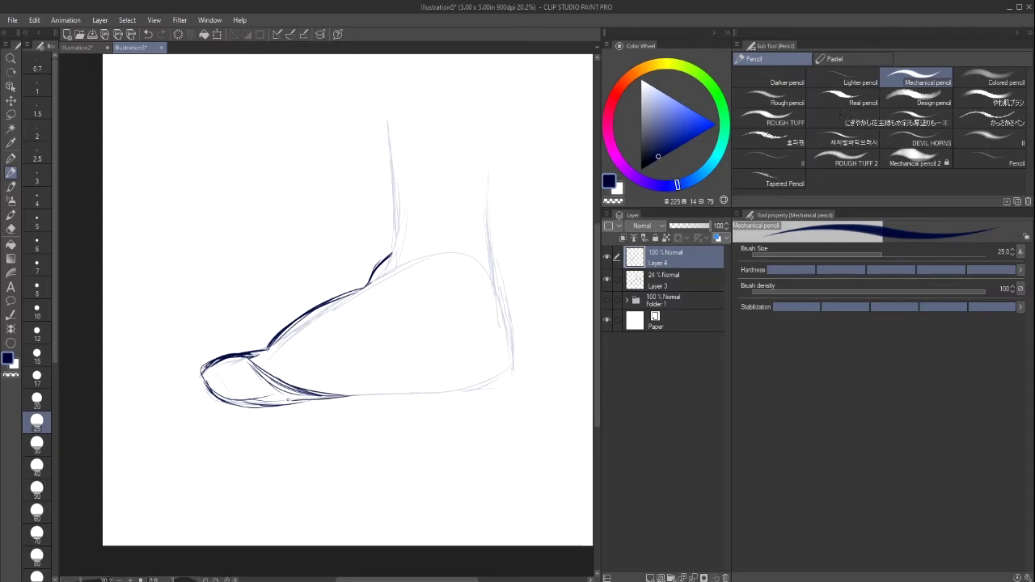
# Draw the sole from the ball of the foot through a raised arch and around the rounded heel.
pyautogui.moveTo(286, 402)
pyautogui.mouseDown()
pyautogui.moveTo(356, 397)
pyautogui.moveTo(429, 374)
pyautogui.mouseUp()
pyautogui.click(148, 34)
pyautogui.click(148, 34)
pyautogui.moveTo(347, 400)
pyautogui.mouseDown()
pyautogui.moveTo(419, 380)
pyautogui.moveTo(444, 390)
pyautogui.moveTo(478, 384)
pyautogui.moveTo(511, 348)
pyautogui.moveTo(500, 290)
pyautogui.mouseUp()
pyautogui.moveTo(501, 293)
pyautogui.mouseDown()
pyautogui.moveTo(509, 371)
pyautogui.moveTo(501, 301)
pyautogui.mouseUp()
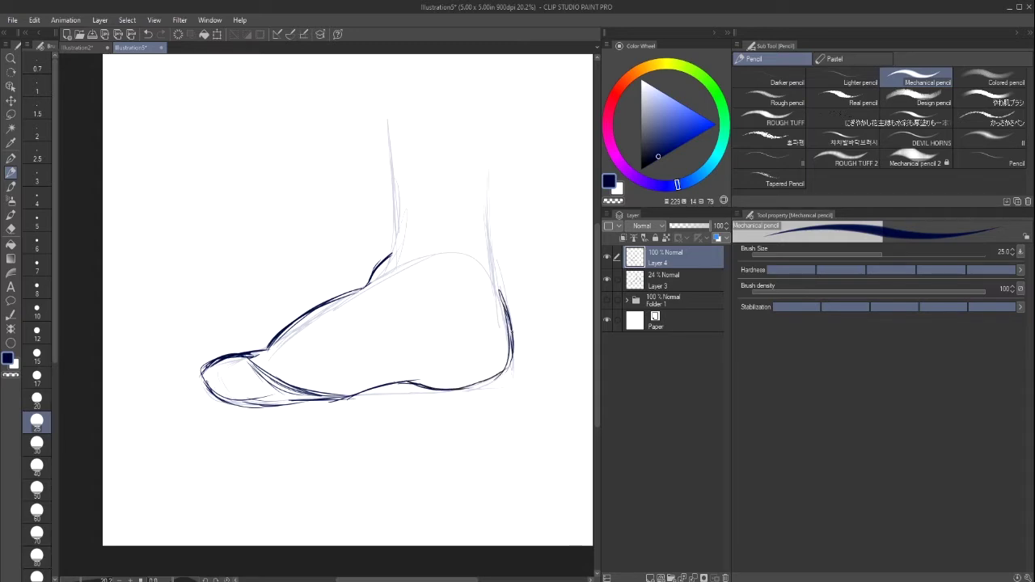
pyautogui.moveTo(511, 361); pyautogui.dragTo(510, 330)
# Divide the foot into simple shapes with a heel arc, a midfoot curve and a line across the ankle.
pyautogui.moveTo(407, 378)
pyautogui.mouseDown()
pyautogui.moveTo(419, 348)
pyautogui.moveTo(459, 311)
pyautogui.mouseUp()
pyautogui.moveTo(421, 358); pyautogui.dragTo(501, 293)
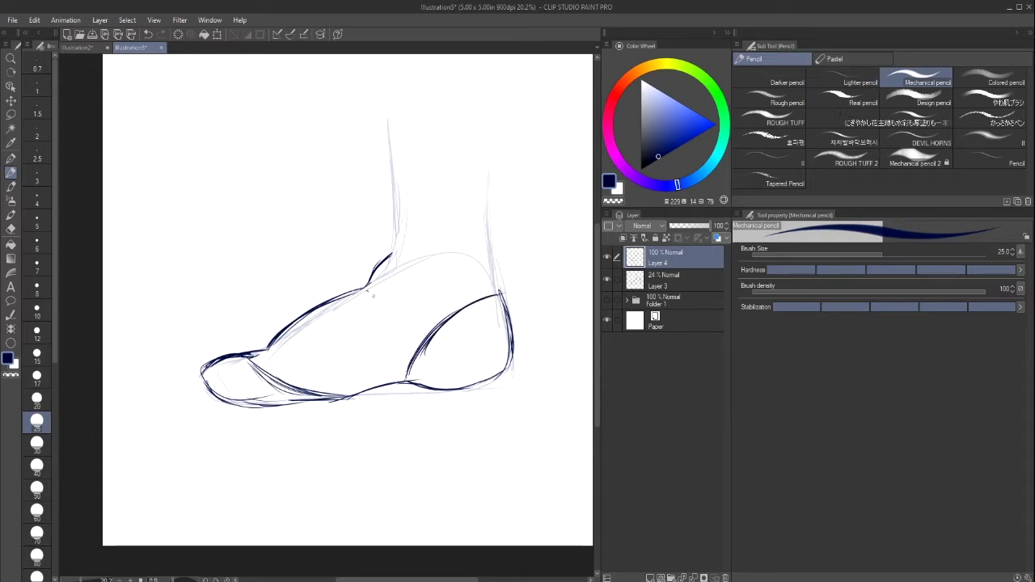
pyautogui.moveTo(370, 291); pyautogui.dragTo(406, 361)
pyautogui.moveTo(398, 247)
pyautogui.mouseDown()
pyautogui.moveTo(479, 254)
pyautogui.moveTo(462, 253)
pyautogui.moveTo(499, 243)
pyautogui.moveTo(502, 304)
pyautogui.mouseUp()
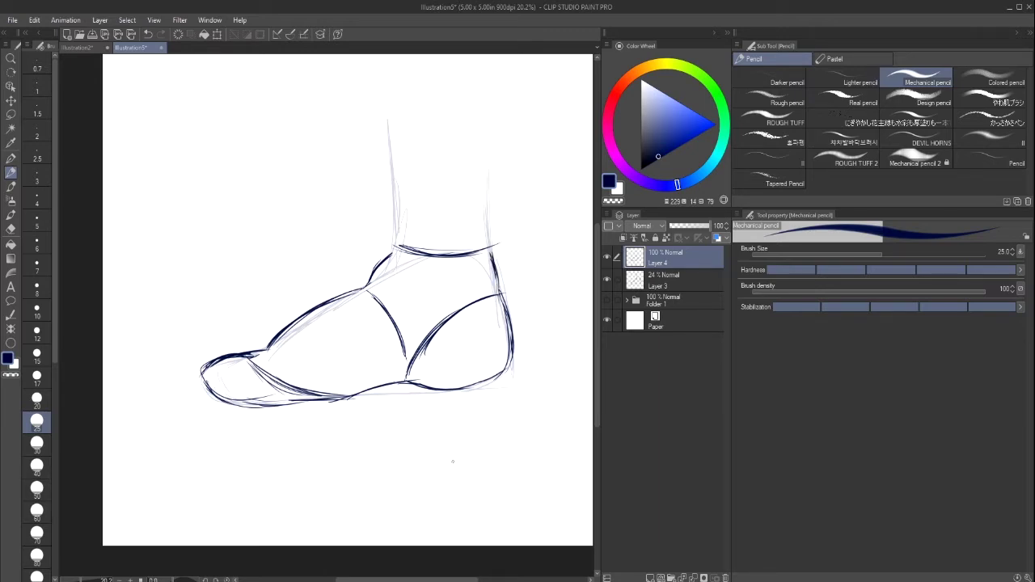
# Reinforce the arch line and draw the front leg line from the ankle upward.
pyautogui.moveTo(339, 399); pyautogui.dragTo(425, 379)
pyautogui.moveTo(381, 133); pyautogui.dragTo(397, 247)
pyautogui.moveTo(392, 194); pyautogui.dragTo(396, 244)
pyautogui.moveTo(377, 128); pyautogui.dragTo(394, 232)
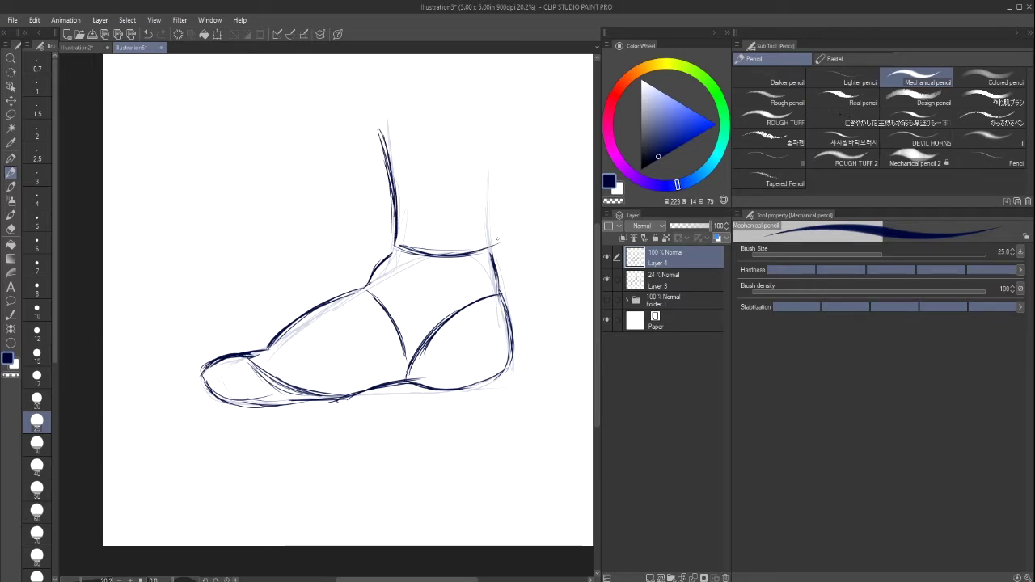
# Erase the line across the ankle, redraw it as a shorter curve, and draw the back leg line.
pyautogui.press('e')
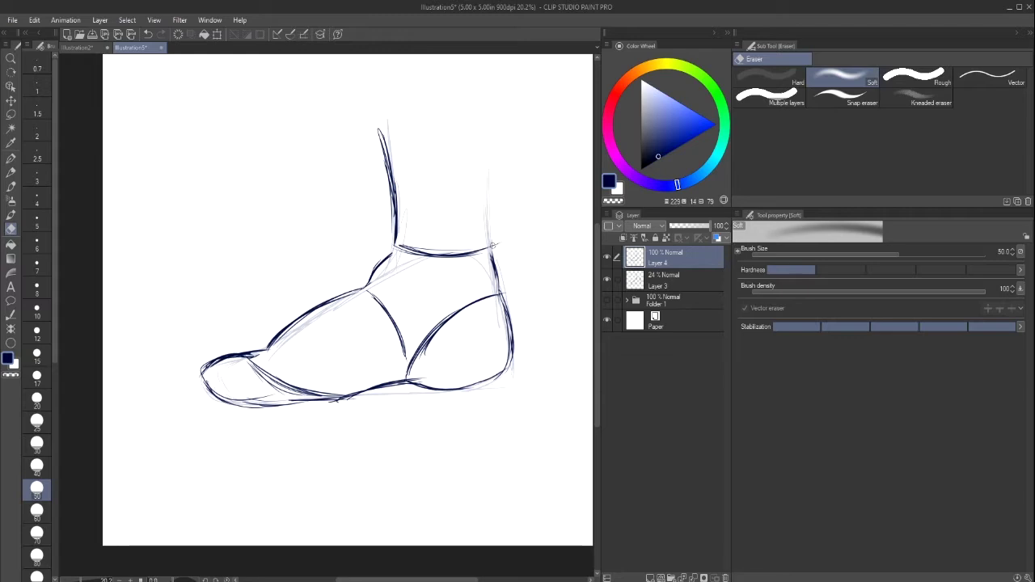
pyautogui.moveTo(483, 243)
pyautogui.mouseDown()
pyautogui.moveTo(436, 256)
pyautogui.moveTo(494, 245)
pyautogui.moveTo(409, 245)
pyautogui.moveTo(465, 254)
pyautogui.mouseUp()
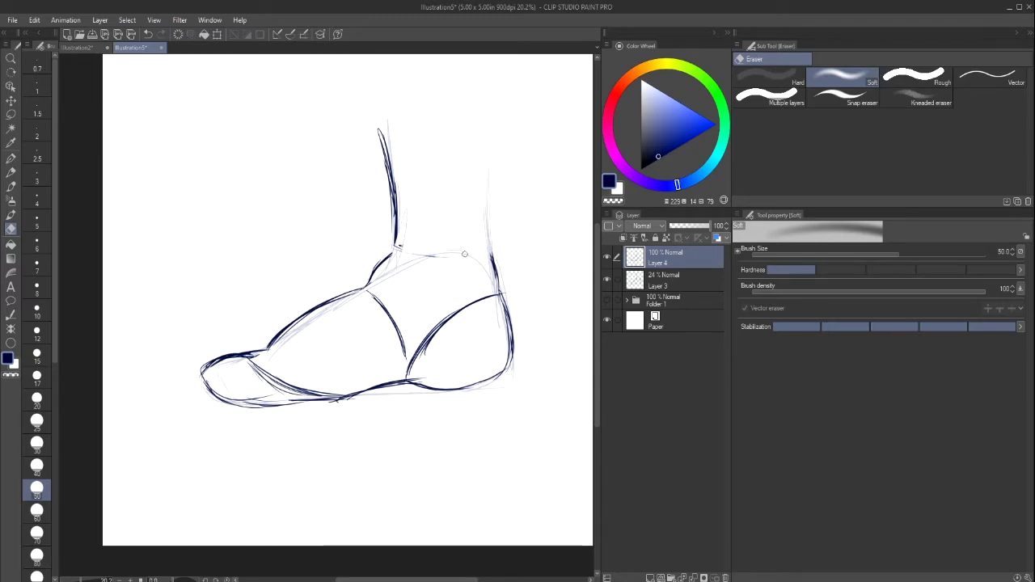
pyautogui.click(11, 172)
pyautogui.moveTo(394, 249)
pyautogui.mouseDown()
pyautogui.moveTo(462, 255)
pyautogui.moveTo(487, 204)
pyautogui.moveTo(482, 121)
pyautogui.moveTo(487, 233)
pyautogui.mouseUp()
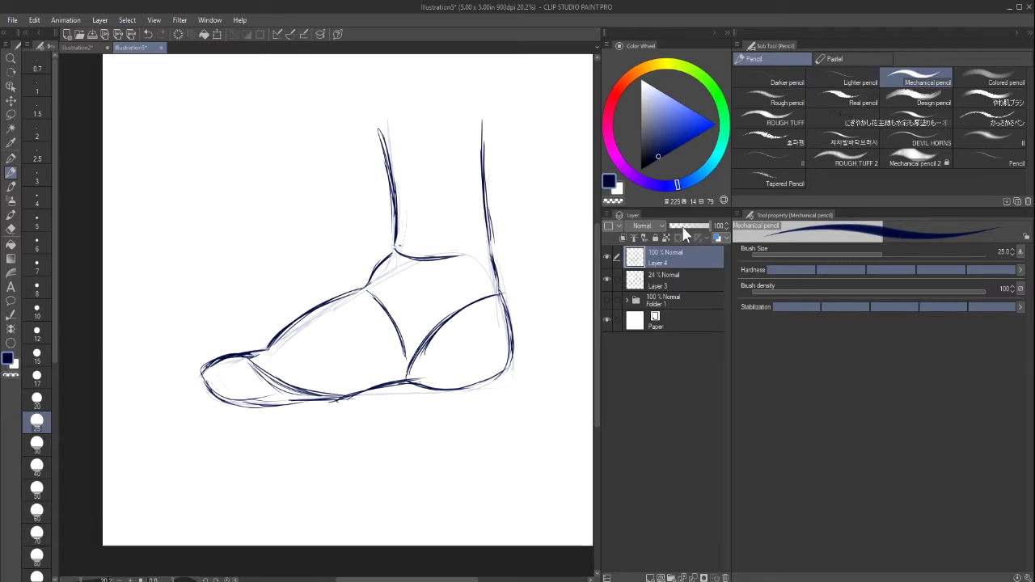
# Hide Layer 3, lower Layer 4's opacity to 11%, and add a new layer above it.
pyautogui.click(659, 274)
pyautogui.click(607, 280)
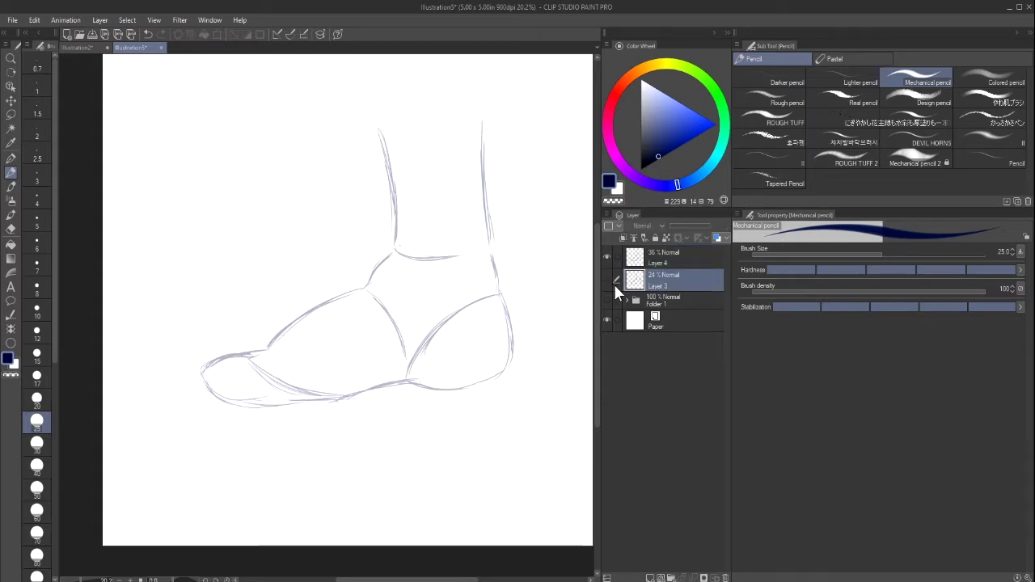
pyautogui.click(678, 252)
pyautogui.moveTo(677, 226); pyautogui.dragTo(672, 240)
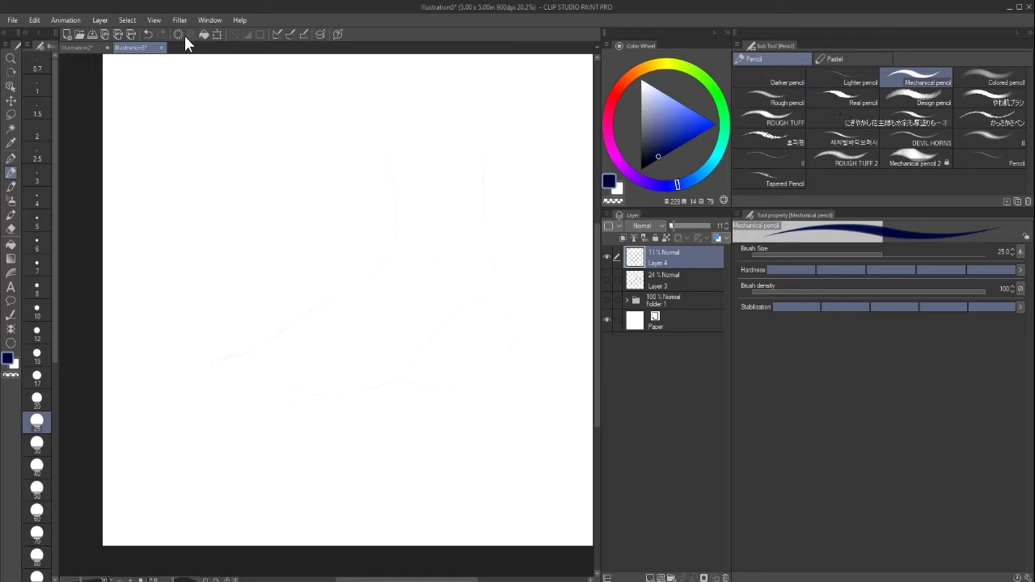
pyautogui.click(649, 578)
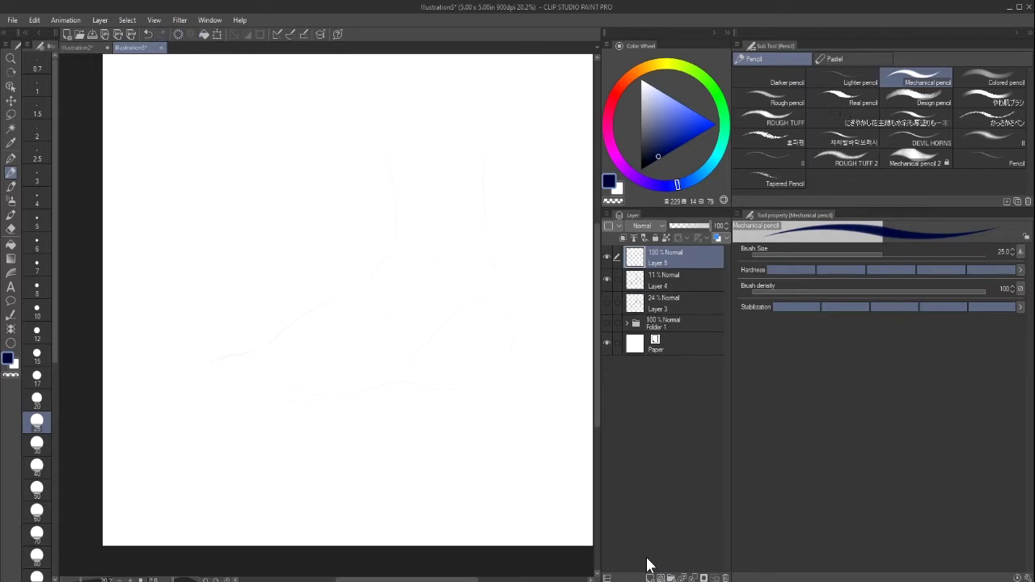
# Outline the front toe's top and tip on the new layer, undoing the trial sole curves behind it.
pyautogui.moveTo(252, 357)
pyautogui.mouseDown()
pyautogui.moveTo(203, 366)
pyautogui.moveTo(212, 393)
pyautogui.moveTo(305, 406)
pyautogui.moveTo(272, 406)
pyautogui.moveTo(383, 386)
pyautogui.mouseUp()
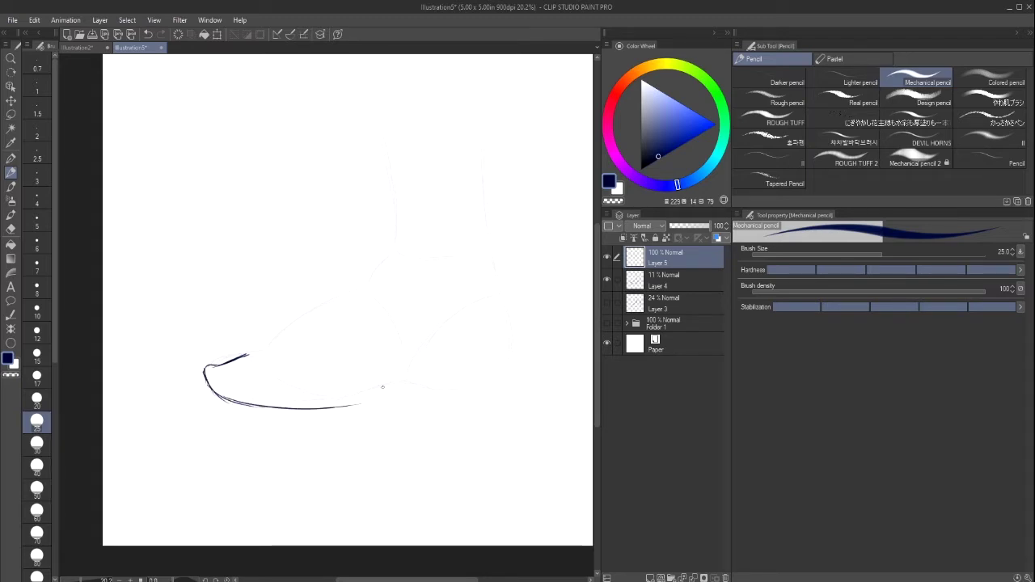
pyautogui.click(149, 34)
pyautogui.moveTo(218, 397); pyautogui.dragTo(380, 373)
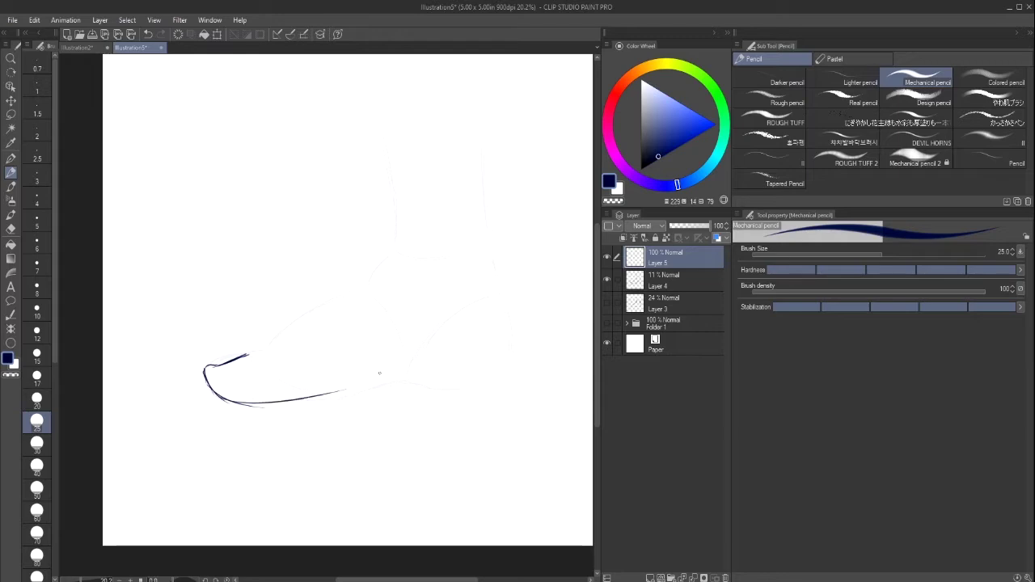
pyautogui.click(149, 34)
# Try to draw a little toe with a short sole line behind the toe tip, and undo its strokes.
pyautogui.moveTo(297, 391)
pyautogui.mouseDown()
pyautogui.moveTo(250, 398)
pyautogui.moveTo(258, 389)
pyautogui.moveTo(270, 390)
pyautogui.moveTo(270, 407)
pyautogui.moveTo(340, 397)
pyautogui.mouseUp()
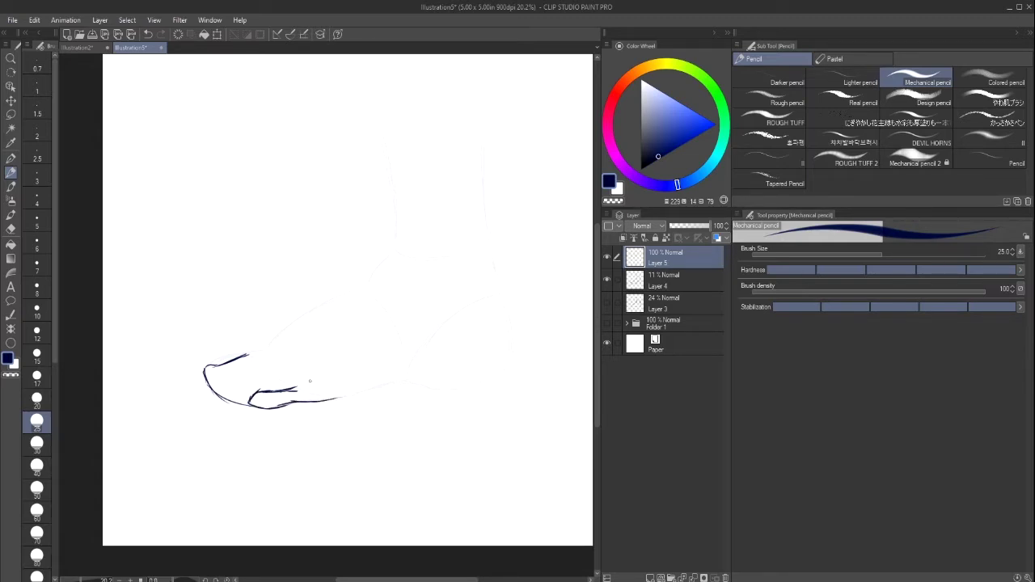
pyautogui.click(149, 33)
pyautogui.click(149, 33)
pyautogui.click(150, 33)
pyautogui.click(150, 34)
pyautogui.click(150, 33)
# Draw the two middle toes as small overlapping curved shapes behind the front toe.
pyautogui.moveTo(269, 377)
pyautogui.mouseDown()
pyautogui.moveTo(237, 391)
pyautogui.moveTo(241, 404)
pyautogui.moveTo(234, 389)
pyautogui.moveTo(276, 372)
pyautogui.moveTo(225, 377)
pyautogui.moveTo(246, 374)
pyautogui.mouseUp()
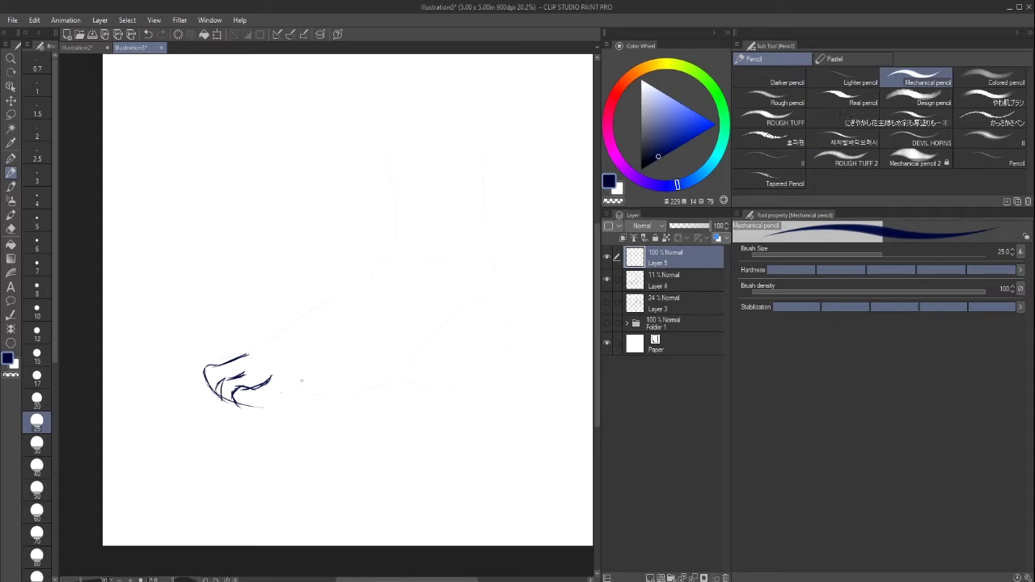
pyautogui.moveTo(217, 311); pyautogui.dragTo(223, 343)
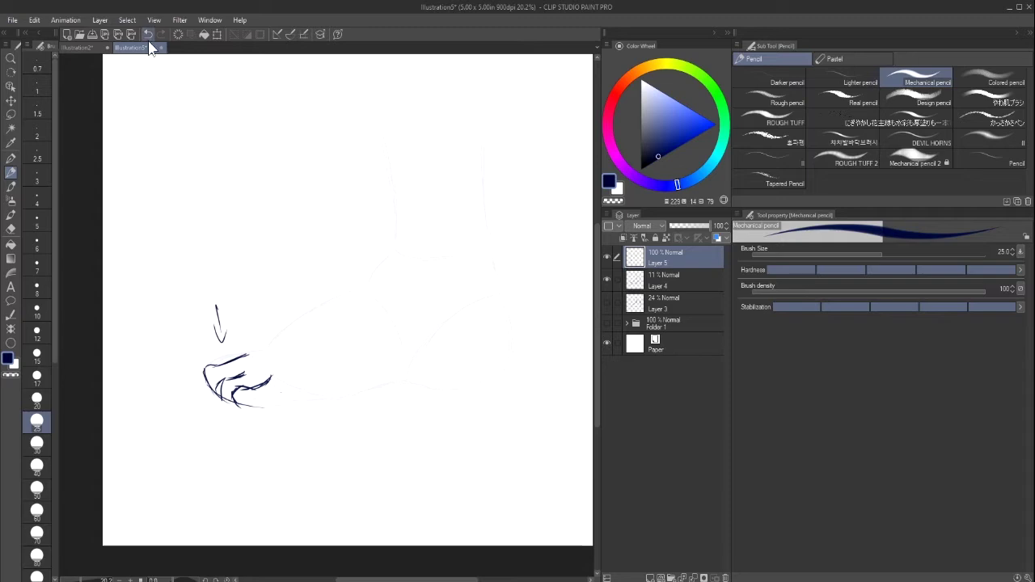
pyautogui.hotkey('ctrl', 'z')
pyautogui.moveTo(291, 358); pyautogui.dragTo(299, 381)
pyautogui.hotkey('ctrl', 'z')
pyautogui.hotkey('ctrl', 'z')
# Redraw the front toe's top line up toward the instep and sketch small toenails on the toes.
pyautogui.moveTo(212, 290)
pyautogui.mouseDown()
pyautogui.moveTo(213, 328)
pyautogui.moveTo(219, 317)
pyautogui.moveTo(244, 345)
pyautogui.moveTo(204, 364)
pyautogui.moveTo(281, 334)
pyautogui.mouseUp()
pyautogui.click(149, 33)
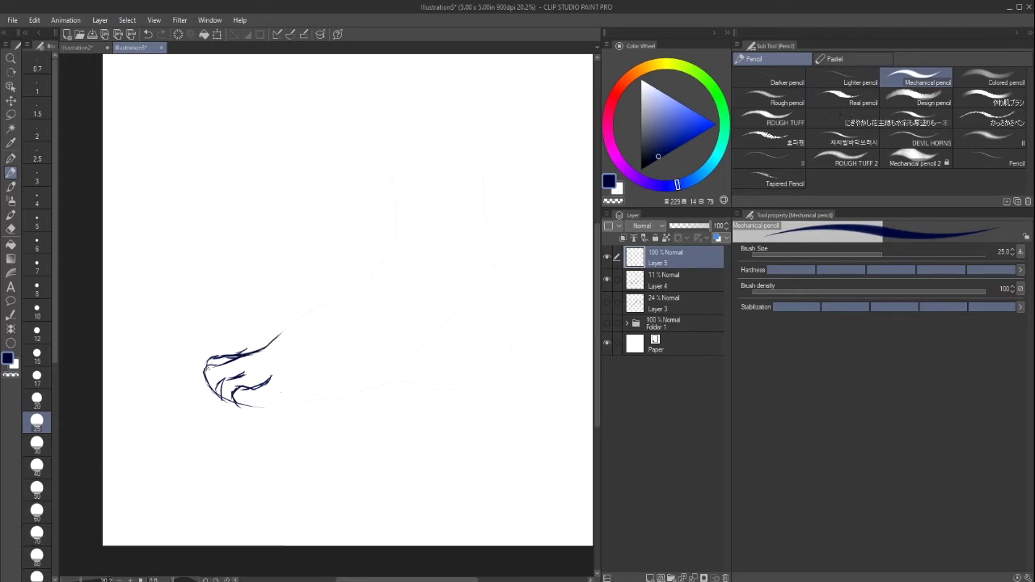
pyautogui.moveTo(208, 369); pyautogui.dragTo(256, 395)
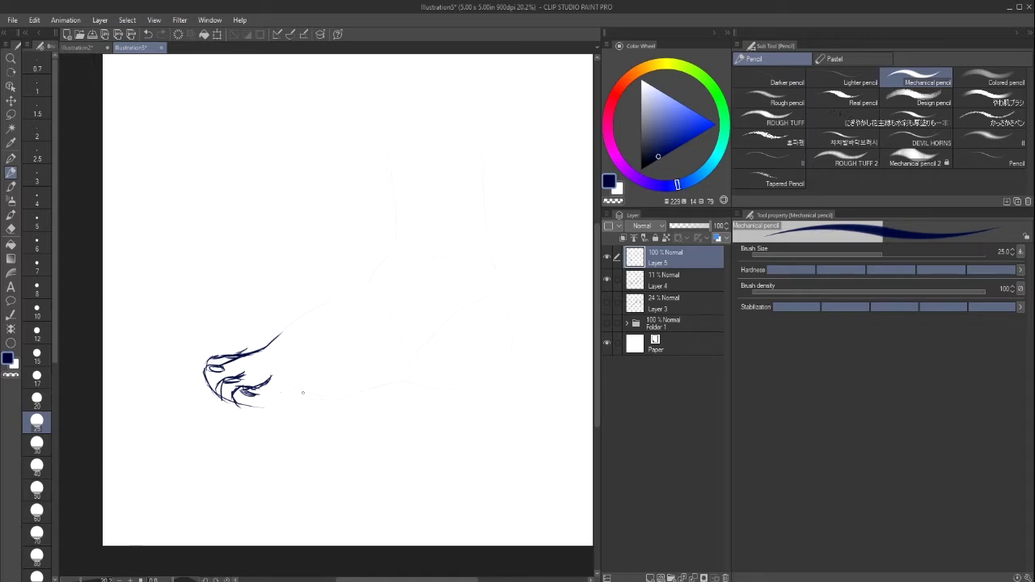
# Draw the little toe and continue its underside into a sole line rising to the arch.
pyautogui.moveTo(295, 372)
pyautogui.mouseDown()
pyautogui.moveTo(261, 392)
pyautogui.moveTo(259, 405)
pyautogui.moveTo(330, 396)
pyautogui.mouseUp()
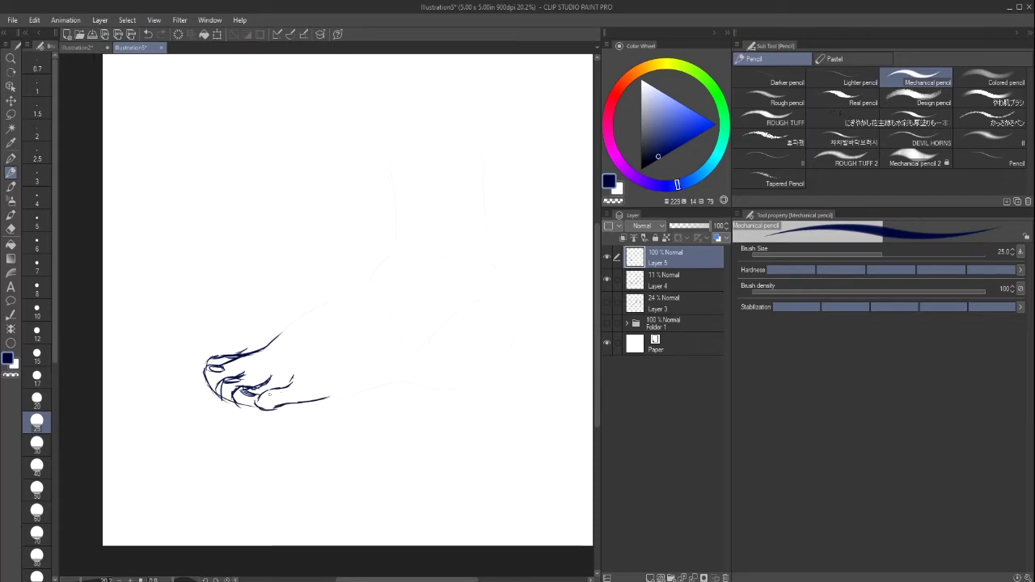
pyautogui.moveTo(257, 400)
pyautogui.mouseDown()
pyautogui.moveTo(335, 399)
pyautogui.moveTo(381, 387)
pyautogui.moveTo(343, 398)
pyautogui.moveTo(416, 380)
pyautogui.mouseUp()
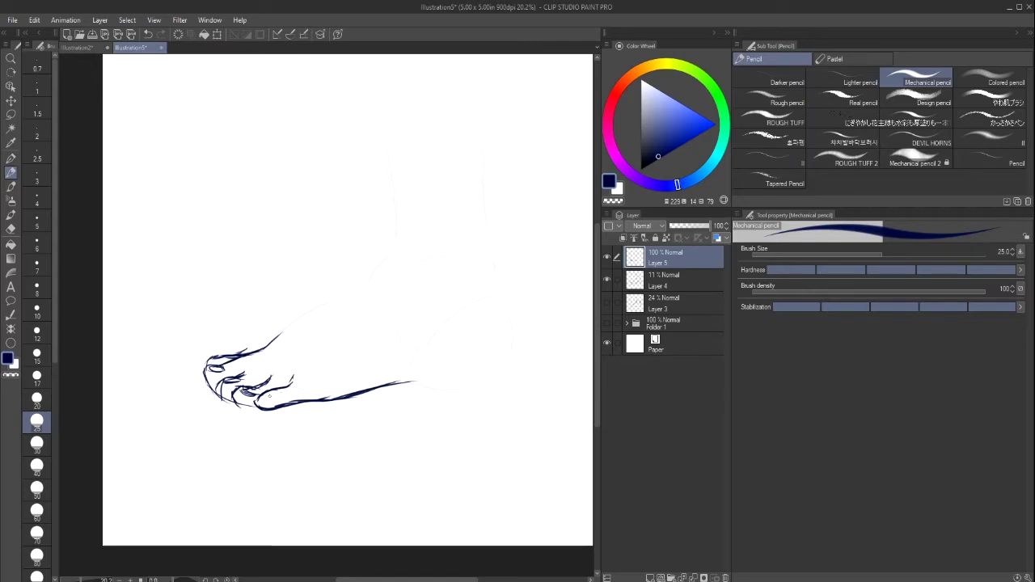
# Define the toenails on all the toes and darken the rounded undersides of the toe tips.
pyautogui.moveTo(293, 375)
pyautogui.mouseDown()
pyautogui.moveTo(252, 401)
pyautogui.moveTo(271, 401)
pyautogui.mouseUp()
pyautogui.moveTo(264, 395)
pyautogui.mouseDown()
pyautogui.moveTo(251, 403)
pyautogui.moveTo(216, 381)
pyautogui.mouseUp()
pyautogui.moveTo(225, 377)
pyautogui.mouseDown()
pyautogui.moveTo(216, 383)
pyautogui.moveTo(227, 385)
pyautogui.mouseUp()
pyautogui.moveTo(242, 376)
pyautogui.mouseDown()
pyautogui.moveTo(224, 383)
pyautogui.moveTo(211, 368)
pyautogui.mouseUp()
pyautogui.moveTo(214, 363)
pyautogui.mouseDown()
pyautogui.moveTo(201, 370)
pyautogui.moveTo(215, 371)
pyautogui.moveTo(215, 357)
pyautogui.mouseUp()
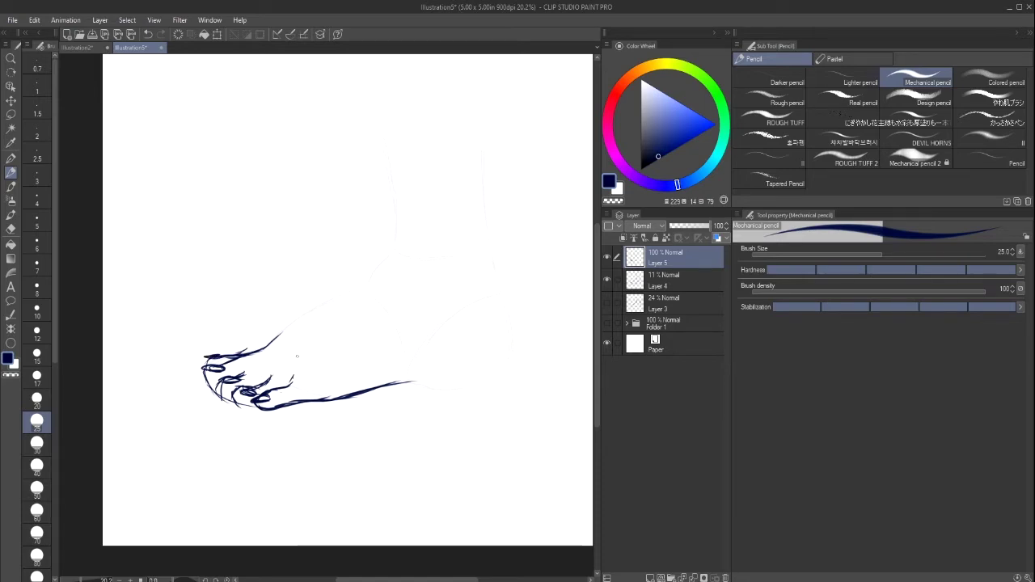
pyautogui.moveTo(215, 381)
pyautogui.mouseDown()
pyautogui.moveTo(225, 401)
pyautogui.moveTo(258, 409)
pyautogui.mouseUp()
pyautogui.moveTo(207, 370); pyautogui.dragTo(215, 388)
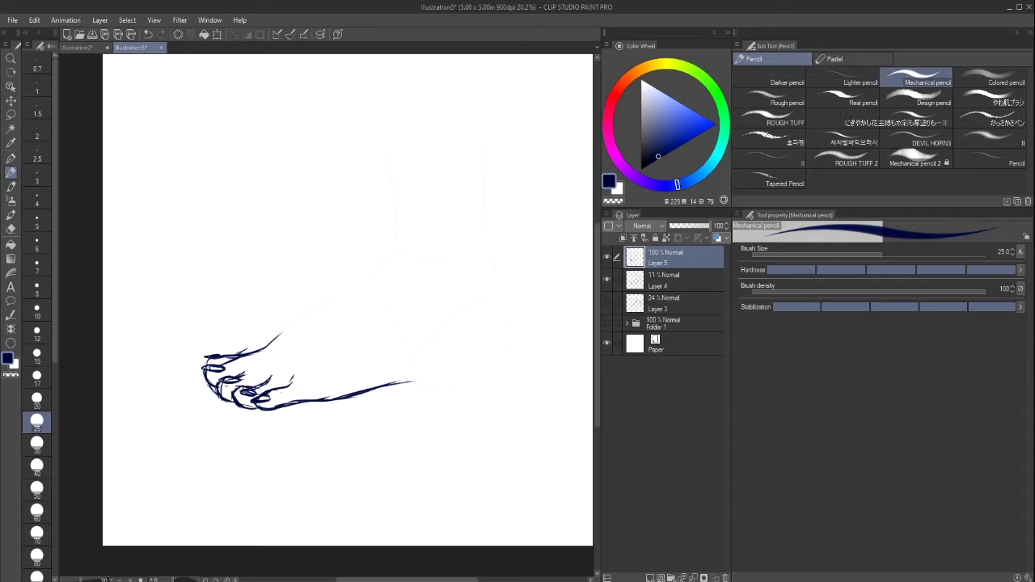
# Draw the instep line from the base of the toes up to the ankle bump.
pyautogui.moveTo(260, 350)
pyautogui.mouseDown()
pyautogui.moveTo(316, 313)
pyautogui.moveTo(289, 323)
pyautogui.mouseUp()
pyautogui.moveTo(333, 297)
pyautogui.mouseDown()
pyautogui.moveTo(259, 346)
pyautogui.moveTo(364, 287)
pyautogui.moveTo(308, 316)
pyautogui.mouseUp()
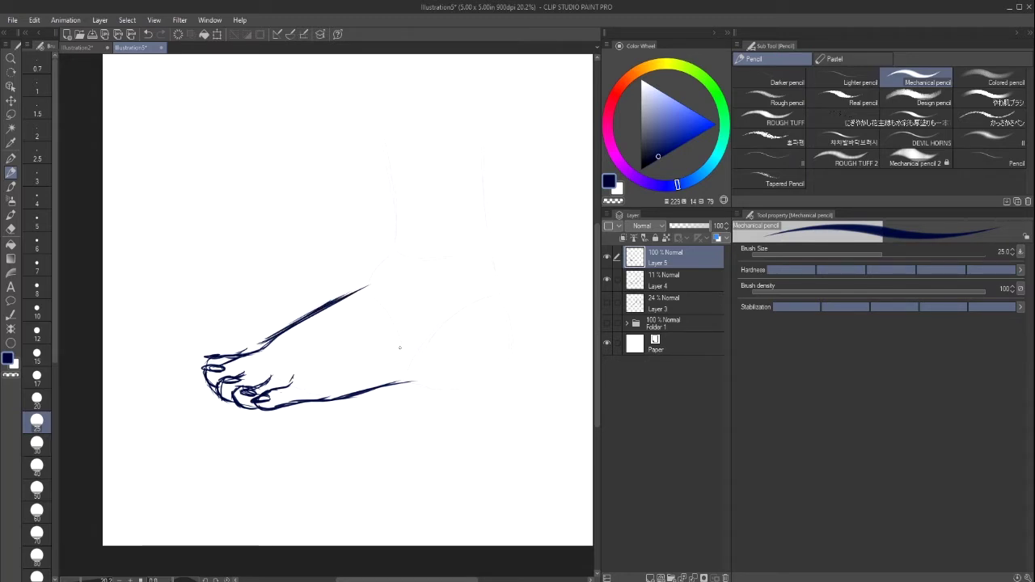
# Draw the front ankle bend above the instep, a short Achilles stroke, and the underside of the heel behind the arch.
pyautogui.moveTo(364, 285)
pyautogui.mouseDown()
pyautogui.moveTo(399, 242)
pyautogui.moveTo(359, 292)
pyautogui.moveTo(394, 254)
pyautogui.mouseUp()
pyautogui.click(148, 33)
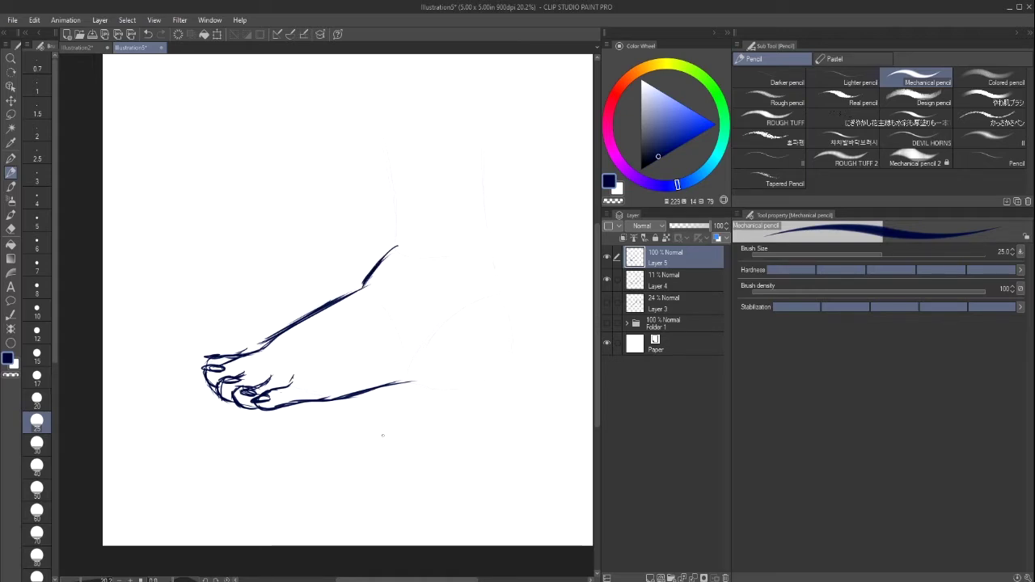
pyautogui.moveTo(489, 257); pyautogui.dragTo(502, 307)
pyautogui.moveTo(358, 396); pyautogui.dragTo(411, 376)
pyautogui.moveTo(392, 379)
pyautogui.mouseDown()
pyautogui.moveTo(466, 394)
pyautogui.moveTo(501, 367)
pyautogui.mouseUp()
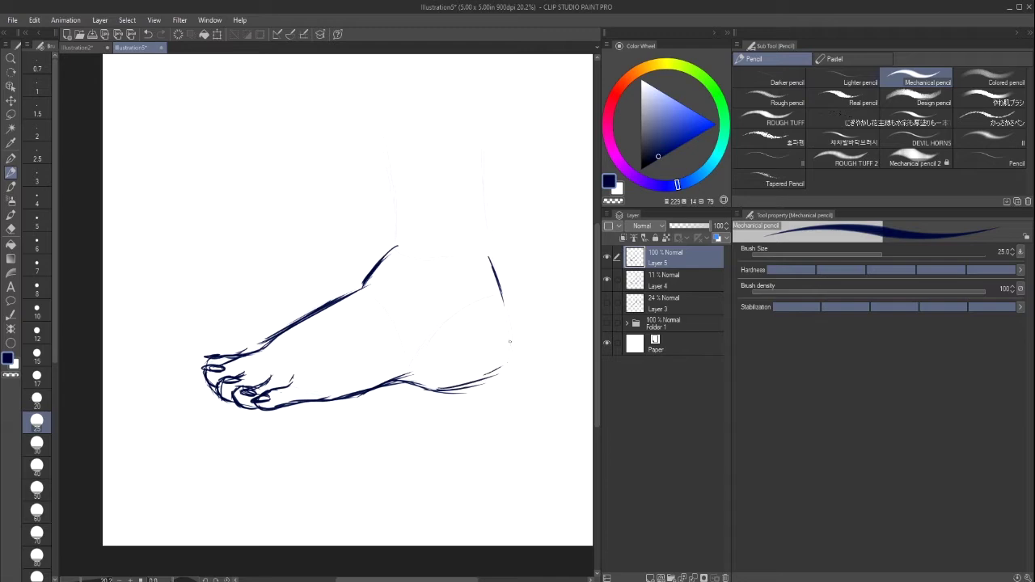
# Round off the back of the heel with overlapping strokes, joining the Achilles line to the sole.
pyautogui.moveTo(506, 304); pyautogui.dragTo(514, 343)
pyautogui.moveTo(503, 293); pyautogui.dragTo(515, 343)
pyautogui.moveTo(504, 300); pyautogui.dragTo(512, 362)
pyautogui.moveTo(513, 333)
pyautogui.mouseDown()
pyautogui.moveTo(509, 363)
pyautogui.moveTo(488, 376)
pyautogui.moveTo(417, 384)
pyautogui.moveTo(510, 366)
pyautogui.moveTo(515, 351)
pyautogui.mouseUp()
pyautogui.moveTo(515, 338)
pyautogui.mouseDown()
pyautogui.moveTo(488, 377)
pyautogui.moveTo(460, 386)
pyautogui.mouseUp()
pyautogui.moveTo(494, 374); pyautogui.dragTo(499, 299)
# Draw the front and back contours of the lower leg, with light vertical tendon lines above the ankle.
pyautogui.moveTo(484, 132); pyautogui.dragTo(495, 267)
pyautogui.moveTo(450, 158); pyautogui.dragTo(458, 279)
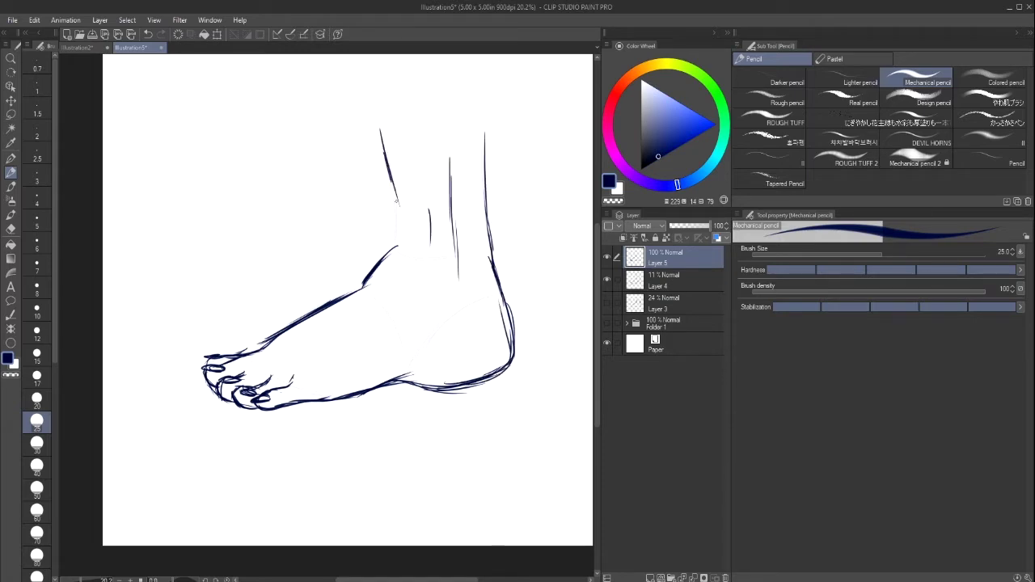
pyautogui.moveTo(390, 176); pyautogui.dragTo(398, 217)
pyautogui.moveTo(390, 180); pyautogui.dragTo(398, 250)
pyautogui.moveTo(390, 181); pyautogui.dragTo(398, 230)
pyautogui.moveTo(381, 129); pyautogui.dragTo(390, 166)
pyautogui.moveTo(396, 197); pyautogui.dragTo(397, 212)
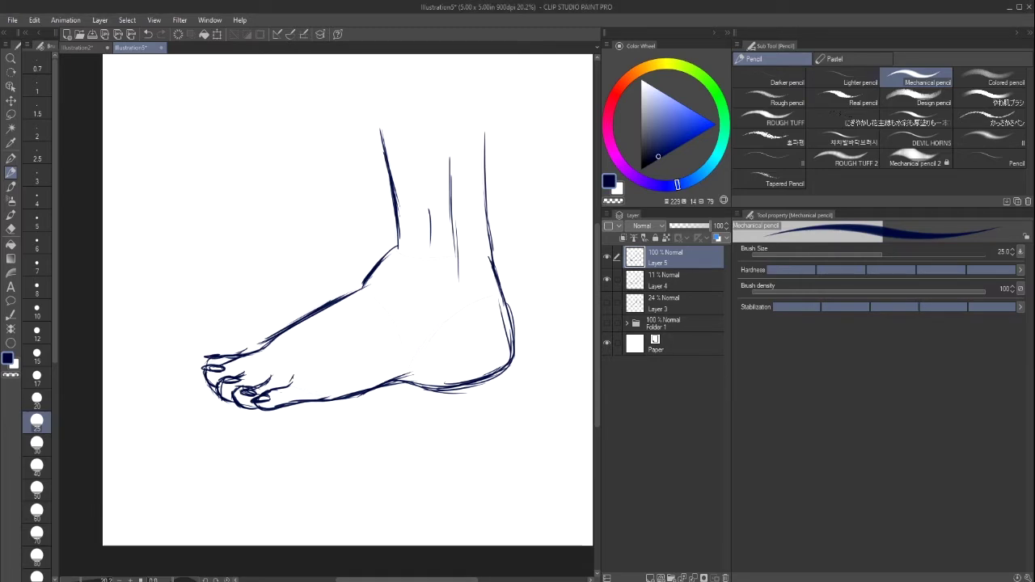
pyautogui.moveTo(484, 113); pyautogui.dragTo(490, 267)
pyautogui.moveTo(482, 152)
pyautogui.mouseDown()
pyautogui.moveTo(488, 250)
pyautogui.moveTo(480, 96)
pyautogui.mouseUp()
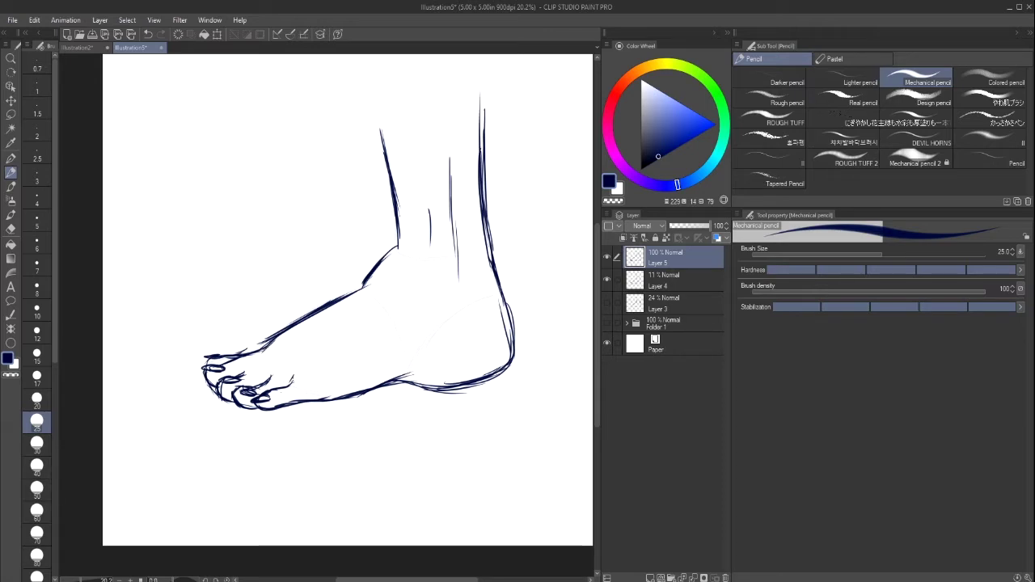
# Darken the crease beside the little toe and erase the dark marks inside the neighbouring toe's nail.
pyautogui.moveTo(296, 370); pyautogui.dragTo(267, 393)
pyautogui.click(10, 229)
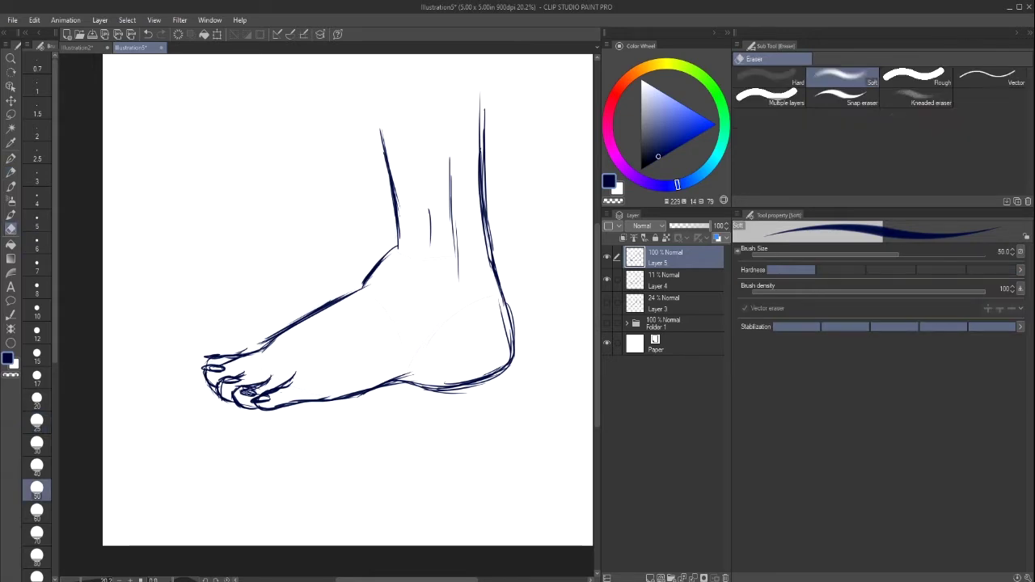
pyautogui.moveTo(248, 391); pyautogui.dragTo(261, 387)
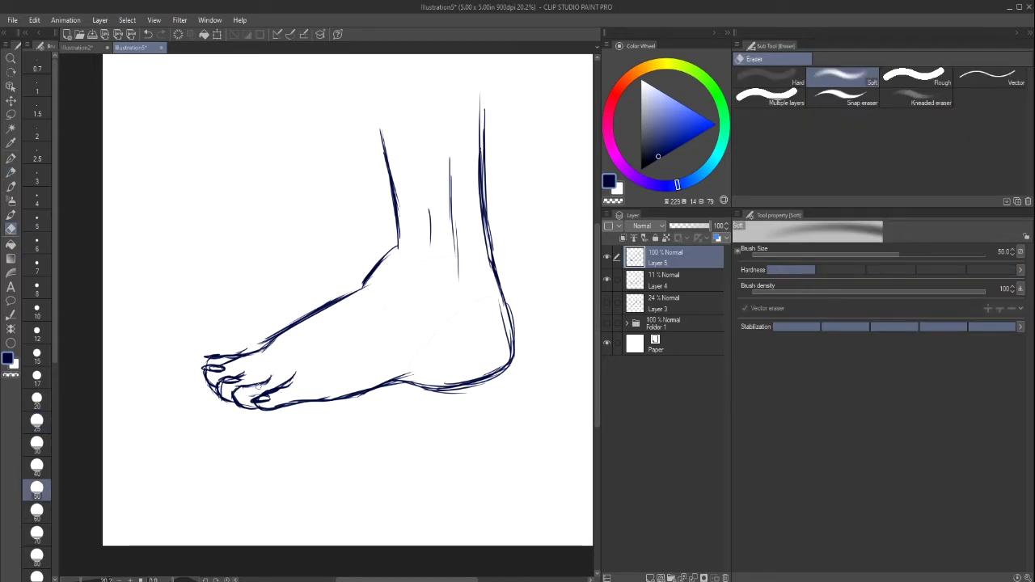
# Redraw the cleaned-up toenail, try extra strokes along the big toe's top line, and undo the excess strokes.
pyautogui.press('p')
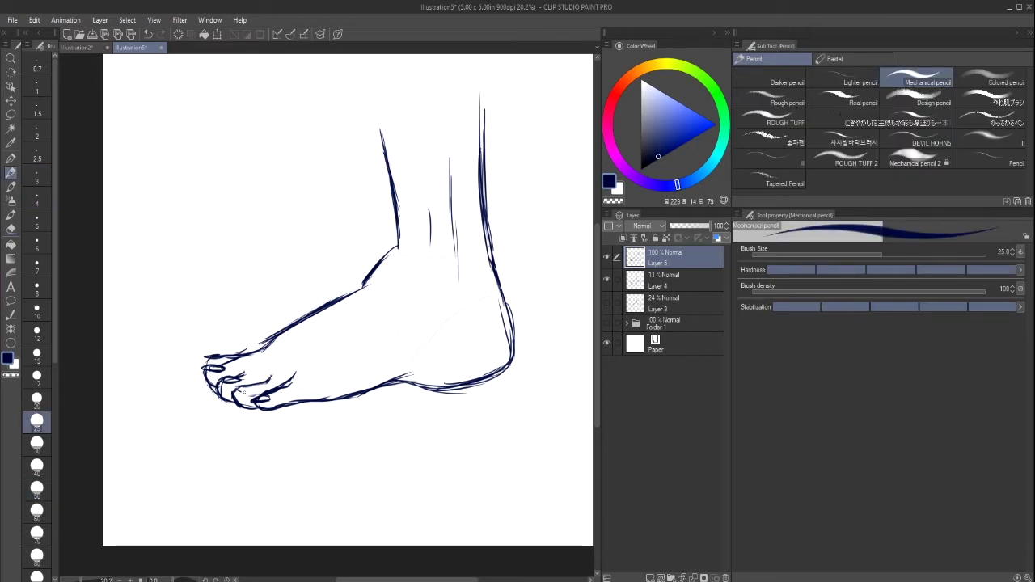
pyautogui.moveTo(236, 390)
pyautogui.mouseDown()
pyautogui.moveTo(255, 390)
pyautogui.moveTo(220, 380)
pyautogui.moveTo(243, 353)
pyautogui.moveTo(205, 361)
pyautogui.mouseUp()
pyautogui.moveTo(234, 348); pyautogui.dragTo(225, 352)
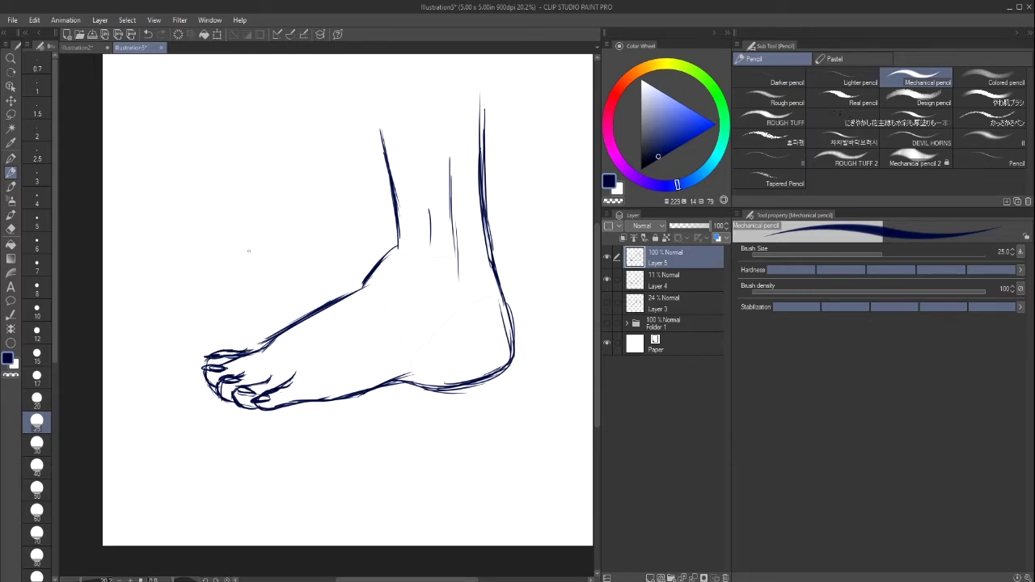
pyautogui.click(149, 36)
pyautogui.click(149, 36)
pyautogui.click(149, 36)
pyautogui.click(149, 36)
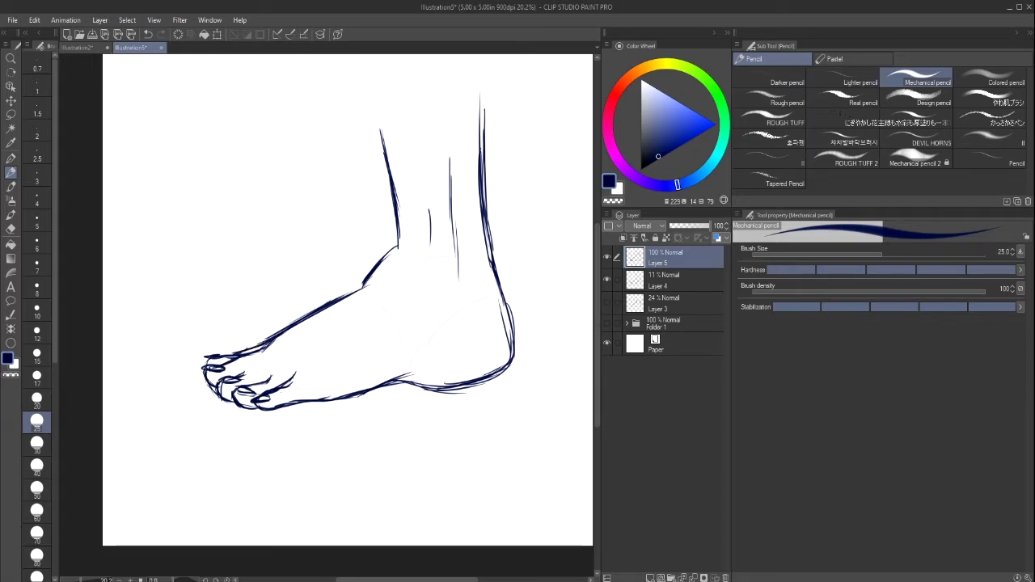
# Add short curved marks above the arch and reinforce the heel, Achilles and front ankle lines.
pyautogui.moveTo(405, 344); pyautogui.dragTo(413, 366)
pyautogui.moveTo(400, 339)
pyautogui.mouseDown()
pyautogui.moveTo(416, 384)
pyautogui.moveTo(478, 378)
pyautogui.mouseUp()
pyautogui.moveTo(500, 296); pyautogui.dragTo(509, 359)
pyautogui.moveTo(494, 257); pyautogui.dragTo(502, 290)
pyautogui.moveTo(487, 215)
pyautogui.mouseDown()
pyautogui.moveTo(494, 258)
pyautogui.moveTo(483, 159)
pyautogui.mouseUp()
pyautogui.moveTo(384, 256)
pyautogui.mouseDown()
pyautogui.moveTo(399, 226)
pyautogui.moveTo(382, 129)
pyautogui.moveTo(393, 178)
pyautogui.mouseUp()
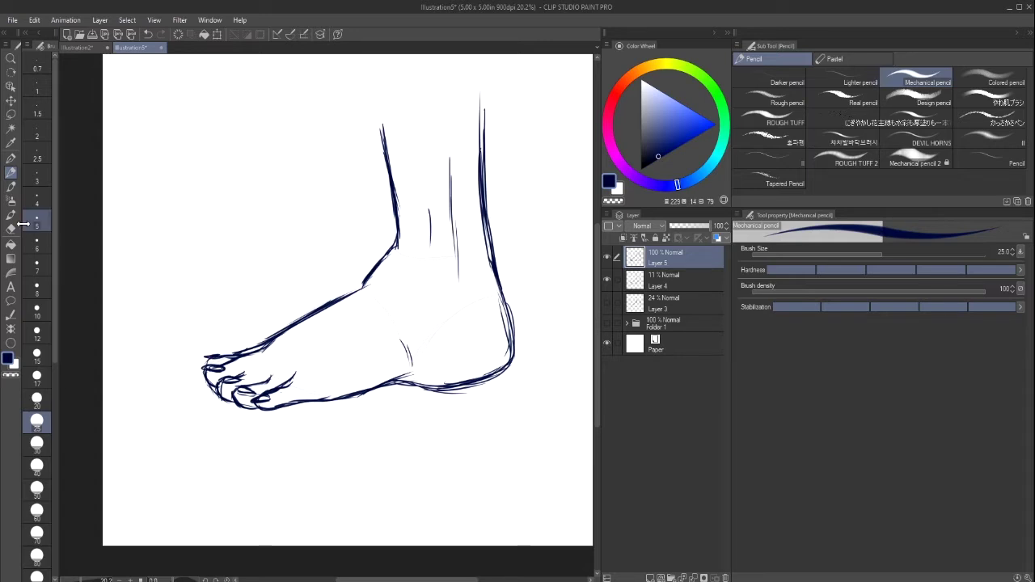
# Erase the sole line behind the little toe and redraw it as a darker curve toward the arch.
pyautogui.press('e')
pyautogui.moveTo(301, 400)
pyautogui.mouseDown()
pyautogui.moveTo(336, 398)
pyautogui.moveTo(278, 403)
pyautogui.mouseUp()
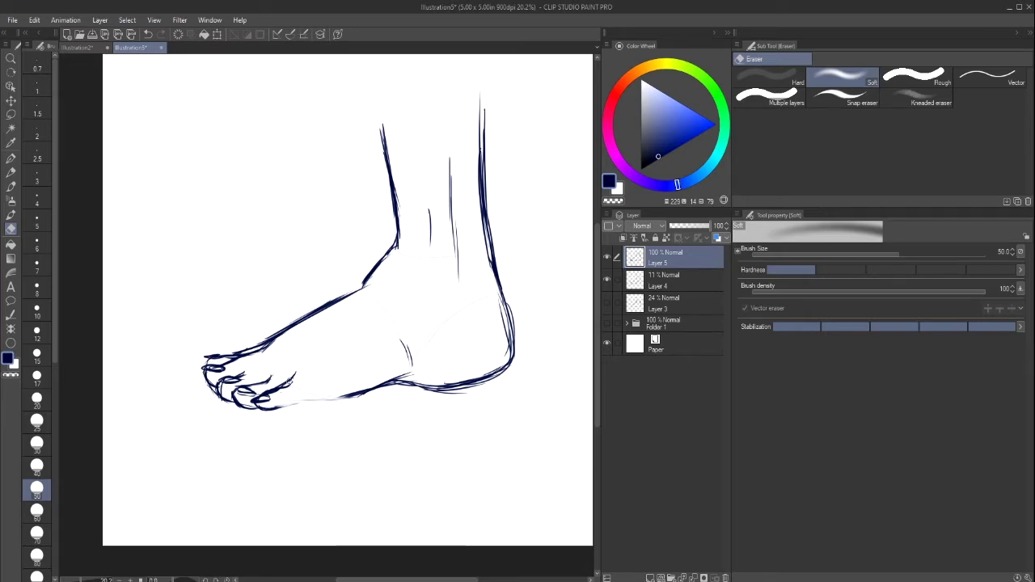
pyautogui.click(10, 172)
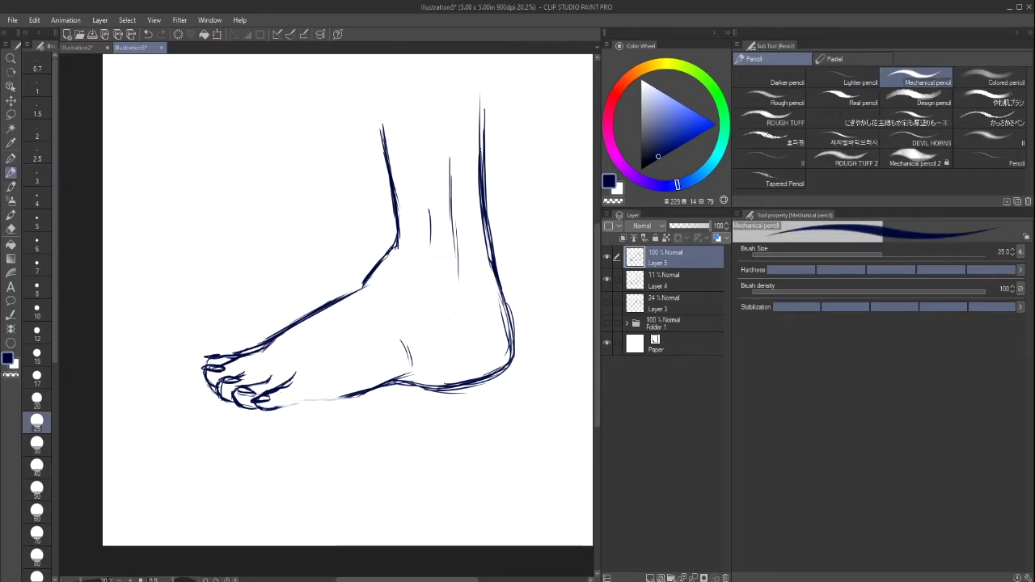
pyautogui.moveTo(263, 410); pyautogui.dragTo(354, 398)
pyautogui.moveTo(323, 403)
pyautogui.mouseDown()
pyautogui.moveTo(362, 393)
pyautogui.moveTo(354, 396)
pyautogui.mouseUp()
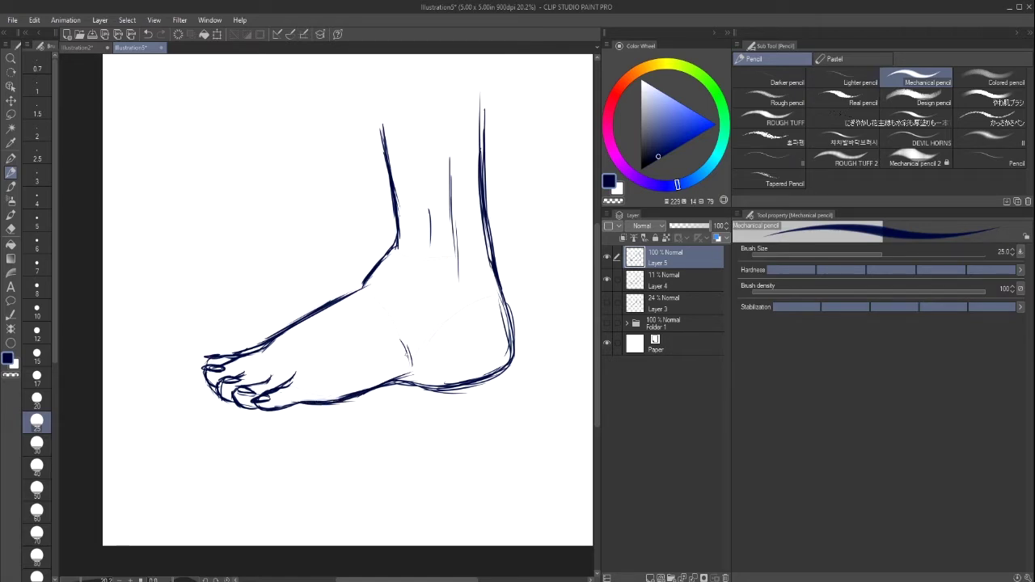
# Extend the arch line inward above the heel and erase the stray strokes below the middle of the sole.
pyautogui.moveTo(395, 380)
pyautogui.mouseDown()
pyautogui.moveTo(436, 367)
pyautogui.moveTo(421, 368)
pyautogui.mouseUp()
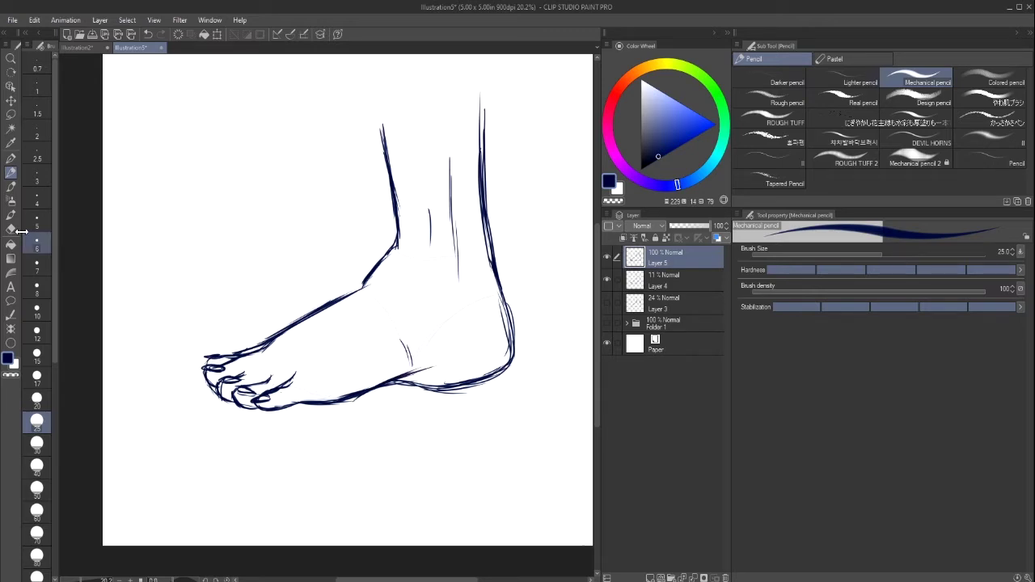
pyautogui.press('e')
pyautogui.moveTo(389, 387); pyautogui.dragTo(351, 403)
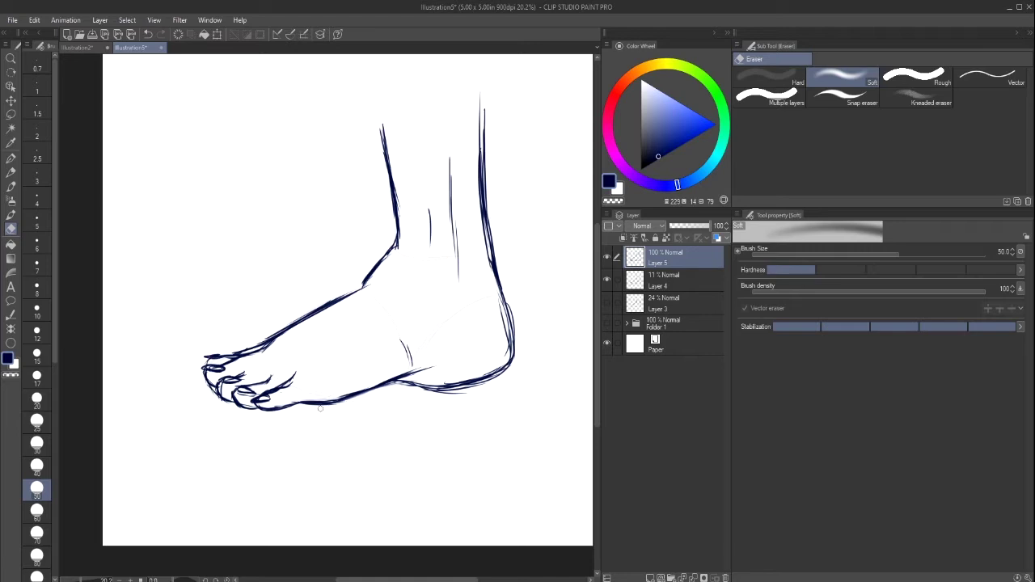
# Group Layers 3, 4 and 5 into a new hidden folder and add a blank layer for drawing with the mechanical pencil.
pyautogui.click(608, 255)
pyautogui.click(607, 256)
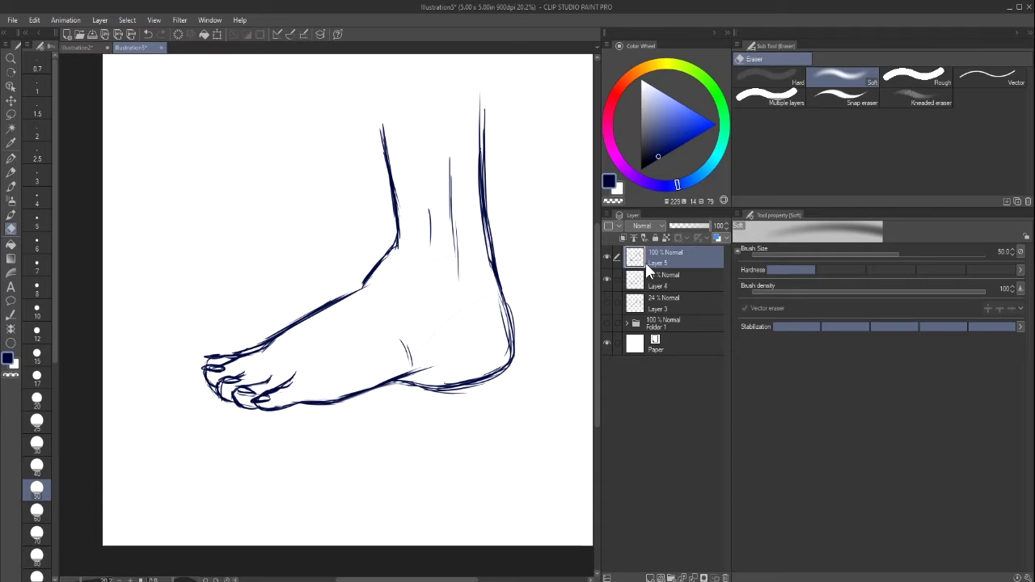
pyautogui.click(682, 578)
pyautogui.click(618, 297)
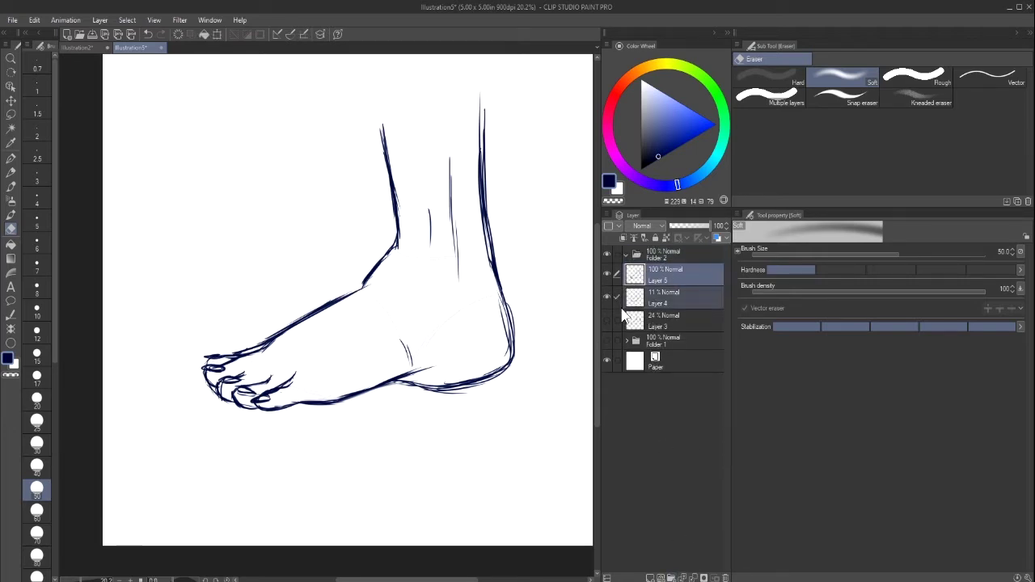
pyautogui.click(618, 319)
pyautogui.moveTo(629, 307); pyautogui.dragTo(643, 259)
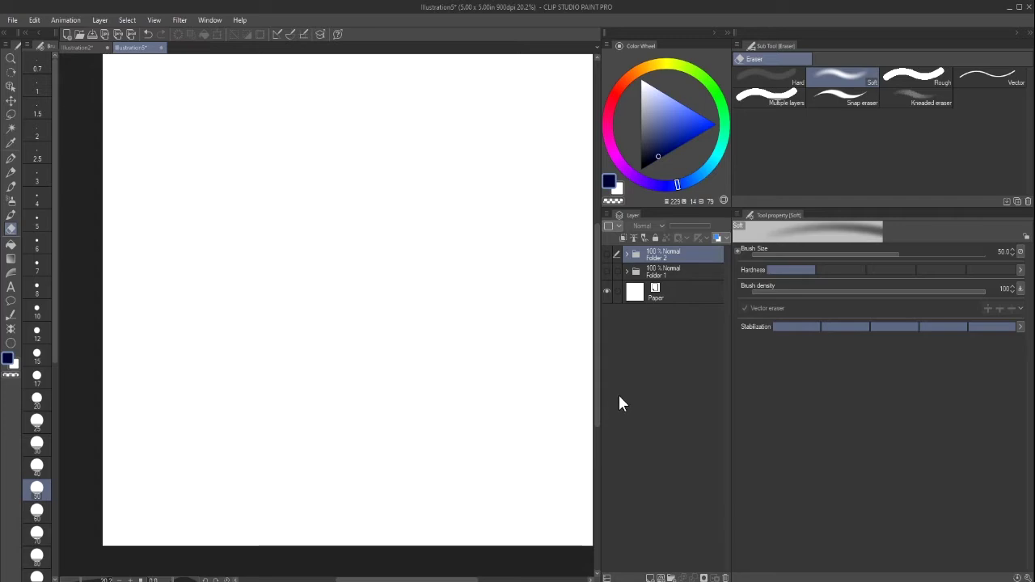
pyautogui.click(650, 578)
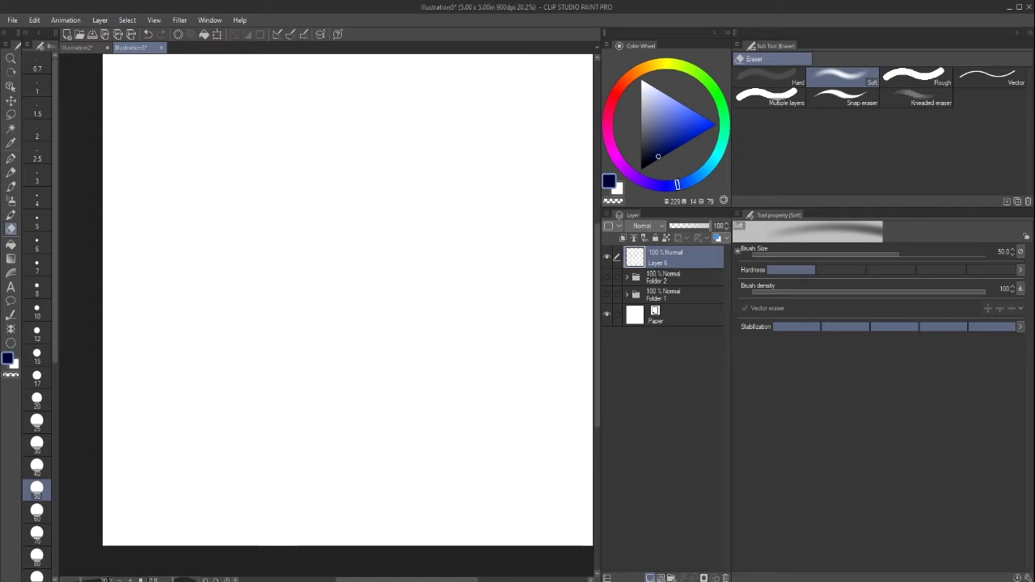
pyautogui.click(11, 173)
pyautogui.moveTo(443, 254)
pyautogui.mouseDown()
pyautogui.moveTo(371, 247)
pyautogui.moveTo(361, 265)
pyautogui.moveTo(407, 278)
pyautogui.mouseUp()
pyautogui.moveTo(378, 251)
pyautogui.mouseDown()
pyautogui.moveTo(352, 260)
pyautogui.moveTo(433, 252)
pyautogui.moveTo(472, 263)
pyautogui.moveTo(370, 248)
pyautogui.moveTo(356, 269)
pyautogui.moveTo(426, 251)
pyautogui.moveTo(490, 269)
pyautogui.mouseUp()
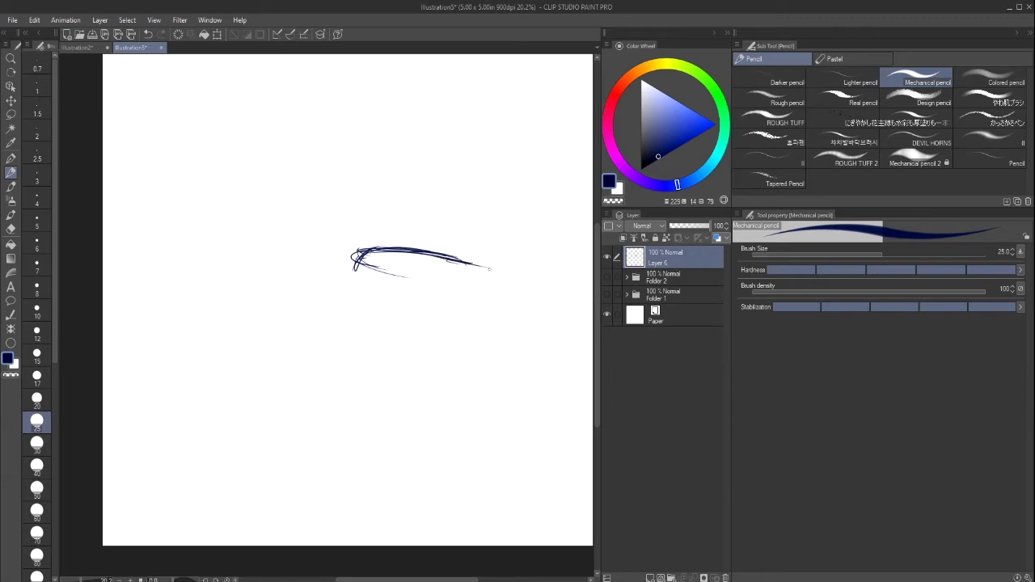
pyautogui.moveTo(360, 259)
pyautogui.mouseDown()
pyautogui.moveTo(402, 278)
pyautogui.moveTo(390, 276)
pyautogui.mouseUp()
pyautogui.moveTo(450, 257)
pyautogui.mouseDown()
pyautogui.moveTo(543, 266)
pyautogui.moveTo(567, 275)
pyautogui.moveTo(569, 301)
pyautogui.mouseUp()
pyautogui.moveTo(447, 289); pyautogui.dragTo(542, 304)
pyautogui.moveTo(527, 303); pyautogui.dragTo(571, 301)
pyautogui.moveTo(522, 266); pyautogui.dragTo(573, 301)
pyautogui.moveTo(571, 289); pyautogui.dragTo(523, 266)
pyautogui.moveTo(364, 254)
pyautogui.mouseDown()
pyautogui.moveTo(404, 280)
pyautogui.moveTo(463, 282)
pyautogui.mouseUp()
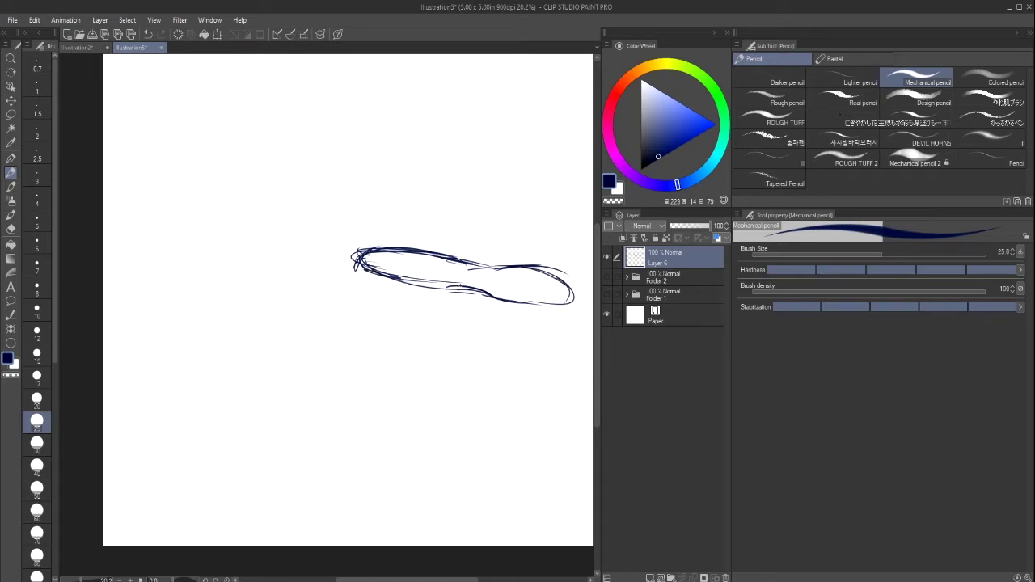
pyautogui.moveTo(400, 284); pyautogui.dragTo(454, 288)
pyautogui.moveTo(364, 251)
pyautogui.mouseDown()
pyautogui.moveTo(485, 196)
pyautogui.moveTo(429, 216)
pyautogui.mouseUp()
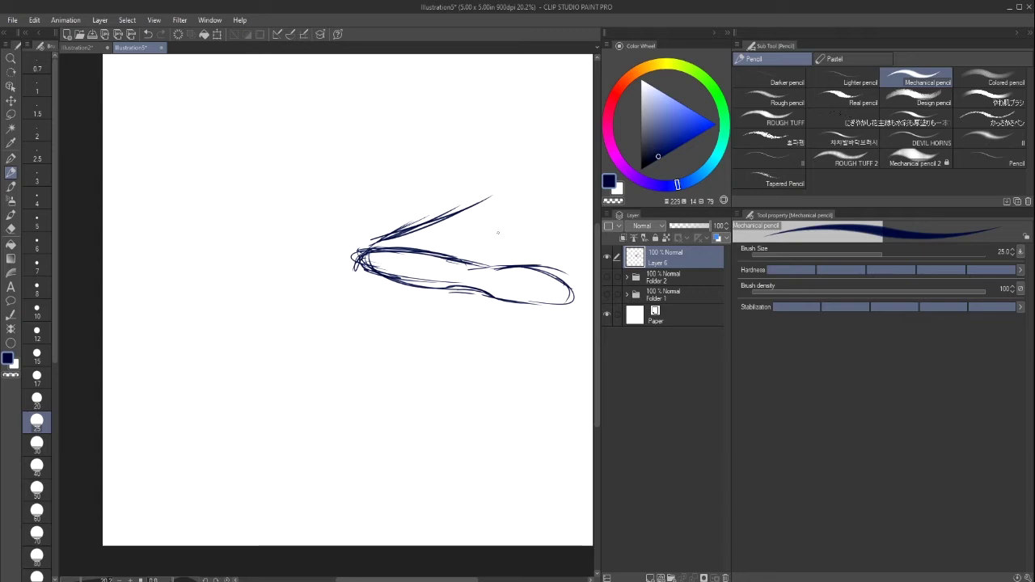
pyautogui.click(178, 34)
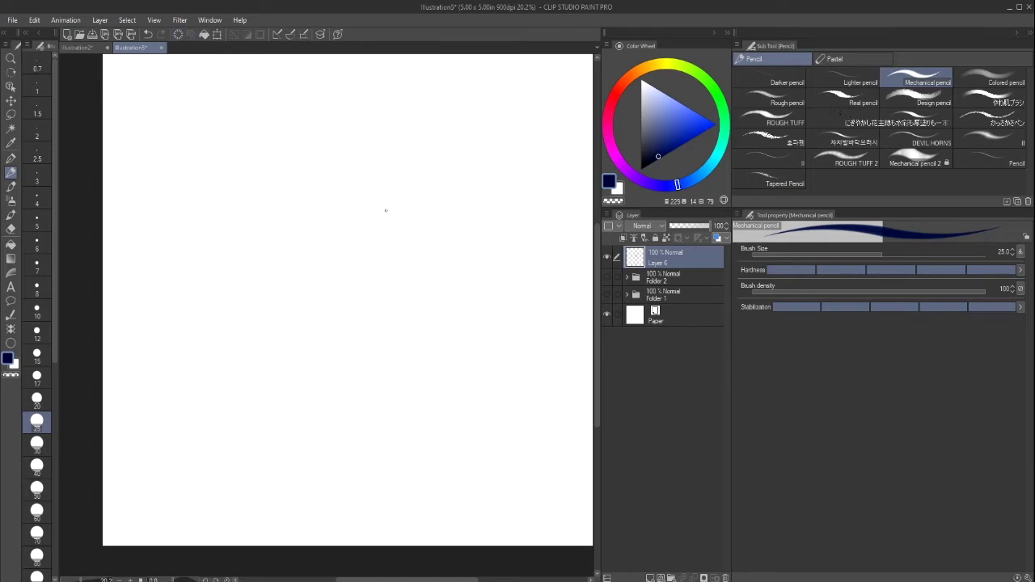
pyautogui.moveTo(366, 175)
pyautogui.mouseDown()
pyautogui.moveTo(453, 307)
pyautogui.moveTo(445, 277)
pyautogui.mouseUp()
pyautogui.click(181, 36)
# Sketch a tilted footprint-shaped sole around a diagonal guide line, narrowing at the arch and rounded at the toe and heel ends.
pyautogui.moveTo(328, 154); pyautogui.dragTo(495, 299)
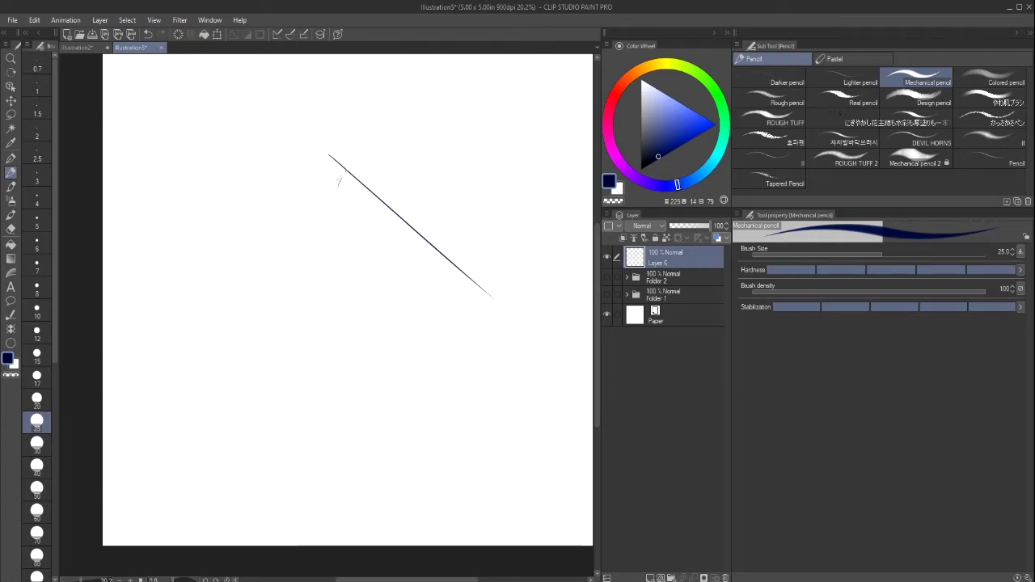
pyautogui.moveTo(330, 190); pyautogui.dragTo(346, 169)
pyautogui.moveTo(332, 191)
pyautogui.mouseDown()
pyautogui.moveTo(411, 218)
pyautogui.moveTo(403, 214)
pyautogui.moveTo(450, 265)
pyautogui.moveTo(424, 232)
pyautogui.moveTo(504, 259)
pyautogui.moveTo(331, 205)
pyautogui.moveTo(325, 214)
pyautogui.moveTo(340, 230)
pyautogui.moveTo(417, 262)
pyautogui.moveTo(453, 293)
pyautogui.mouseUp()
pyautogui.moveTo(459, 299); pyautogui.dragTo(474, 307)
pyautogui.moveTo(435, 236)
pyautogui.mouseDown()
pyautogui.moveTo(517, 259)
pyautogui.moveTo(523, 282)
pyautogui.mouseUp()
pyautogui.moveTo(475, 311); pyautogui.dragTo(479, 312)
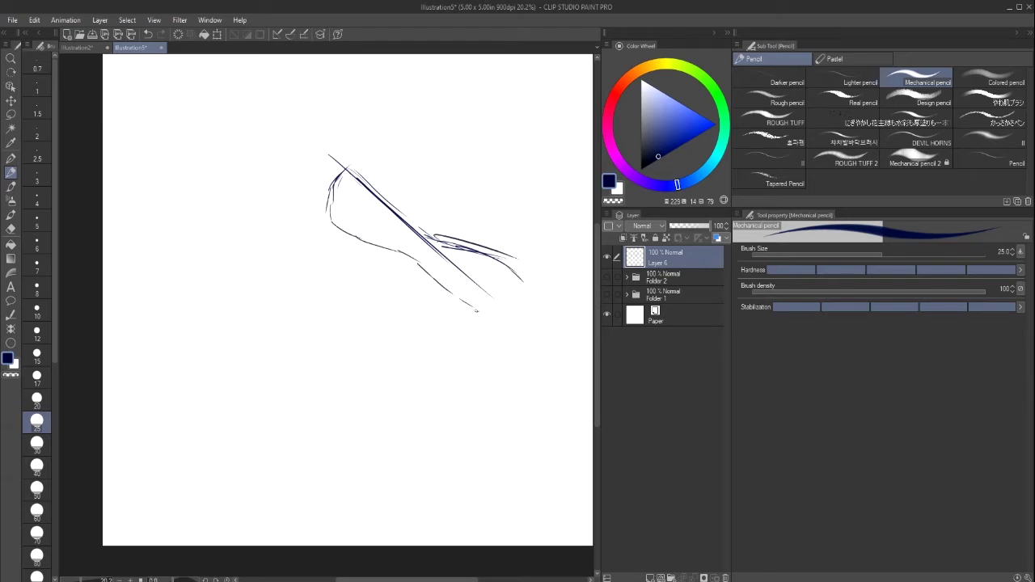
pyautogui.moveTo(523, 284); pyautogui.dragTo(496, 303)
pyautogui.moveTo(476, 242)
pyautogui.mouseDown()
pyautogui.moveTo(523, 278)
pyautogui.moveTo(493, 248)
pyautogui.moveTo(450, 236)
pyautogui.moveTo(356, 166)
pyautogui.moveTo(333, 222)
pyautogui.moveTo(434, 276)
pyautogui.moveTo(528, 298)
pyautogui.mouseUp()
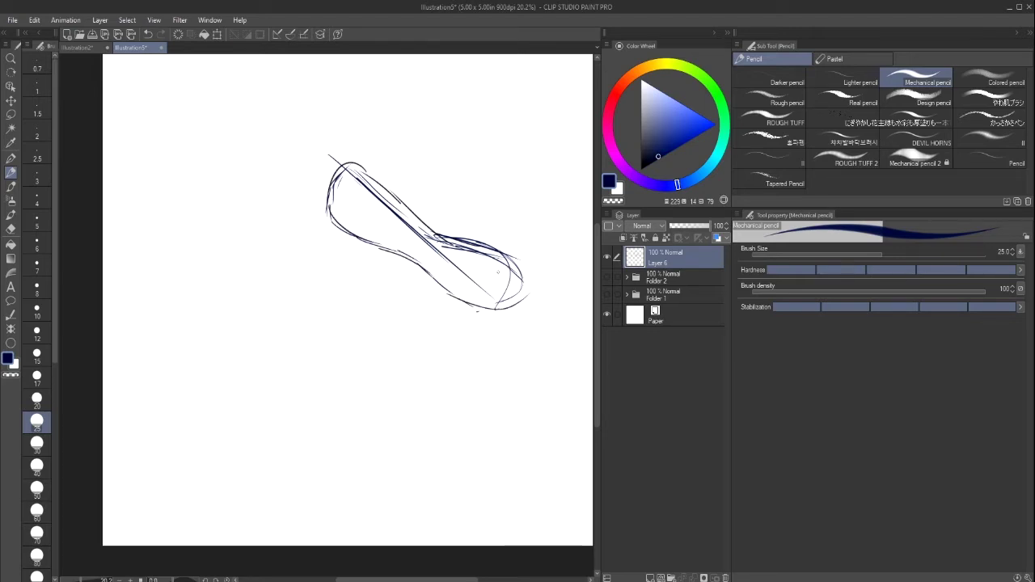
# Draw the instep line rising from the toe end of the sole and a small curved ankle-bone mark above the arch.
pyautogui.moveTo(362, 170); pyautogui.dragTo(443, 185)
pyautogui.moveTo(366, 174); pyautogui.dragTo(449, 186)
pyautogui.moveTo(373, 174)
pyautogui.mouseDown()
pyautogui.moveTo(427, 185)
pyautogui.moveTo(461, 240)
pyautogui.mouseUp()
pyautogui.moveTo(456, 203); pyautogui.dragTo(469, 218)
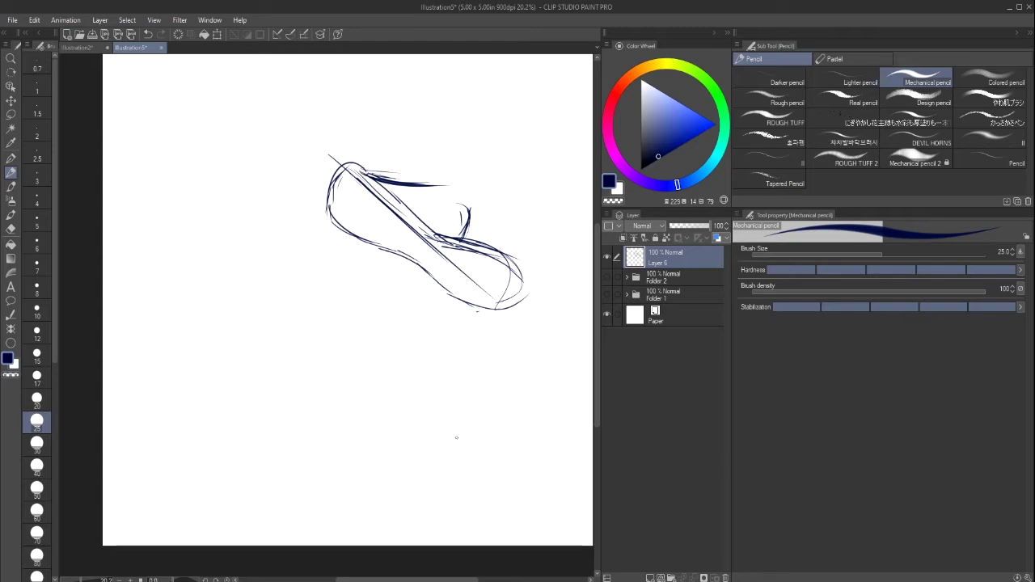
# Hatch the whole sole plane with short parallel strokes from the toe end to the heel.
pyautogui.moveTo(340, 184)
pyautogui.mouseDown()
pyautogui.moveTo(333, 213)
pyautogui.moveTo(348, 203)
pyautogui.moveTo(351, 221)
pyautogui.moveTo(371, 197)
pyautogui.moveTo(374, 236)
pyautogui.mouseUp()
pyautogui.moveTo(393, 223)
pyautogui.mouseDown()
pyautogui.moveTo(377, 245)
pyautogui.moveTo(385, 249)
pyautogui.mouseUp()
pyautogui.moveTo(409, 230)
pyautogui.mouseDown()
pyautogui.moveTo(398, 246)
pyautogui.moveTo(409, 261)
pyautogui.mouseUp()
pyautogui.moveTo(431, 237)
pyautogui.mouseDown()
pyautogui.moveTo(417, 272)
pyautogui.moveTo(427, 272)
pyautogui.mouseUp()
pyautogui.moveTo(456, 252)
pyautogui.mouseDown()
pyautogui.moveTo(433, 277)
pyautogui.moveTo(446, 270)
pyautogui.mouseUp()
pyautogui.moveTo(464, 262)
pyautogui.mouseDown()
pyautogui.moveTo(443, 282)
pyautogui.moveTo(453, 280)
pyautogui.mouseUp()
pyautogui.moveTo(468, 277); pyautogui.dragTo(448, 291)
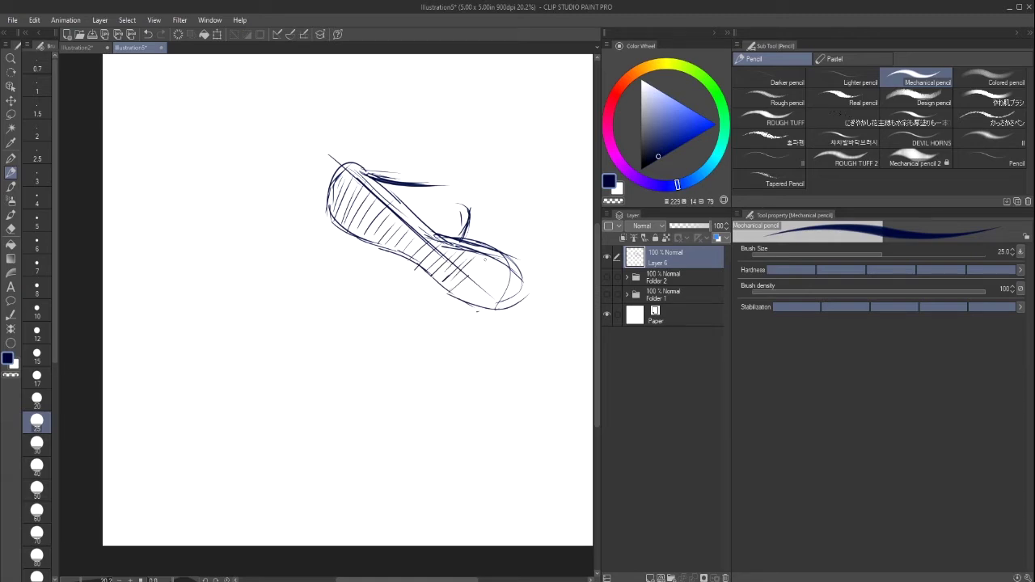
pyautogui.moveTo(490, 258); pyautogui.dragTo(471, 275)
pyautogui.moveTo(496, 269); pyautogui.dragTo(474, 298)
pyautogui.moveTo(513, 283)
pyautogui.mouseDown()
pyautogui.moveTo(484, 299)
pyautogui.moveTo(497, 302)
pyautogui.mouseUp()
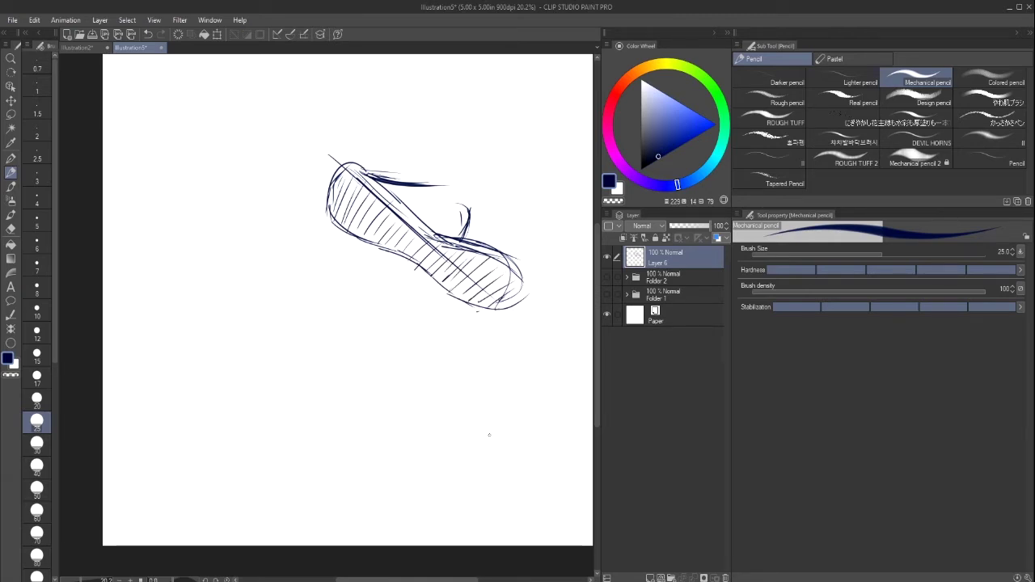
# Draw the Achilles line above the heel and extend the instep line over to the front of the ankle.
pyautogui.moveTo(515, 207)
pyautogui.mouseDown()
pyautogui.moveTo(512, 214)
pyautogui.moveTo(507, 242)
pyautogui.moveTo(514, 211)
pyautogui.mouseUp()
pyautogui.moveTo(529, 165); pyautogui.dragTo(511, 213)
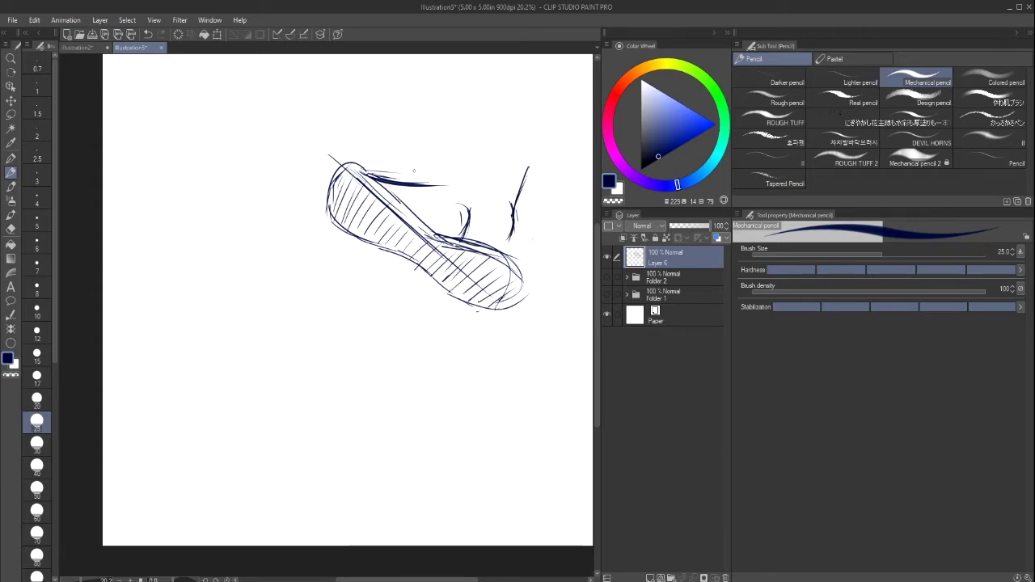
pyautogui.moveTo(414, 183); pyautogui.dragTo(476, 183)
pyautogui.moveTo(467, 181); pyautogui.dragTo(484, 189)
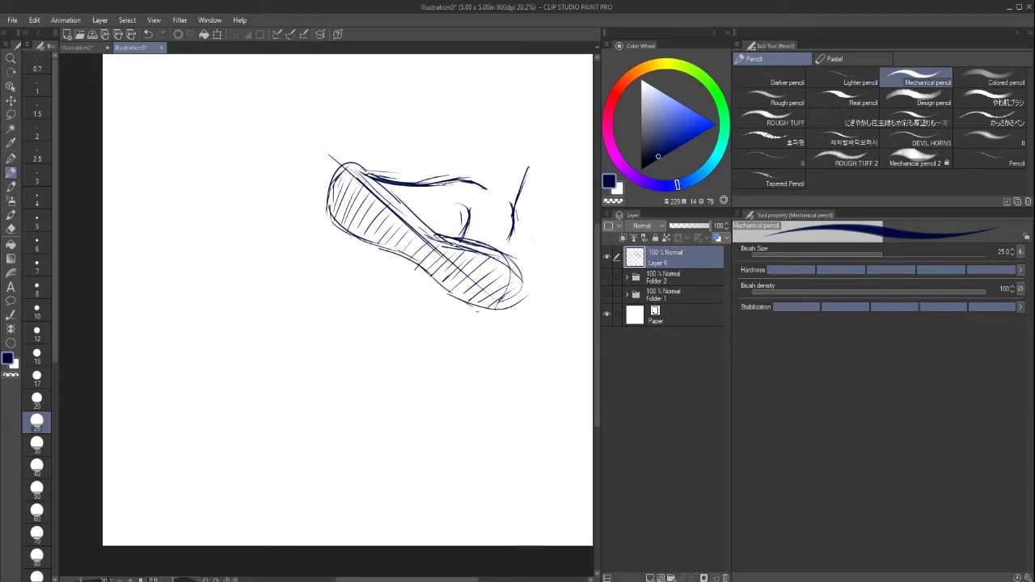
# Draw the front of the leg above the instep and continue the back leg line down around the heel.
pyautogui.moveTo(456, 152); pyautogui.dragTo(451, 179)
pyautogui.moveTo(466, 126); pyautogui.dragTo(453, 180)
pyautogui.moveTo(515, 217); pyautogui.dragTo(519, 225)
pyautogui.hotkey('ctrl', 'z')
pyautogui.moveTo(535, 165)
pyautogui.mouseDown()
pyautogui.moveTo(518, 212)
pyautogui.moveTo(520, 201)
pyautogui.mouseUp()
pyautogui.moveTo(523, 204)
pyautogui.mouseDown()
pyautogui.moveTo(524, 277)
pyautogui.moveTo(506, 303)
pyautogui.mouseUp()
pyautogui.moveTo(524, 267); pyautogui.dragTo(496, 310)
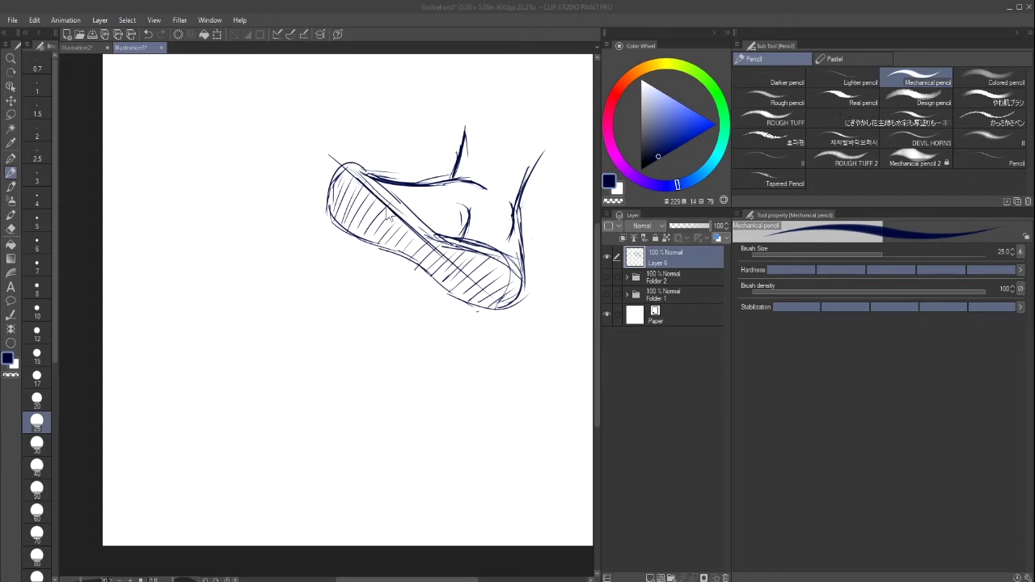
# Rotate the whole foot sketch about 25° counterclockwise so the sole lies closer to horizontal.
pyautogui.click(389, 238)
pyautogui.click(220, 33)
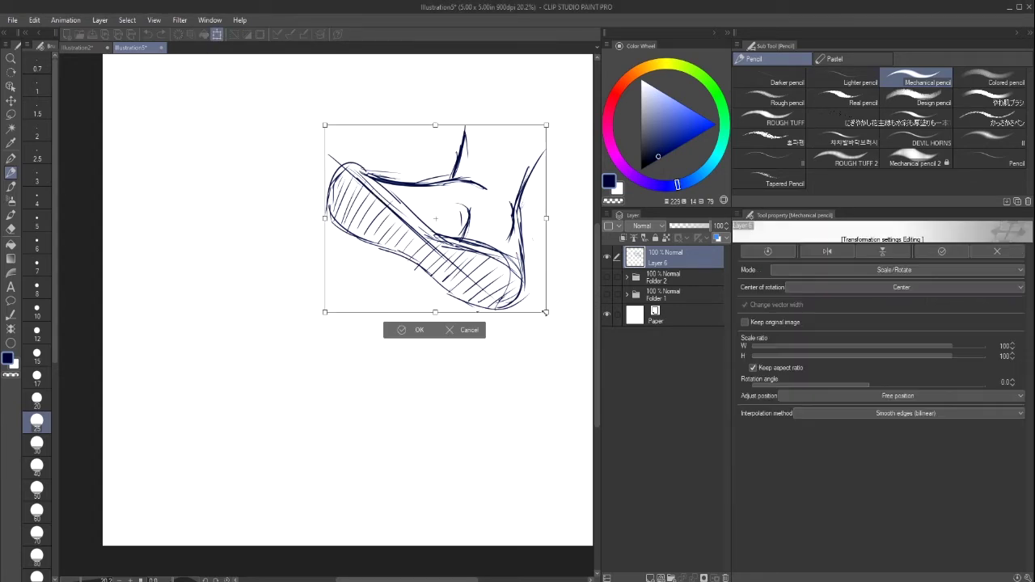
pyautogui.moveTo(561, 397); pyautogui.dragTo(565, 369)
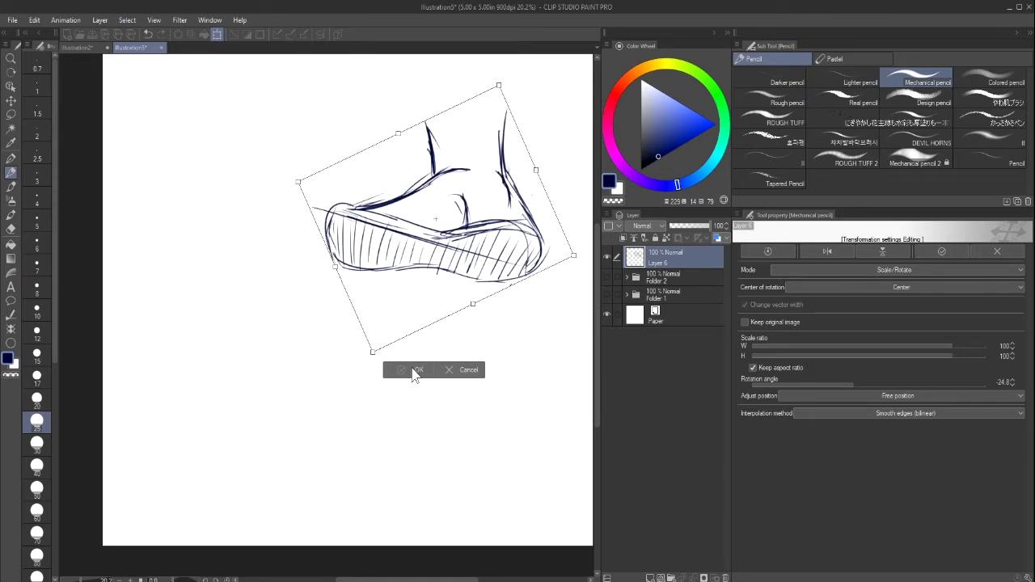
pyautogui.click(414, 371)
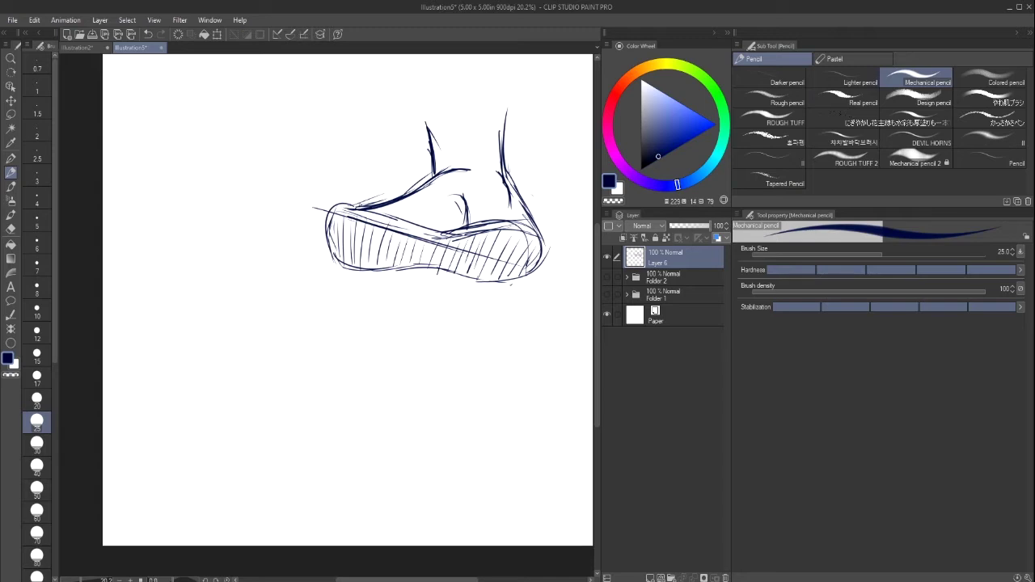
# Reshape the toe end of the sole into a small pointed tip and restate the sole's lower and upper edges.
pyautogui.moveTo(362, 207)
pyautogui.mouseDown()
pyautogui.moveTo(326, 203)
pyautogui.moveTo(324, 223)
pyautogui.mouseUp()
pyautogui.moveTo(327, 206)
pyautogui.mouseDown()
pyautogui.moveTo(335, 253)
pyautogui.moveTo(356, 268)
pyautogui.moveTo(485, 283)
pyautogui.mouseUp()
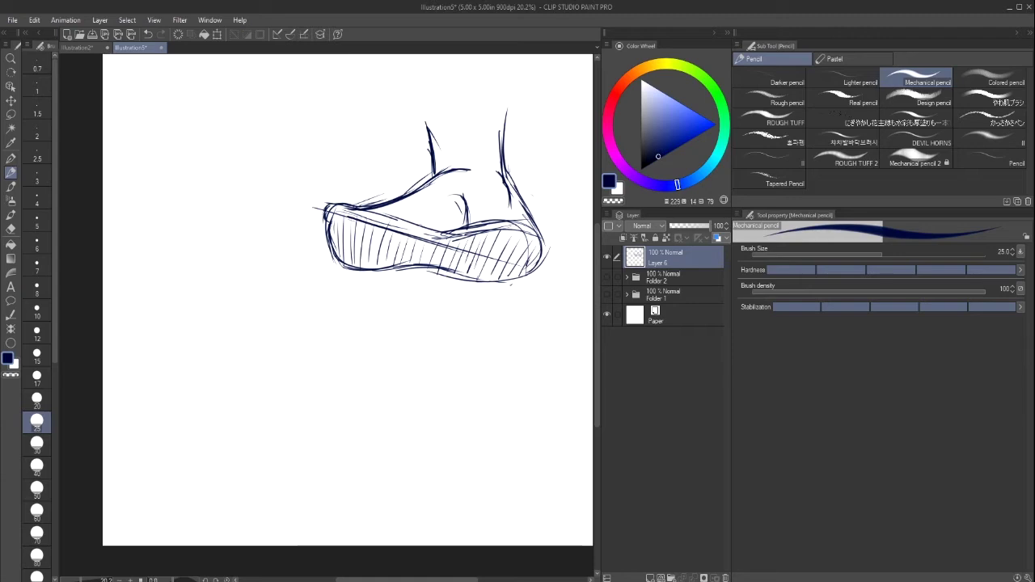
pyautogui.moveTo(354, 215)
pyautogui.mouseDown()
pyautogui.moveTo(414, 225)
pyautogui.moveTo(364, 209)
pyautogui.moveTo(323, 224)
pyautogui.mouseUp()
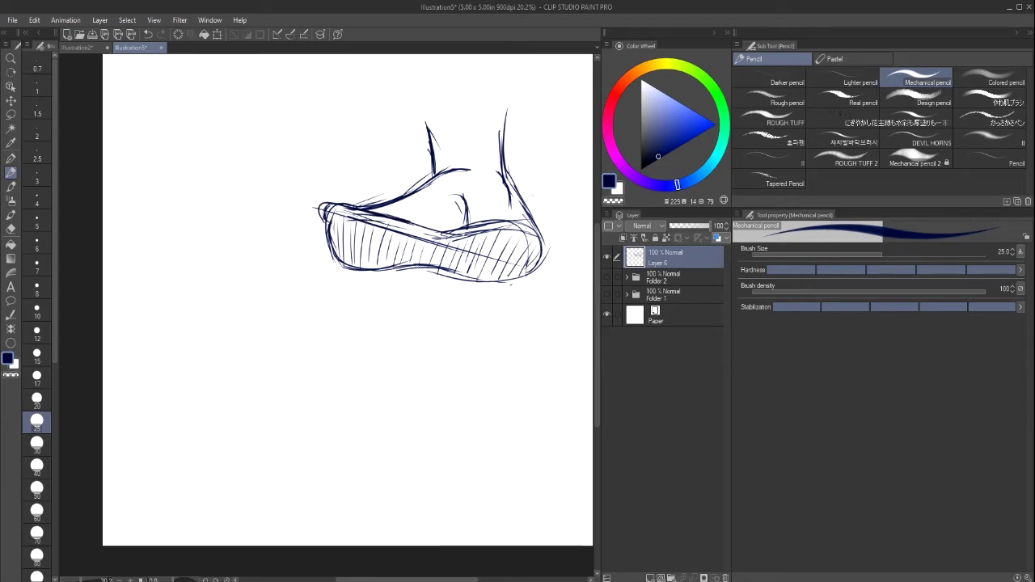
pyautogui.moveTo(414, 234)
pyautogui.mouseDown()
pyautogui.moveTo(513, 229)
pyautogui.moveTo(537, 241)
pyautogui.mouseUp()
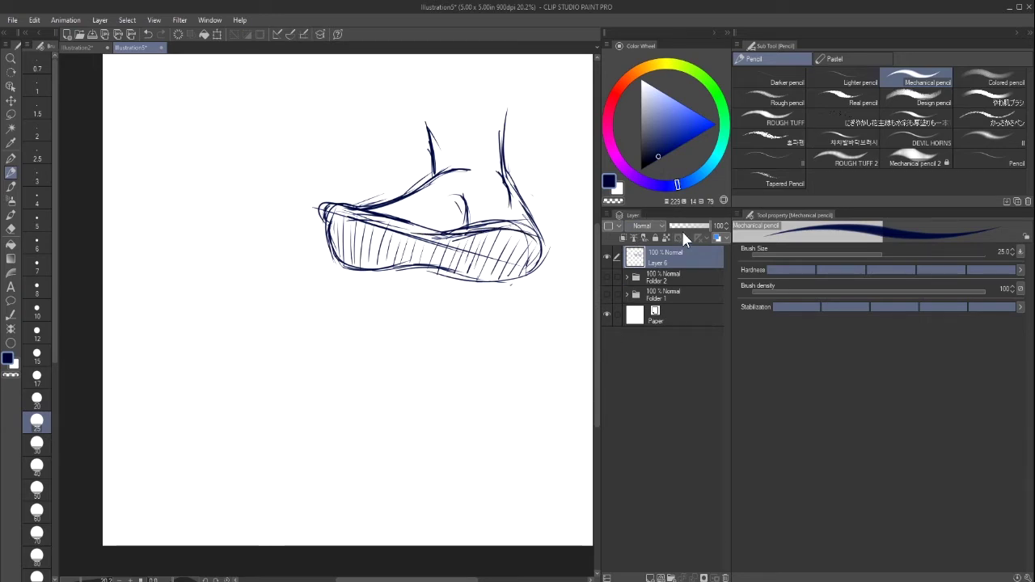
# Fade the sketch layer to 25% opacity and trace the back of the leg down to the heel on a new layer.
pyautogui.moveTo(683, 228); pyautogui.dragTo(676, 231)
pyautogui.click(649, 579)
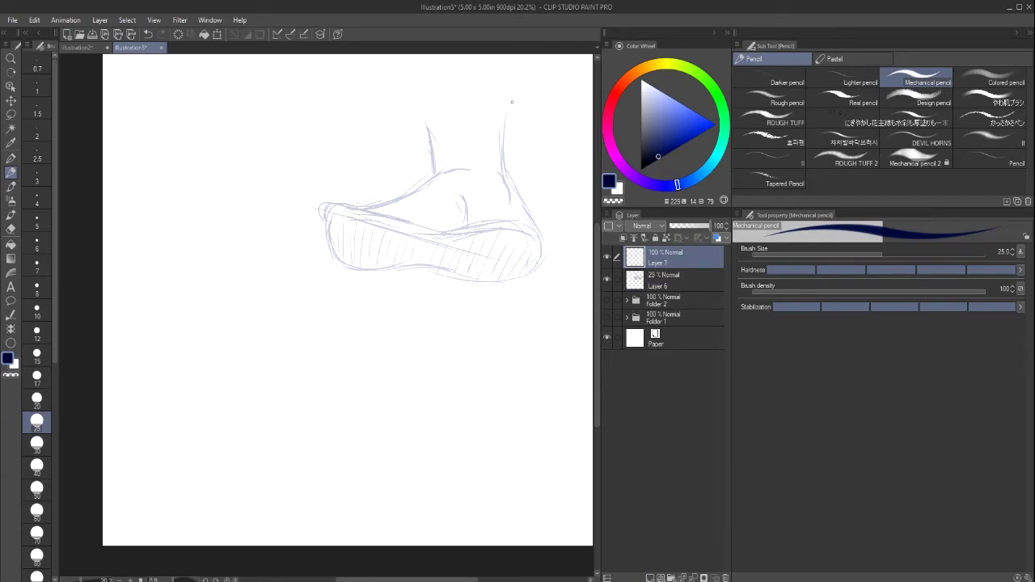
pyautogui.moveTo(511, 105)
pyautogui.mouseDown()
pyautogui.moveTo(502, 171)
pyautogui.moveTo(535, 241)
pyautogui.mouseUp()
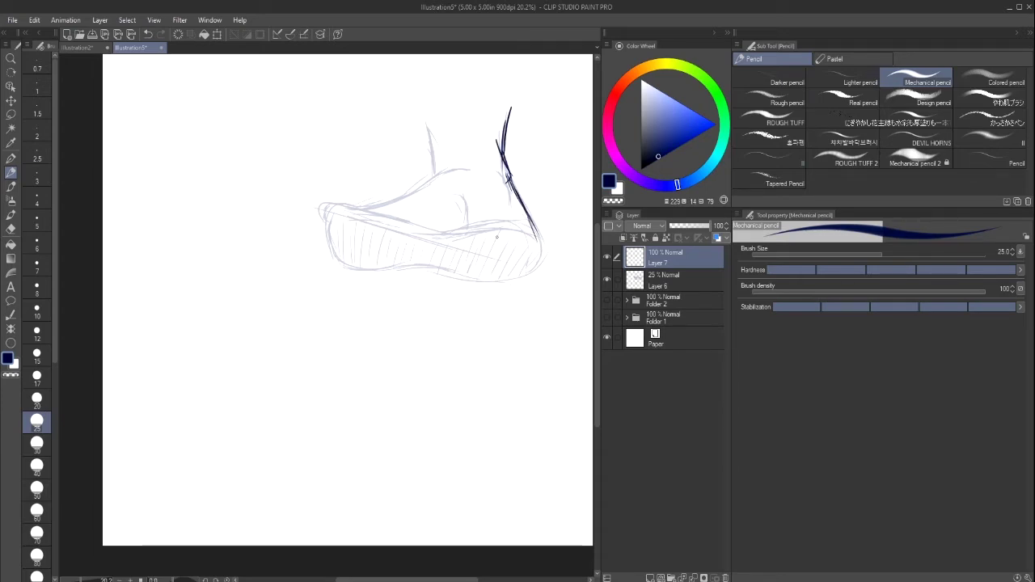
# Trace the closed footprint outline of the sole around the heel, arch and ball over the faded sketch.
pyautogui.moveTo(461, 241)
pyautogui.mouseDown()
pyautogui.moveTo(537, 241)
pyautogui.moveTo(543, 250)
pyautogui.mouseUp()
pyautogui.moveTo(459, 272)
pyautogui.mouseDown()
pyautogui.moveTo(514, 276)
pyautogui.moveTo(511, 235)
pyautogui.moveTo(485, 277)
pyautogui.mouseUp()
pyautogui.moveTo(541, 257)
pyautogui.mouseDown()
pyautogui.moveTo(401, 228)
pyautogui.moveTo(326, 236)
pyautogui.moveTo(340, 258)
pyautogui.moveTo(481, 272)
pyautogui.moveTo(413, 264)
pyautogui.moveTo(430, 231)
pyautogui.mouseUp()
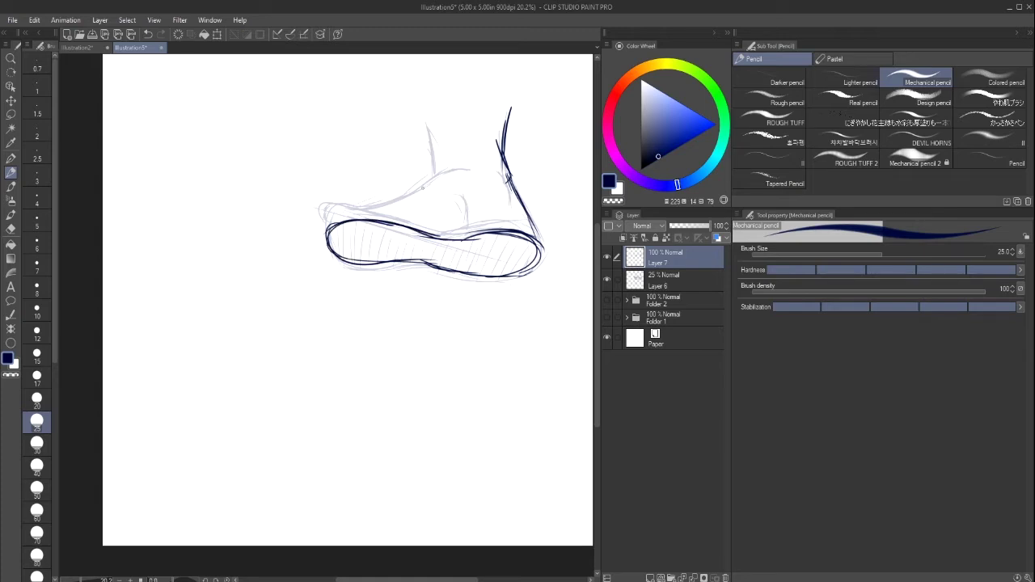
pyautogui.moveTo(379, 208)
pyautogui.mouseDown()
pyautogui.moveTo(325, 199)
pyautogui.moveTo(326, 236)
pyautogui.moveTo(358, 202)
pyautogui.moveTo(332, 204)
pyautogui.moveTo(333, 220)
pyautogui.moveTo(335, 207)
pyautogui.moveTo(361, 201)
pyautogui.mouseUp()
pyautogui.click(148, 33)
pyautogui.click(148, 33)
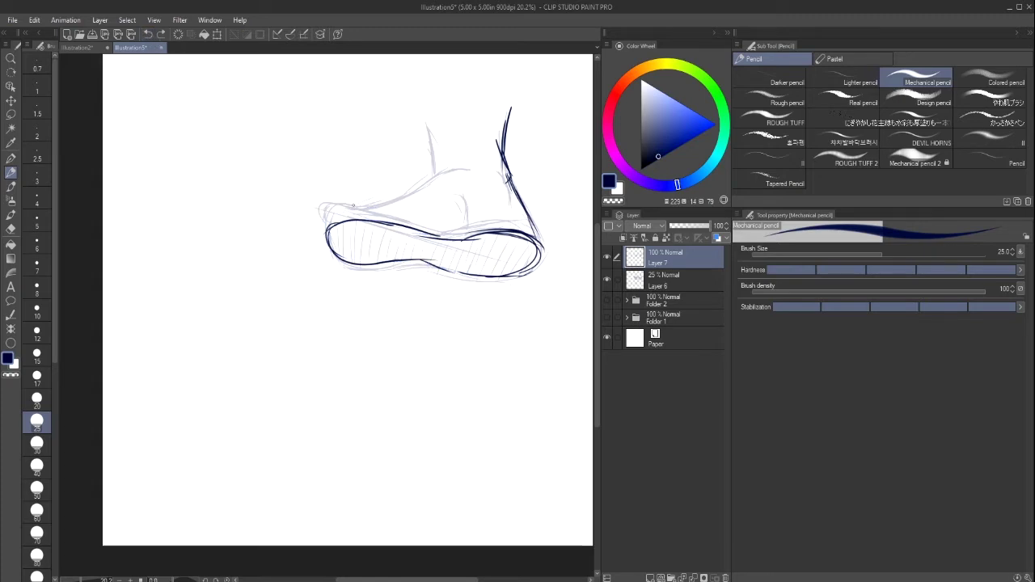
pyautogui.click(161, 33)
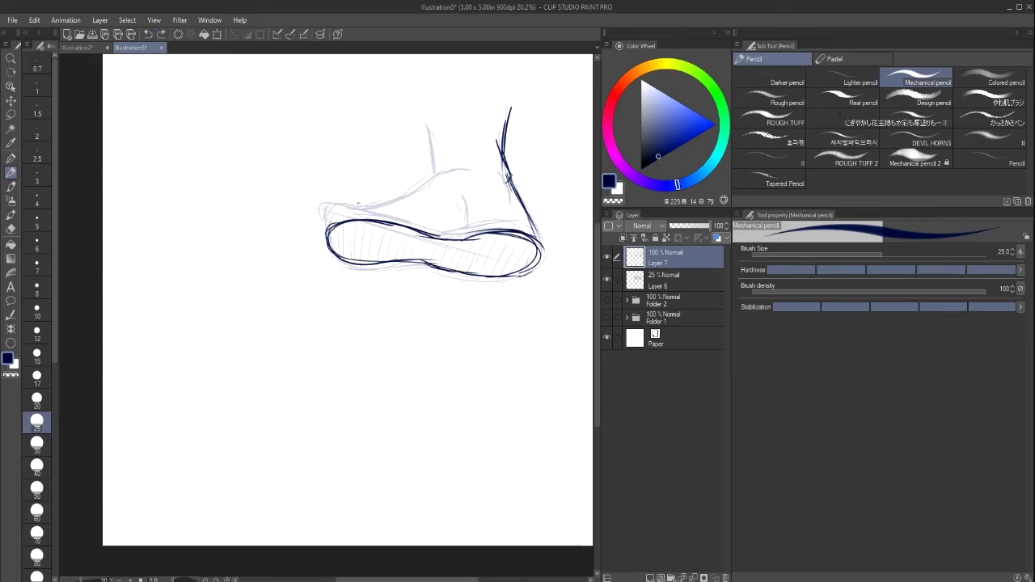
# Draw the rounded big toe and the smaller toes stacked beside the ball of the foot, erasing overlapping lines with the Soft eraser.
pyautogui.moveTo(361, 203)
pyautogui.mouseDown()
pyautogui.moveTo(328, 212)
pyautogui.moveTo(351, 224)
pyautogui.moveTo(357, 207)
pyautogui.moveTo(313, 208)
pyautogui.moveTo(329, 224)
pyautogui.moveTo(315, 220)
pyautogui.mouseUp()
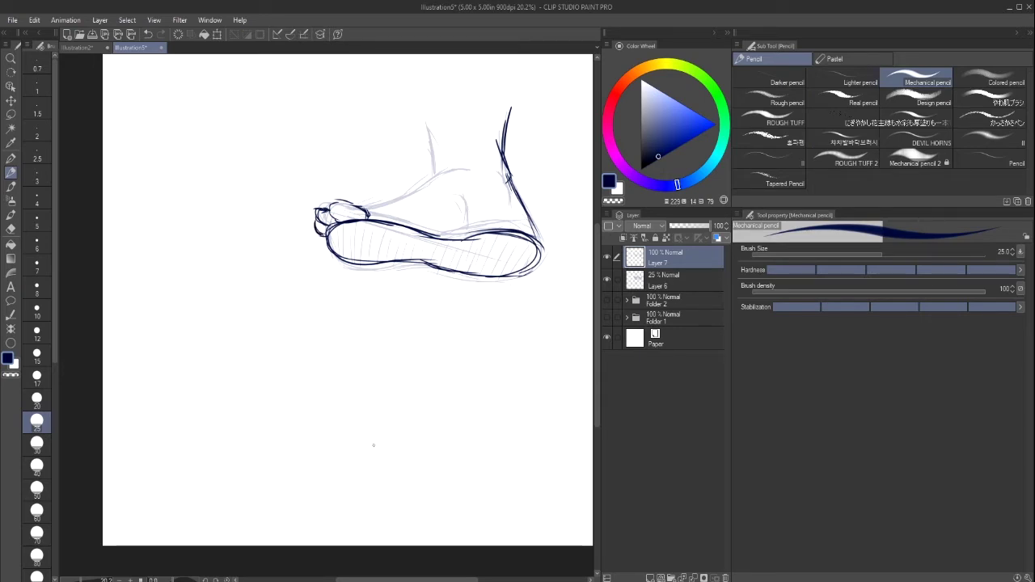
pyautogui.moveTo(320, 236); pyautogui.dragTo(327, 252)
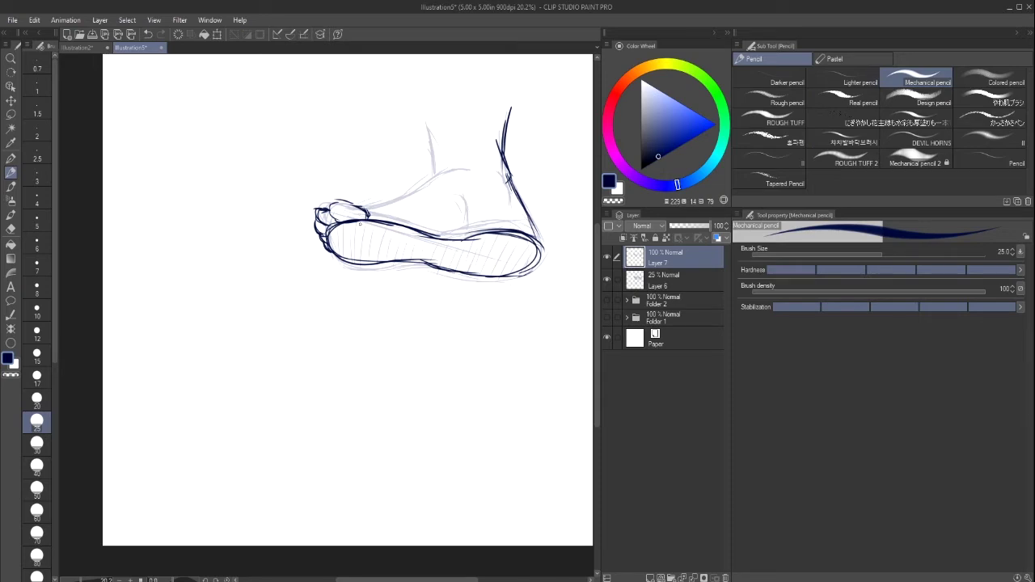
pyautogui.moveTo(359, 207)
pyautogui.mouseDown()
pyautogui.moveTo(386, 202)
pyautogui.moveTo(335, 216)
pyautogui.mouseUp()
pyautogui.press('e')
pyautogui.moveTo(345, 216)
pyautogui.mouseDown()
pyautogui.moveTo(357, 219)
pyautogui.moveTo(344, 223)
pyautogui.mouseUp()
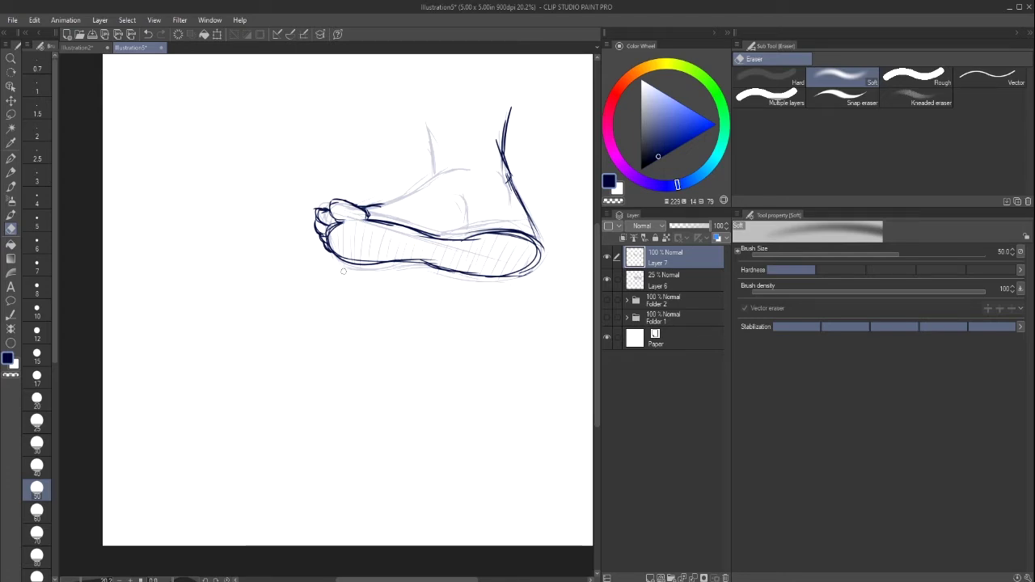
pyautogui.click(11, 173)
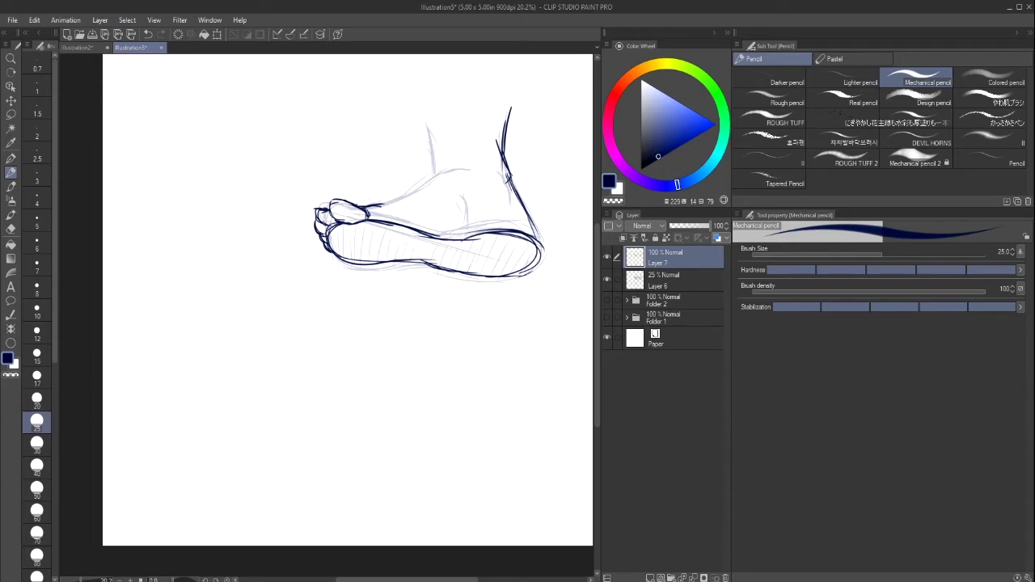
pyautogui.moveTo(324, 227)
pyautogui.mouseDown()
pyautogui.moveTo(343, 222)
pyautogui.moveTo(329, 226)
pyautogui.moveTo(328, 210)
pyautogui.moveTo(328, 235)
pyautogui.mouseUp()
# Draw the instep from the big toe to the ankle with a contour line and hatching below it, and mark the ankle bone.
pyautogui.moveTo(373, 209)
pyautogui.mouseDown()
pyautogui.moveTo(447, 170)
pyautogui.moveTo(473, 169)
pyautogui.mouseUp()
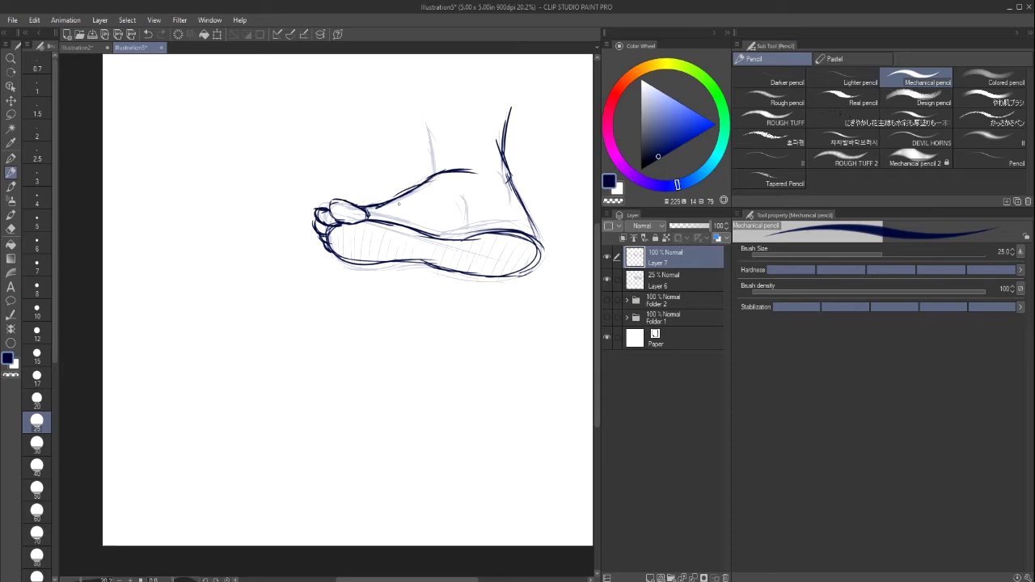
pyautogui.moveTo(375, 207); pyautogui.dragTo(476, 168)
pyautogui.moveTo(374, 208); pyautogui.dragTo(446, 216)
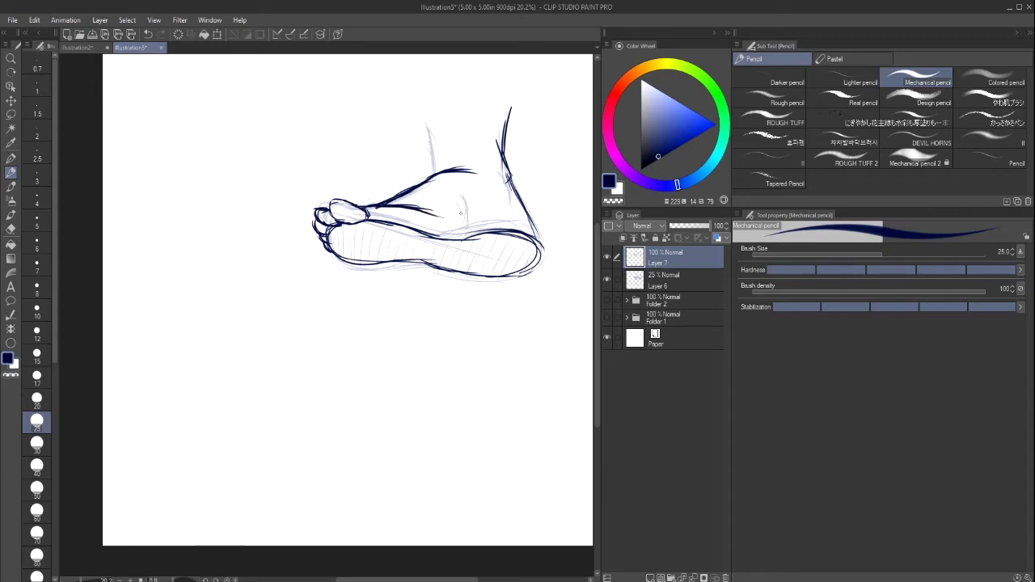
pyautogui.moveTo(396, 206); pyautogui.dragTo(434, 173)
pyautogui.moveTo(429, 189)
pyautogui.mouseDown()
pyautogui.moveTo(438, 176)
pyautogui.moveTo(487, 214)
pyautogui.moveTo(481, 222)
pyautogui.mouseUp()
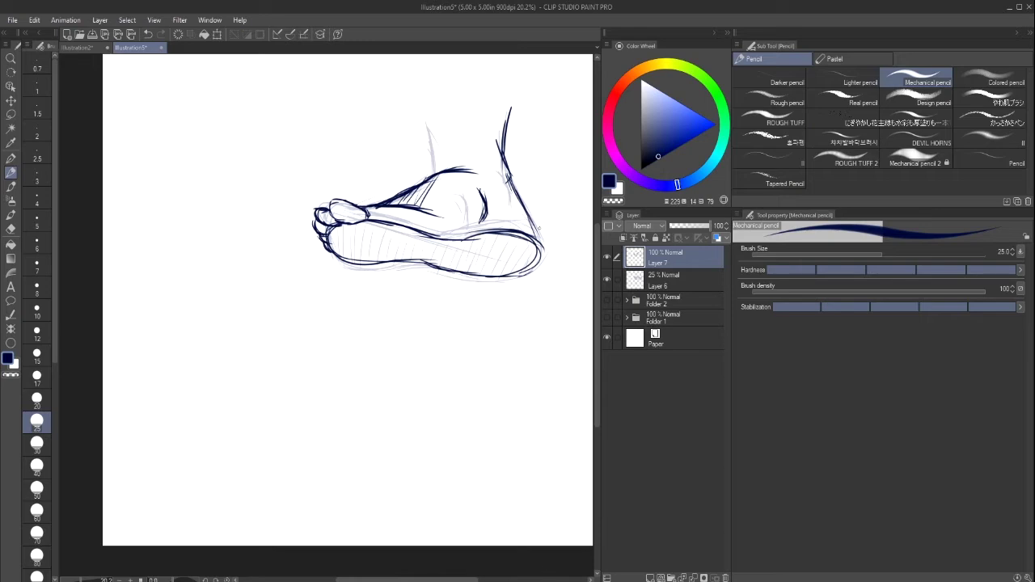
# Thicken the Achilles line at the back of the ankle with overlapping short strokes.
pyautogui.moveTo(504, 134); pyautogui.dragTo(516, 202)
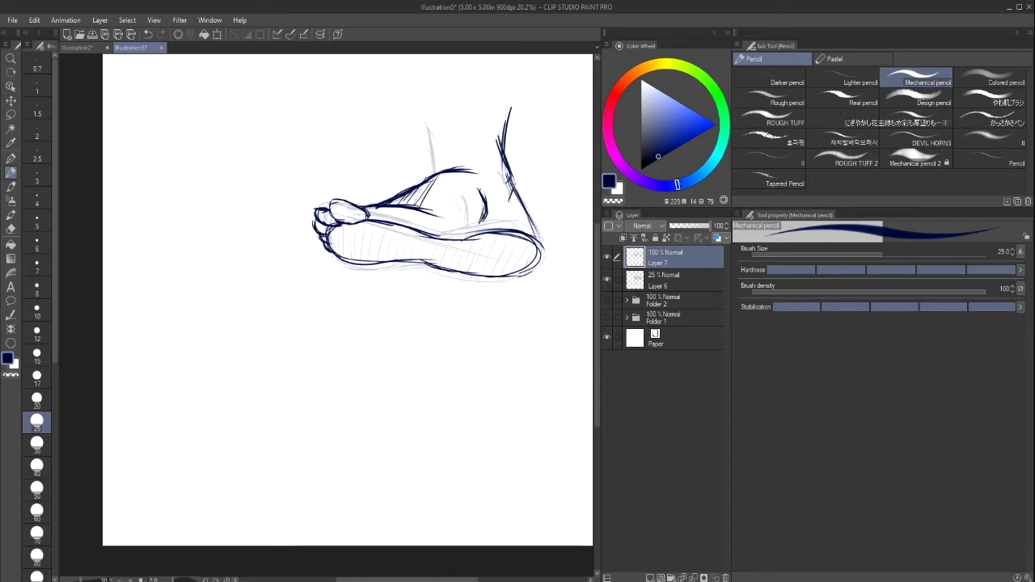
pyautogui.moveTo(511, 165); pyautogui.dragTo(513, 204)
pyautogui.moveTo(501, 141)
pyautogui.mouseDown()
pyautogui.moveTo(509, 168)
pyautogui.moveTo(503, 143)
pyautogui.mouseUp()
pyautogui.moveTo(493, 122); pyautogui.dragTo(499, 152)
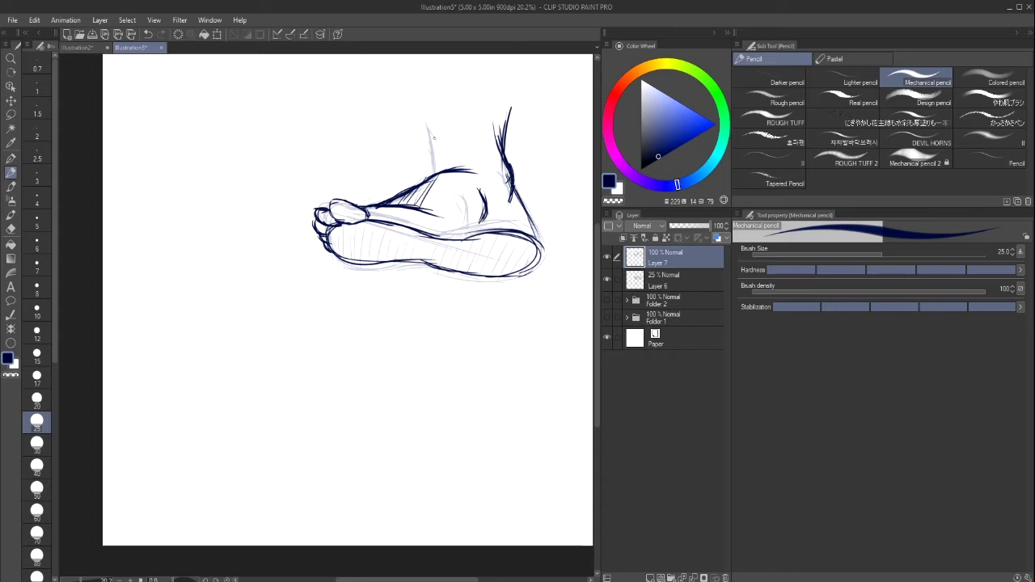
# Trace the front-of-leg line down to the instep with a few vertical strokes.
pyautogui.moveTo(432, 123)
pyautogui.mouseDown()
pyautogui.moveTo(434, 165)
pyautogui.moveTo(433, 144)
pyautogui.mouseUp()
pyautogui.moveTo(435, 144); pyautogui.dragTo(435, 173)
pyautogui.moveTo(428, 117); pyautogui.dragTo(434, 140)
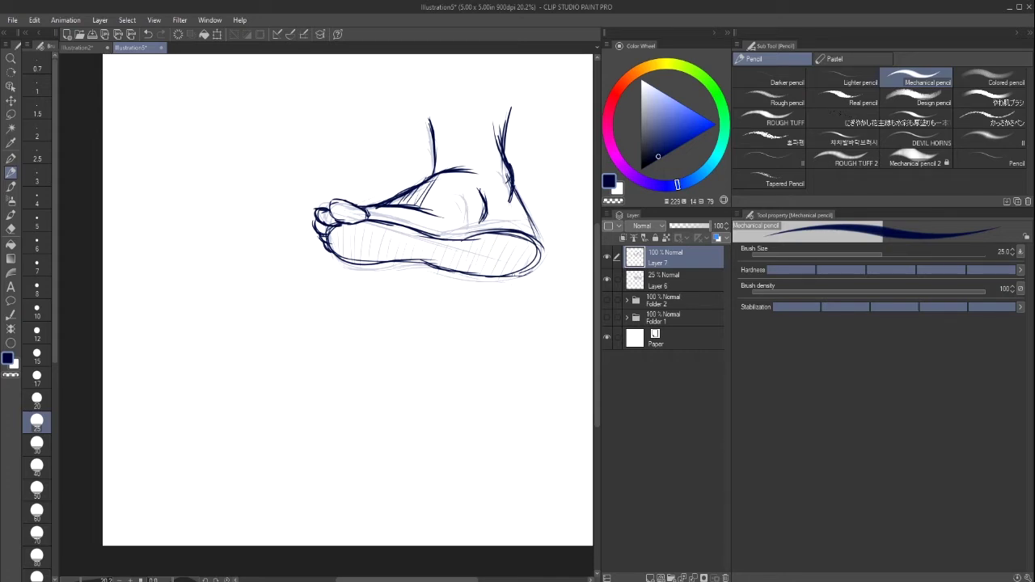
# Darken the sole outline around the heel and along the underside of the ball and arch.
pyautogui.moveTo(498, 237)
pyautogui.mouseDown()
pyautogui.moveTo(535, 243)
pyautogui.moveTo(539, 274)
pyautogui.moveTo(540, 243)
pyautogui.mouseUp()
pyautogui.moveTo(330, 249)
pyautogui.mouseDown()
pyautogui.moveTo(362, 265)
pyautogui.moveTo(394, 263)
pyautogui.mouseUp()
pyautogui.moveTo(370, 265); pyautogui.dragTo(456, 267)
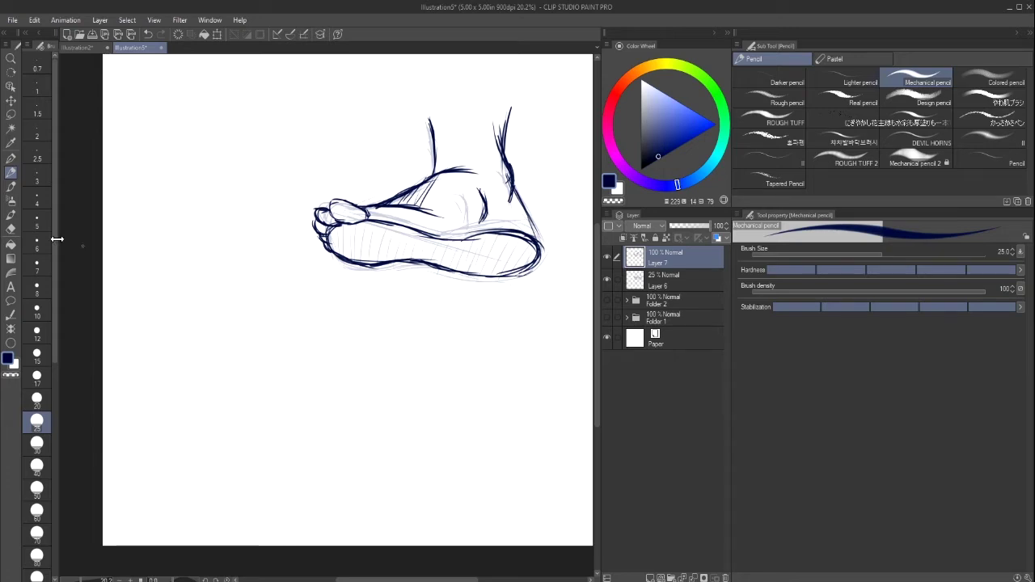
# Add short crease marks on the ball of the foot and reinforce the underside of the heel.
pyautogui.click(10, 228)
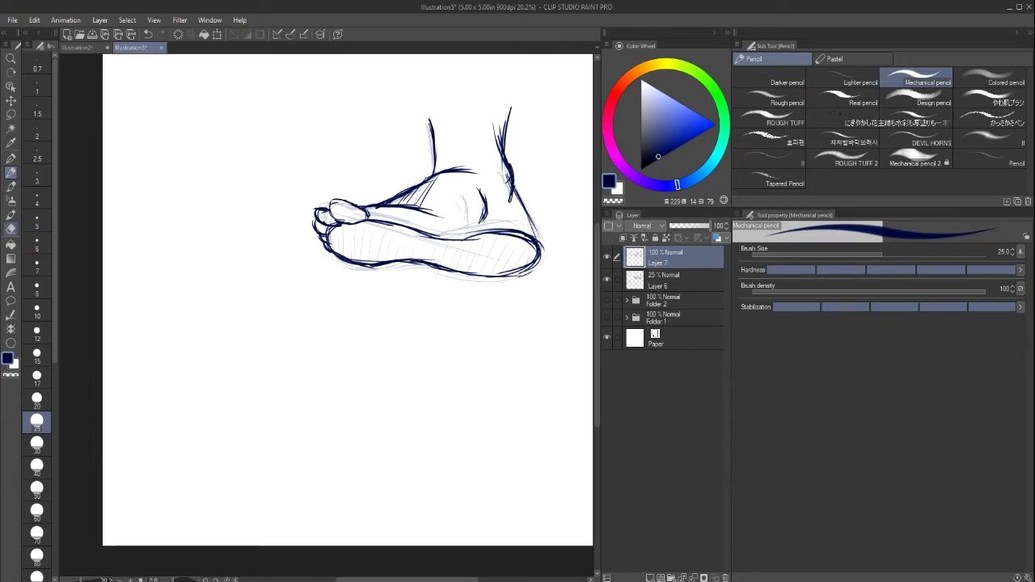
pyautogui.click(11, 172)
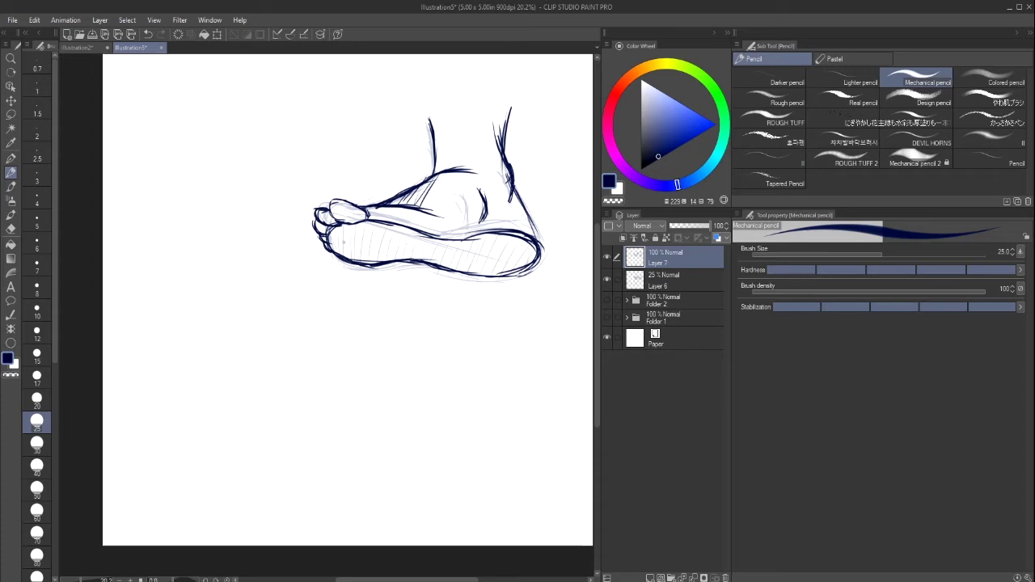
pyautogui.moveTo(347, 243); pyautogui.dragTo(390, 252)
pyautogui.moveTo(396, 249)
pyautogui.mouseDown()
pyautogui.moveTo(406, 244)
pyautogui.moveTo(397, 256)
pyautogui.mouseUp()
pyautogui.moveTo(504, 273); pyautogui.dragTo(496, 277)
# Lighten the sole's upper edge at the heel with the Soft eraser and draw the curved back of the heel below the Achilles line.
pyautogui.click(11, 229)
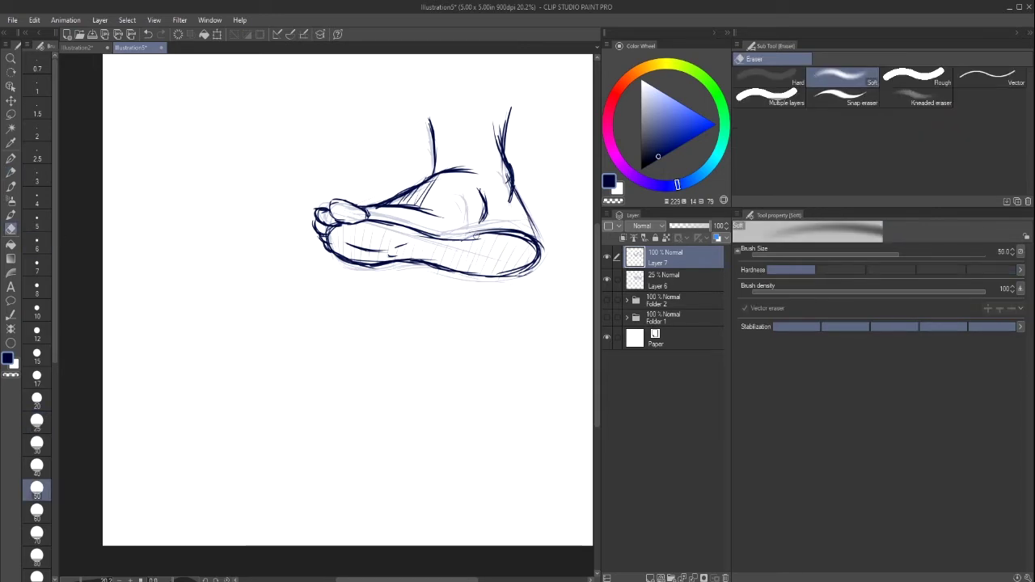
pyautogui.moveTo(476, 236)
pyautogui.mouseDown()
pyautogui.moveTo(451, 239)
pyautogui.moveTo(544, 241)
pyautogui.moveTo(528, 236)
pyautogui.mouseUp()
pyautogui.click(11, 172)
pyautogui.moveTo(516, 194); pyautogui.dragTo(538, 245)
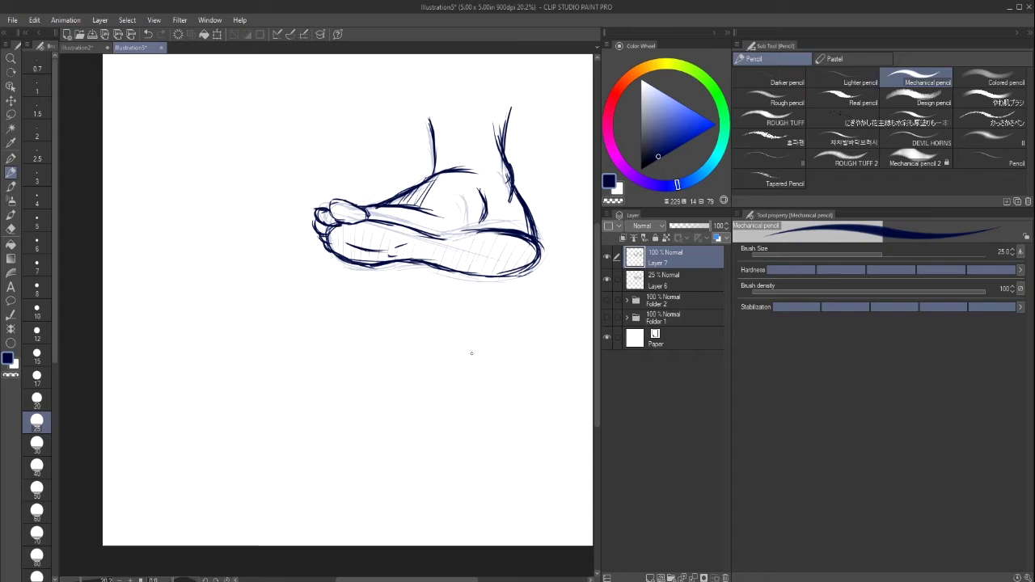
# Erase the rough outer edge of the heel and redraw a clean line along its underside and around its back.
pyautogui.click(10, 229)
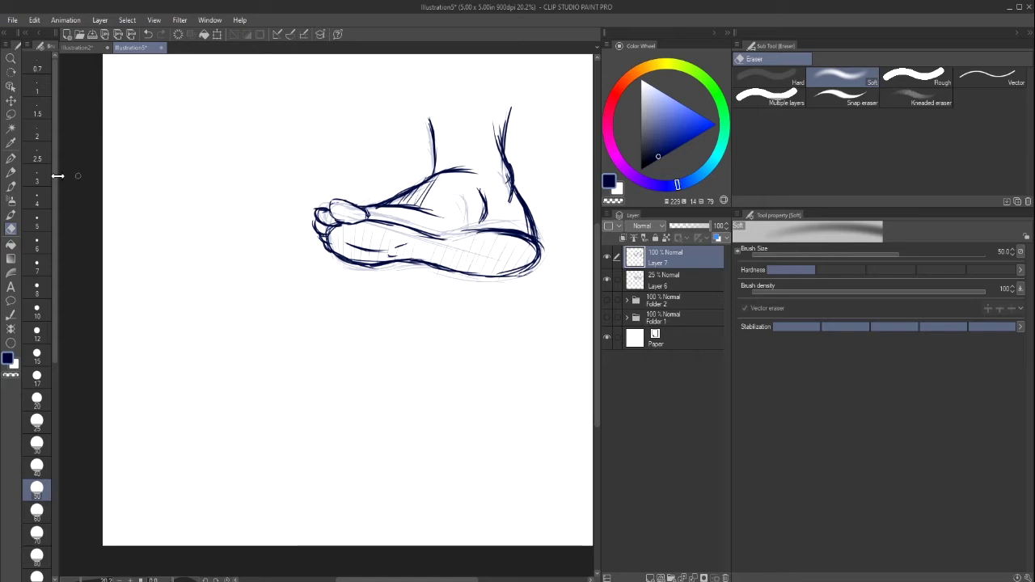
pyautogui.click(11, 172)
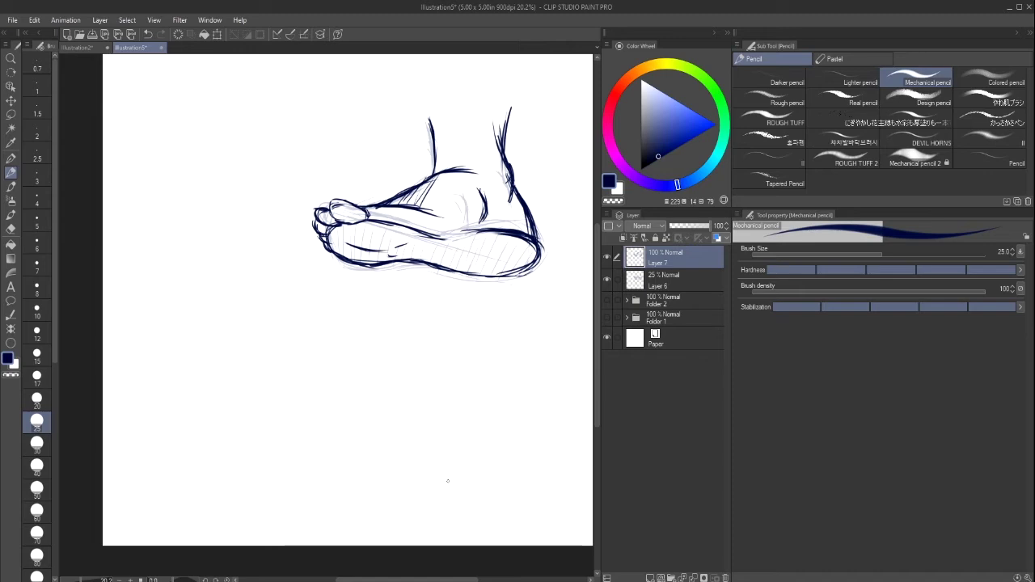
pyautogui.click(10, 228)
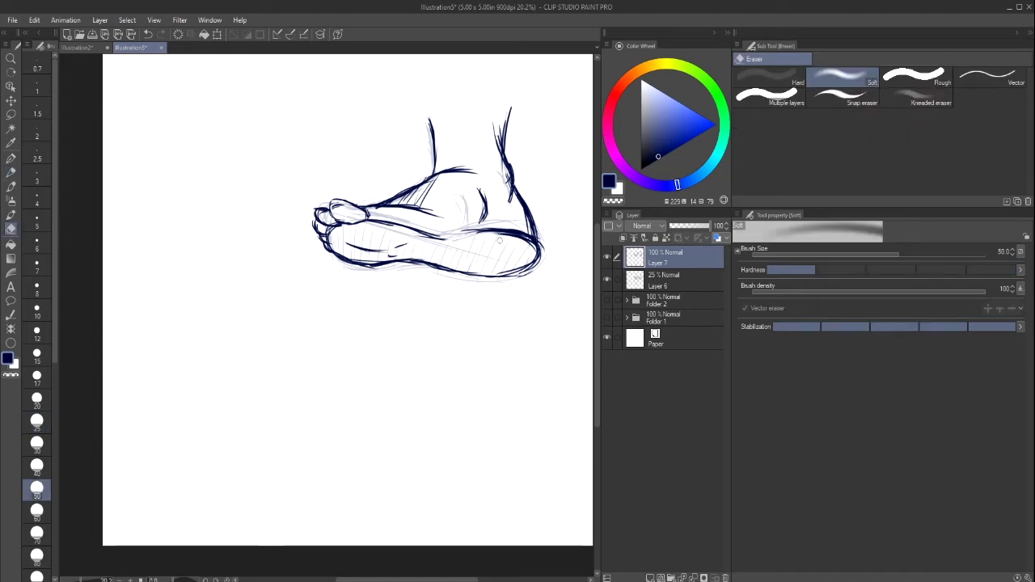
pyautogui.moveTo(546, 237); pyautogui.dragTo(541, 259)
pyautogui.moveTo(540, 233); pyautogui.dragTo(519, 278)
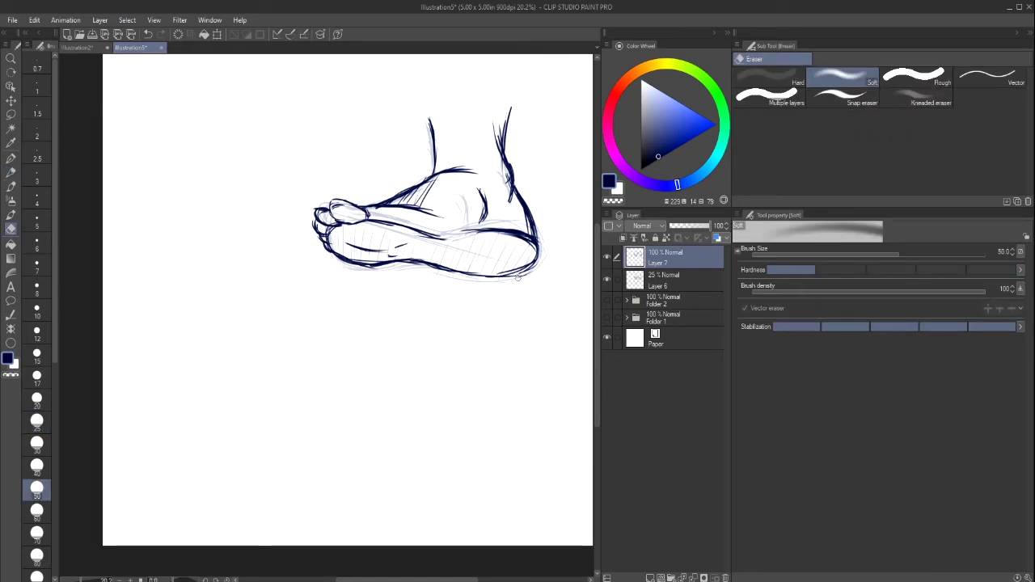
pyautogui.click(11, 174)
pyautogui.moveTo(449, 271)
pyautogui.mouseDown()
pyautogui.moveTo(531, 270)
pyautogui.moveTo(537, 246)
pyautogui.mouseUp()
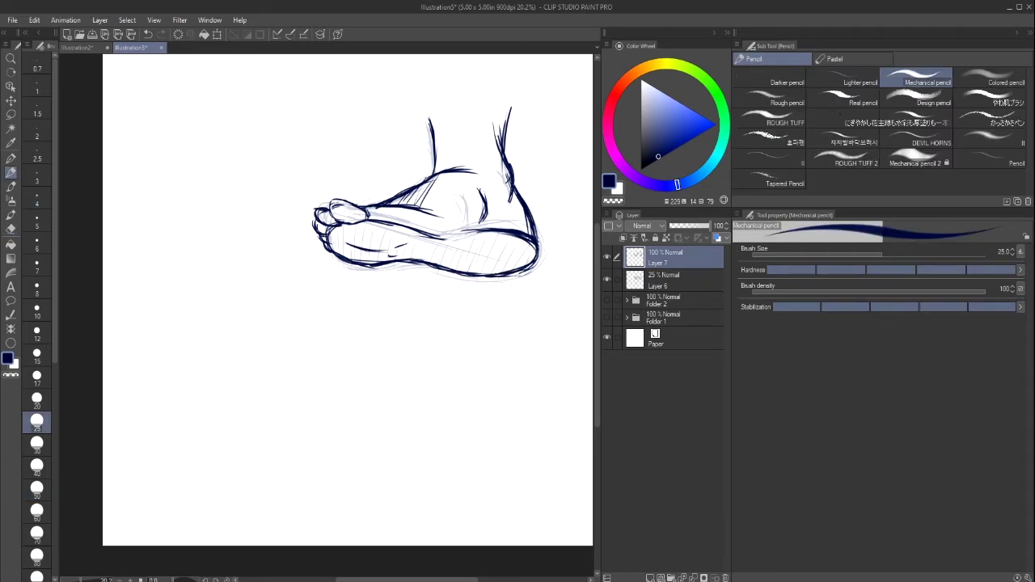
# Darken the front-of-leg line above the instep and extend it slightly upward.
pyautogui.moveTo(432, 133); pyautogui.dragTo(434, 173)
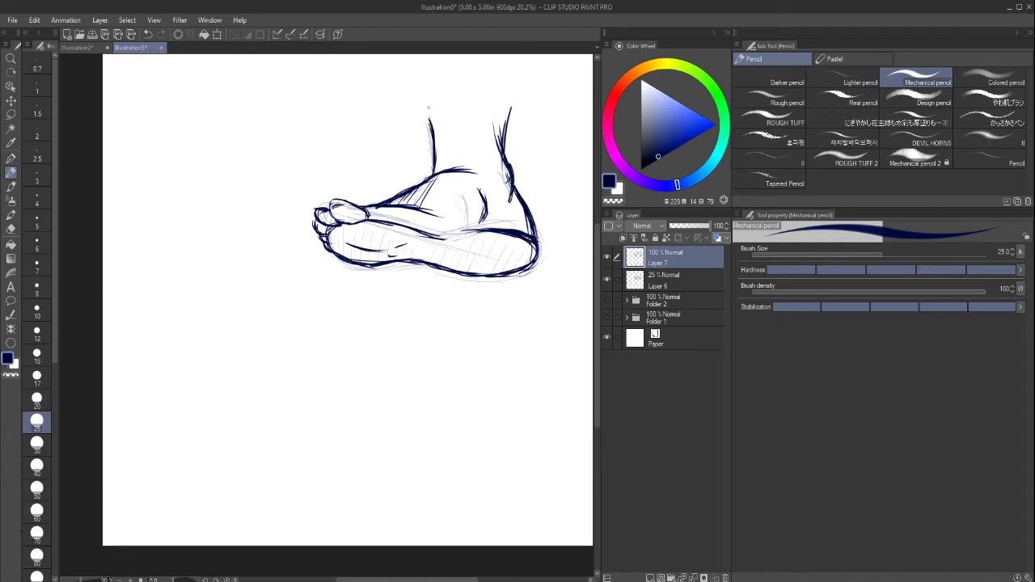
pyautogui.moveTo(430, 108); pyautogui.dragTo(436, 170)
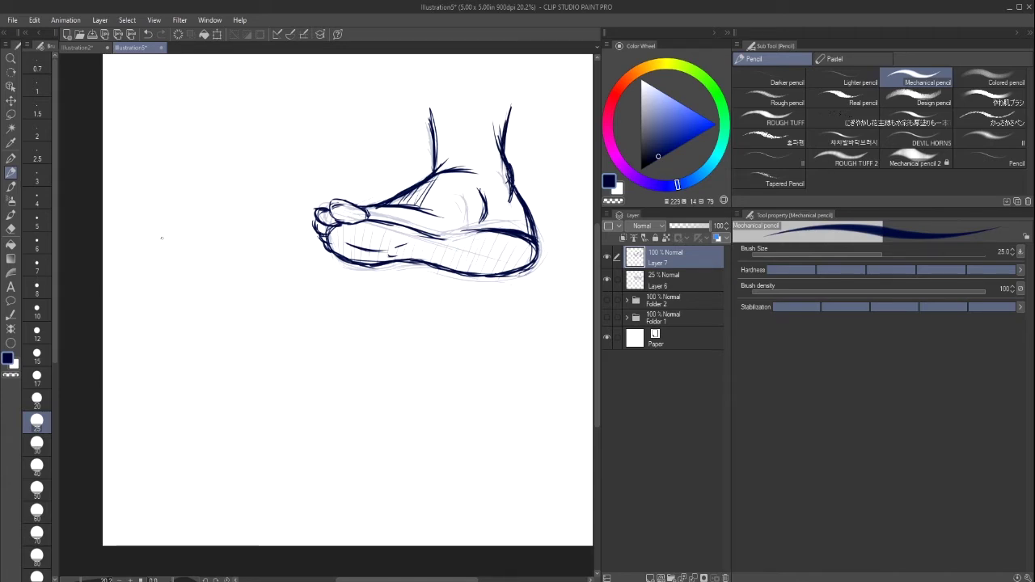
# Erase the rough underside between arch and heel, redraw it as one line, and clean up the sole's upper edge at the arch.
pyautogui.click(10, 228)
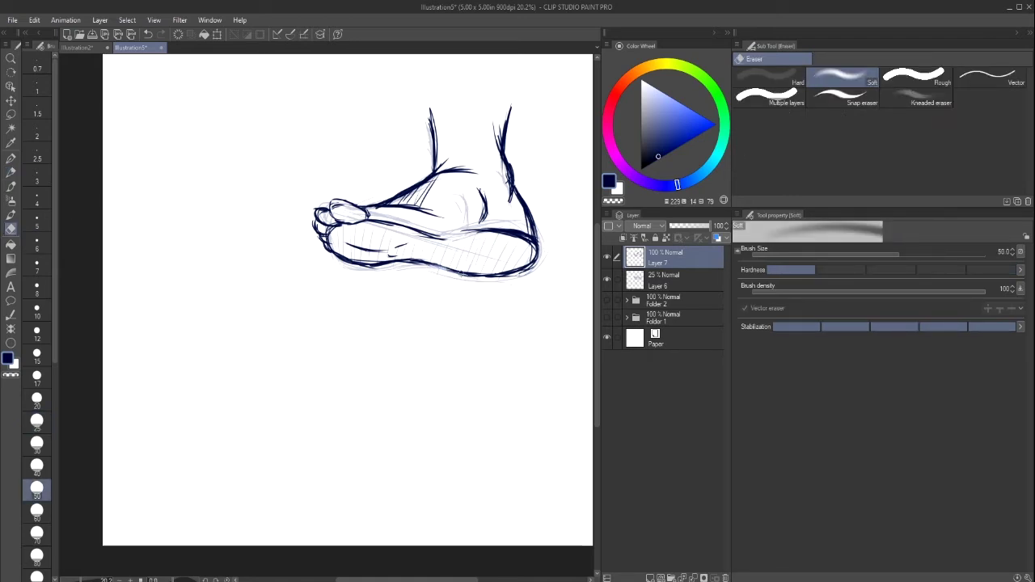
pyautogui.moveTo(461, 274); pyautogui.dragTo(487, 276)
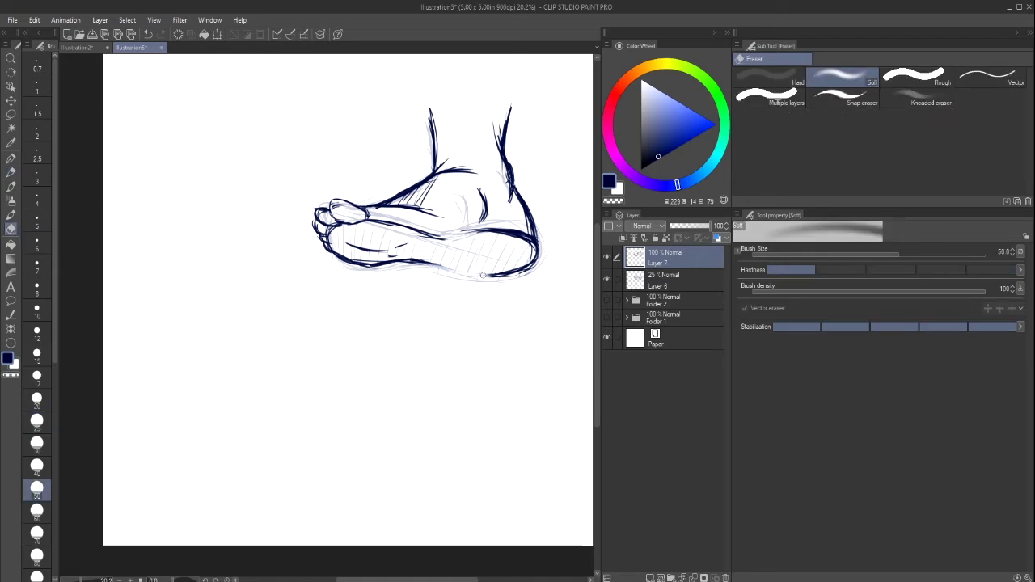
pyautogui.click(11, 173)
pyautogui.moveTo(421, 263)
pyautogui.mouseDown()
pyautogui.moveTo(490, 276)
pyautogui.moveTo(530, 263)
pyautogui.moveTo(526, 239)
pyautogui.mouseUp()
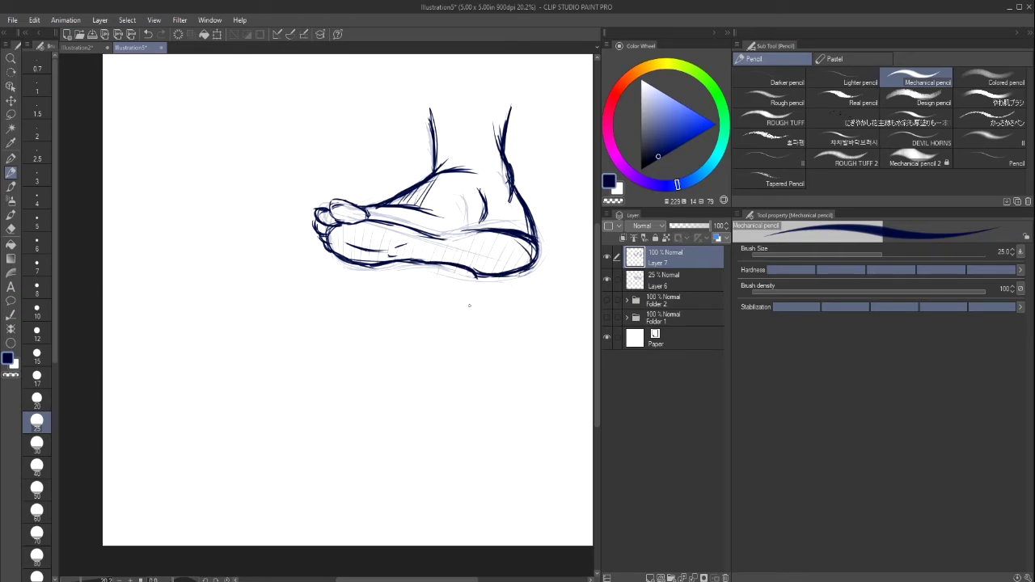
pyautogui.click(11, 228)
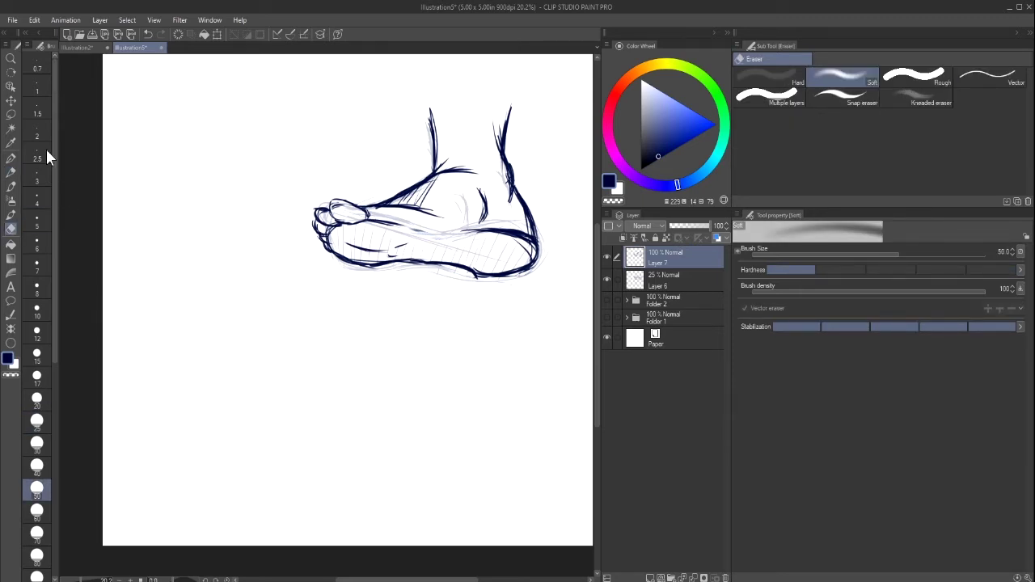
pyautogui.click(12, 173)
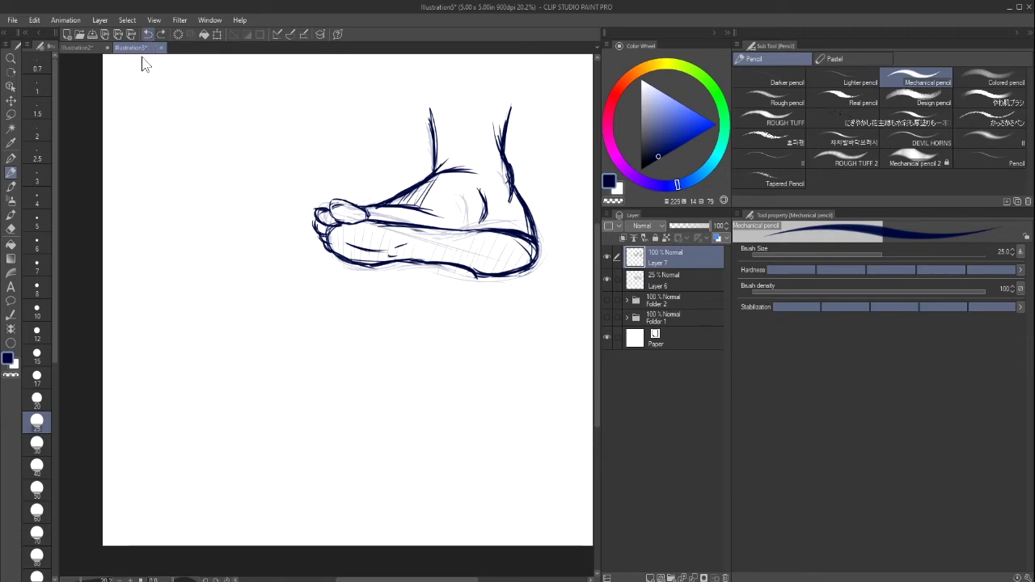
# Erase the big toe's outline on the instep side, redraw its upper edge, and remove the stray mark under the heel.
pyautogui.click(9, 230)
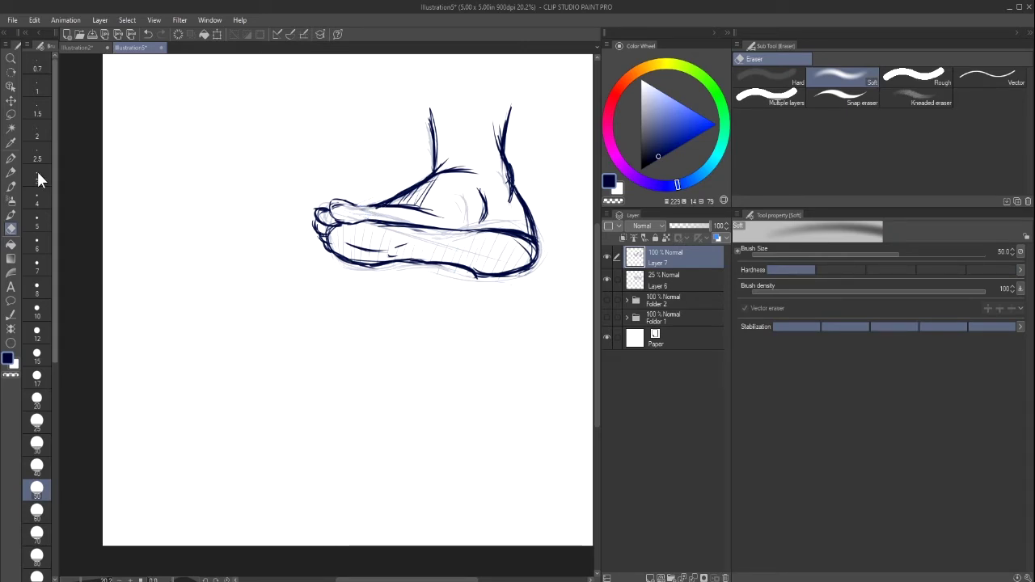
pyautogui.click(10, 172)
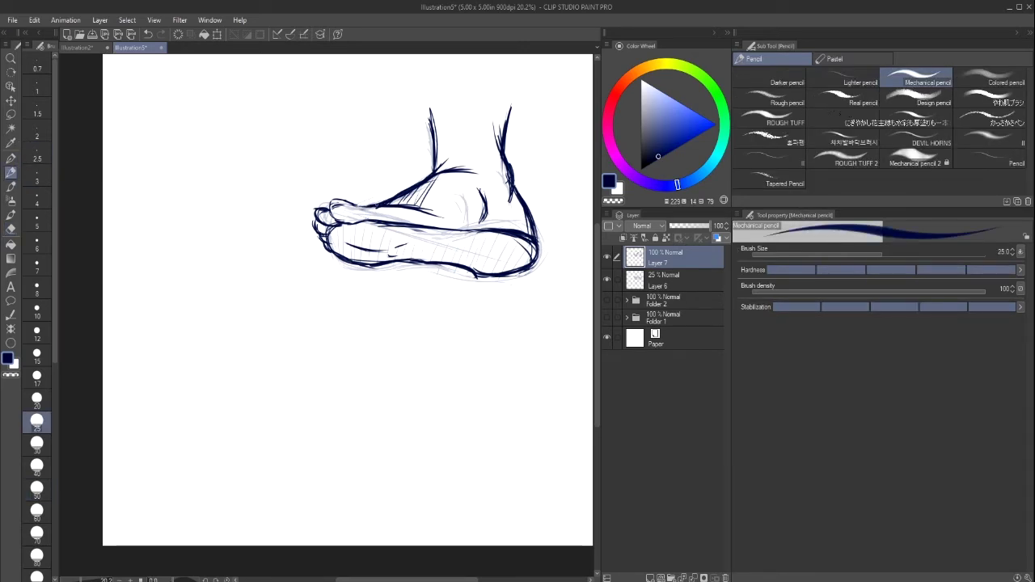
pyautogui.moveTo(335, 201); pyautogui.dragTo(359, 206)
pyautogui.click(11, 228)
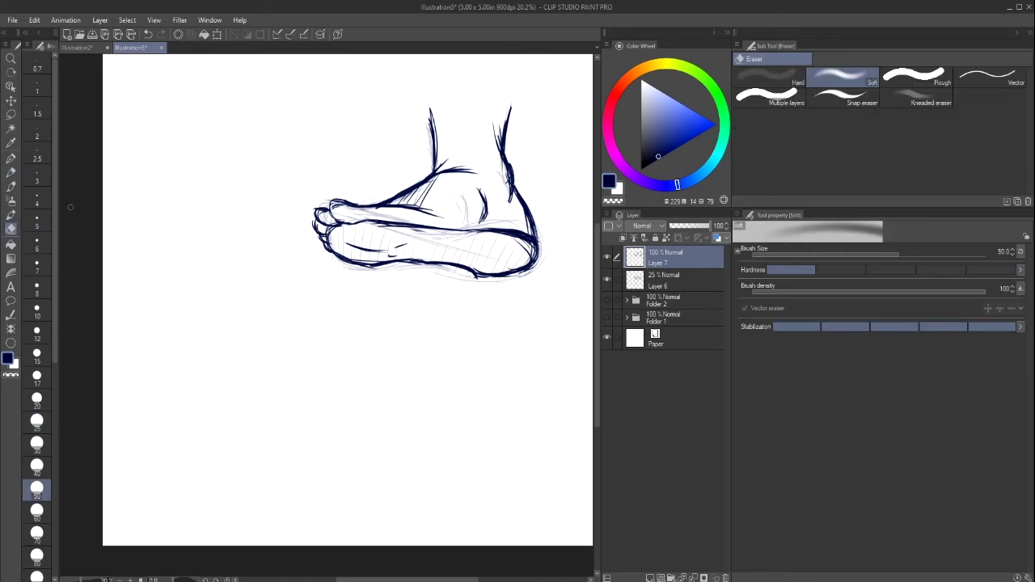
pyautogui.moveTo(471, 280)
pyautogui.mouseDown()
pyautogui.moveTo(496, 279)
pyautogui.moveTo(481, 280)
pyautogui.mouseUp()
# Check the earlier foot drawings in Folder 2 and Folder 1 and the current foot's layers by toggling their visibility.
pyautogui.click(608, 300)
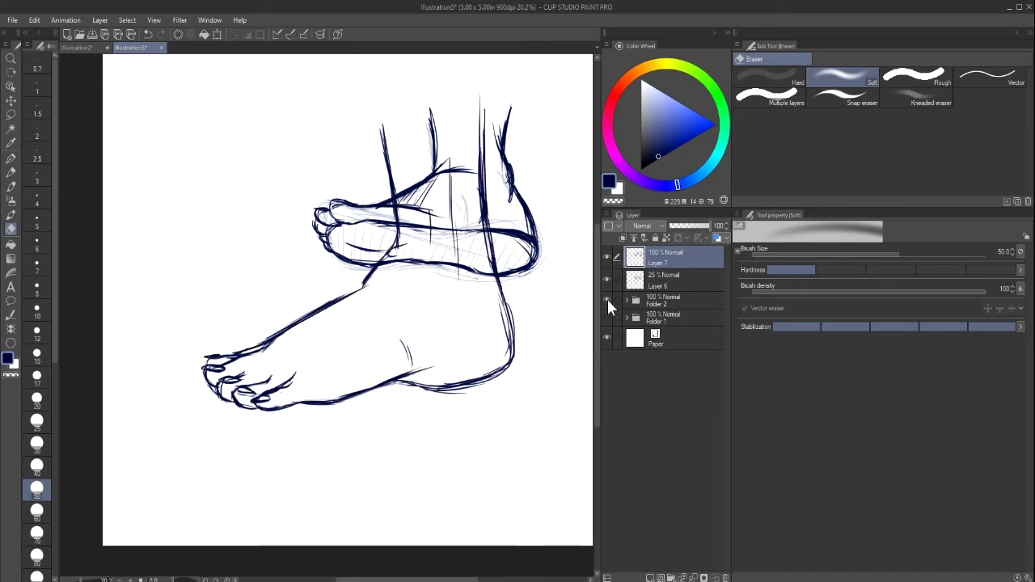
pyautogui.click(607, 300)
pyautogui.click(607, 316)
pyautogui.click(608, 318)
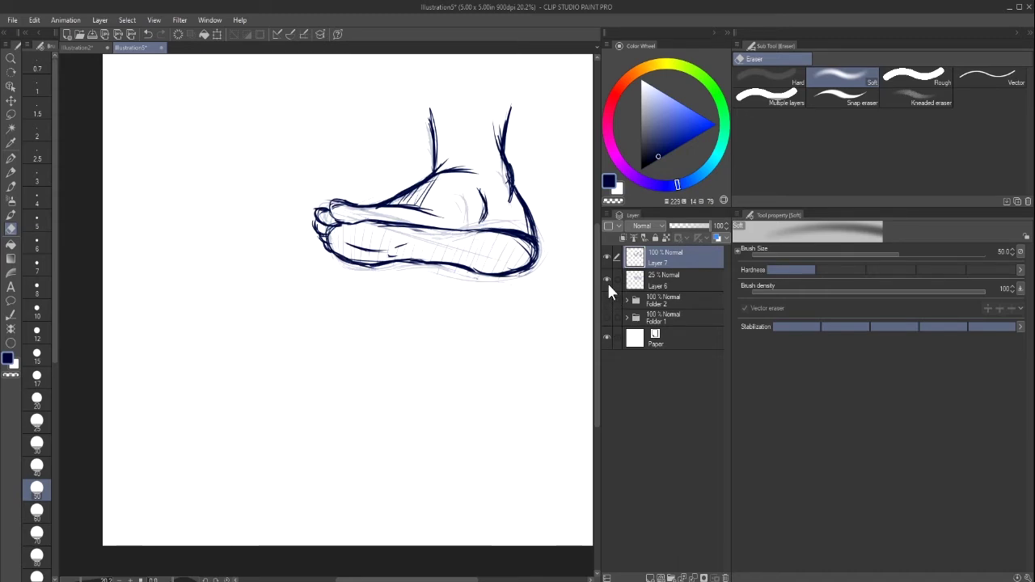
pyautogui.click(608, 280)
pyautogui.click(606, 258)
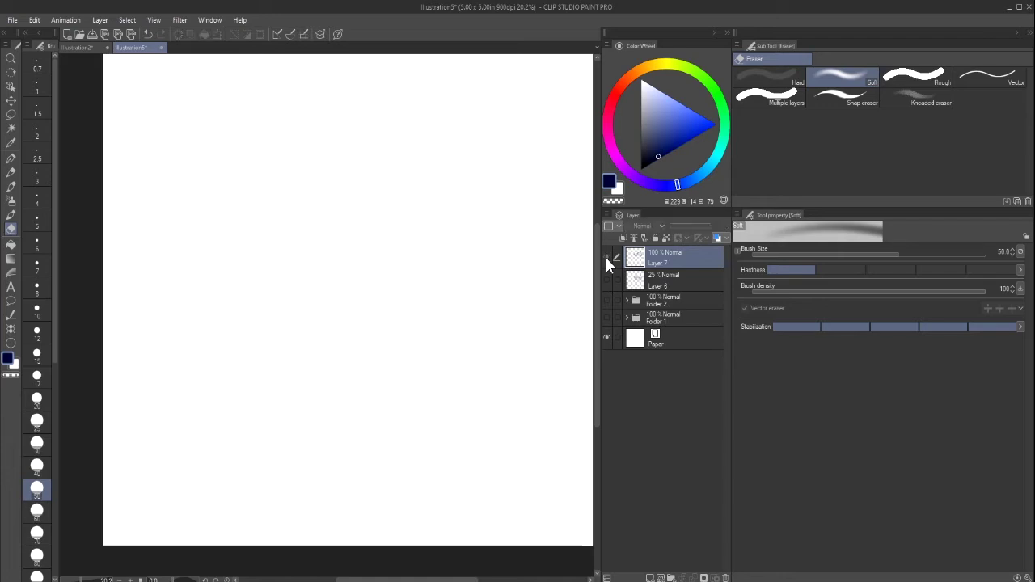
pyautogui.click(606, 257)
pyautogui.click(606, 279)
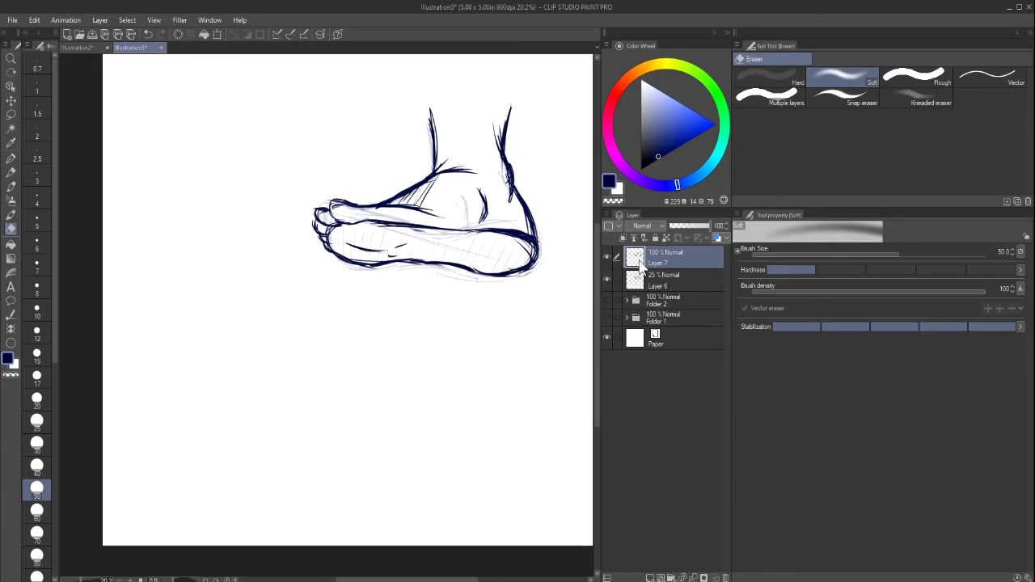
# Add a new vector layer above the refined foot drawing.
pyautogui.click(660, 578)
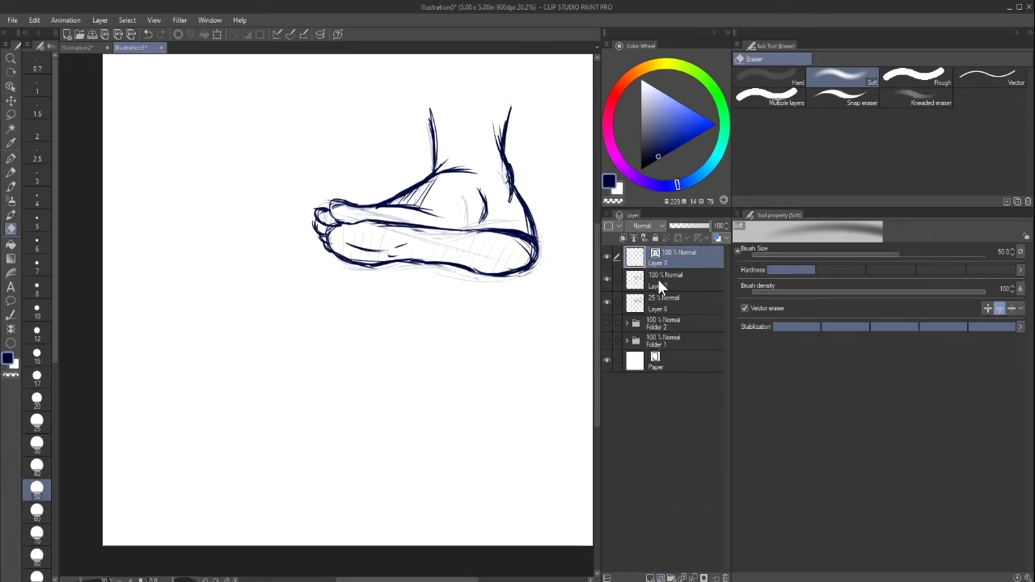
pyautogui.click(657, 277)
pyautogui.click(614, 302)
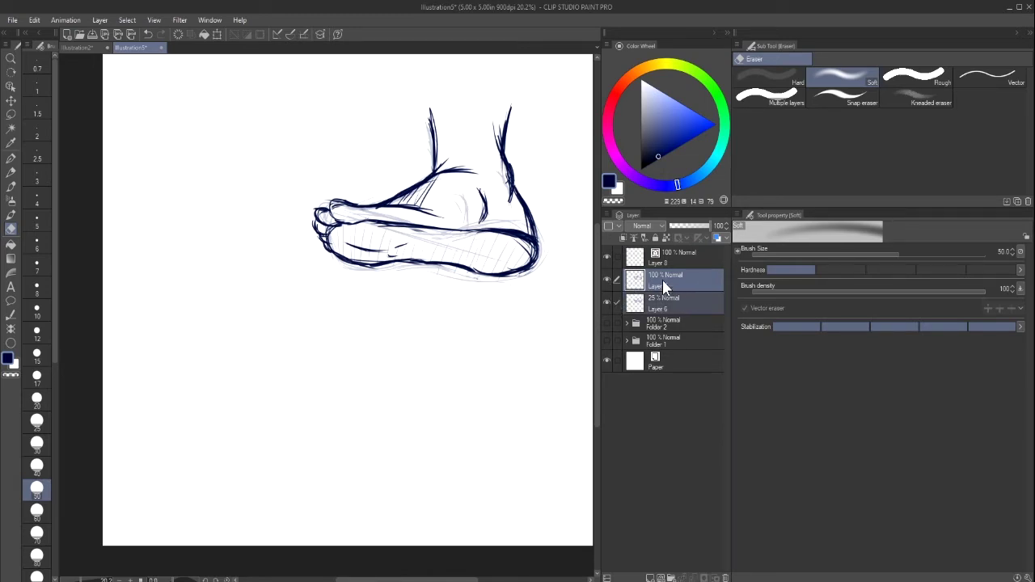
pyautogui.click(662, 280)
pyautogui.click(607, 279)
pyautogui.click(607, 279)
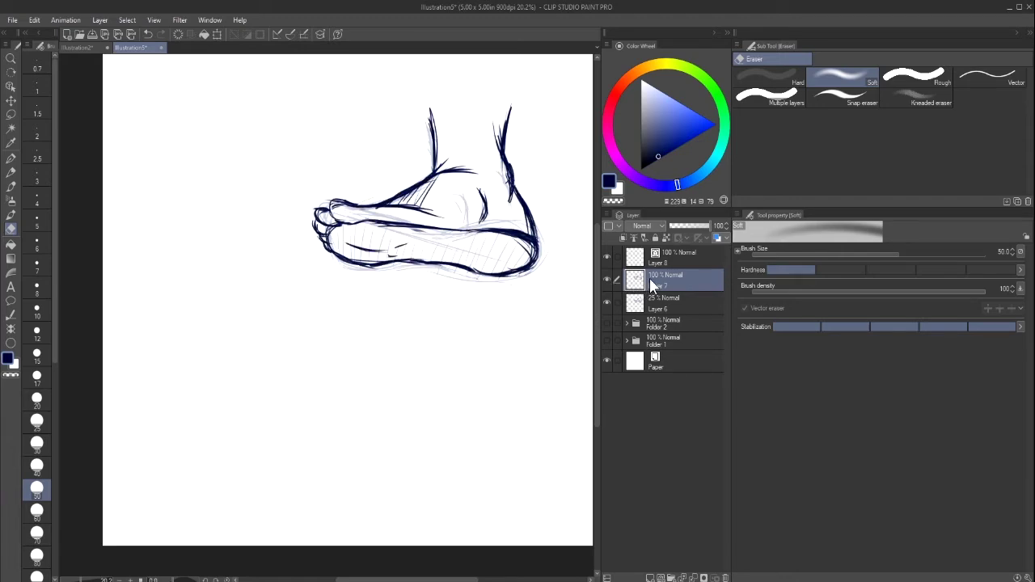
pyautogui.click(649, 255)
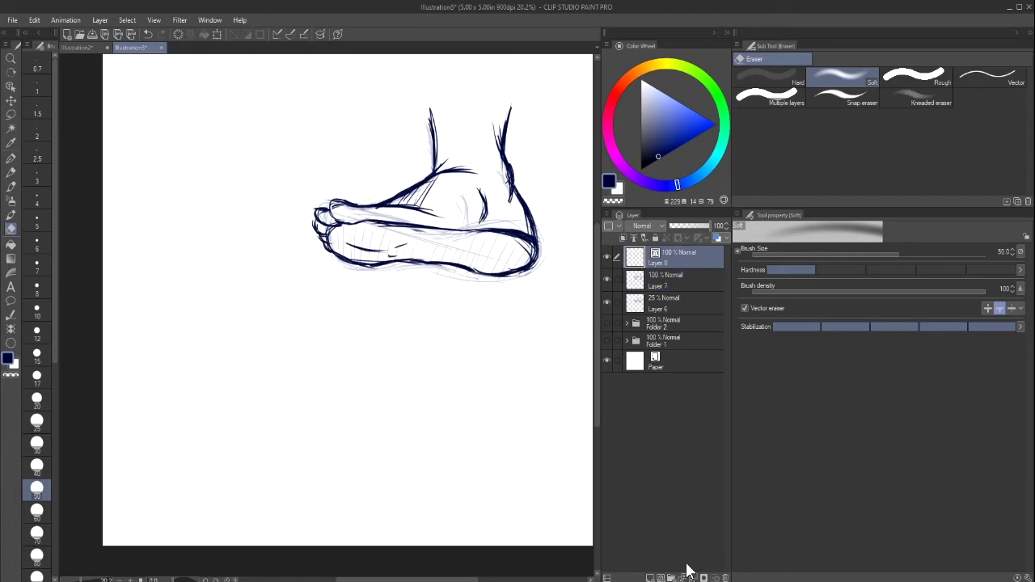
# Group Layer 8, Layer 7 and Layer 6 into a new folder, collapse it and hide it.
pyautogui.click(672, 578)
pyautogui.click(644, 275)
pyautogui.keyDown('ctrl'); pyautogui.click(625, 297); pyautogui.keyUp('ctrl')
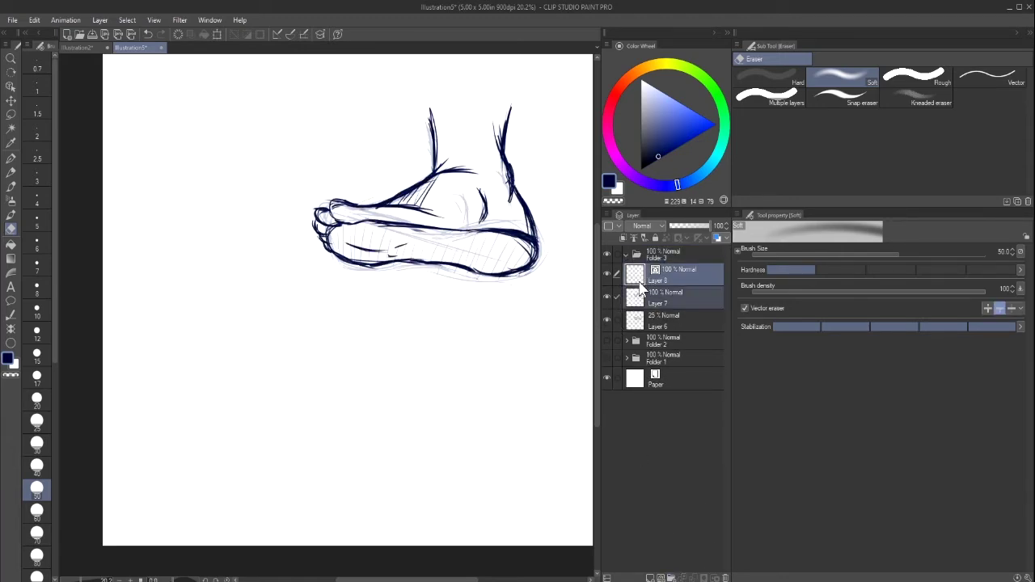
pyautogui.moveTo(643, 271)
pyautogui.mouseDown()
pyautogui.moveTo(646, 289)
pyautogui.moveTo(639, 265)
pyautogui.mouseUp()
pyautogui.click(632, 319)
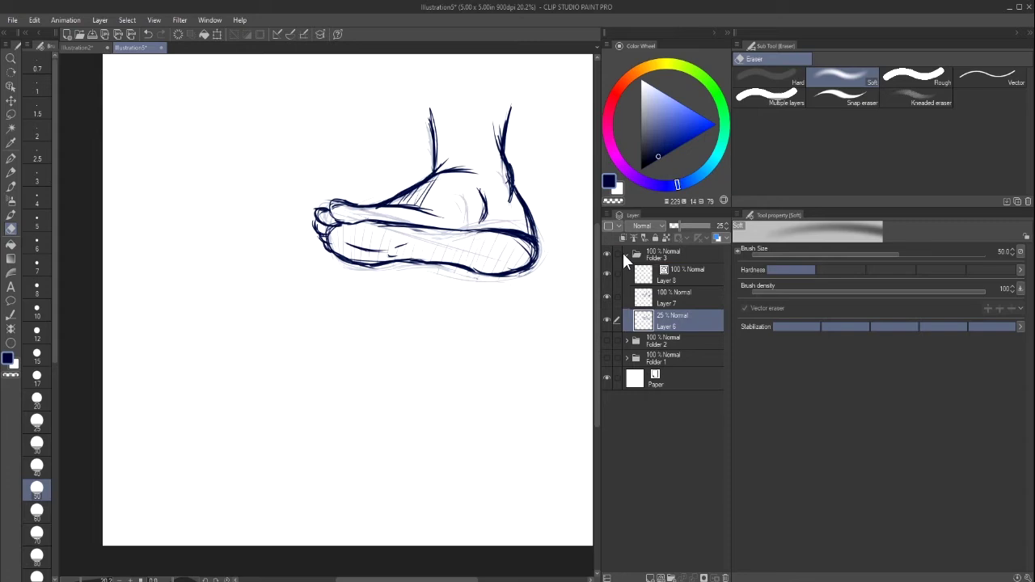
pyautogui.click(625, 254)
pyautogui.click(608, 253)
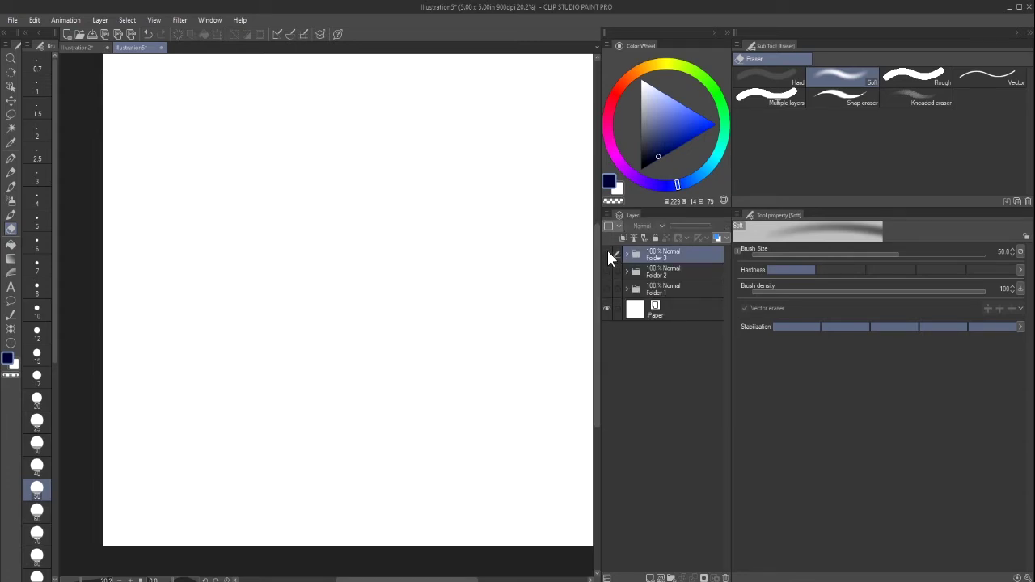
# Add a new raster layer above the three folders and keep all the earlier foot drawings hidden.
pyautogui.click(650, 578)
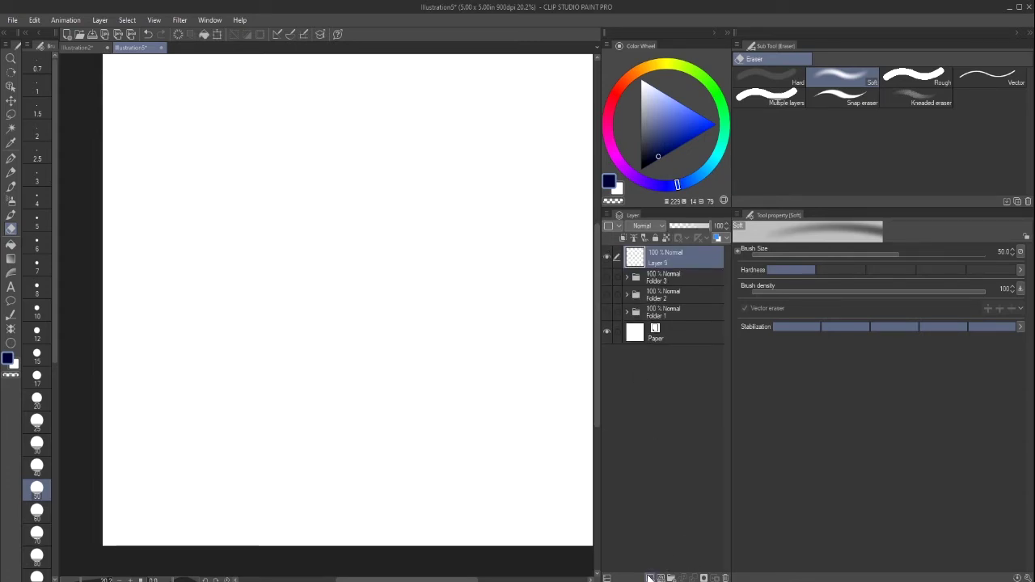
pyautogui.click(607, 312)
pyautogui.click(607, 312)
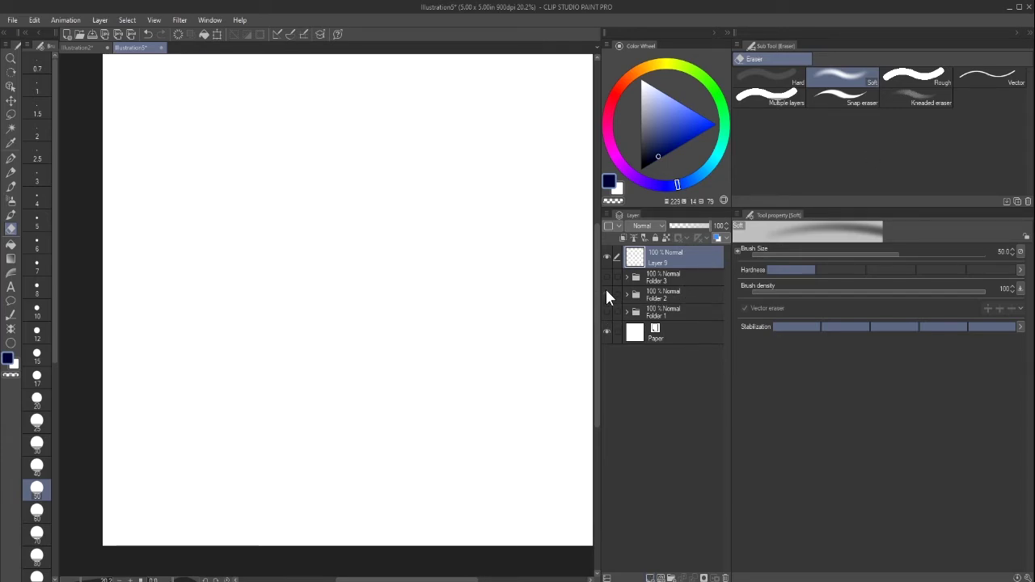
pyautogui.click(607, 292)
pyautogui.click(607, 292)
pyautogui.click(607, 276)
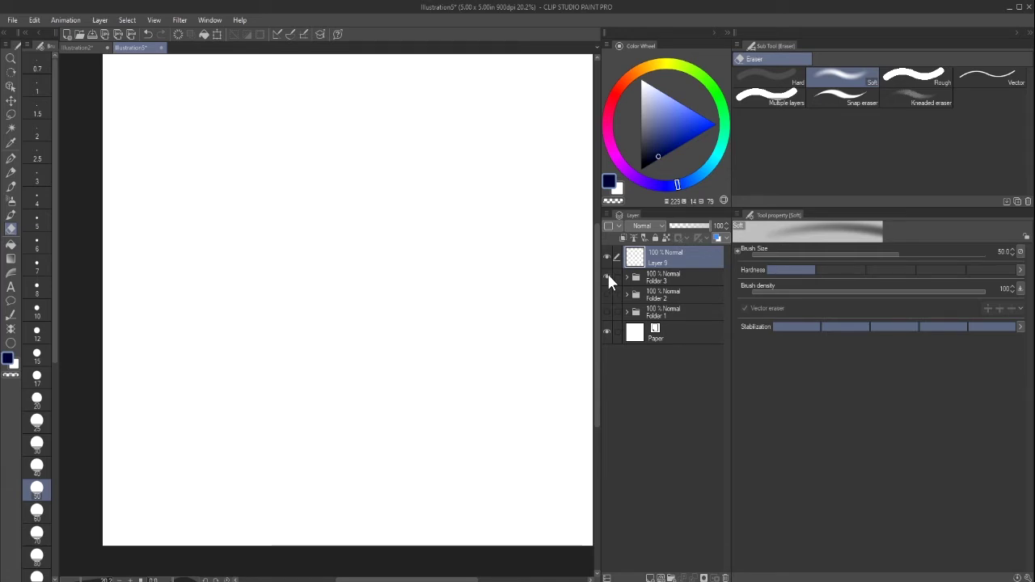
pyautogui.click(608, 277)
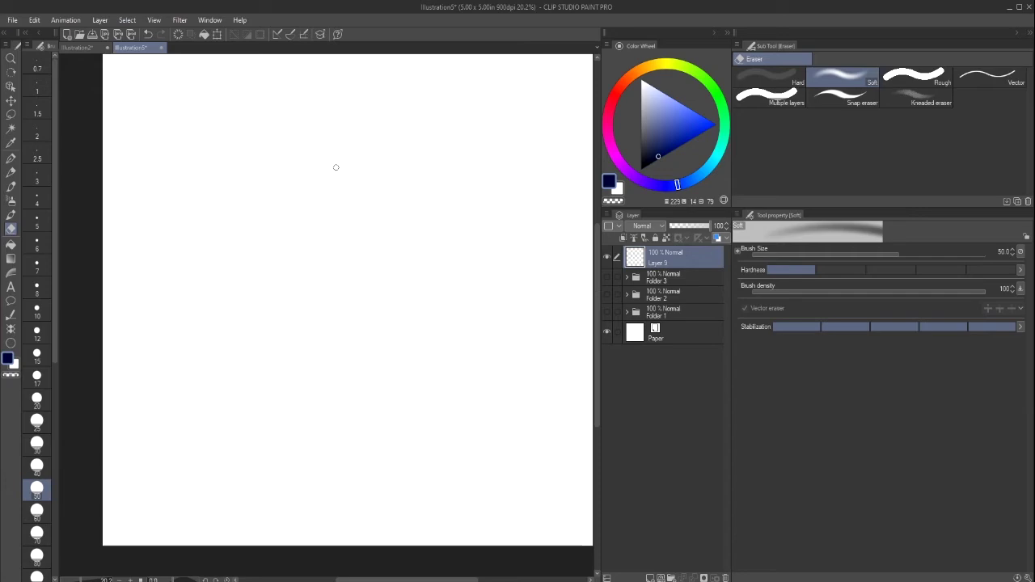
# Sketch both sides of a lower leg with the Mechanical pencil, with an ankle bump on the right and both lines flaring into the heel.
pyautogui.click(11, 172)
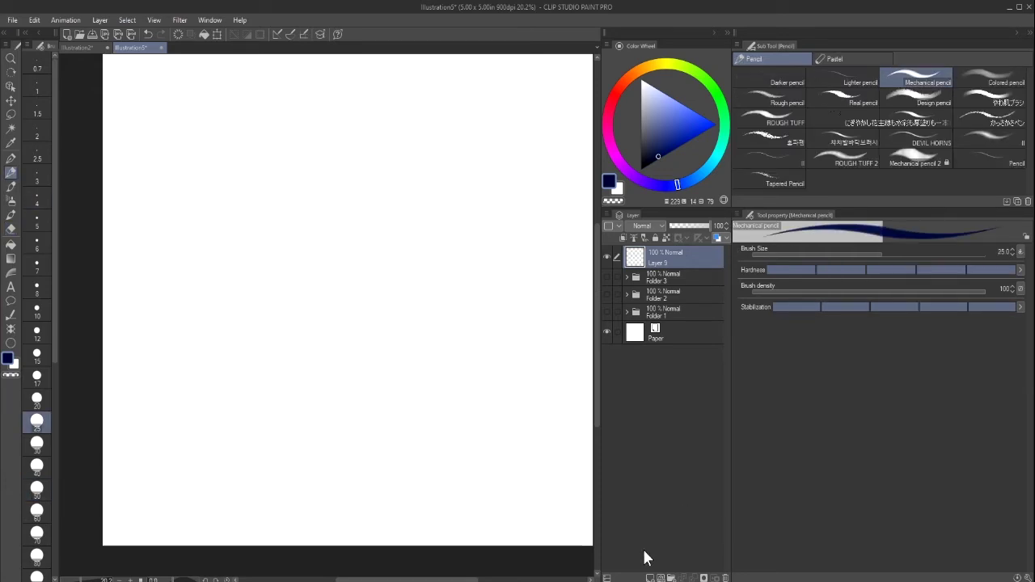
pyautogui.moveTo(338, 89); pyautogui.dragTo(326, 166)
pyautogui.moveTo(334, 116)
pyautogui.mouseDown()
pyautogui.moveTo(323, 221)
pyautogui.moveTo(324, 202)
pyautogui.moveTo(344, 279)
pyautogui.mouseUp()
pyautogui.moveTo(326, 228); pyautogui.dragTo(353, 313)
pyautogui.moveTo(340, 277)
pyautogui.mouseDown()
pyautogui.moveTo(337, 305)
pyautogui.moveTo(311, 336)
pyautogui.mouseUp()
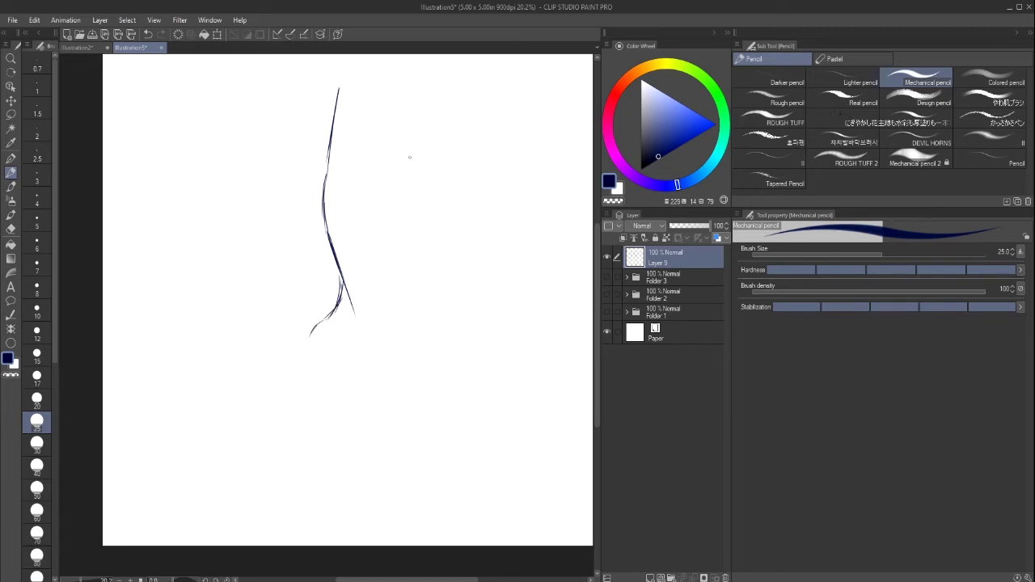
pyautogui.moveTo(420, 126)
pyautogui.mouseDown()
pyautogui.moveTo(422, 112)
pyautogui.moveTo(415, 159)
pyautogui.moveTo(435, 205)
pyautogui.mouseUp()
pyautogui.moveTo(421, 165)
pyautogui.mouseDown()
pyautogui.moveTo(435, 204)
pyautogui.moveTo(417, 252)
pyautogui.moveTo(444, 309)
pyautogui.moveTo(446, 343)
pyautogui.moveTo(422, 351)
pyautogui.mouseUp()
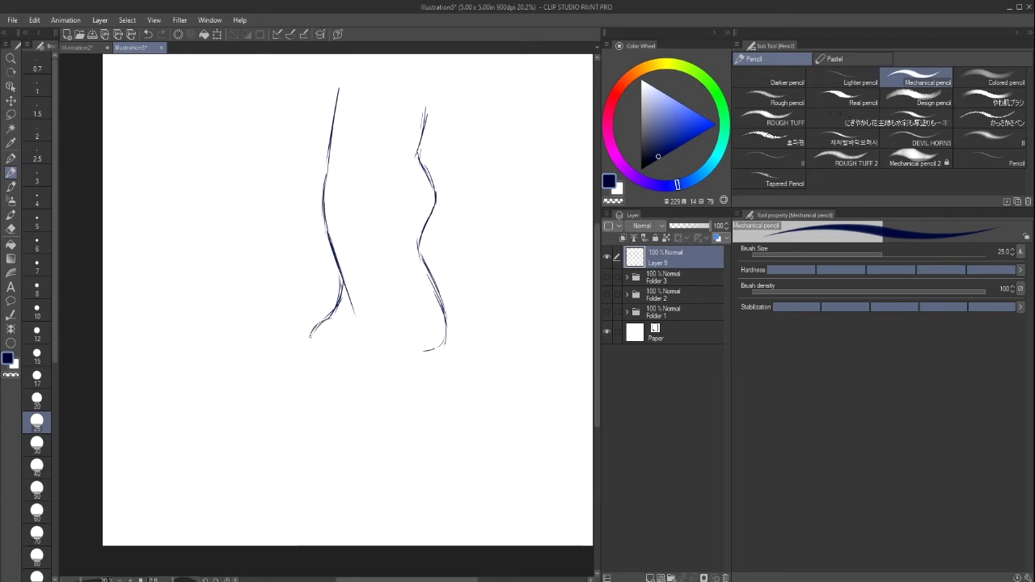
# Draw the rounded base of the heel joining both leg contours and add short crease lines inside it.
pyautogui.moveTo(314, 327)
pyautogui.mouseDown()
pyautogui.moveTo(351, 353)
pyautogui.moveTo(326, 363)
pyautogui.moveTo(365, 367)
pyautogui.mouseUp()
pyautogui.moveTo(332, 328); pyautogui.dragTo(376, 333)
pyautogui.moveTo(309, 335); pyautogui.dragTo(358, 365)
pyautogui.moveTo(355, 365)
pyautogui.mouseDown()
pyautogui.moveTo(404, 365)
pyautogui.moveTo(449, 329)
pyautogui.mouseUp()
pyautogui.moveTo(446, 311)
pyautogui.mouseDown()
pyautogui.moveTo(438, 353)
pyautogui.moveTo(424, 361)
pyautogui.mouseUp()
pyautogui.moveTo(436, 287)
pyautogui.mouseDown()
pyautogui.moveTo(447, 317)
pyautogui.moveTo(425, 359)
pyautogui.mouseUp()
pyautogui.moveTo(439, 294); pyautogui.dragTo(427, 356)
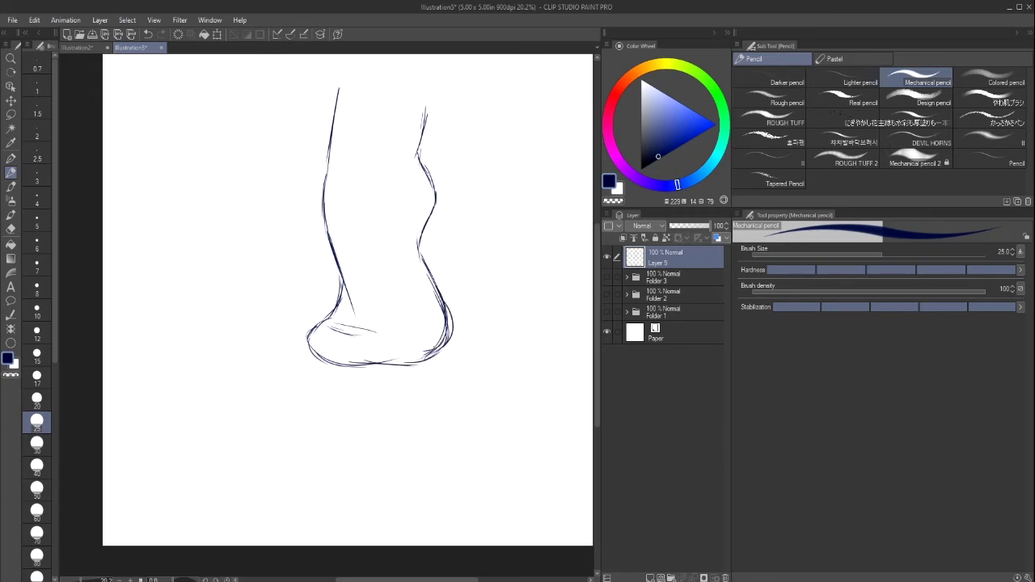
# Reinforce the right contour from the heel up to the ankle and round out the ankle bump.
pyautogui.moveTo(428, 266); pyautogui.dragTo(446, 351)
pyautogui.moveTo(420, 241); pyautogui.dragTo(443, 295)
pyautogui.moveTo(421, 221)
pyautogui.mouseDown()
pyautogui.moveTo(444, 295)
pyautogui.moveTo(427, 269)
pyautogui.mouseUp()
pyautogui.moveTo(417, 156)
pyautogui.mouseDown()
pyautogui.moveTo(435, 172)
pyautogui.moveTo(424, 218)
pyautogui.mouseUp()
pyautogui.moveTo(433, 175)
pyautogui.mouseDown()
pyautogui.moveTo(440, 208)
pyautogui.moveTo(440, 178)
pyautogui.mouseUp()
pyautogui.moveTo(440, 171)
pyautogui.mouseDown()
pyautogui.moveTo(425, 222)
pyautogui.moveTo(437, 194)
pyautogui.moveTo(416, 160)
pyautogui.moveTo(423, 120)
pyautogui.mouseUp()
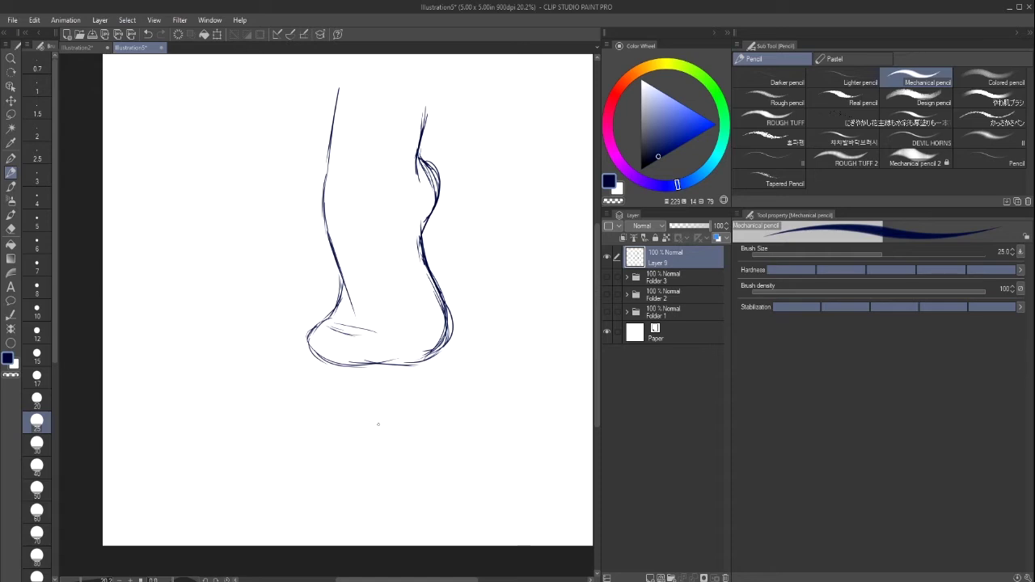
# Erase the overshooting line inside the heel with the Soft eraser and redraw the contour around the left side and base.
pyautogui.click(10, 228)
pyautogui.moveTo(353, 314)
pyautogui.mouseDown()
pyautogui.moveTo(352, 278)
pyautogui.moveTo(349, 317)
pyautogui.mouseUp()
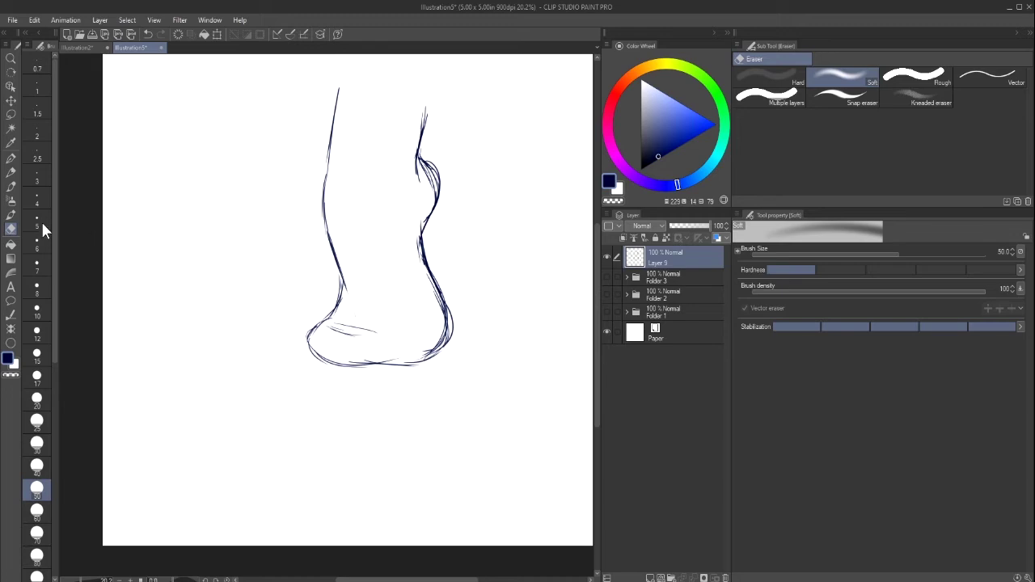
pyautogui.click(10, 172)
pyautogui.moveTo(342, 266)
pyautogui.mouseDown()
pyautogui.moveTo(342, 302)
pyautogui.moveTo(317, 325)
pyautogui.moveTo(309, 356)
pyautogui.moveTo(387, 358)
pyautogui.moveTo(444, 317)
pyautogui.mouseUp()
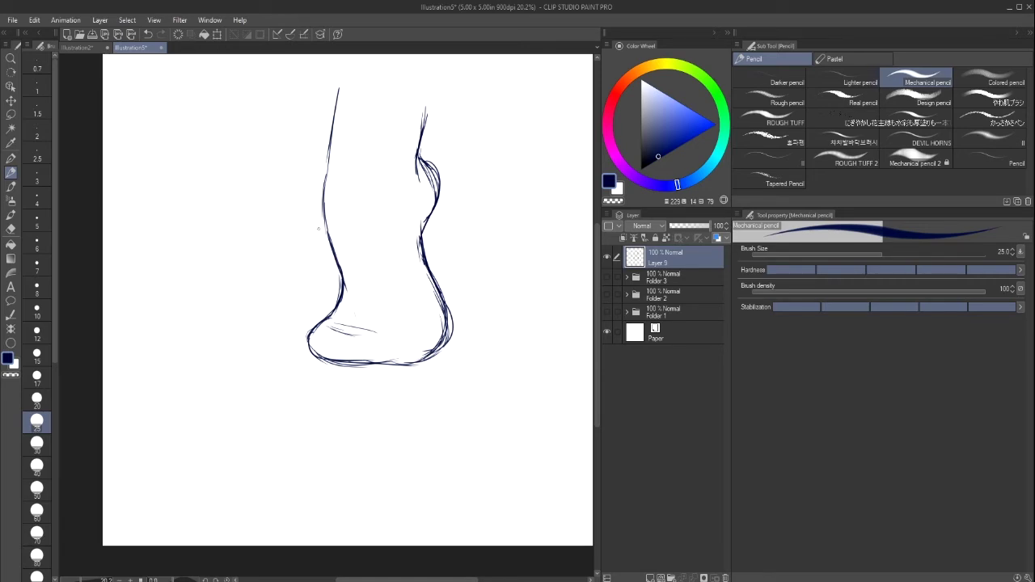
# Strengthen the left leg contour and extend the right leg line down inside the ankle bump.
pyautogui.moveTo(324, 244); pyautogui.dragTo(329, 172)
pyautogui.moveTo(417, 189); pyautogui.dragTo(425, 99)
pyautogui.moveTo(413, 207); pyautogui.dragTo(418, 160)
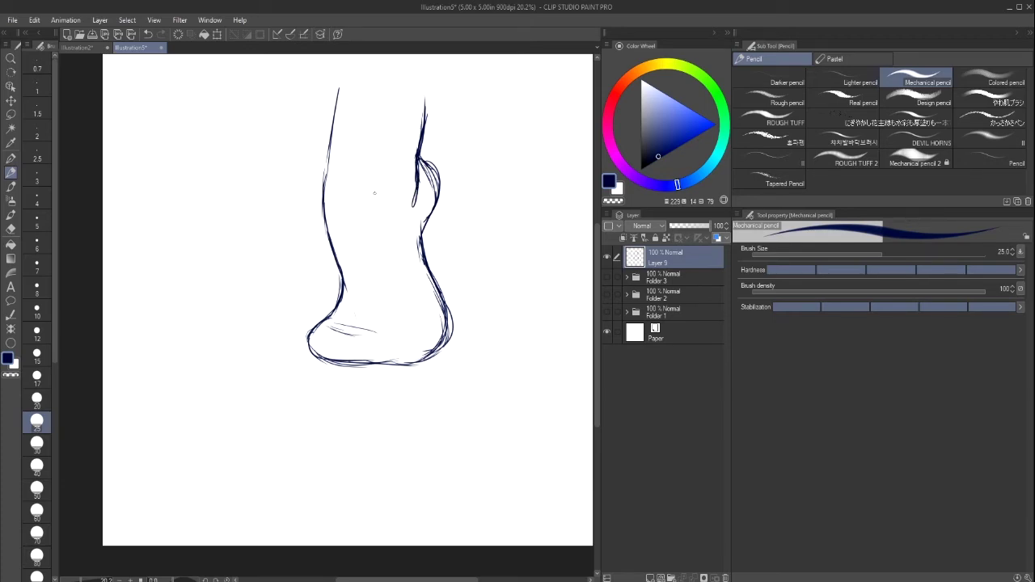
pyautogui.moveTo(380, 212); pyautogui.dragTo(397, 271)
pyautogui.moveTo(381, 191)
pyautogui.mouseDown()
pyautogui.moveTo(399, 283)
pyautogui.moveTo(393, 271)
pyautogui.mouseUp()
pyautogui.click(151, 33)
pyautogui.click(150, 34)
pyautogui.click(151, 33)
pyautogui.moveTo(376, 184); pyautogui.dragTo(390, 251)
pyautogui.moveTo(379, 211); pyautogui.dragTo(396, 270)
pyautogui.moveTo(378, 209); pyautogui.dragTo(397, 273)
pyautogui.click(151, 33)
pyautogui.click(150, 32)
# Draw a slanted line inside the leg beside the ankle and darken the outline along the heel's right side and base.
pyautogui.moveTo(389, 195); pyautogui.dragTo(415, 296)
pyautogui.moveTo(419, 214)
pyautogui.mouseDown()
pyautogui.moveTo(447, 318)
pyautogui.moveTo(434, 352)
pyautogui.mouseUp()
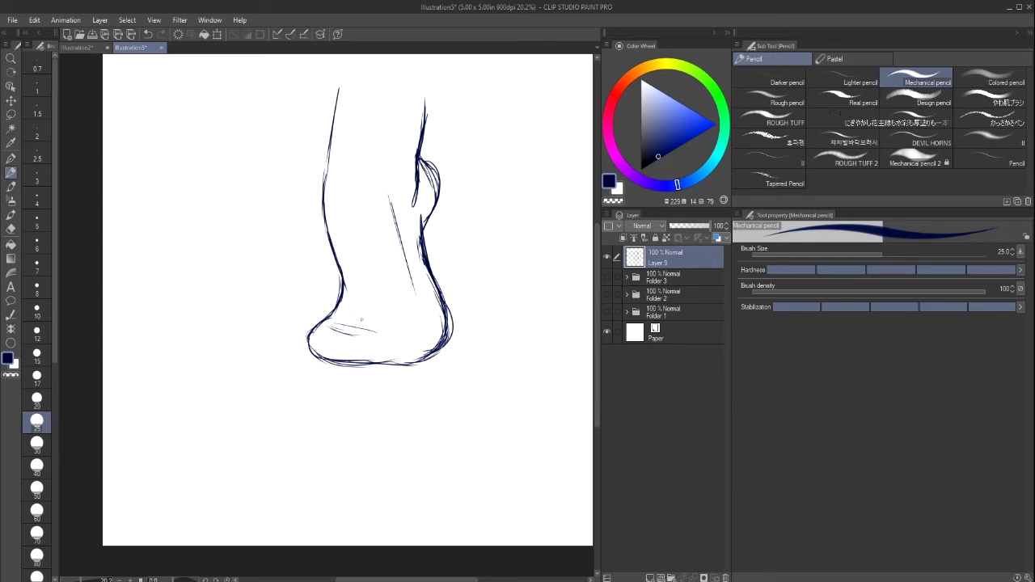
pyautogui.moveTo(325, 320)
pyautogui.mouseDown()
pyautogui.moveTo(309, 343)
pyautogui.moveTo(369, 363)
pyautogui.moveTo(415, 359)
pyautogui.mouseUp()
# Darken the left contour just above the heel and thicken and extend its upper part up the leg.
pyautogui.moveTo(343, 274)
pyautogui.mouseDown()
pyautogui.moveTo(349, 301)
pyautogui.moveTo(337, 310)
pyautogui.mouseUp()
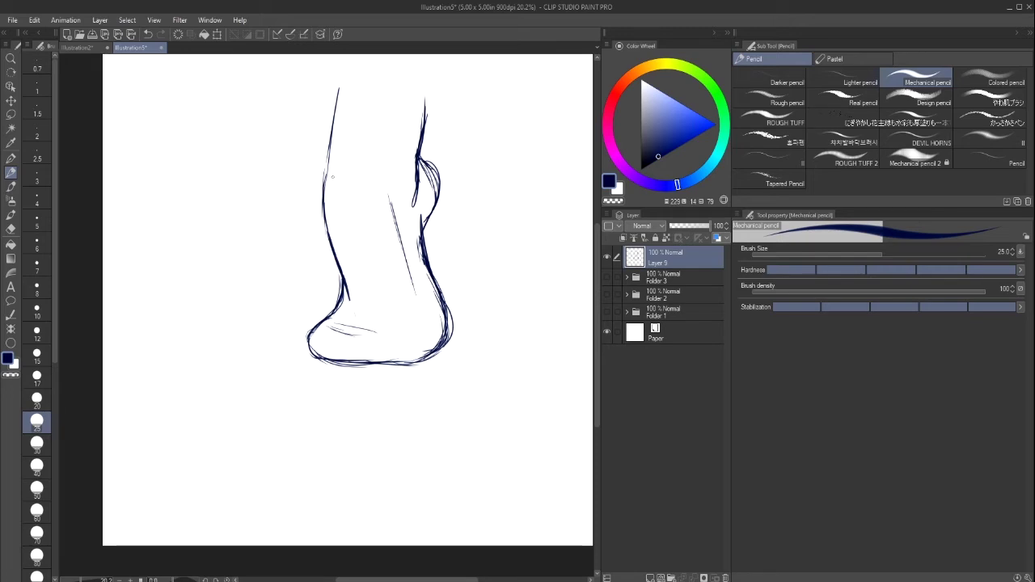
pyautogui.moveTo(338, 74); pyautogui.dragTo(323, 192)
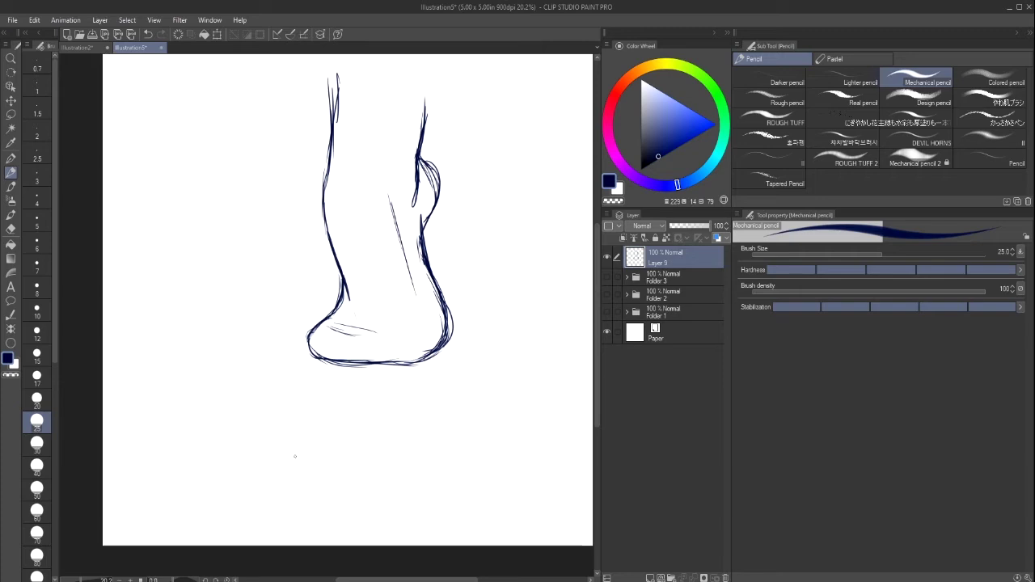
pyautogui.moveTo(335, 91); pyautogui.dragTo(324, 192)
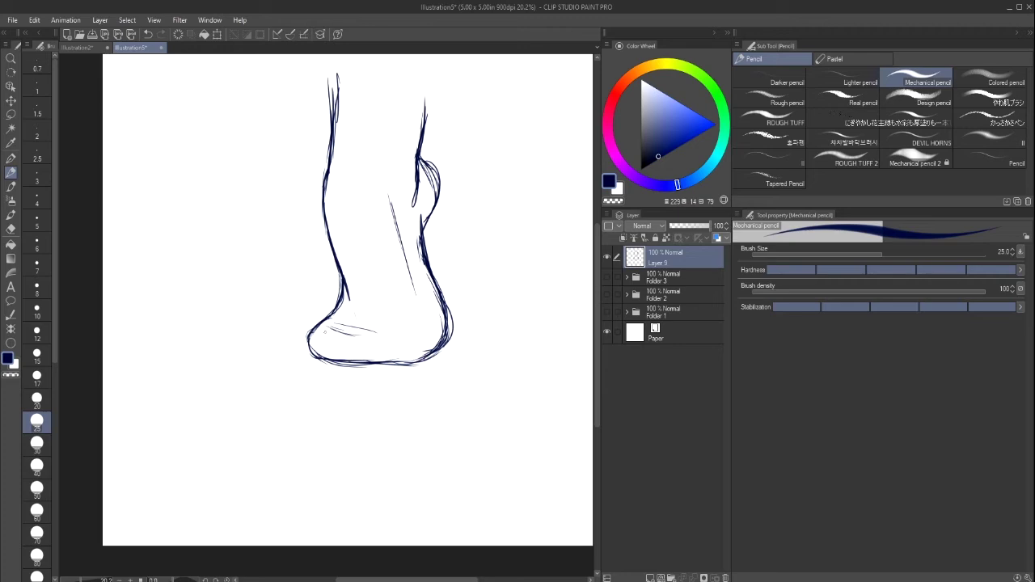
# Strengthen the upper end of the leg's right contour line.
pyautogui.moveTo(314, 328)
pyautogui.mouseDown()
pyautogui.moveTo(312, 350)
pyautogui.moveTo(392, 358)
pyautogui.moveTo(434, 351)
pyautogui.moveTo(441, 319)
pyautogui.moveTo(394, 355)
pyautogui.moveTo(429, 354)
pyautogui.mouseUp()
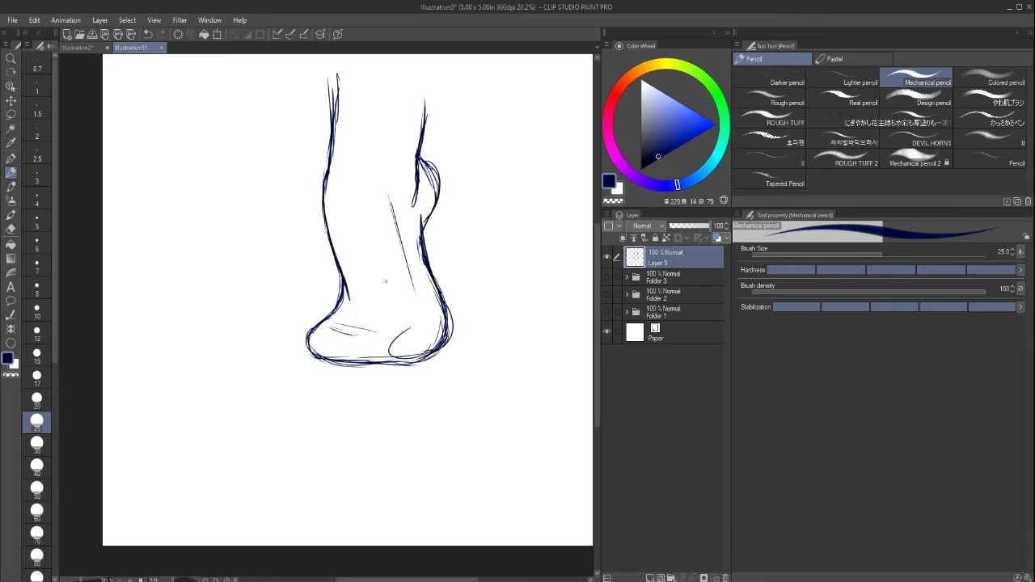
pyautogui.click(148, 35)
pyautogui.moveTo(419, 152); pyautogui.dragTo(426, 85)
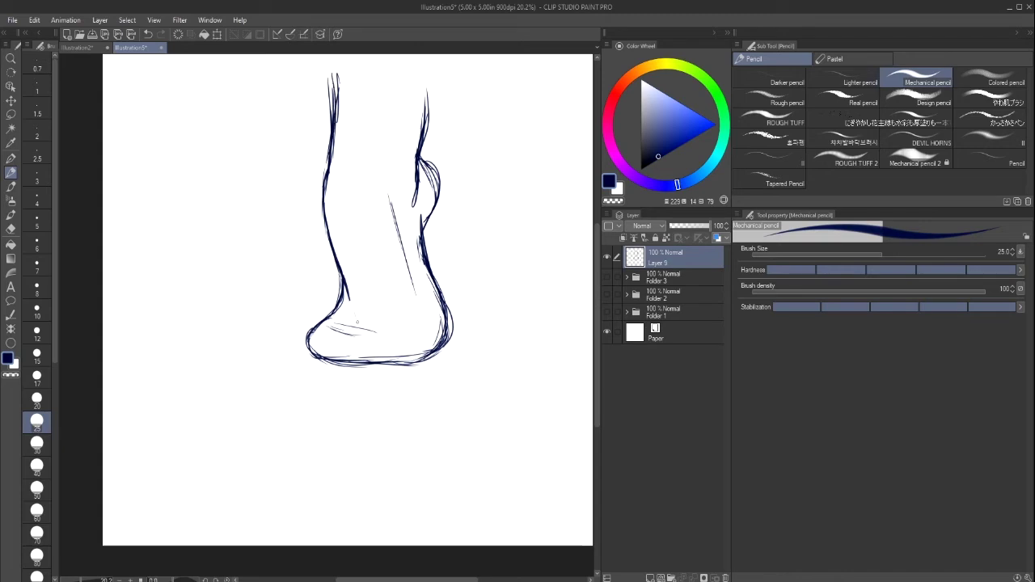
pyautogui.moveTo(400, 338)
pyautogui.mouseDown()
pyautogui.moveTo(422, 348)
pyautogui.moveTo(328, 317)
pyautogui.moveTo(368, 350)
pyautogui.mouseUp()
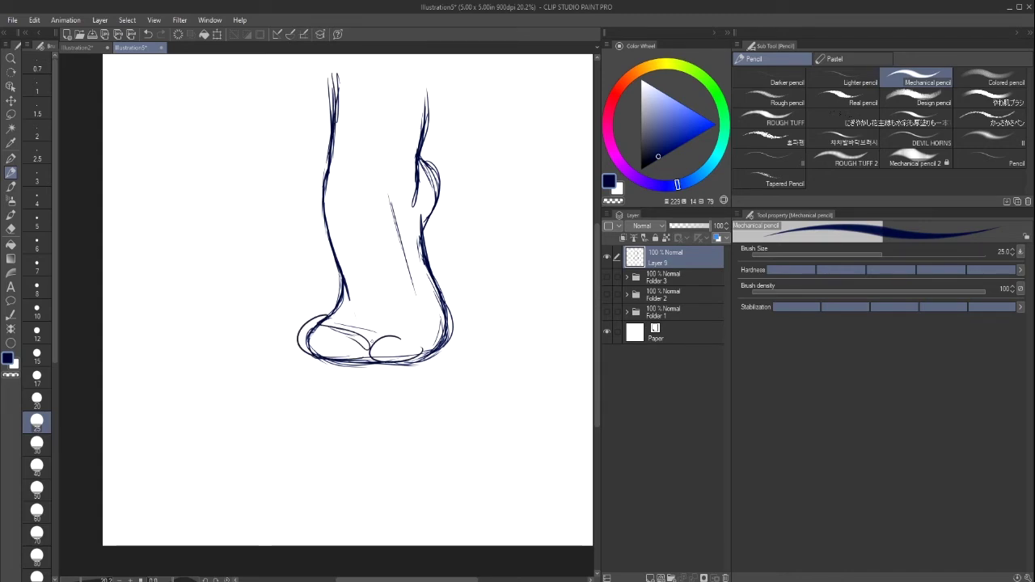
pyautogui.click(148, 34)
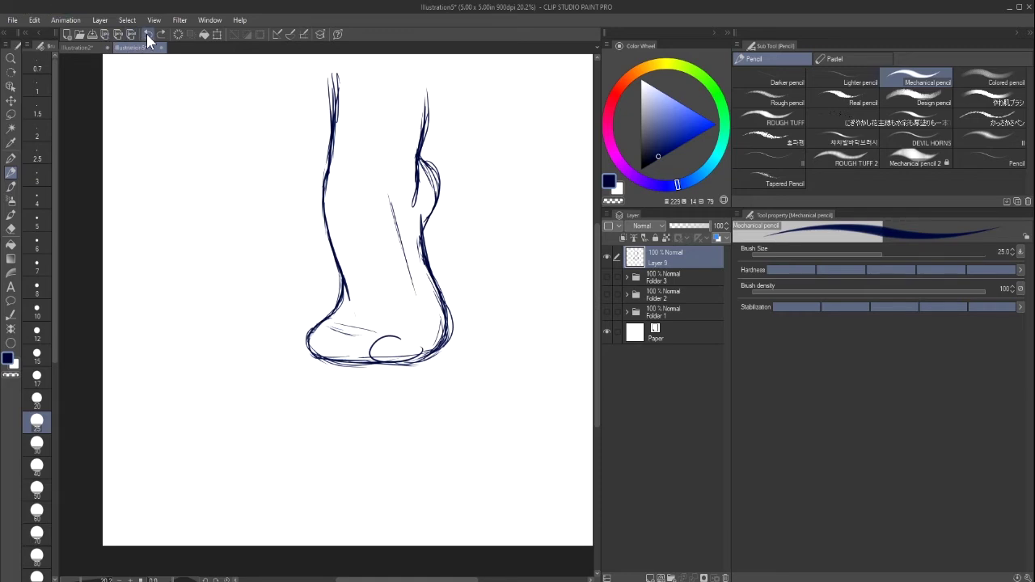
pyautogui.click(147, 34)
# Lower the rough sketch layer's opacity to 29% and add a new layer above it.
pyautogui.click(683, 228)
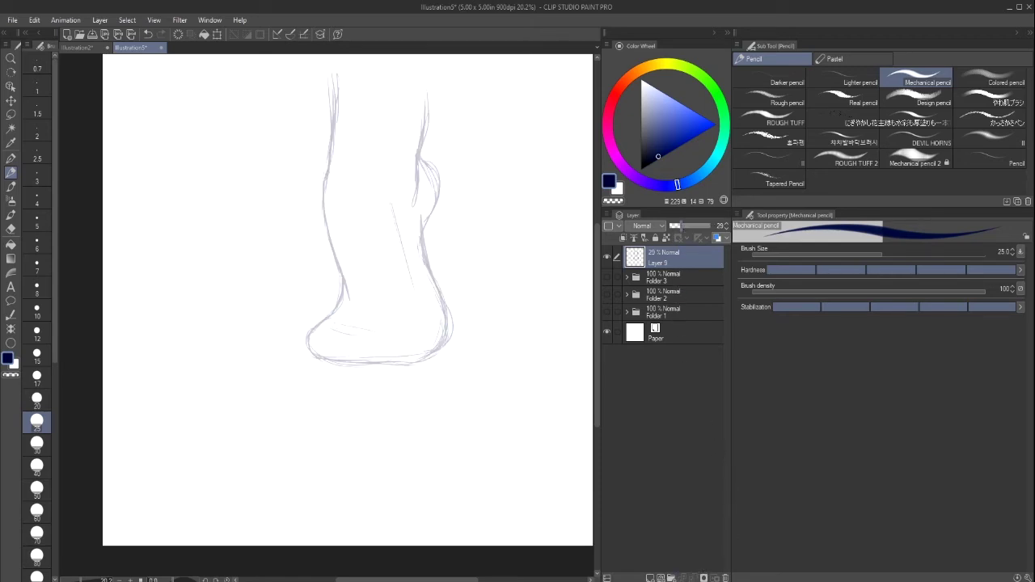
pyautogui.click(647, 577)
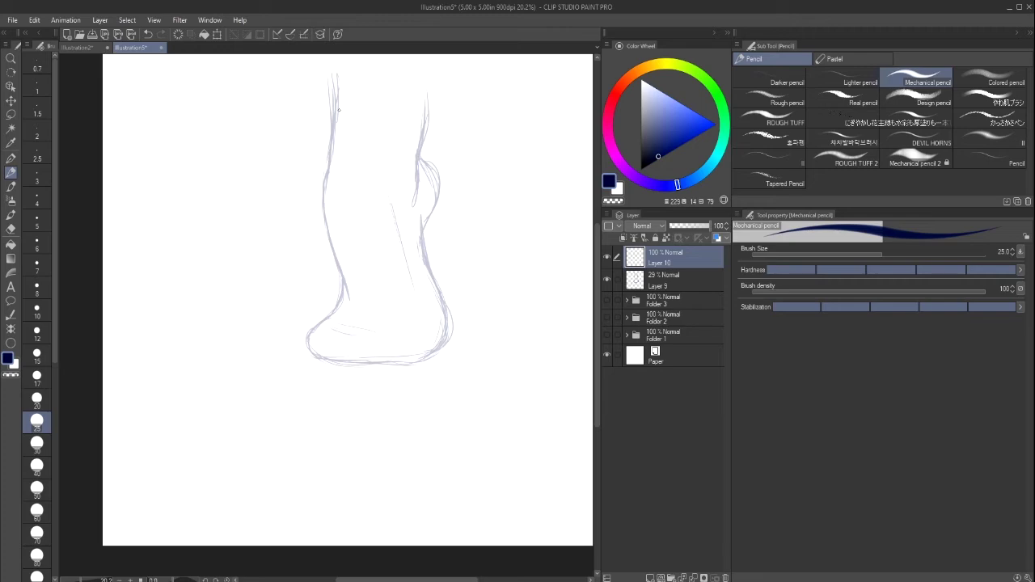
# Trace the left leg contour down to a big toe, outline a long oval for the smaller toes, and draw the foot's right edge.
pyautogui.moveTo(334, 102)
pyautogui.mouseDown()
pyautogui.moveTo(323, 193)
pyautogui.moveTo(327, 167)
pyautogui.moveTo(340, 268)
pyautogui.mouseUp()
pyautogui.moveTo(325, 226)
pyautogui.mouseDown()
pyautogui.moveTo(346, 293)
pyautogui.moveTo(287, 345)
pyautogui.moveTo(298, 362)
pyautogui.moveTo(352, 357)
pyautogui.moveTo(352, 335)
pyautogui.moveTo(332, 338)
pyautogui.moveTo(327, 359)
pyautogui.moveTo(405, 364)
pyautogui.moveTo(437, 343)
pyautogui.moveTo(338, 331)
pyautogui.moveTo(361, 358)
pyautogui.moveTo(442, 342)
pyautogui.moveTo(445, 307)
pyautogui.moveTo(418, 242)
pyautogui.mouseUp()
pyautogui.moveTo(430, 281)
pyautogui.mouseDown()
pyautogui.moveTo(438, 350)
pyautogui.moveTo(445, 307)
pyautogui.mouseUp()
# Trace the ankle bump and the right leg line above it, and darken the left contour down to the big toe.
pyautogui.moveTo(423, 263)
pyautogui.mouseDown()
pyautogui.moveTo(437, 195)
pyautogui.moveTo(434, 168)
pyautogui.mouseUp()
pyautogui.moveTo(440, 204); pyautogui.dragTo(420, 159)
pyautogui.moveTo(426, 230); pyautogui.dragTo(438, 177)
pyautogui.moveTo(418, 252)
pyautogui.mouseDown()
pyautogui.moveTo(432, 170)
pyautogui.moveTo(420, 158)
pyautogui.moveTo(422, 124)
pyautogui.mouseUp()
pyautogui.moveTo(412, 212); pyautogui.dragTo(427, 94)
pyautogui.moveTo(426, 149); pyautogui.dragTo(424, 104)
pyautogui.moveTo(420, 173); pyautogui.dragTo(422, 149)
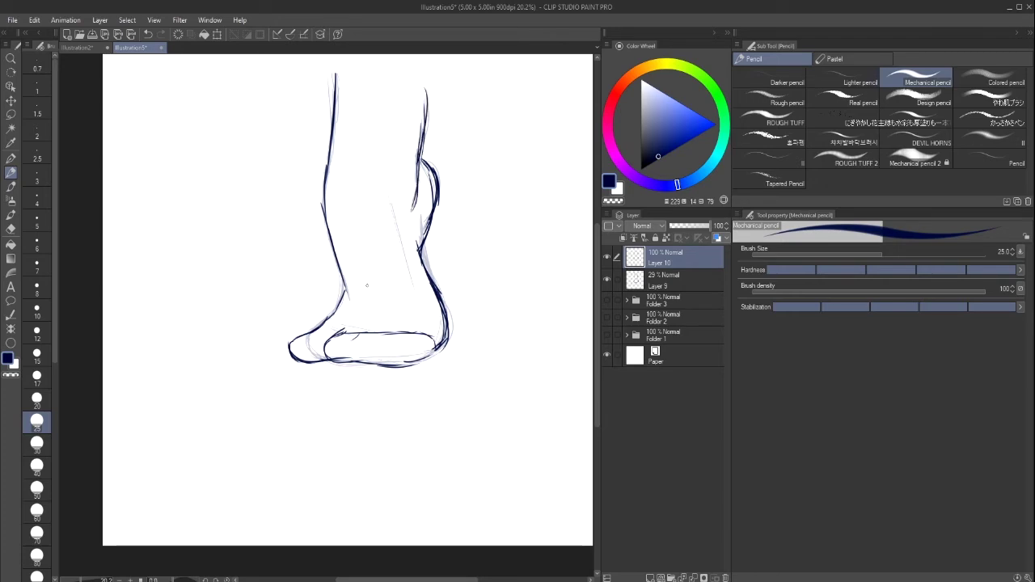
pyautogui.moveTo(331, 139); pyautogui.dragTo(325, 233)
pyautogui.moveTo(324, 196)
pyautogui.mouseDown()
pyautogui.moveTo(345, 278)
pyautogui.moveTo(314, 333)
pyautogui.mouseUp()
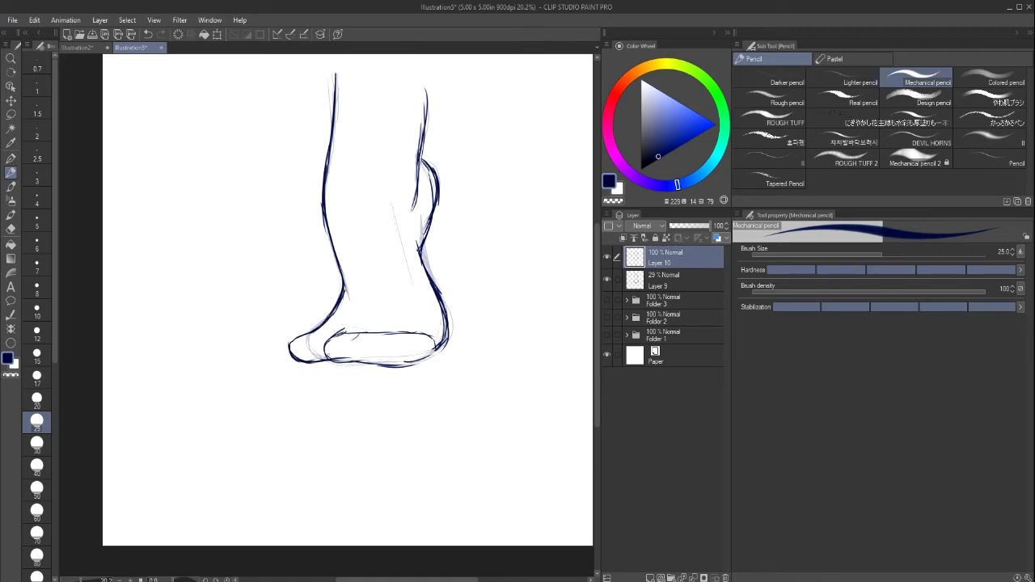
pyautogui.moveTo(312, 342)
pyautogui.mouseDown()
pyautogui.moveTo(293, 347)
pyautogui.moveTo(323, 337)
pyautogui.moveTo(296, 341)
pyautogui.moveTo(313, 340)
pyautogui.mouseUp()
pyautogui.click(149, 35)
pyautogui.click(150, 35)
pyautogui.moveTo(289, 347); pyautogui.dragTo(315, 342)
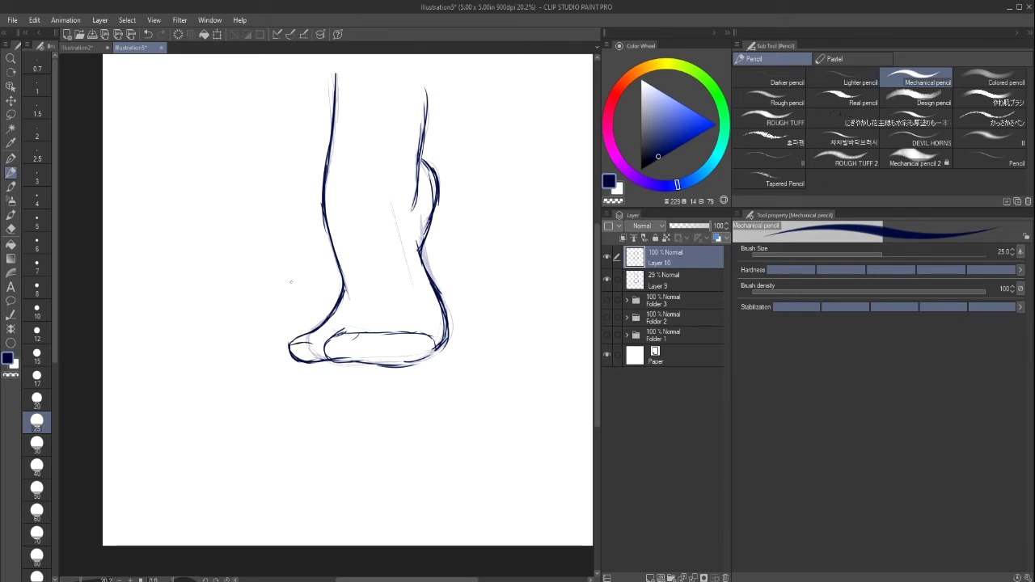
pyautogui.click(148, 34)
pyautogui.click(149, 35)
# Mark a crease on the big toe and divide the long oval into four smaller toes with short inner creases.
pyautogui.moveTo(306, 332)
pyautogui.mouseDown()
pyautogui.moveTo(289, 345)
pyautogui.moveTo(318, 341)
pyautogui.mouseUp()
pyautogui.moveTo(331, 345)
pyautogui.mouseDown()
pyautogui.moveTo(349, 349)
pyautogui.moveTo(337, 360)
pyautogui.moveTo(356, 356)
pyautogui.mouseUp()
pyautogui.moveTo(353, 321)
pyautogui.mouseDown()
pyautogui.moveTo(325, 354)
pyautogui.moveTo(345, 359)
pyautogui.moveTo(360, 339)
pyautogui.moveTo(353, 360)
pyautogui.moveTo(370, 338)
pyautogui.moveTo(354, 359)
pyautogui.moveTo(382, 340)
pyautogui.moveTo(380, 351)
pyautogui.moveTo(384, 338)
pyautogui.moveTo(379, 364)
pyautogui.mouseUp()
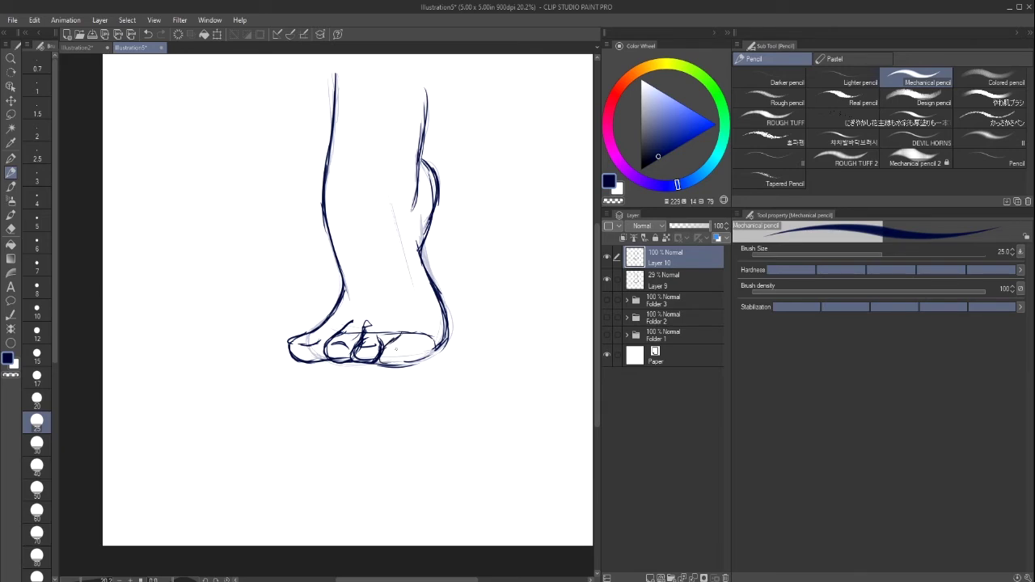
pyautogui.moveTo(390, 318)
pyautogui.mouseDown()
pyautogui.moveTo(380, 350)
pyautogui.moveTo(407, 361)
pyautogui.moveTo(400, 343)
pyautogui.mouseUp()
pyautogui.moveTo(388, 349)
pyautogui.mouseDown()
pyautogui.moveTo(433, 335)
pyautogui.moveTo(407, 350)
pyautogui.mouseUp()
pyautogui.moveTo(418, 334)
pyautogui.mouseDown()
pyautogui.moveTo(409, 361)
pyautogui.moveTo(433, 349)
pyautogui.moveTo(427, 357)
pyautogui.moveTo(426, 345)
pyautogui.mouseUp()
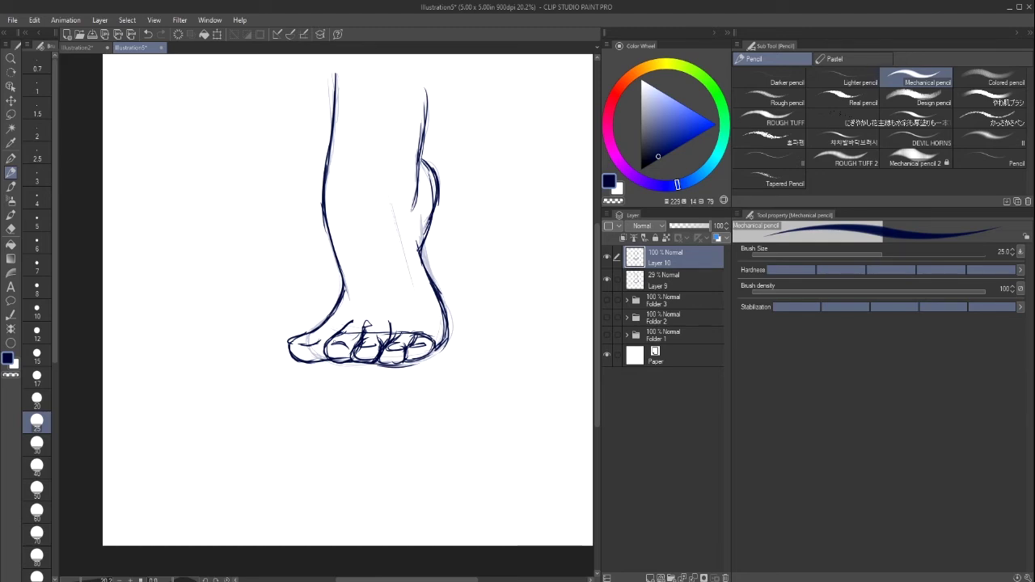
# Darken the smaller toes' outlines and creases and add short fold lines just above them.
pyautogui.moveTo(332, 336); pyautogui.dragTo(350, 361)
pyautogui.moveTo(366, 343); pyautogui.dragTo(380, 347)
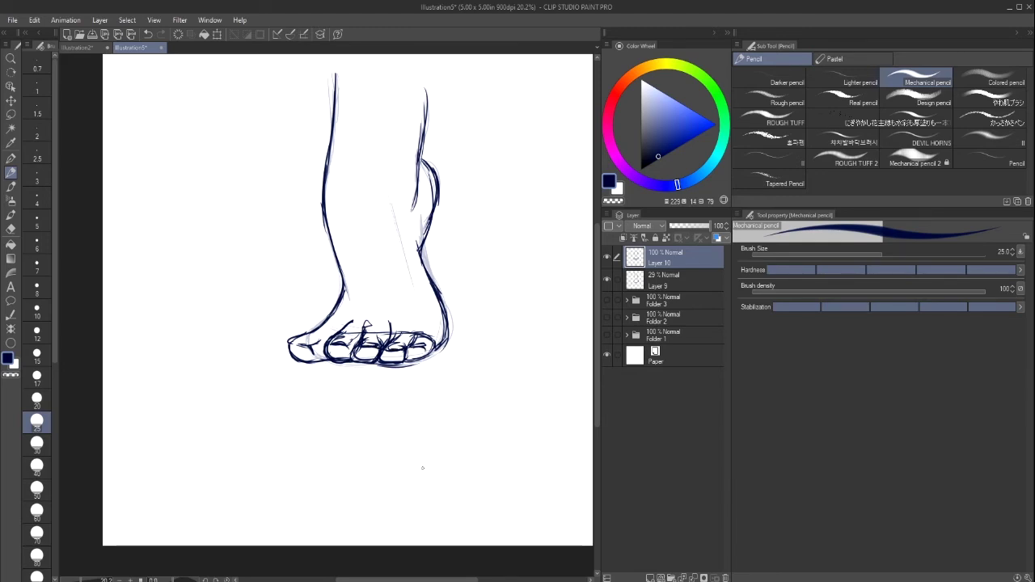
pyautogui.moveTo(449, 338)
pyautogui.mouseDown()
pyautogui.moveTo(404, 363)
pyautogui.moveTo(439, 302)
pyautogui.moveTo(439, 347)
pyautogui.moveTo(429, 327)
pyautogui.moveTo(366, 327)
pyautogui.mouseUp()
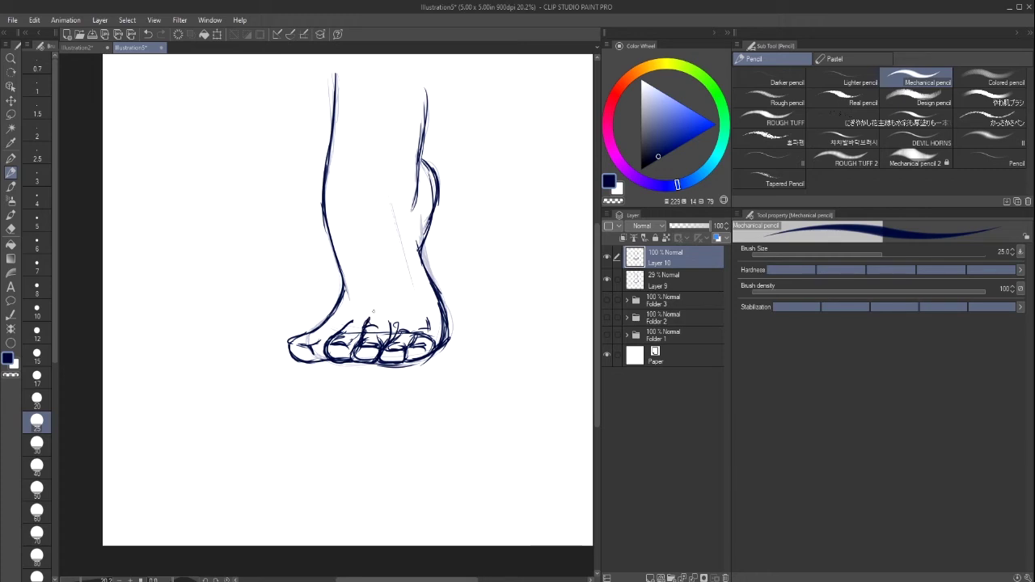
# Fade the foot's lower right contour with the Soft eraser and redraw it from the ankle bump to the little toe.
pyautogui.click(11, 228)
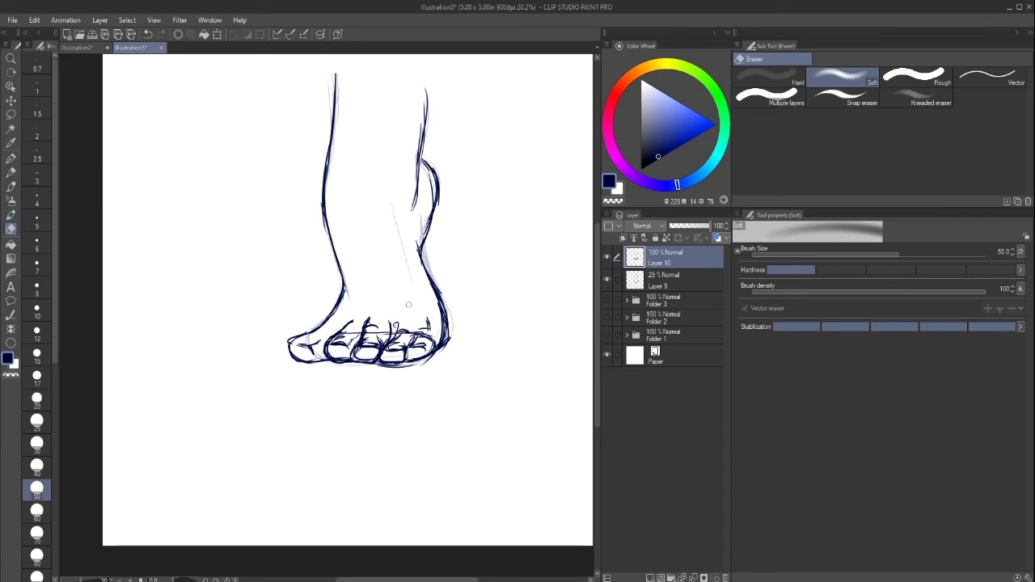
pyautogui.moveTo(434, 301)
pyautogui.mouseDown()
pyautogui.moveTo(440, 336)
pyautogui.moveTo(438, 303)
pyautogui.moveTo(442, 326)
pyautogui.moveTo(447, 307)
pyautogui.moveTo(432, 282)
pyautogui.moveTo(445, 313)
pyautogui.mouseUp()
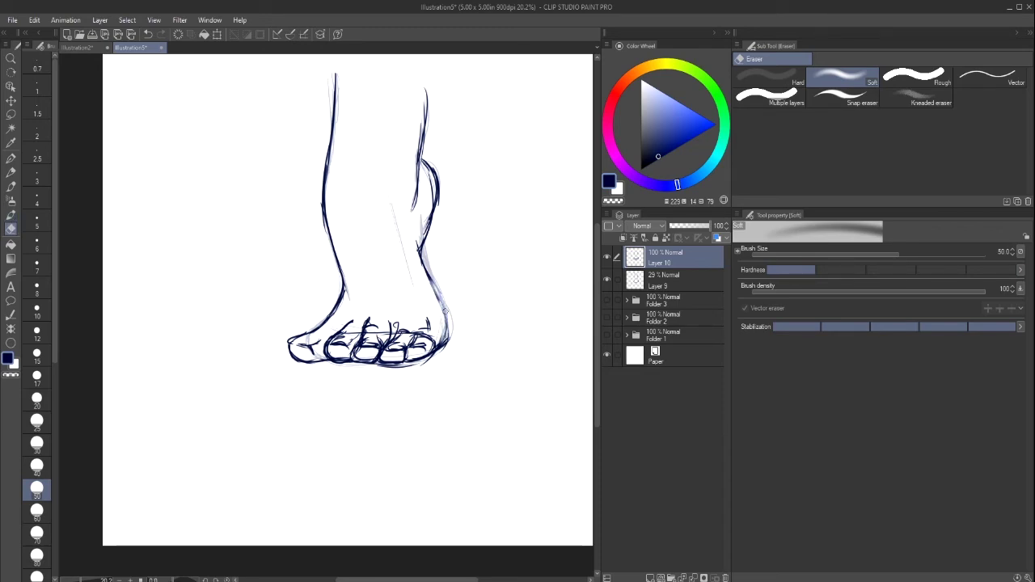
pyautogui.click(11, 172)
pyautogui.moveTo(417, 239)
pyautogui.mouseDown()
pyautogui.moveTo(442, 296)
pyautogui.moveTo(443, 339)
pyautogui.mouseUp()
pyautogui.moveTo(436, 293); pyautogui.dragTo(442, 343)
pyautogui.moveTo(413, 240); pyautogui.dragTo(445, 311)
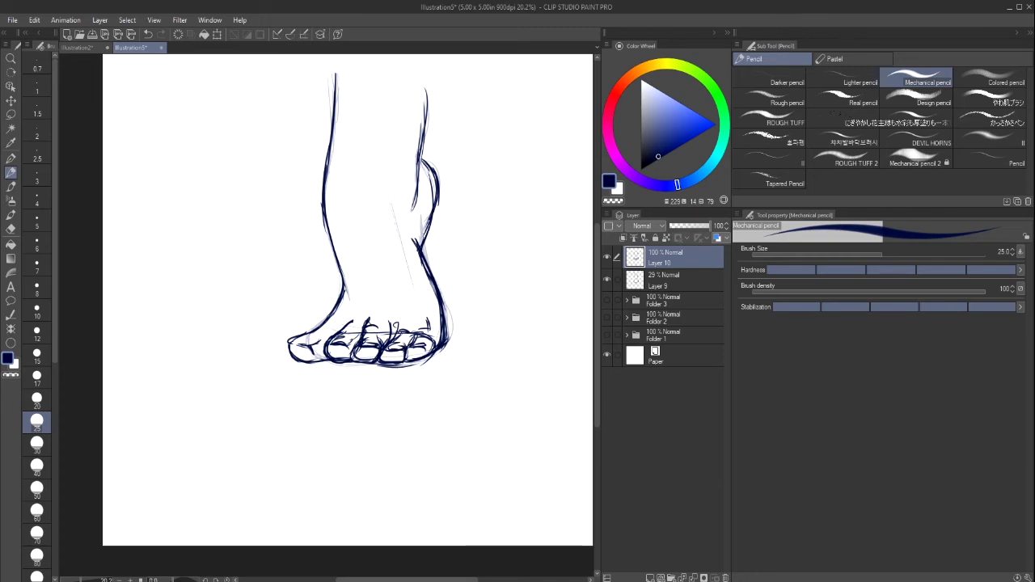
# Fade the redrawn right contour between the ankle bump and the little toe with the Soft eraser.
pyautogui.press('e')
pyautogui.moveTo(413, 236); pyautogui.dragTo(439, 310)
pyautogui.moveTo(424, 263); pyautogui.dragTo(441, 325)
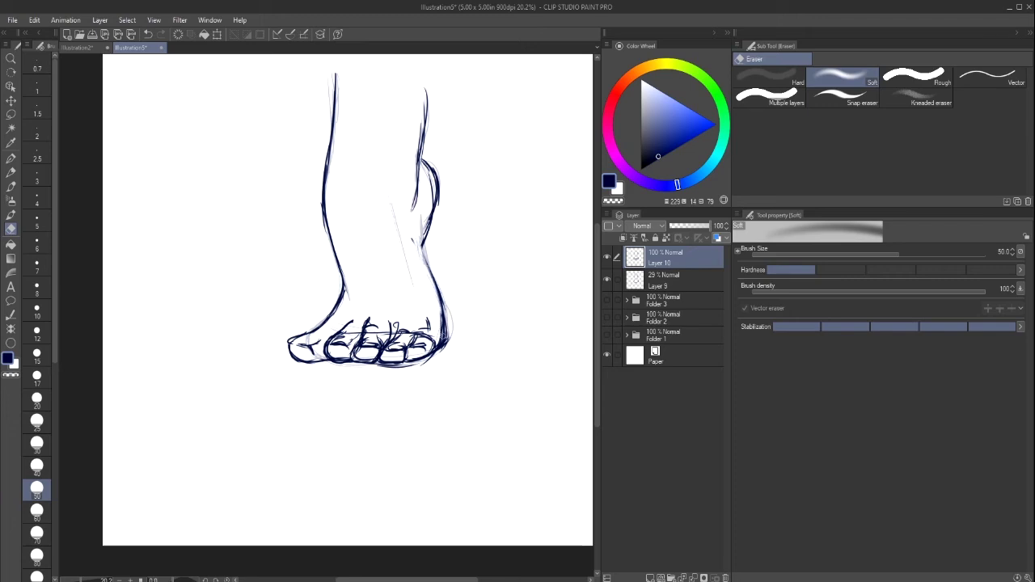
pyautogui.moveTo(440, 288); pyautogui.dragTo(444, 346)
pyautogui.moveTo(419, 230); pyautogui.dragTo(434, 287)
# Redraw the right contour in overlapping pencil strokes, starting inside the ankle bump and running down to the little toe.
pyautogui.click(11, 172)
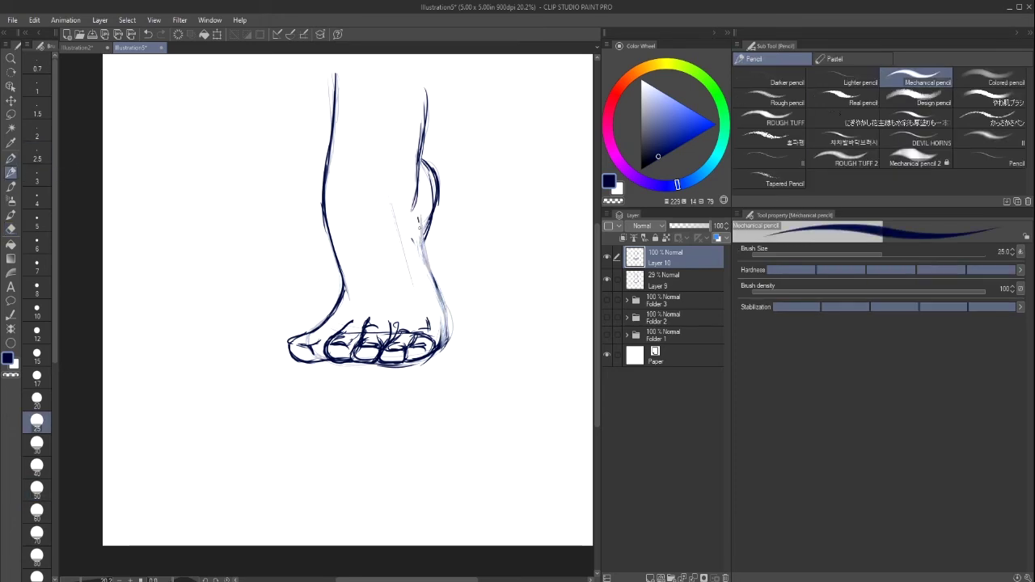
pyautogui.moveTo(419, 222); pyautogui.dragTo(438, 298)
pyautogui.moveTo(425, 262); pyautogui.dragTo(444, 340)
pyautogui.moveTo(439, 299); pyautogui.dragTo(445, 351)
pyautogui.moveTo(436, 283); pyautogui.dragTo(445, 318)
pyautogui.moveTo(421, 254); pyautogui.dragTo(440, 291)
pyautogui.moveTo(437, 310); pyautogui.dragTo(444, 346)
pyautogui.moveTo(424, 249); pyautogui.dragTo(434, 272)
pyautogui.moveTo(414, 212); pyautogui.dragTo(427, 265)
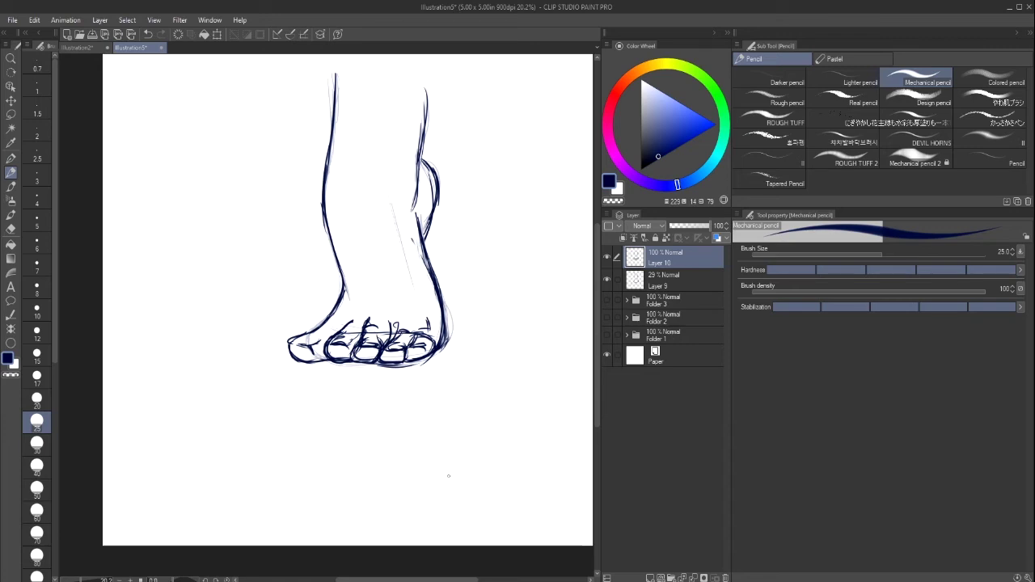
# Thicken the ankle bump's outline and the right leg line running up from it.
pyautogui.moveTo(424, 238); pyautogui.dragTo(432, 264)
pyautogui.moveTo(432, 201); pyautogui.dragTo(437, 233)
pyautogui.moveTo(422, 155); pyautogui.dragTo(435, 184)
pyautogui.moveTo(430, 168); pyautogui.dragTo(437, 198)
pyautogui.moveTo(435, 200); pyautogui.dragTo(438, 243)
pyautogui.moveTo(423, 137); pyautogui.dragTo(417, 192)
pyautogui.moveTo(427, 105); pyautogui.dragTo(419, 160)
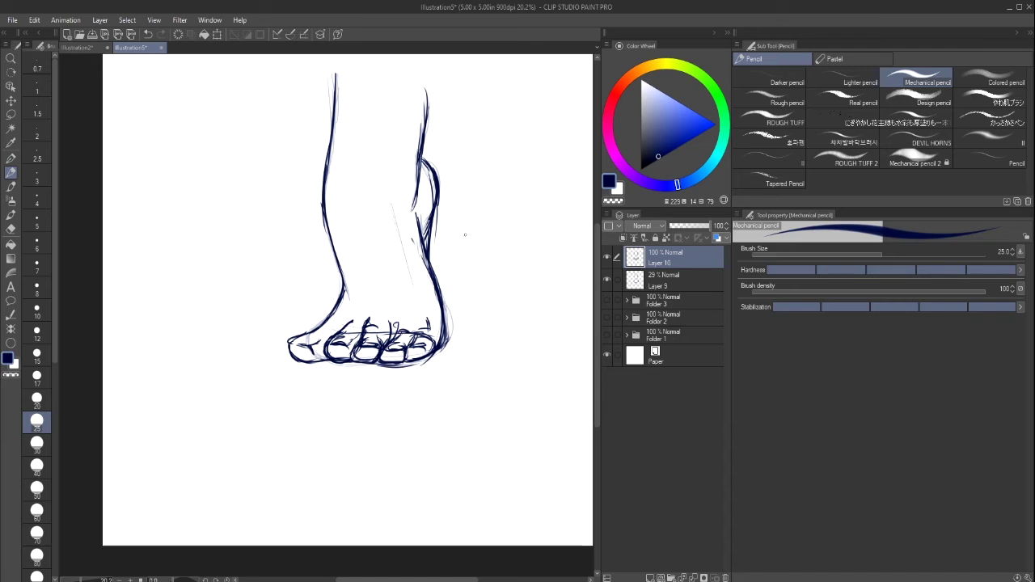
# Fade the left contour's curve above the big toe with the Soft eraser and redraw it running down into the toe.
pyautogui.press('e')
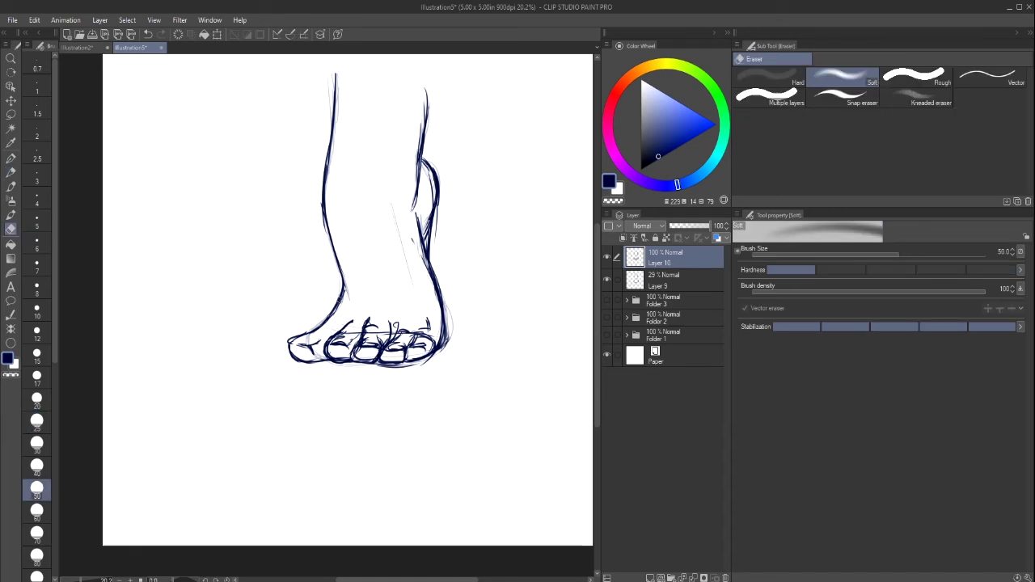
pyautogui.moveTo(347, 294); pyautogui.dragTo(332, 315)
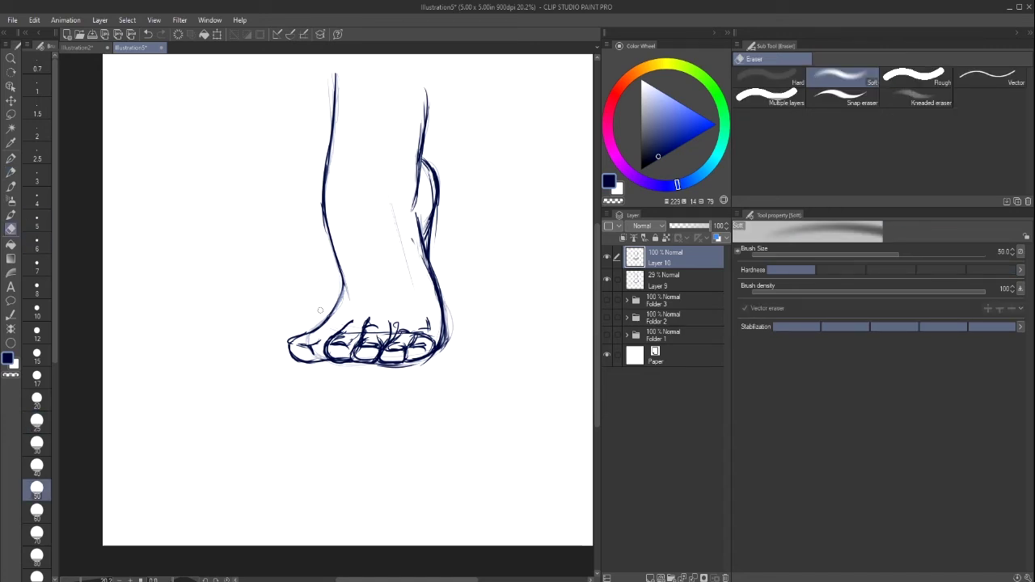
pyautogui.click(12, 173)
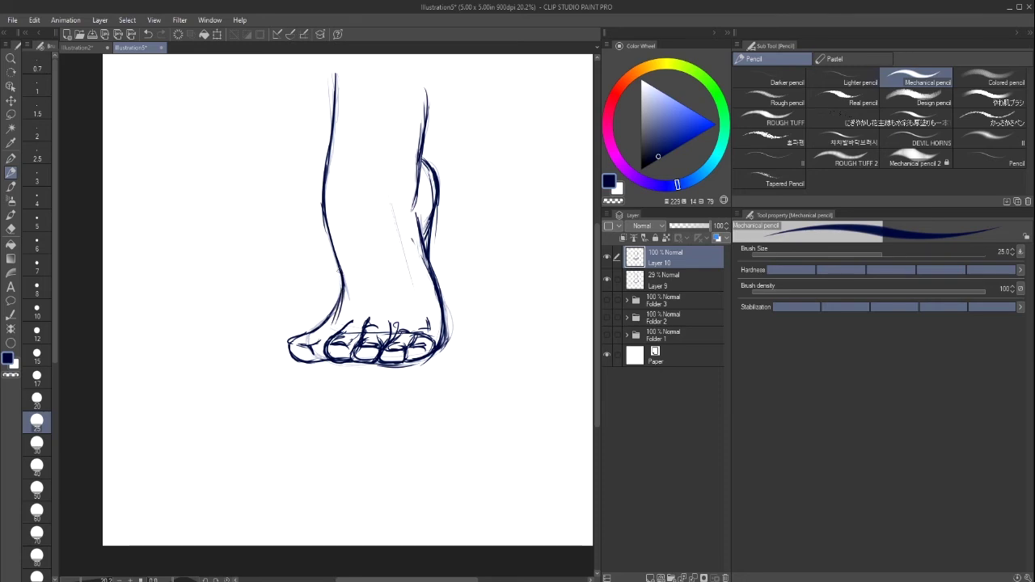
pyautogui.moveTo(339, 271); pyautogui.dragTo(342, 293)
pyautogui.moveTo(337, 252); pyautogui.dragTo(331, 325)
pyautogui.click(149, 33)
pyautogui.click(150, 33)
pyautogui.moveTo(344, 277)
pyautogui.mouseDown()
pyautogui.moveTo(320, 340)
pyautogui.moveTo(288, 344)
pyautogui.moveTo(308, 345)
pyautogui.mouseUp()
# Lighten the middle toe's outline with the Soft eraser and redraw it darker.
pyautogui.press('e')
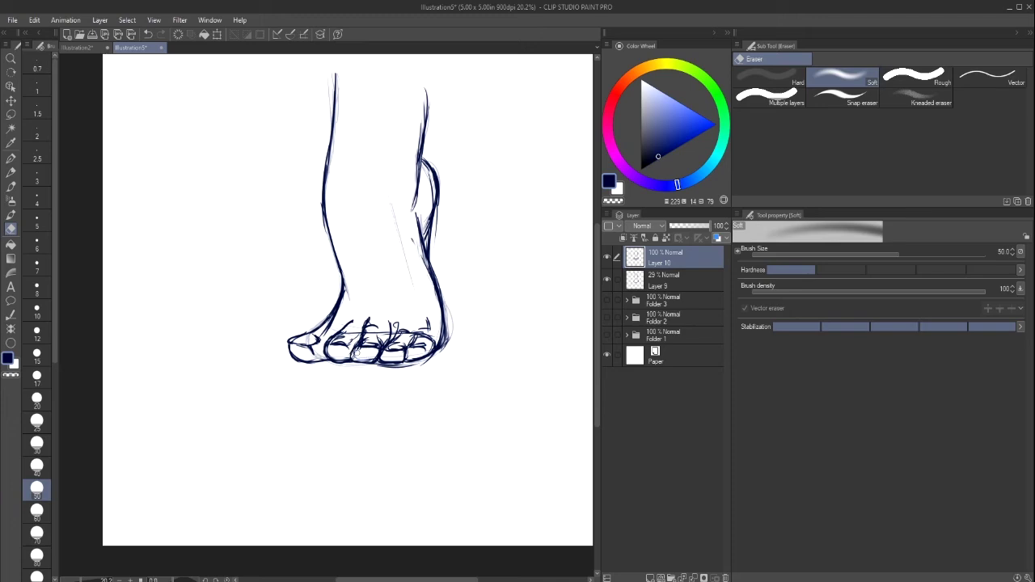
pyautogui.click(11, 173)
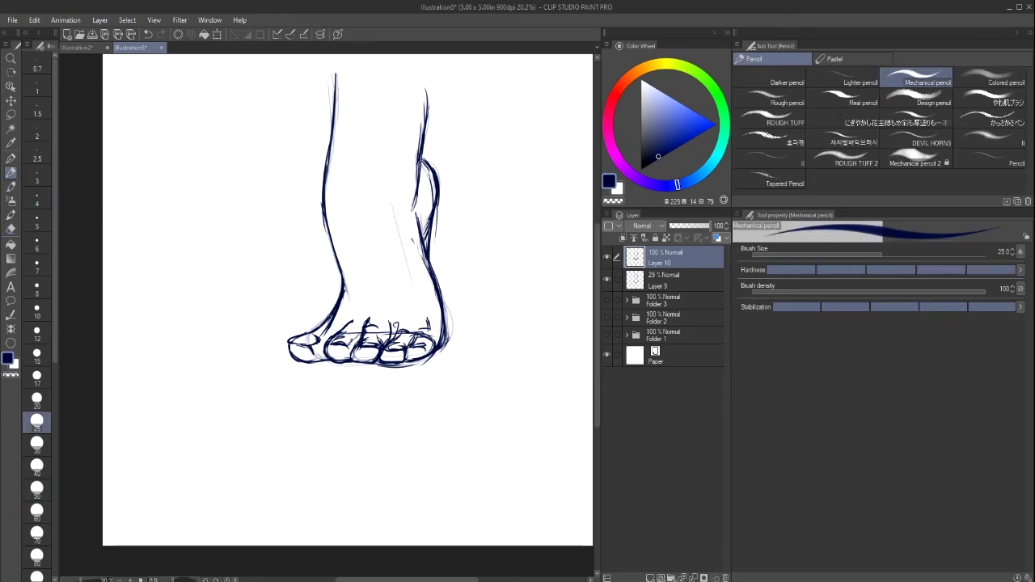
pyautogui.moveTo(362, 340)
pyautogui.mouseDown()
pyautogui.moveTo(357, 362)
pyautogui.moveTo(389, 361)
pyautogui.mouseUp()
# Hatch the ankle bump and the foot's lower right side, and add short curved strokes inside the upper right leg.
pyautogui.moveTo(422, 173); pyautogui.dragTo(421, 227)
pyautogui.moveTo(428, 224); pyautogui.dragTo(421, 232)
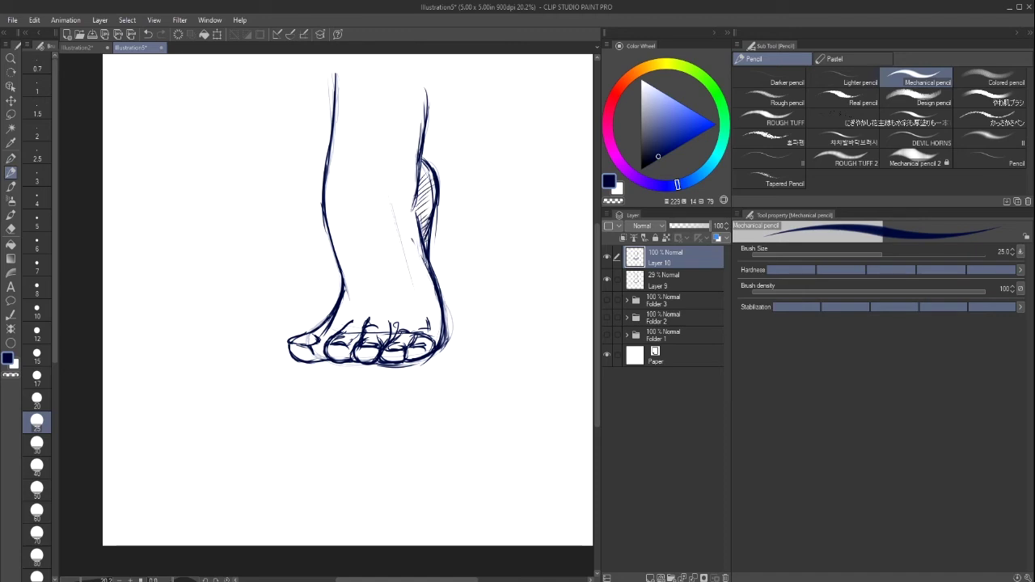
pyautogui.moveTo(428, 285); pyautogui.dragTo(442, 341)
pyautogui.moveTo(418, 87); pyautogui.dragTo(406, 82)
pyautogui.moveTo(394, 118); pyautogui.dragTo(414, 124)
# Thicken the upper left leg contour with parallel strokes and touch up the big toe.
pyautogui.moveTo(328, 136); pyautogui.dragTo(323, 172)
pyautogui.moveTo(334, 72); pyautogui.dragTo(330, 116)
pyautogui.moveTo(335, 131); pyautogui.dragTo(333, 160)
pyautogui.moveTo(308, 348); pyautogui.dragTo(298, 343)
# Fade the upper right leg line with the Soft eraser, redraw it farther inward, and add vertical and slanted form lines inside the leg.
pyautogui.hotkey('ctrl', '-')
pyautogui.hotkey('ctrl', '-')
pyautogui.hotkey('ctrl', '-')
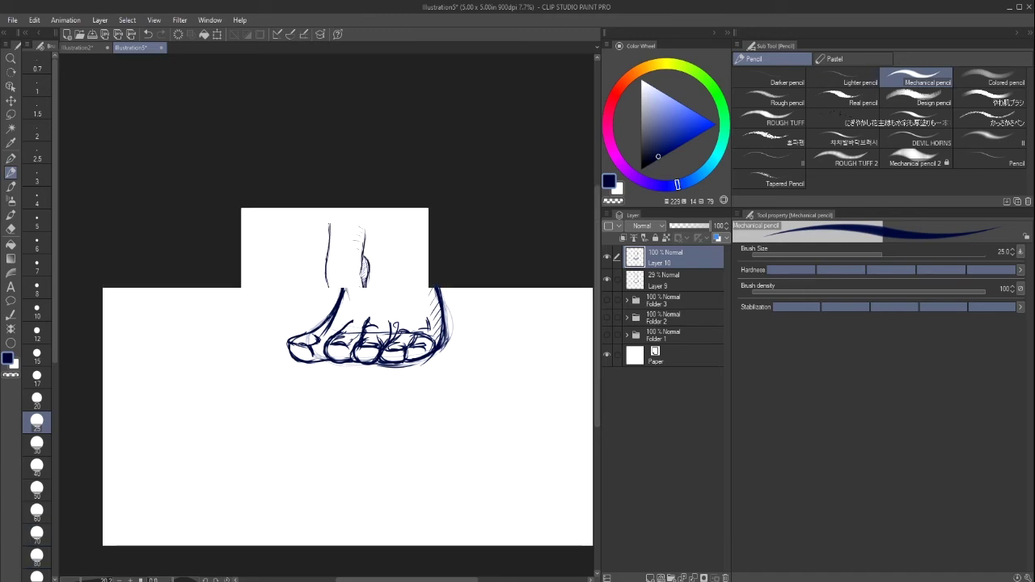
pyautogui.click(80, 580)
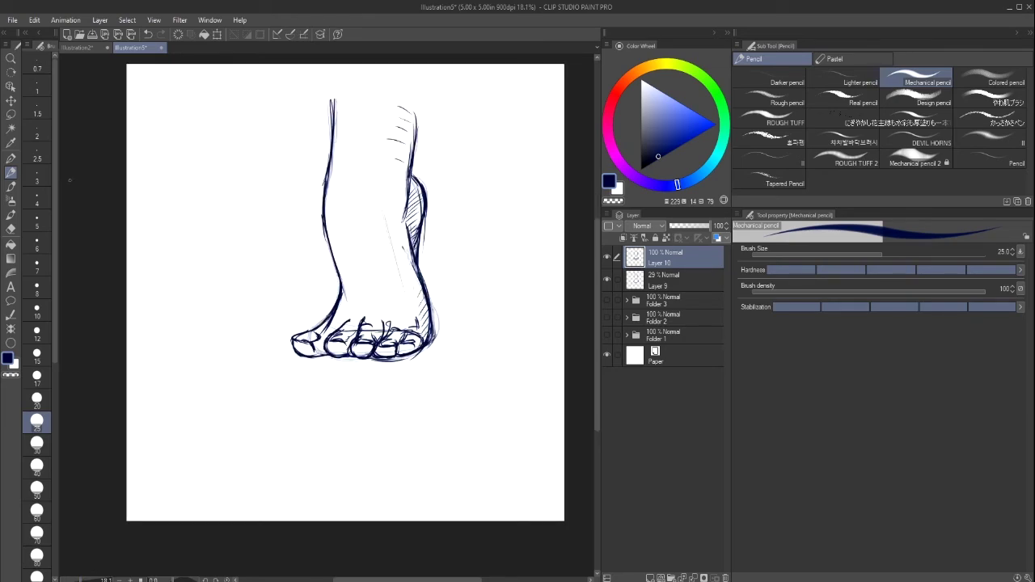
pyautogui.press('e')
pyautogui.moveTo(410, 152); pyautogui.dragTo(415, 136)
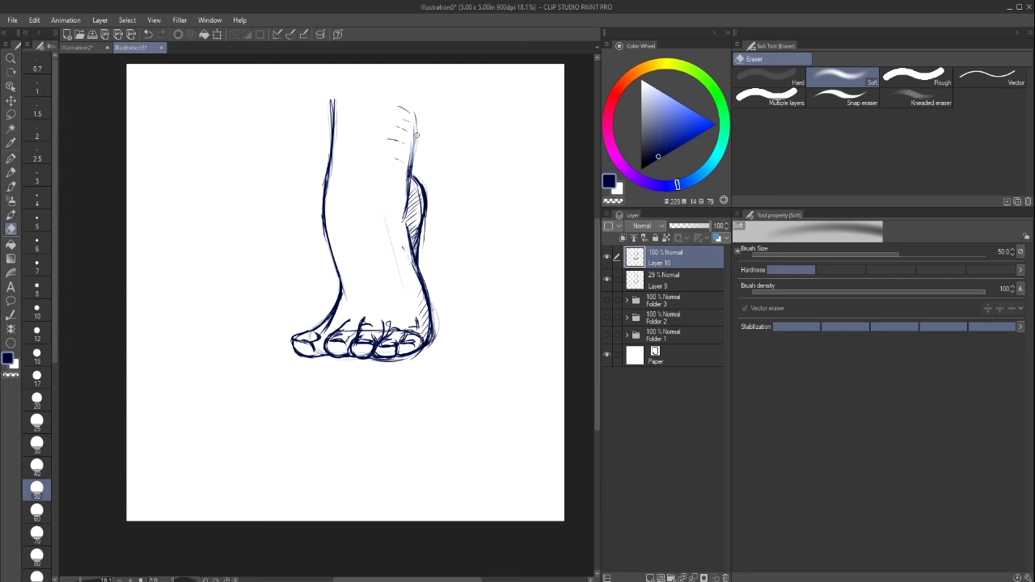
pyautogui.moveTo(415, 136); pyautogui.dragTo(414, 167)
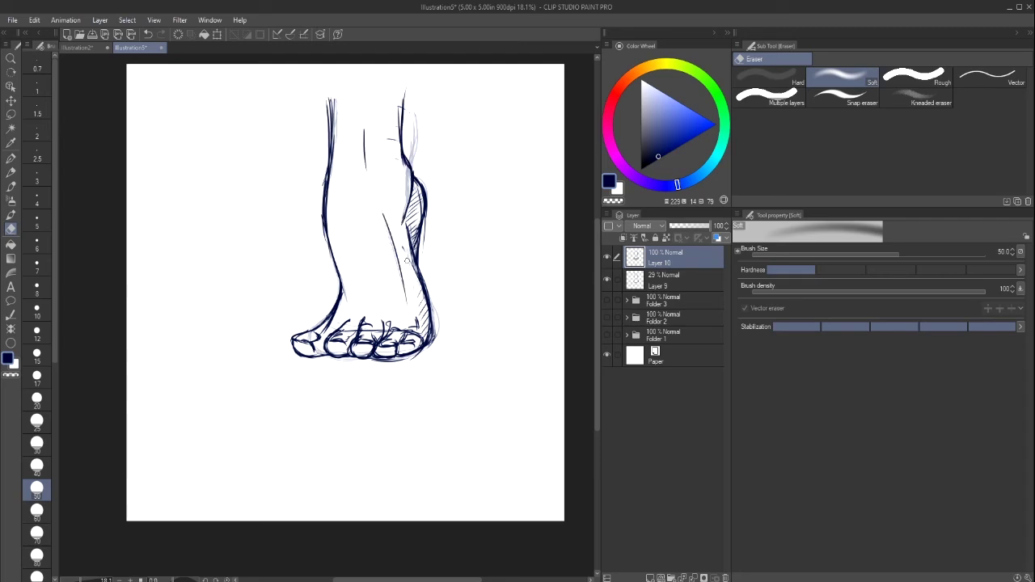
# Fade the hatching and contour on the foot's lower right side, and redraw the contour with a rounder curve.
pyautogui.moveTo(415, 263); pyautogui.dragTo(425, 331)
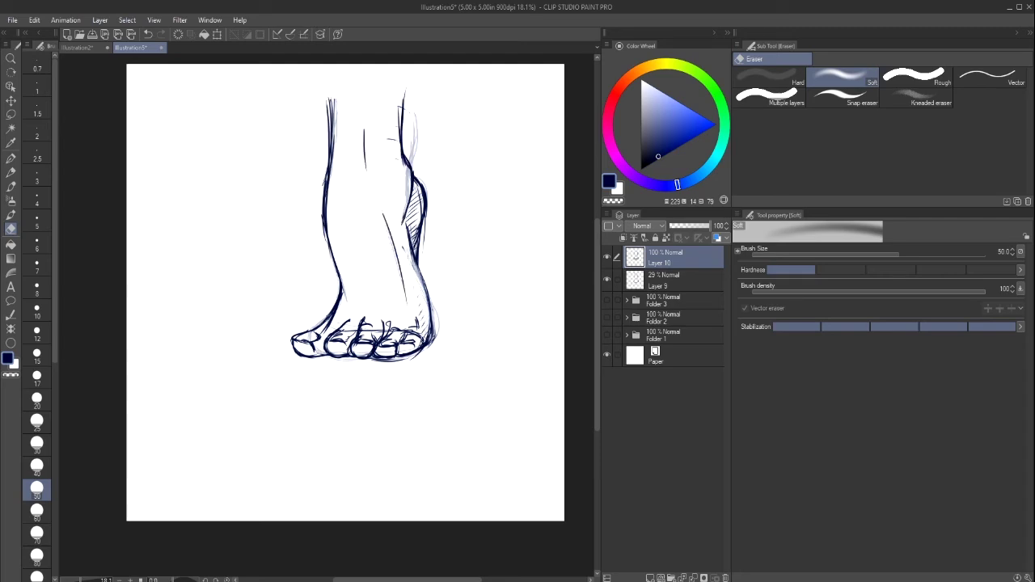
pyautogui.click(11, 172)
pyautogui.moveTo(432, 324); pyautogui.dragTo(429, 339)
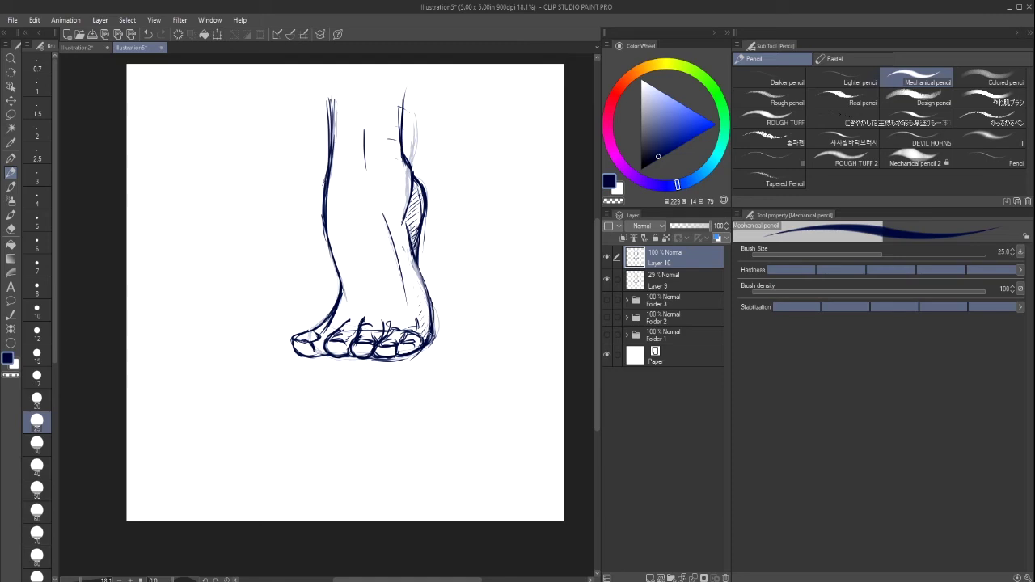
pyautogui.moveTo(430, 296); pyautogui.dragTo(434, 329)
# Erase the extra strokes above the big toe, inside the upper right leg, and along the left contour.
pyautogui.click(11, 228)
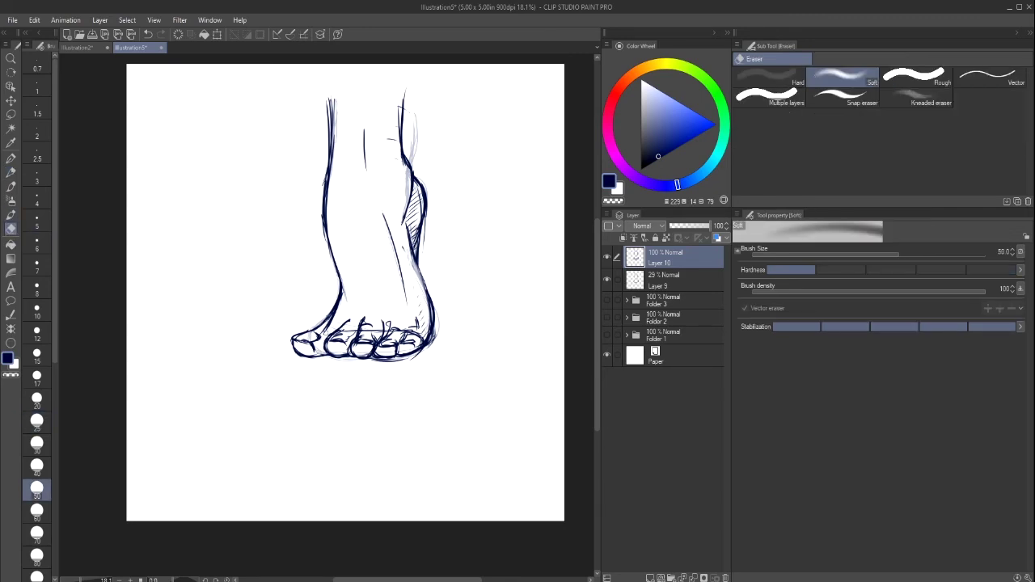
pyautogui.moveTo(325, 333)
pyautogui.mouseDown()
pyautogui.moveTo(347, 286)
pyautogui.moveTo(332, 315)
pyautogui.mouseUp()
pyautogui.moveTo(398, 101); pyautogui.dragTo(388, 146)
pyautogui.moveTo(322, 167); pyautogui.dragTo(316, 206)
pyautogui.click(11, 173)
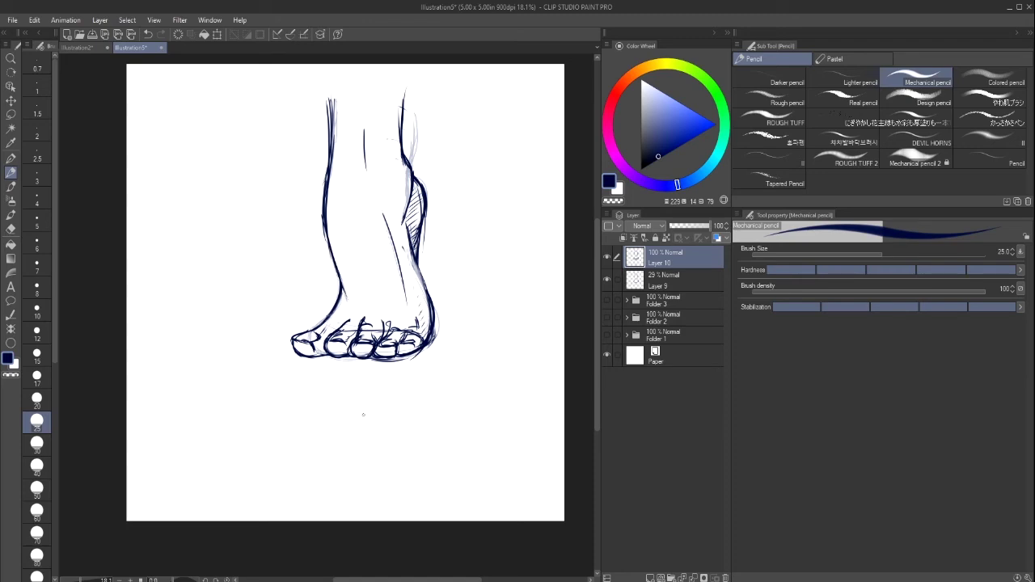
# Group the rough sketch layer and the line layer of this foot in a new folder.
pyautogui.click(607, 279)
pyautogui.click(672, 577)
pyautogui.click(663, 280)
pyautogui.keyDown('ctrl'); pyautogui.click(635, 304); pyautogui.keyUp('ctrl')
pyautogui.moveTo(655, 268); pyautogui.dragTo(658, 256)
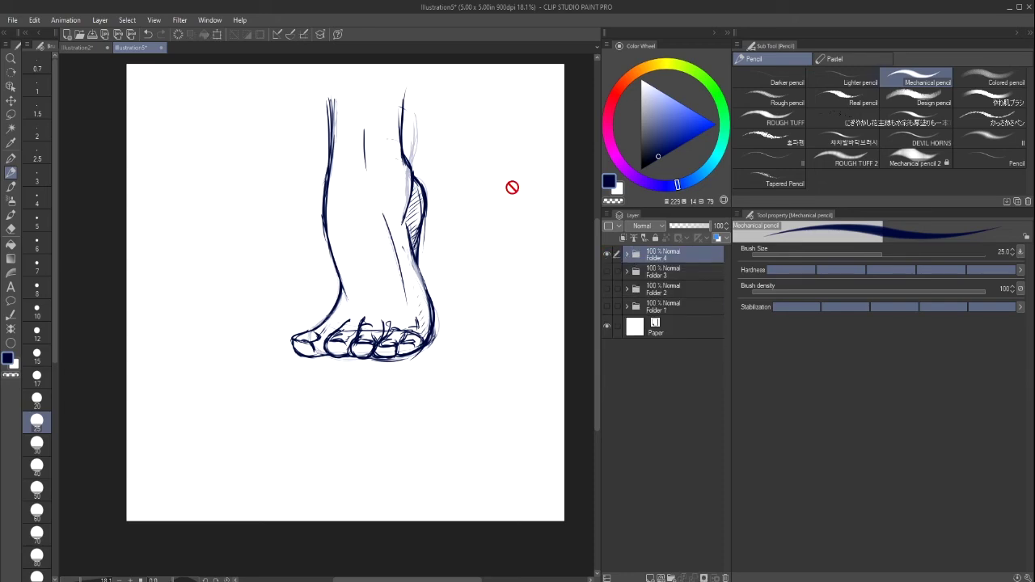
# Move the front-view foot in Folder 4 to the canvas's lower right area and show Folder 3.
pyautogui.hotkey('ctrl', 't')
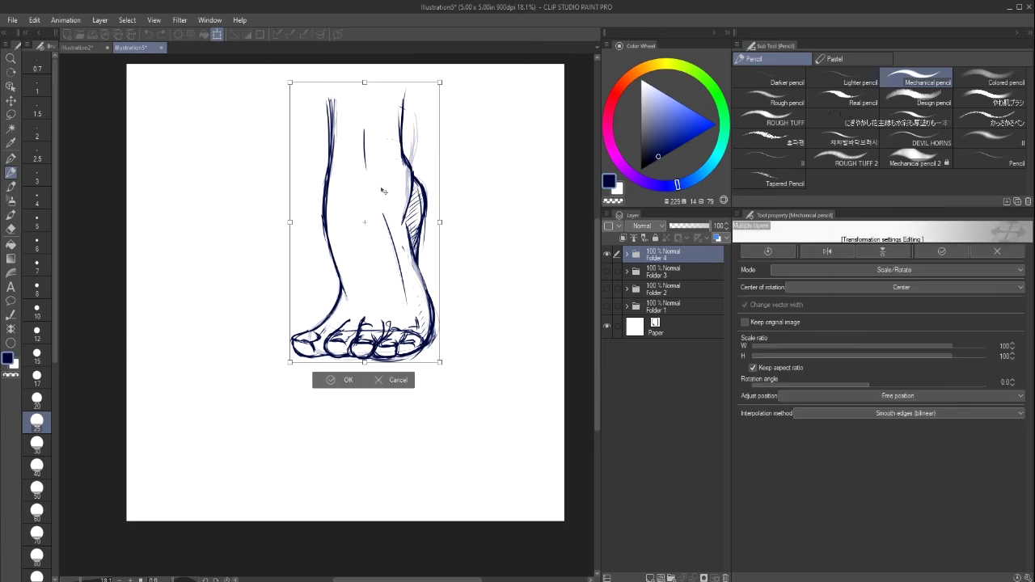
pyautogui.moveTo(384, 190); pyautogui.dragTo(479, 322)
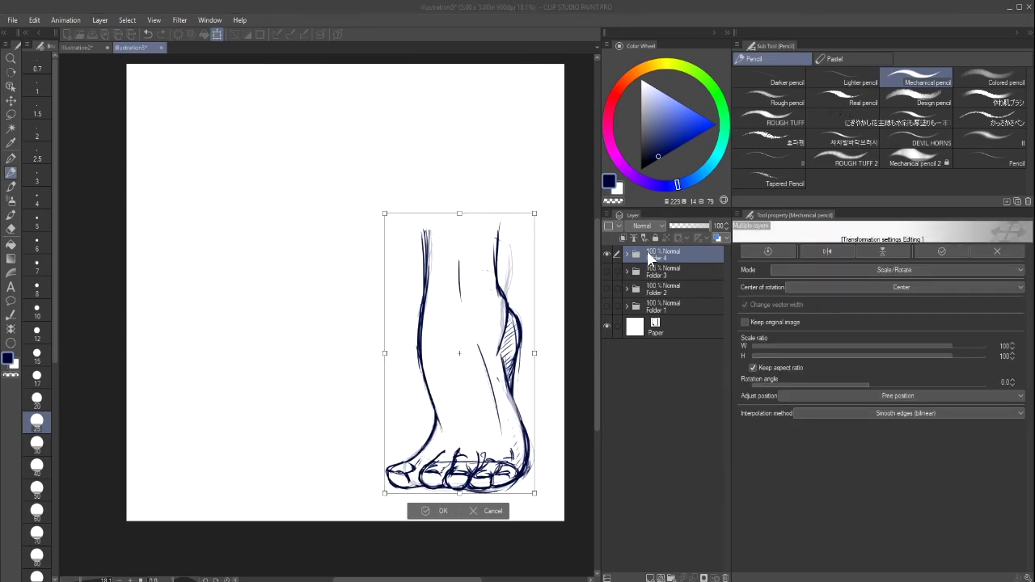
pyautogui.click(606, 271)
pyautogui.click(606, 271)
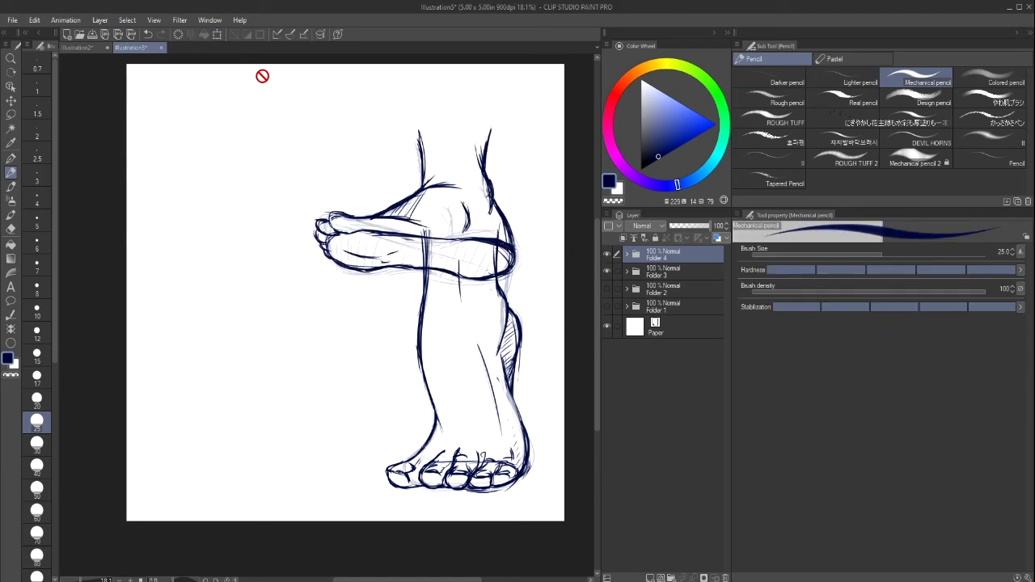
pyautogui.hotkey('ctrl', 't')
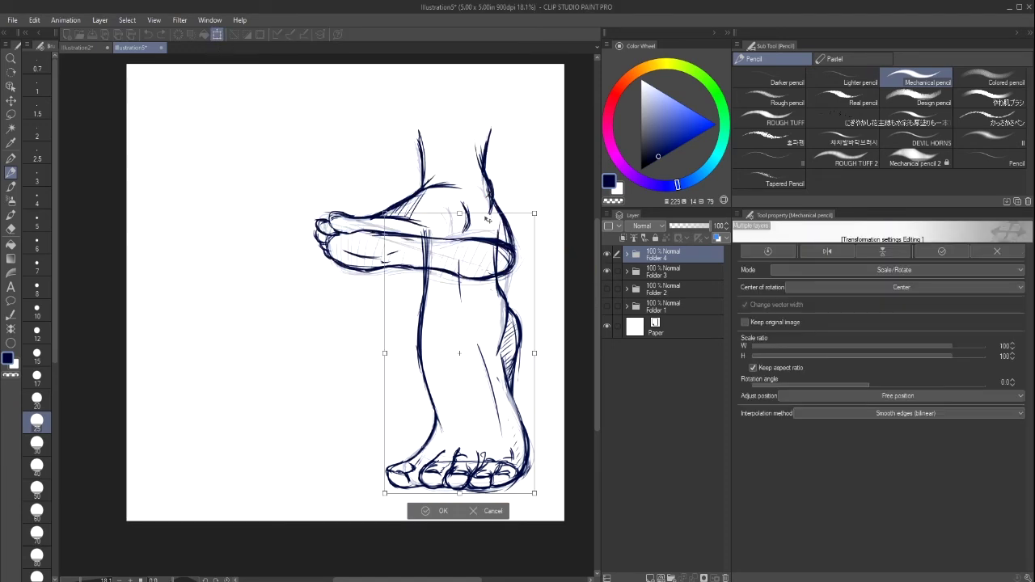
pyautogui.click(444, 512)
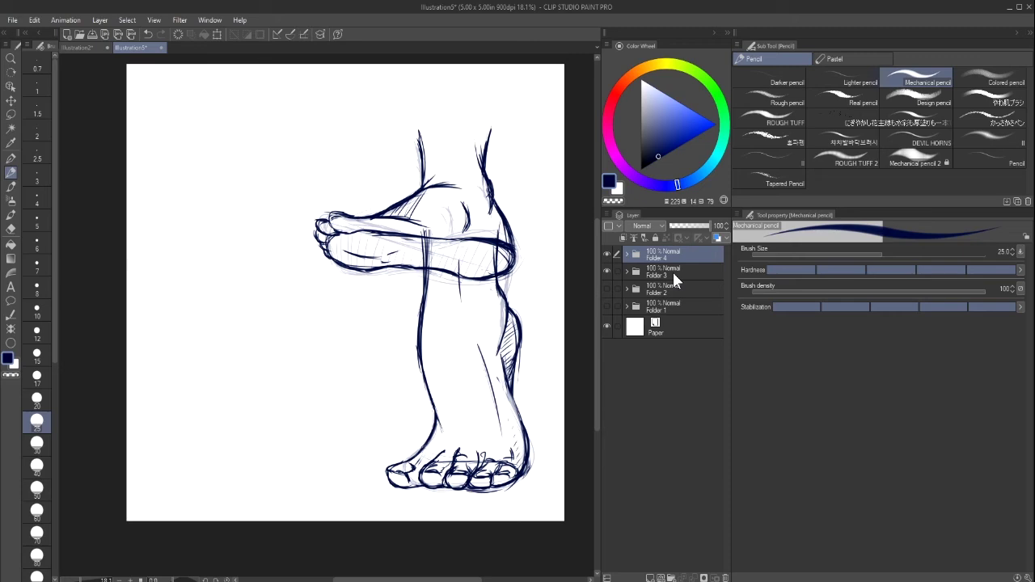
# Move the foot in Folder 3 up and to the left, above the front-view foot.
pyautogui.click(672, 272)
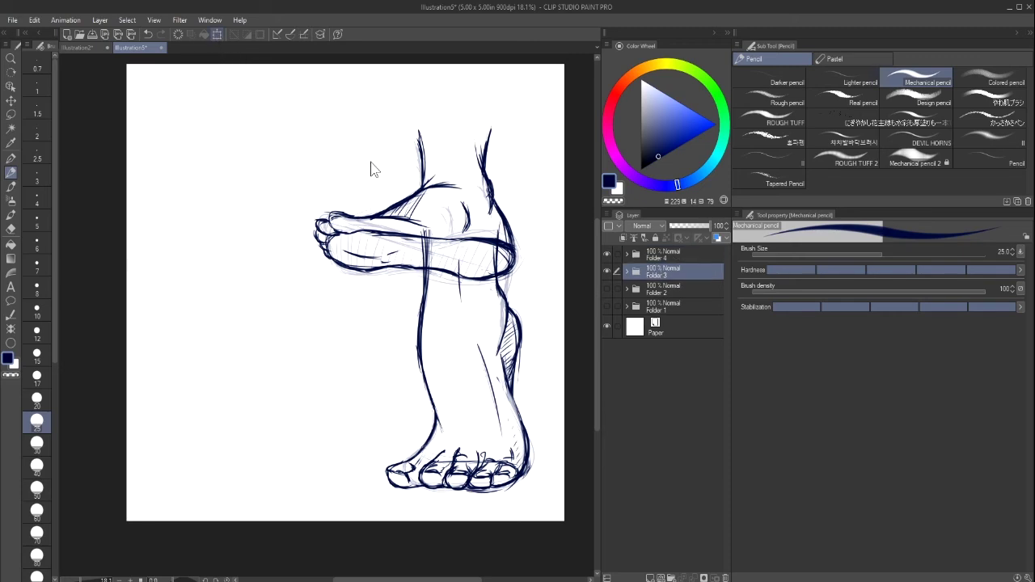
pyautogui.hotkey('ctrl', 't')
pyautogui.moveTo(442, 194); pyautogui.dragTo(374, 155)
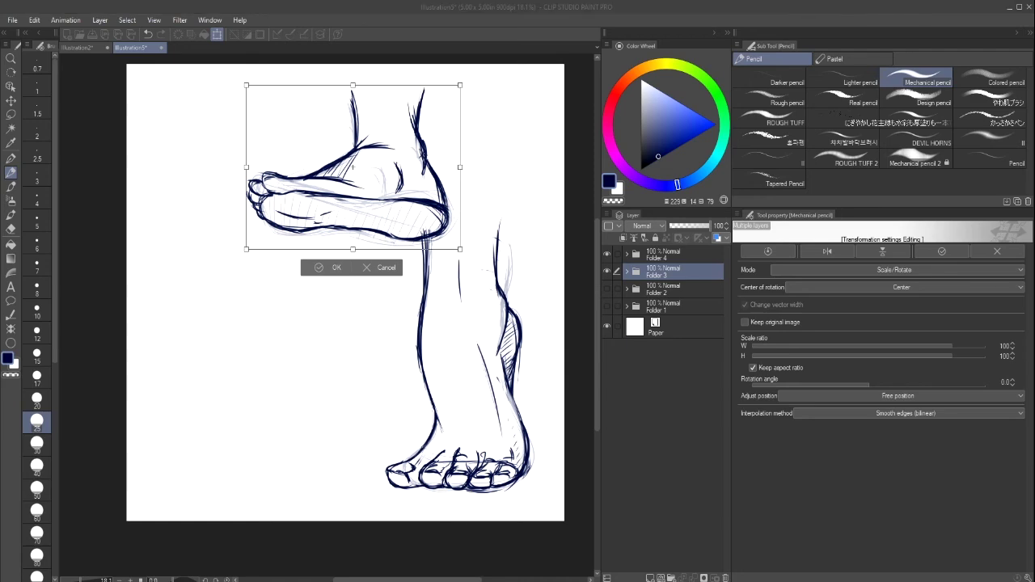
pyautogui.moveTo(389, 191); pyautogui.dragTo(381, 174)
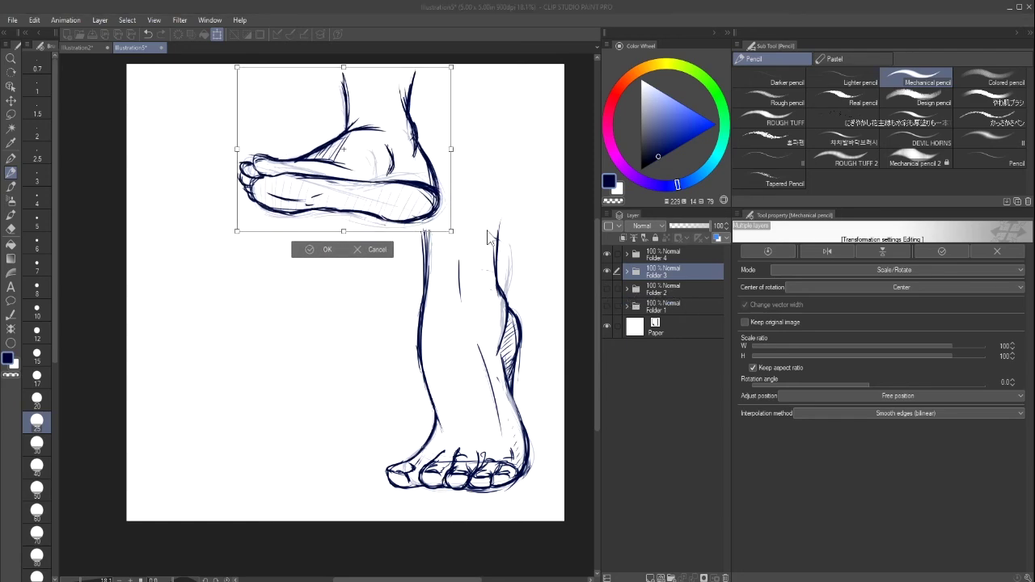
pyautogui.press('Return')
# Show Folder 2, scale its side-view foot to 78%, and place it in the canvas's lower left area.
pyautogui.click(607, 288)
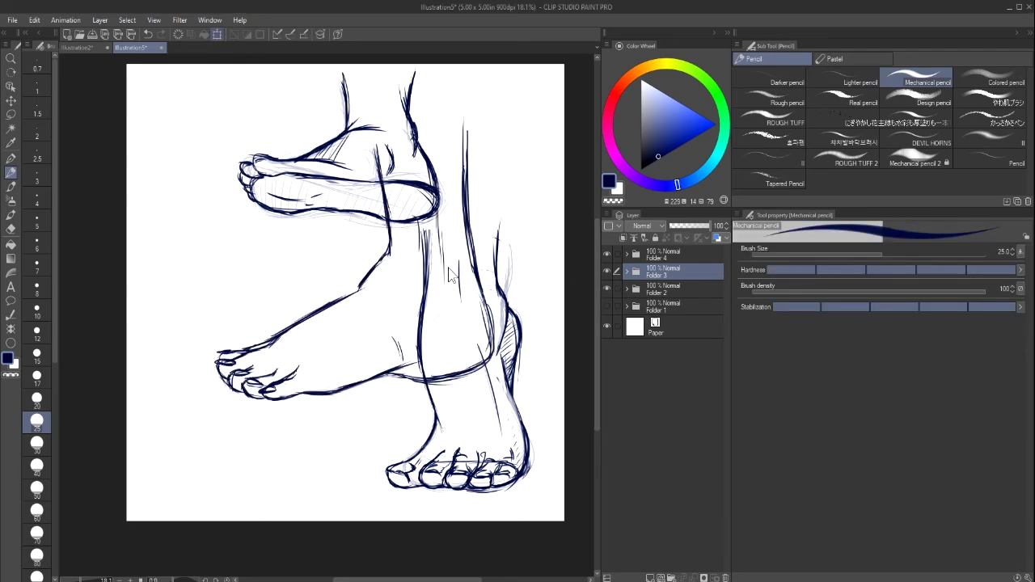
pyautogui.hotkey('ctrl', 't')
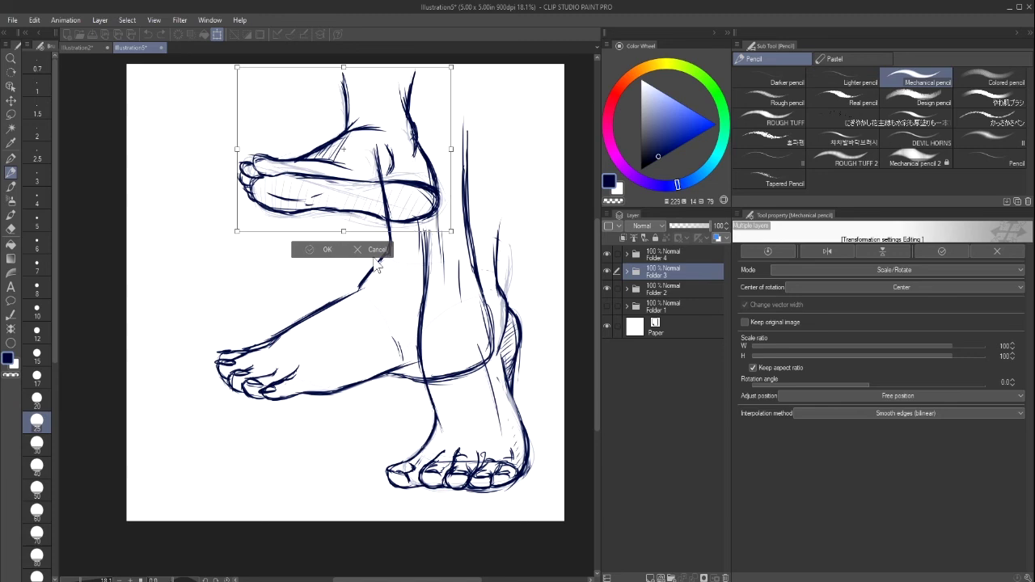
pyautogui.press('Return')
pyautogui.click(654, 288)
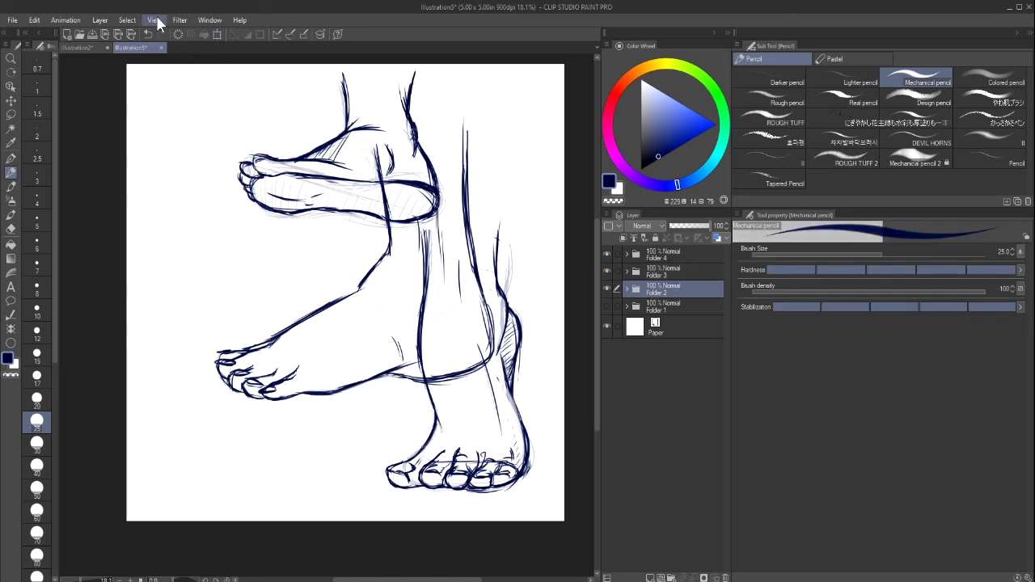
pyautogui.hotkey('ctrl', 't')
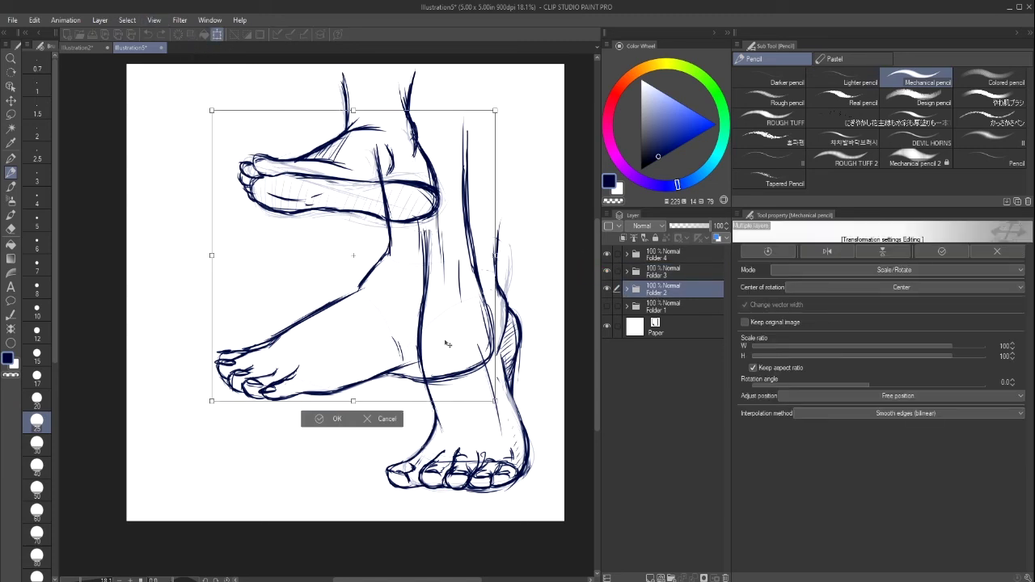
pyautogui.moveTo(441, 337); pyautogui.dragTo(369, 407)
pyautogui.moveTo(417, 461); pyautogui.dragTo(285, 485)
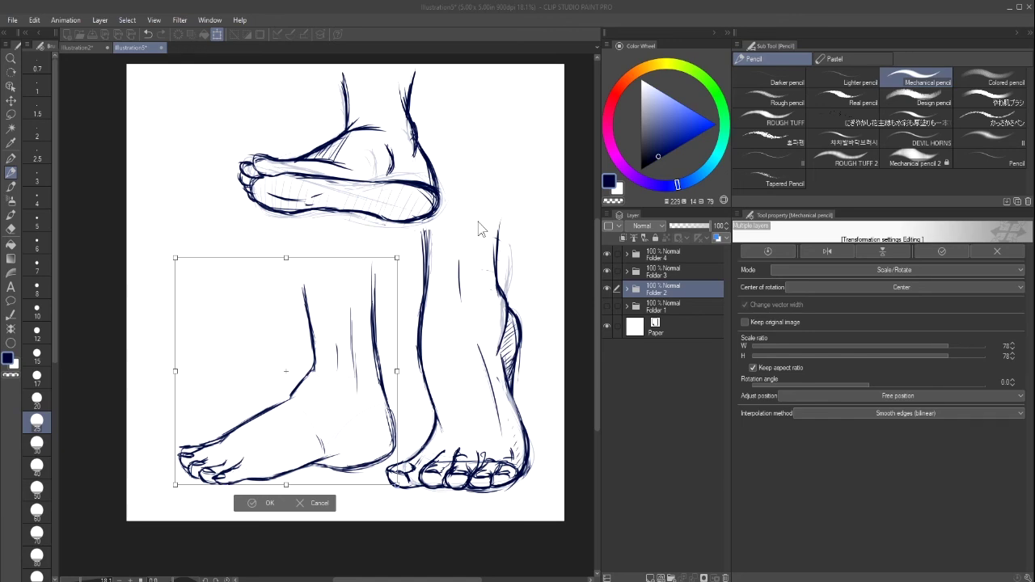
# Show Folder 1, then select Folders 2, 3 and 4 together and shift their feet slightly to the right.
pyautogui.click(609, 306)
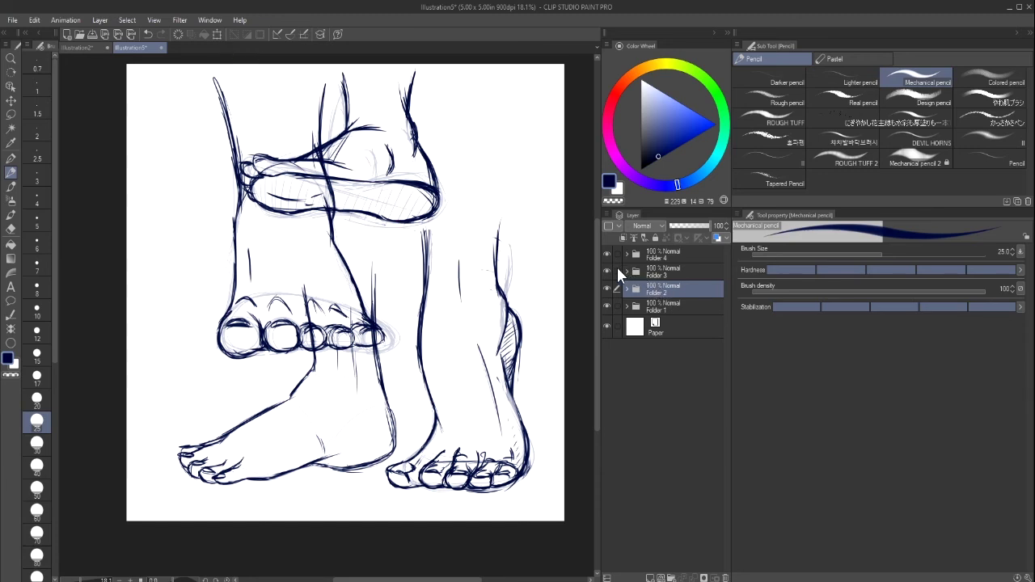
pyautogui.click(617, 269)
pyautogui.click(616, 252)
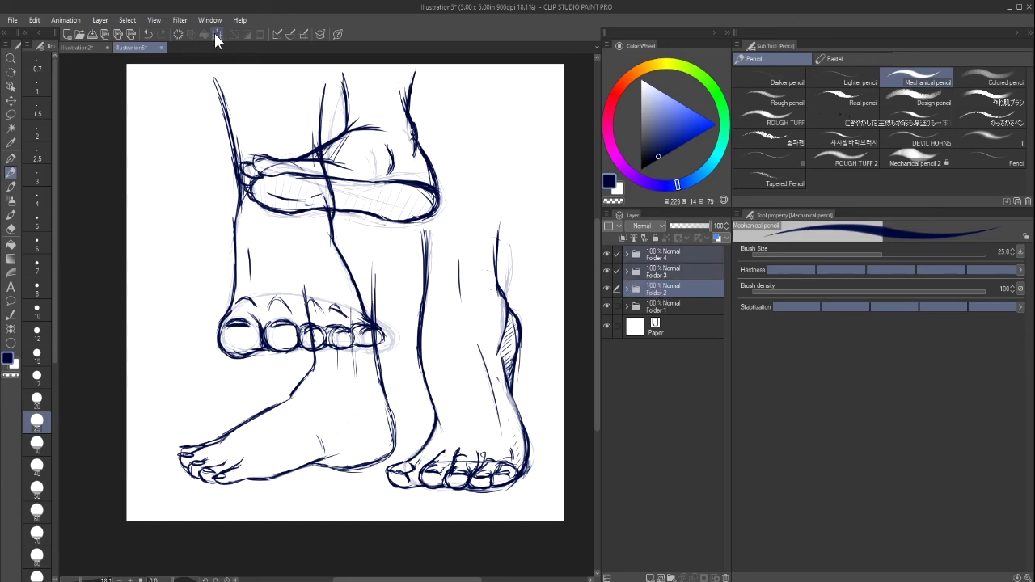
pyautogui.hotkey('ctrl', 't')
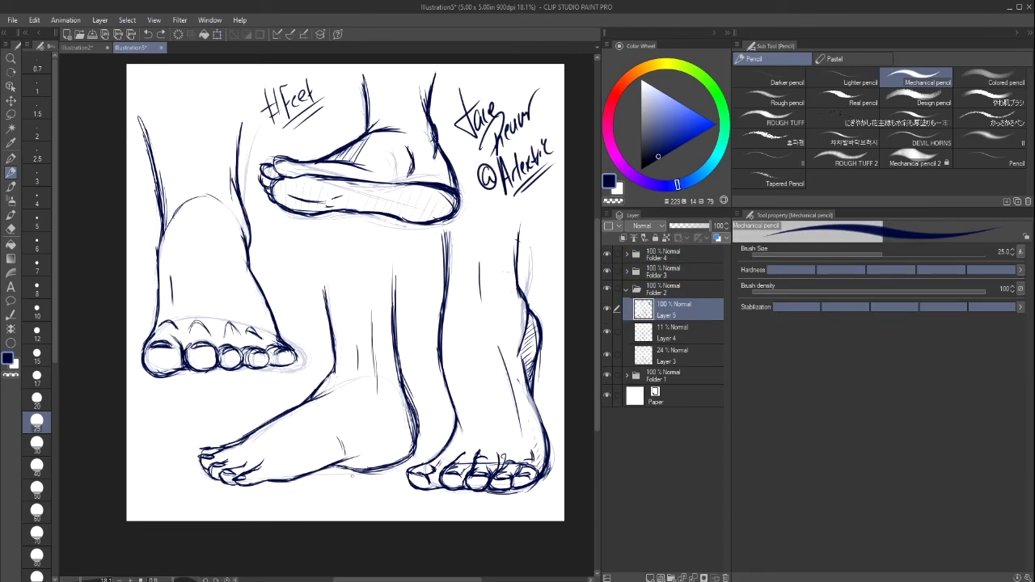
# Collapse Folder 2, add a layer above it, and hand-letter "#inktober" above the side-view foot.
pyautogui.click(625, 288)
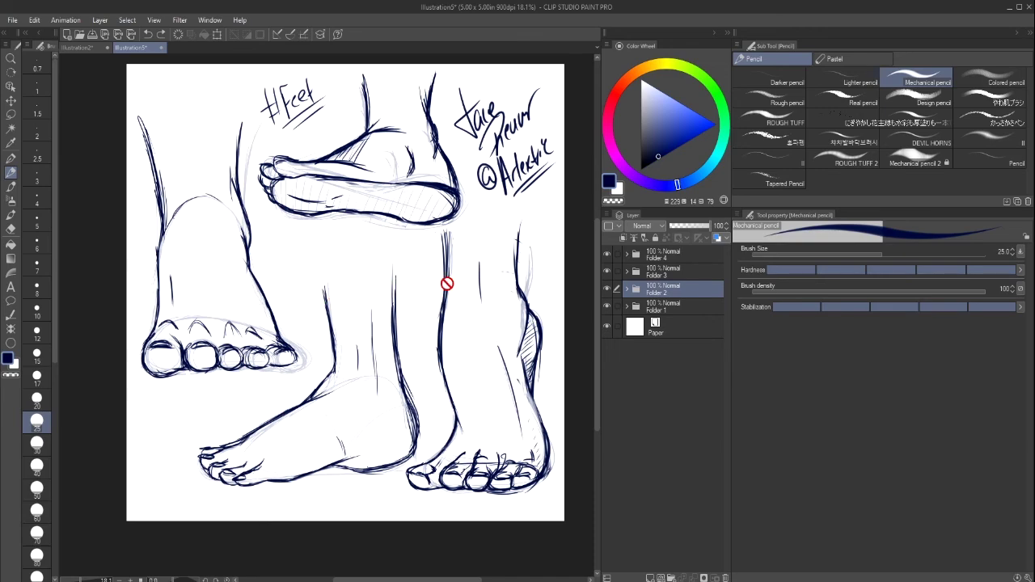
pyautogui.click(651, 577)
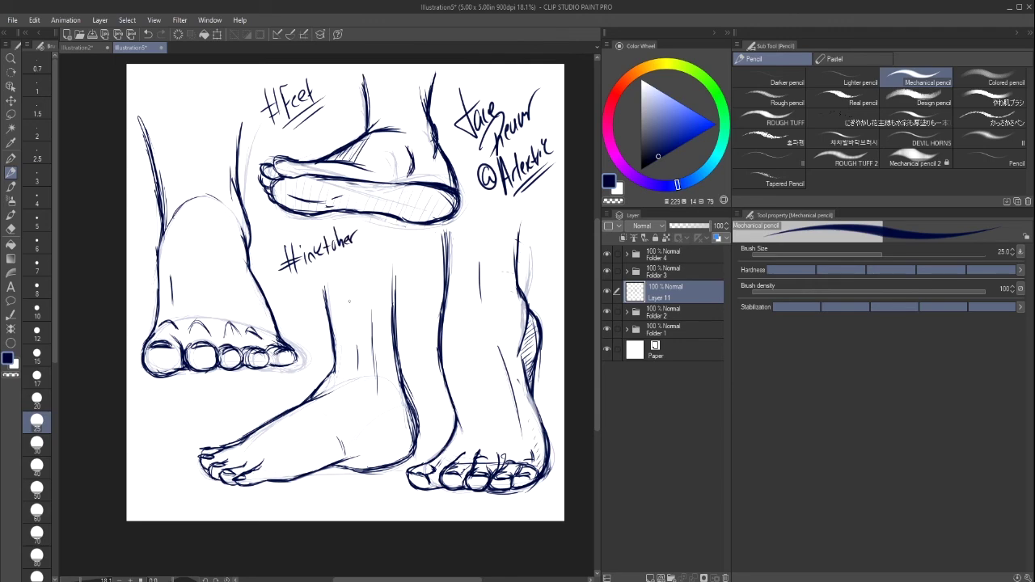
pyautogui.moveTo(296, 276); pyautogui.dragTo(365, 242)
pyautogui.hotkey('ctrl', 'z')
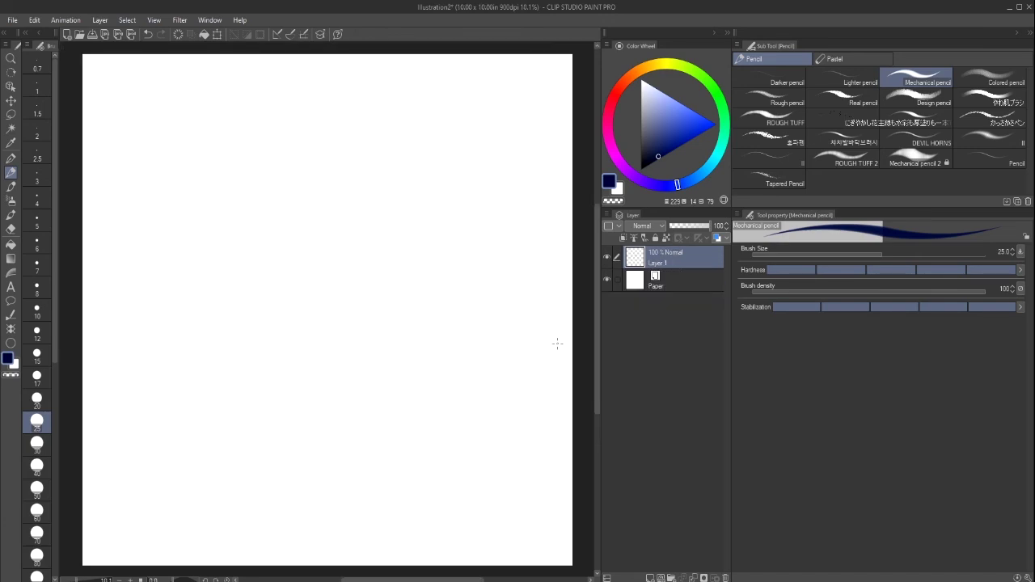
# On the blank Illustration2 canvas, rough in a side-view foot with an ankle circle, rounded heel block and forefoot wedge.
pyautogui.moveTo(328, 206)
pyautogui.mouseDown()
pyautogui.moveTo(340, 199)
pyautogui.moveTo(304, 198)
pyautogui.mouseUp()
pyautogui.moveTo(304, 216)
pyautogui.mouseDown()
pyautogui.moveTo(202, 293)
pyautogui.moveTo(340, 327)
pyautogui.mouseUp()
pyautogui.moveTo(349, 202); pyautogui.dragTo(394, 304)
pyautogui.moveTo(297, 213); pyautogui.dragTo(359, 197)
pyautogui.moveTo(275, 238)
pyautogui.mouseDown()
pyautogui.moveTo(197, 308)
pyautogui.moveTo(379, 321)
pyautogui.mouseUp()
pyautogui.moveTo(356, 211); pyautogui.dragTo(393, 283)
pyautogui.moveTo(296, 212); pyautogui.dragTo(356, 194)
pyautogui.moveTo(252, 272); pyautogui.dragTo(198, 310)
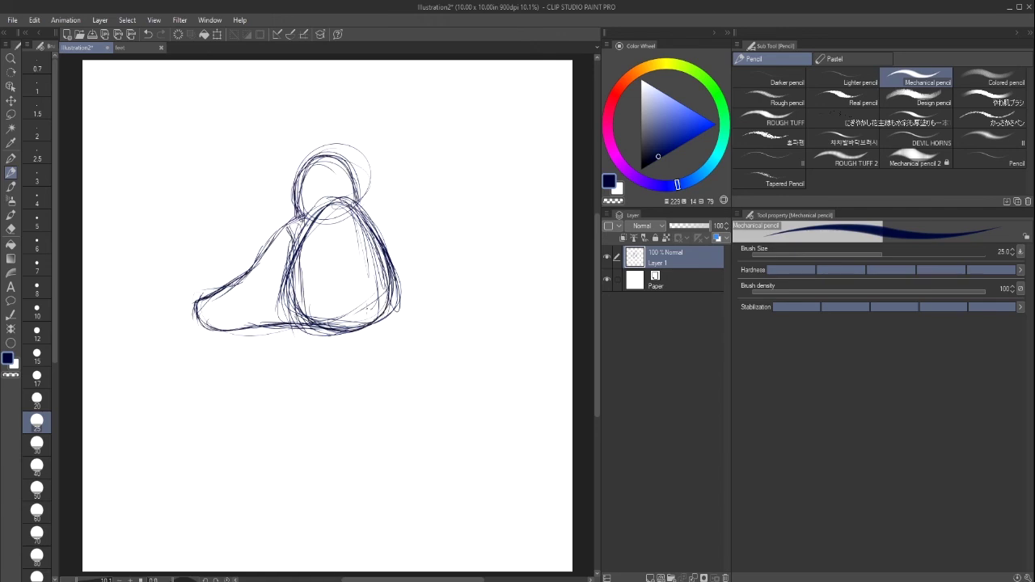
# Erase the loose strokes around the heel block with the Soft eraser and redraw its front edge as one curve.
pyautogui.press('e')
pyautogui.moveTo(288, 246)
pyautogui.mouseDown()
pyautogui.moveTo(282, 317)
pyautogui.moveTo(298, 320)
pyautogui.mouseUp()
pyautogui.press('p')
pyautogui.moveTo(330, 204); pyautogui.dragTo(312, 321)
pyautogui.press('e')
pyautogui.moveTo(362, 230); pyautogui.dragTo(374, 311)
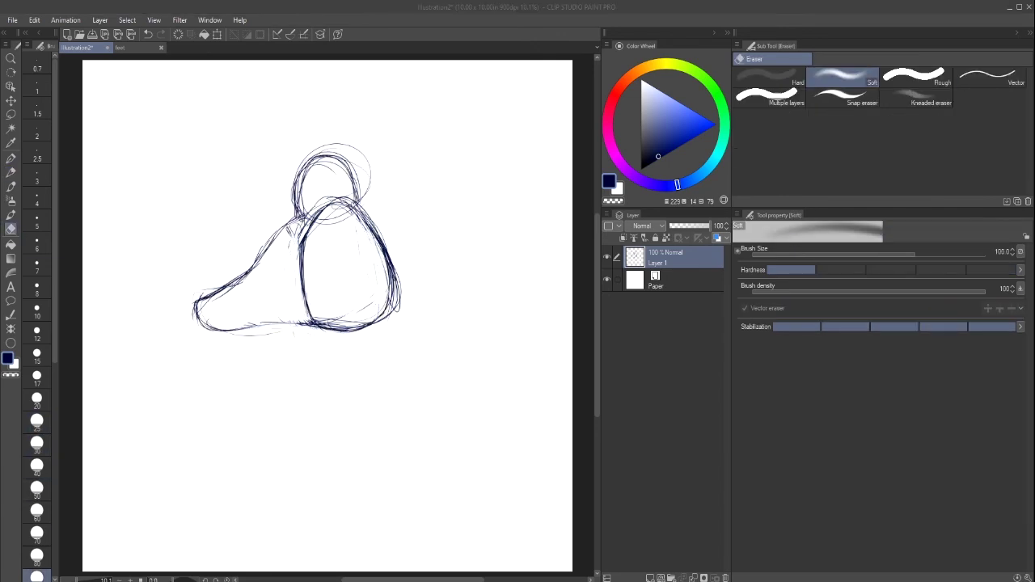
# Redraw the heel block's back and base, and darken the ankle circle and the instep slope down to the toe.
pyautogui.press('p')
pyautogui.moveTo(366, 215); pyautogui.dragTo(385, 250)
pyautogui.moveTo(335, 327); pyautogui.dragTo(380, 322)
pyautogui.press('e')
pyautogui.press('p')
pyautogui.moveTo(395, 285); pyautogui.dragTo(323, 326)
pyautogui.moveTo(340, 158); pyautogui.dragTo(299, 214)
pyautogui.moveTo(311, 217); pyautogui.dragTo(198, 311)
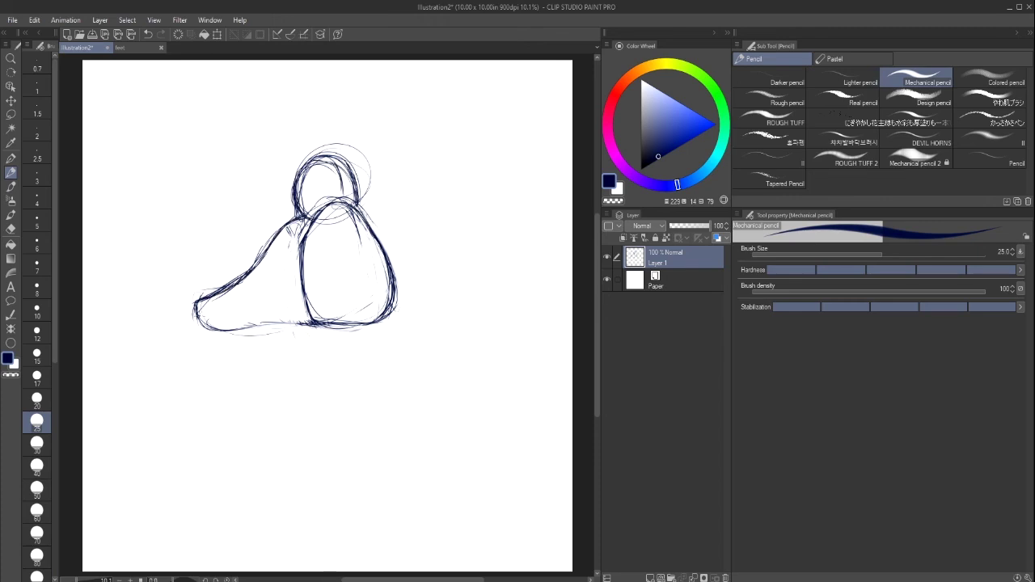
# Add curved cross-contour lines over the forefoot and clean up the stray strokes along the sole.
pyautogui.moveTo(267, 259); pyautogui.dragTo(257, 320)
pyautogui.moveTo(291, 241); pyautogui.dragTo(279, 324)
pyautogui.press('e')
pyautogui.press('p')
pyautogui.press('e')
pyautogui.moveTo(193, 320)
pyautogui.mouseDown()
pyautogui.moveTo(267, 307)
pyautogui.moveTo(376, 322)
pyautogui.mouseUp()
pyautogui.press('p')
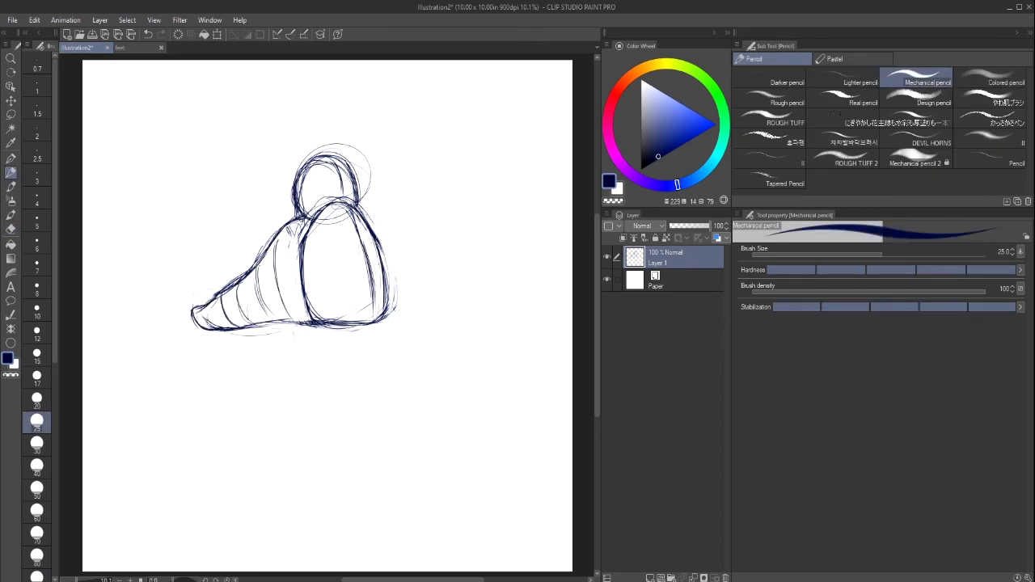
# Erase the ankle circle's overlapping strokes, redraw it with a cleaner curve, and darken the heel's base.
pyautogui.press('e')
pyautogui.moveTo(302, 202); pyautogui.dragTo(346, 194)
pyautogui.press('p')
pyautogui.moveTo(321, 157); pyautogui.dragTo(358, 206)
pyautogui.press('e')
pyautogui.press('p')
pyautogui.press('e')
pyautogui.press('p')
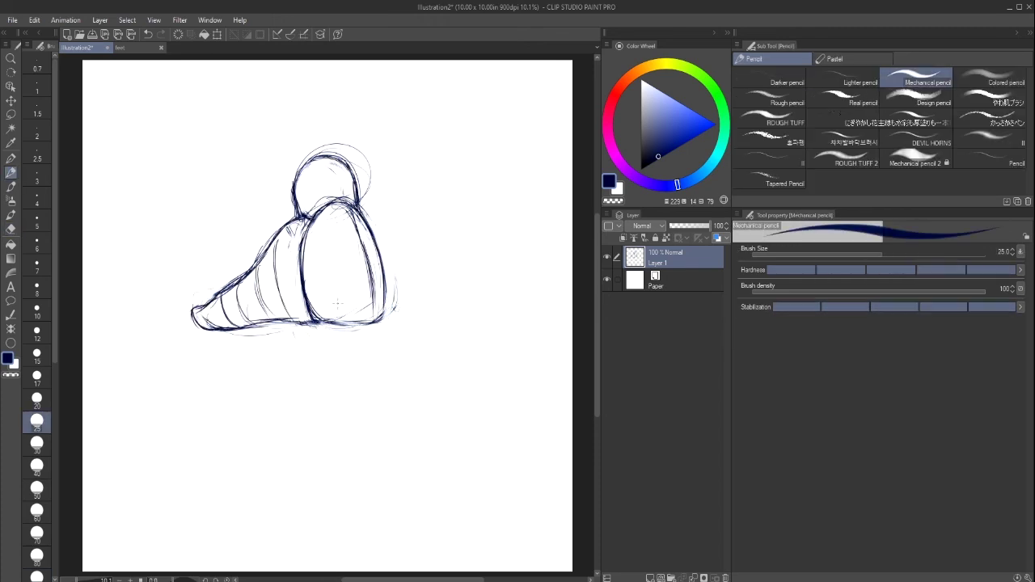
pyautogui.moveTo(313, 322); pyautogui.dragTo(387, 297)
# Lower the rough sketch layer's opacity to 32%, draw the front leg line on a new layer, and undo the extra strokes.
pyautogui.click(683, 227)
pyautogui.click(650, 578)
pyautogui.moveTo(285, 175); pyautogui.dragTo(295, 219)
pyautogui.moveTo(295, 220)
pyautogui.mouseDown()
pyautogui.moveTo(192, 310)
pyautogui.moveTo(303, 323)
pyautogui.moveTo(386, 279)
pyautogui.mouseUp()
pyautogui.moveTo(359, 213)
pyautogui.mouseDown()
pyautogui.moveTo(387, 299)
pyautogui.moveTo(311, 315)
pyautogui.mouseUp()
pyautogui.hotkey('ctrl', 'z')
pyautogui.hotkey('ctrl', 'z')
pyautogui.hotkey('ctrl', 'z')
# Draw the back of the leg and heel plus the inner ankle line, and erase the stroke at the front ankle.
pyautogui.moveTo(299, 204); pyautogui.dragTo(303, 258)
pyautogui.moveTo(355, 168); pyautogui.dragTo(382, 273)
pyautogui.moveTo(367, 231); pyautogui.dragTo(386, 305)
pyautogui.moveTo(356, 170)
pyautogui.mouseDown()
pyautogui.moveTo(366, 224)
pyautogui.moveTo(333, 247)
pyautogui.mouseUp()
pyautogui.press('e')
pyautogui.moveTo(300, 205); pyautogui.dragTo(302, 260)
pyautogui.press('p')
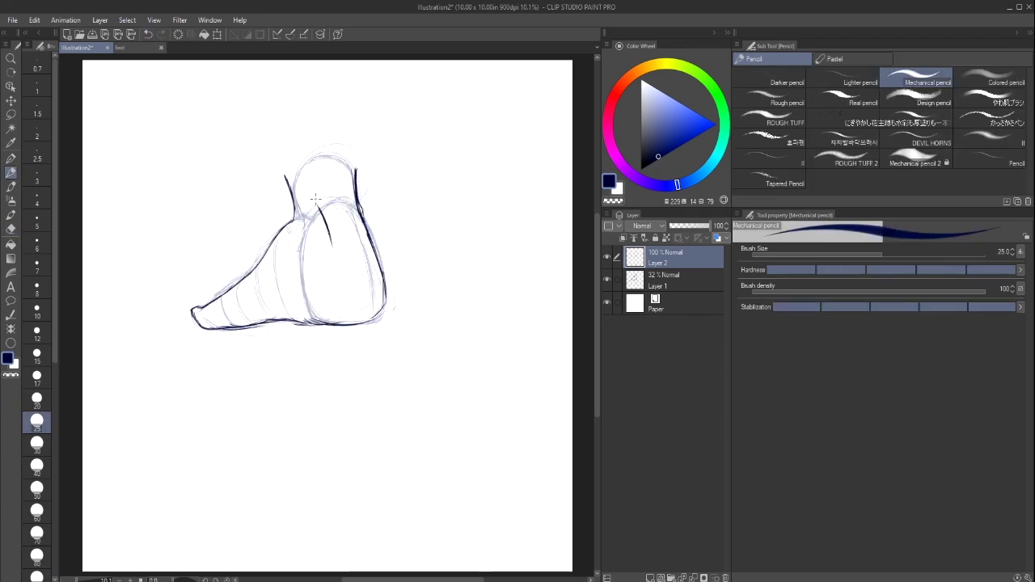
# Darken the side-view foot's outline around the toe, instep, sole and back of the heel.
pyautogui.moveTo(192, 309); pyautogui.dragTo(215, 330)
pyautogui.moveTo(301, 212)
pyautogui.mouseDown()
pyautogui.moveTo(303, 244)
pyautogui.moveTo(209, 303)
pyautogui.mouseUp()
pyautogui.moveTo(294, 320); pyautogui.dragTo(333, 325)
pyautogui.moveTo(369, 232); pyautogui.dragTo(383, 316)
pyautogui.moveTo(308, 322); pyautogui.dragTo(357, 325)
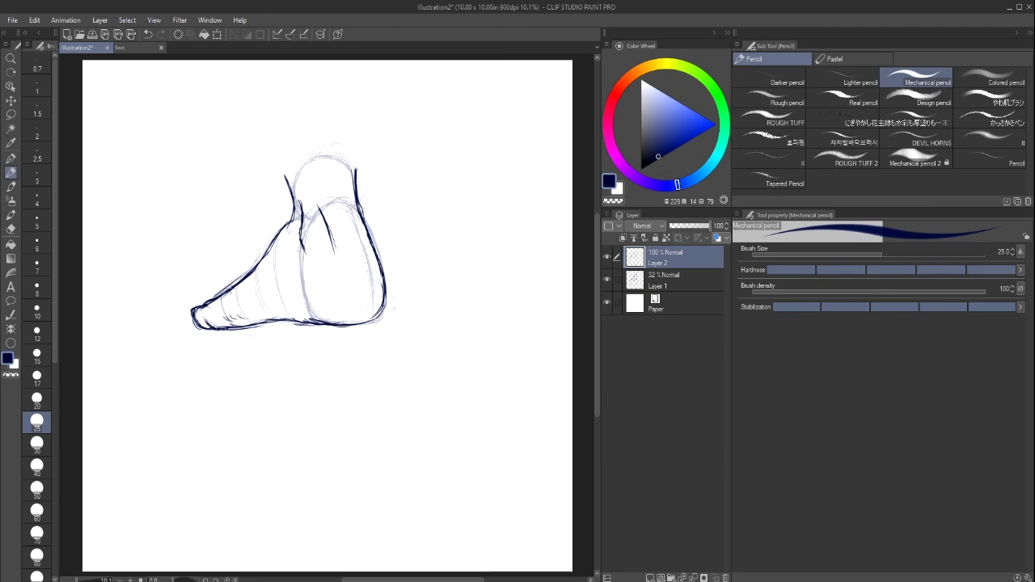
# Extend both leg lines upward and group the foot's rough and line layers in a folder.
pyautogui.moveTo(358, 136); pyautogui.dragTo(358, 207)
pyautogui.moveTo(279, 132); pyautogui.dragTo(293, 210)
pyautogui.hotkey('ctrl', 'g')
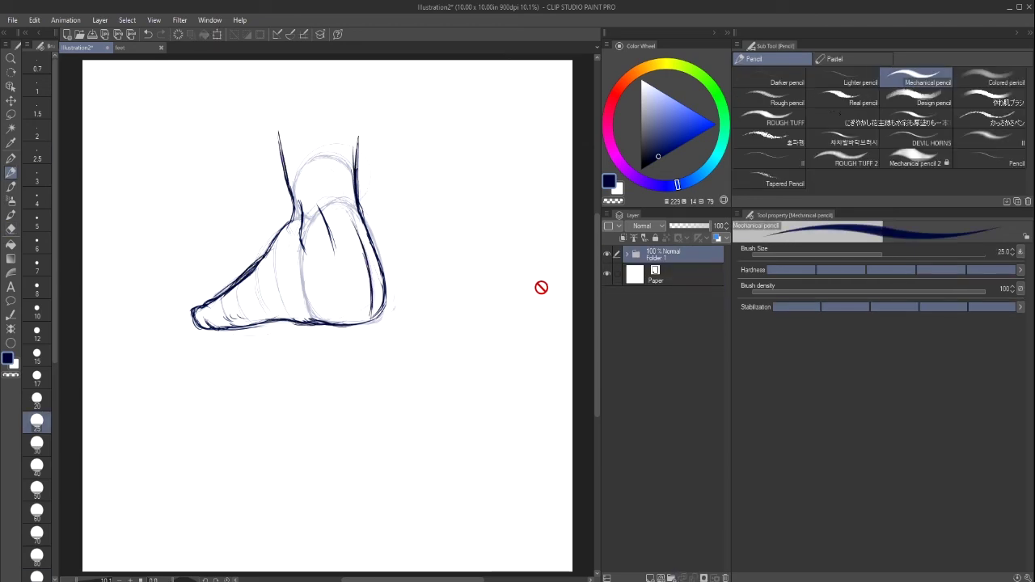
# Hide Folder 1 and, on a new layer, rough in the rounded ball and heel of a foot seen from below.
pyautogui.click(606, 254)
pyautogui.hotkey('ctrl', 'shift', 'n')
pyautogui.moveTo(364, 209); pyautogui.dragTo(292, 279)
pyautogui.moveTo(293, 287); pyautogui.dragTo(341, 325)
pyautogui.moveTo(428, 211)
pyautogui.mouseDown()
pyautogui.moveTo(414, 293)
pyautogui.moveTo(447, 235)
pyautogui.moveTo(419, 299)
pyautogui.mouseUp()
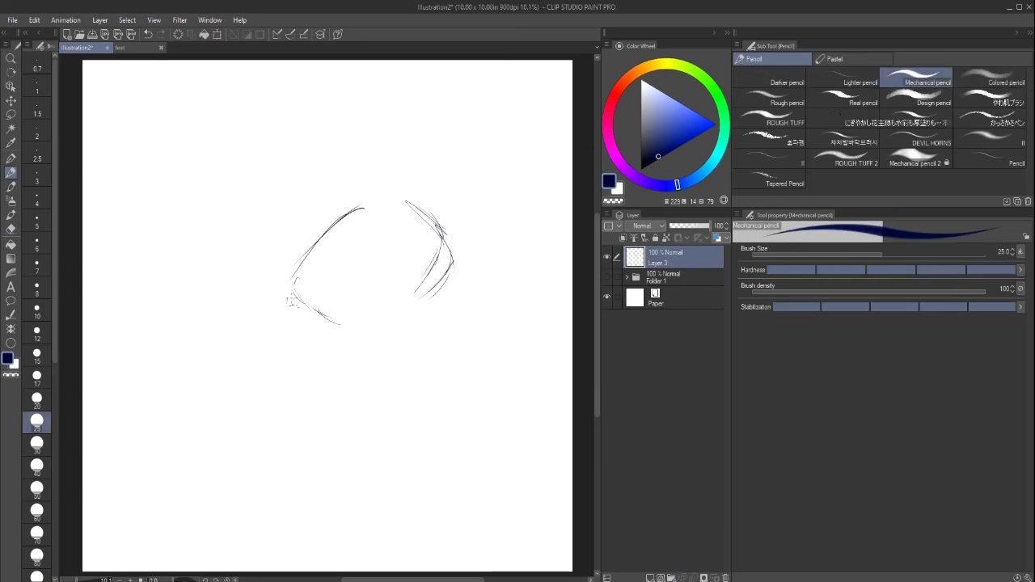
pyautogui.moveTo(362, 208); pyautogui.dragTo(289, 283)
pyautogui.moveTo(405, 209)
pyautogui.mouseDown()
pyautogui.moveTo(455, 267)
pyautogui.moveTo(348, 339)
pyautogui.moveTo(445, 332)
pyautogui.mouseUp()
pyautogui.moveTo(290, 279); pyautogui.dragTo(332, 328)
# Sketch the big toe as a tall pointed oval and connect its outer side to the ball of the foot.
pyautogui.moveTo(380, 120); pyautogui.dragTo(372, 192)
pyautogui.moveTo(380, 121)
pyautogui.mouseDown()
pyautogui.moveTo(445, 222)
pyautogui.moveTo(422, 166)
pyautogui.mouseUp()
pyautogui.moveTo(409, 202); pyautogui.dragTo(452, 247)
pyautogui.moveTo(378, 118); pyautogui.dragTo(458, 267)
# Sketch the second, third and fourth toes fanning out along the upper left of the ball.
pyautogui.moveTo(365, 205)
pyautogui.mouseDown()
pyautogui.moveTo(290, 301)
pyautogui.moveTo(319, 144)
pyautogui.mouseUp()
pyautogui.moveTo(322, 142)
pyautogui.mouseDown()
pyautogui.moveTo(374, 206)
pyautogui.moveTo(368, 198)
pyautogui.mouseUp()
pyautogui.moveTo(307, 180)
pyautogui.mouseDown()
pyautogui.moveTo(298, 194)
pyautogui.moveTo(330, 199)
pyautogui.mouseUp()
pyautogui.moveTo(312, 196); pyautogui.dragTo(343, 227)
pyautogui.moveTo(321, 160); pyautogui.dragTo(380, 210)
pyautogui.moveTo(292, 200)
pyautogui.mouseDown()
pyautogui.moveTo(311, 228)
pyautogui.moveTo(339, 212)
pyautogui.moveTo(322, 238)
pyautogui.mouseUp()
# Sketch the little toe and round off the fourth toe, undoing the extra line beside the big toe.
pyautogui.moveTo(278, 268); pyautogui.dragTo(283, 297)
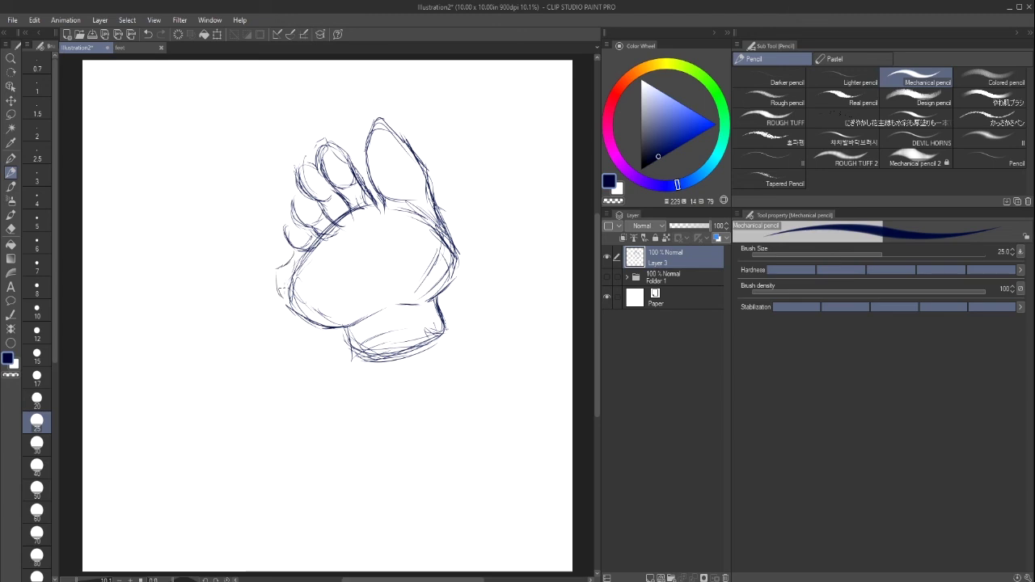
pyautogui.moveTo(295, 249); pyautogui.dragTo(288, 281)
pyautogui.moveTo(422, 141); pyautogui.dragTo(451, 240)
pyautogui.click(149, 34)
pyautogui.moveTo(287, 214); pyautogui.dragTo(314, 247)
pyautogui.moveTo(296, 249); pyautogui.dragTo(289, 282)
# Add crease lines inside the sole and strengthen the right and lower edges of the ball of the foot.
pyautogui.moveTo(341, 250); pyautogui.dragTo(367, 278)
pyautogui.moveTo(378, 240); pyautogui.dragTo(377, 284)
pyautogui.moveTo(457, 246); pyautogui.dragTo(425, 303)
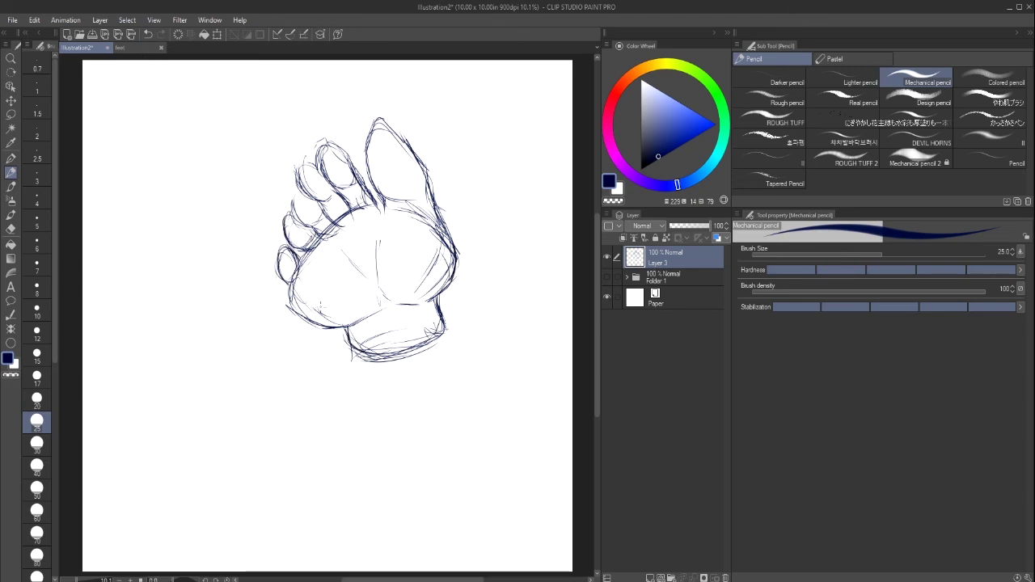
pyautogui.moveTo(290, 287); pyautogui.dragTo(327, 325)
pyautogui.moveTo(404, 305); pyautogui.dragTo(441, 298)
# Erase the loose strokes around the heel's lower edge and redraw the outer edge from big toe to ball.
pyautogui.click(10, 230)
pyautogui.moveTo(351, 359); pyautogui.dragTo(447, 325)
pyautogui.click(11, 173)
pyautogui.moveTo(431, 174); pyautogui.dragTo(458, 258)
pyautogui.click(11, 229)
pyautogui.click(11, 173)
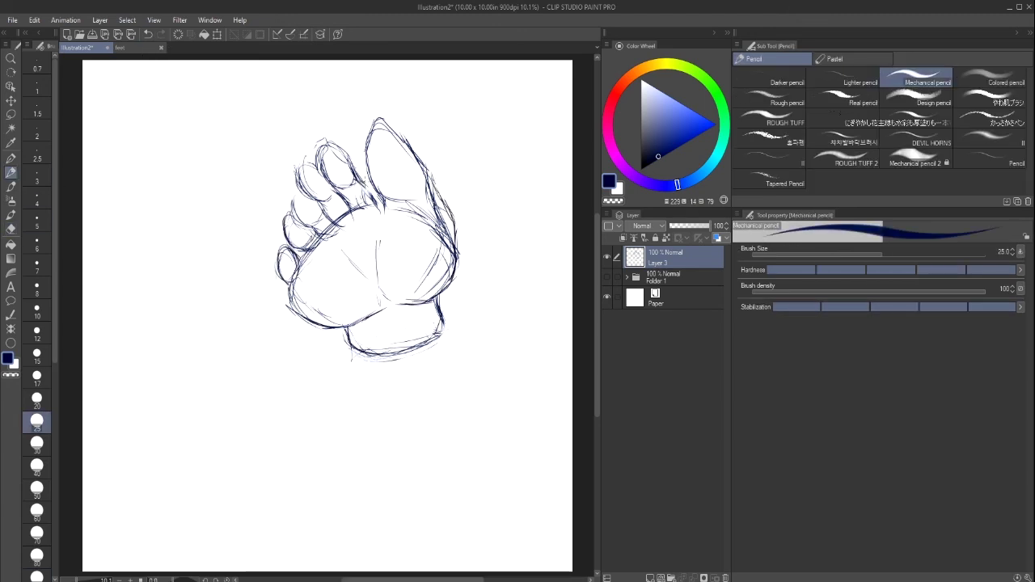
# Darken the toe outlines and the ball's upper and left edges, and erase the stray strokes beside the big toe.
pyautogui.moveTo(361, 178); pyautogui.dragTo(376, 205)
pyautogui.moveTo(294, 192); pyautogui.dragTo(315, 226)
pyautogui.moveTo(286, 280); pyautogui.dragTo(305, 324)
pyautogui.moveTo(317, 147); pyautogui.dragTo(359, 179)
pyautogui.moveTo(372, 204); pyautogui.dragTo(420, 213)
pyautogui.press('e')
pyautogui.moveTo(434, 169); pyautogui.dragTo(454, 215)
pyautogui.press('p')
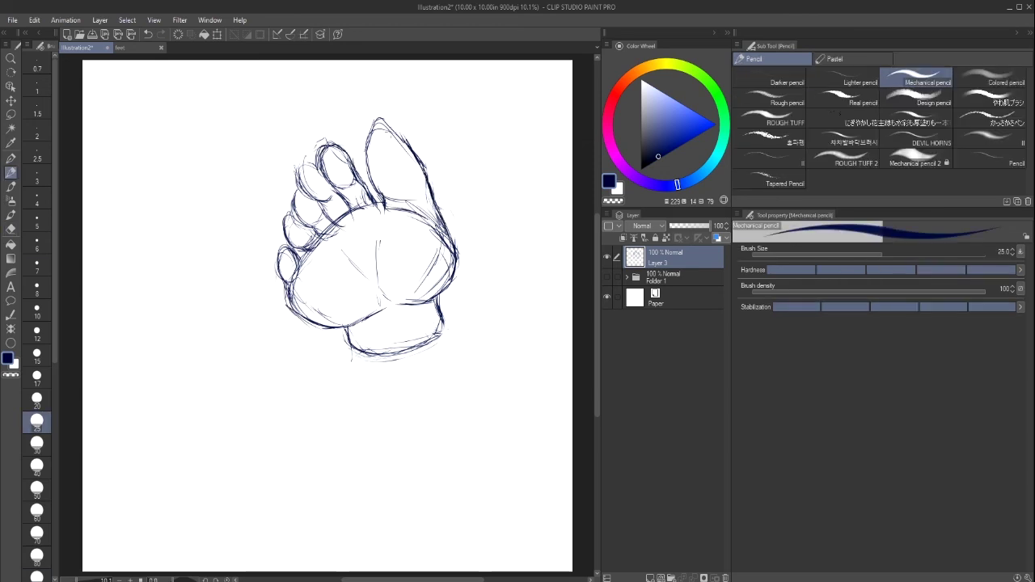
# Draw two leg lines rising behind the toes and thicken both sides of the heel.
pyautogui.moveTo(419, 92); pyautogui.dragTo(454, 248)
pyautogui.moveTo(316, 126); pyautogui.dragTo(311, 166)
pyautogui.hotkey('ctrl', 'z')
pyautogui.moveTo(321, 89); pyautogui.dragTo(325, 147)
pyautogui.moveTo(455, 210)
pyautogui.mouseDown()
pyautogui.moveTo(443, 319)
pyautogui.moveTo(352, 361)
pyautogui.moveTo(440, 330)
pyautogui.mouseUp()
pyautogui.press('e')
pyautogui.press('p')
pyautogui.moveTo(437, 290); pyautogui.dragTo(444, 328)
pyautogui.moveTo(356, 322)
pyautogui.mouseDown()
pyautogui.moveTo(427, 302)
pyautogui.moveTo(352, 356)
pyautogui.mouseUp()
# Sketch a small standing foot beside the sole view, with leg lines, a heel and a row of toes.
pyautogui.moveTo(455, 122); pyautogui.dragTo(475, 192)
pyautogui.moveTo(509, 131); pyautogui.dragTo(508, 194)
pyautogui.moveTo(461, 146); pyautogui.dragTo(485, 343)
pyautogui.moveTo(558, 323); pyautogui.dragTo(487, 346)
pyautogui.moveTo(491, 275); pyautogui.dragTo(469, 340)
pyautogui.moveTo(480, 220); pyautogui.dragTo(471, 301)
pyautogui.moveTo(519, 147); pyautogui.dragTo(514, 322)
pyautogui.moveTo(507, 319)
pyautogui.mouseDown()
pyautogui.moveTo(487, 343)
pyautogui.moveTo(521, 325)
pyautogui.mouseUp()
pyautogui.moveTo(516, 323)
pyautogui.mouseDown()
pyautogui.moveTo(566, 346)
pyautogui.moveTo(494, 351)
pyautogui.mouseUp()
pyautogui.moveTo(512, 254); pyautogui.dragTo(515, 320)
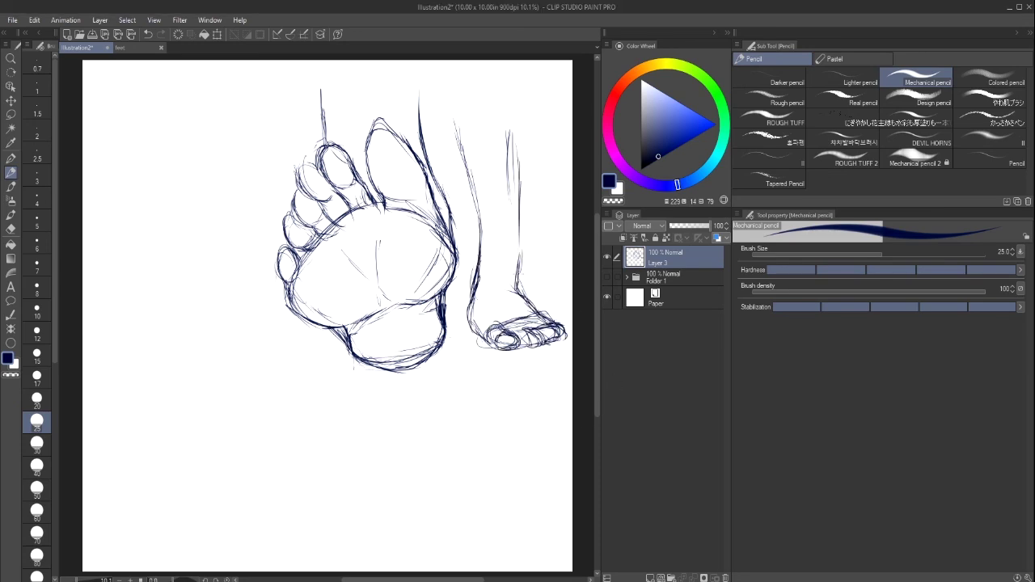
# Redraw the small foot's leg lines with a narrower taper to the ankle and erase the old strokes.
pyautogui.moveTo(463, 124); pyautogui.dragTo(480, 255)
pyautogui.click(11, 229)
pyautogui.moveTo(509, 133); pyautogui.dragTo(512, 281)
pyautogui.click(11, 173)
pyautogui.click(11, 229)
pyautogui.moveTo(481, 248); pyautogui.dragTo(476, 270)
pyautogui.click(11, 173)
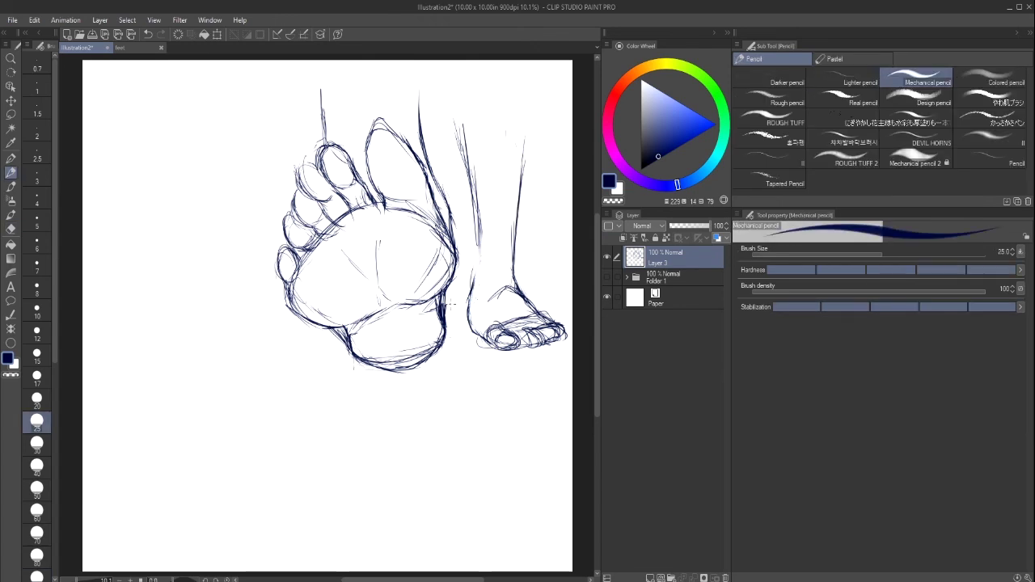
# Darken the small standing foot's leg lines, heel and toe outlines, and erase the stray strokes around them.
pyautogui.moveTo(481, 210); pyautogui.dragTo(470, 314)
pyautogui.moveTo(454, 109); pyautogui.dragTo(477, 259)
pyautogui.moveTo(469, 288)
pyautogui.mouseDown()
pyautogui.moveTo(479, 335)
pyautogui.moveTo(522, 344)
pyautogui.moveTo(571, 334)
pyautogui.mouseUp()
pyautogui.click(10, 229)
pyautogui.click(11, 172)
pyautogui.moveTo(519, 195); pyautogui.dragTo(516, 287)
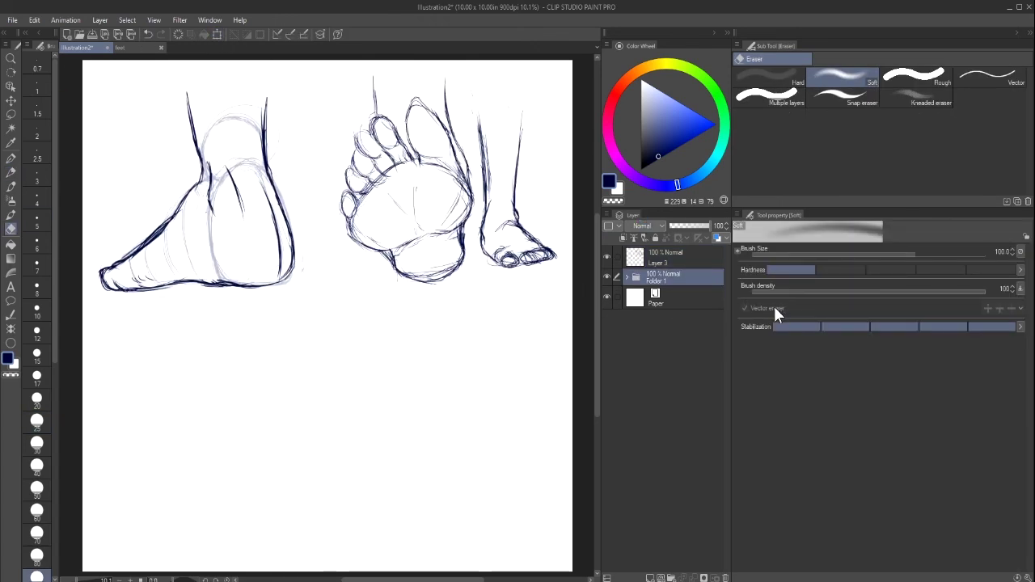
# Add a new layer and rough in the zigzag ankle contours of a foot seen from behind, below the small standing foot.
pyautogui.hotkey('ctrl', 'shift', 'n')
pyautogui.press('p')
pyautogui.moveTo(400, 326)
pyautogui.mouseDown()
pyautogui.moveTo(429, 386)
pyautogui.moveTo(435, 484)
pyautogui.moveTo(409, 540)
pyautogui.mouseUp()
pyautogui.moveTo(499, 376); pyautogui.dragTo(474, 486)
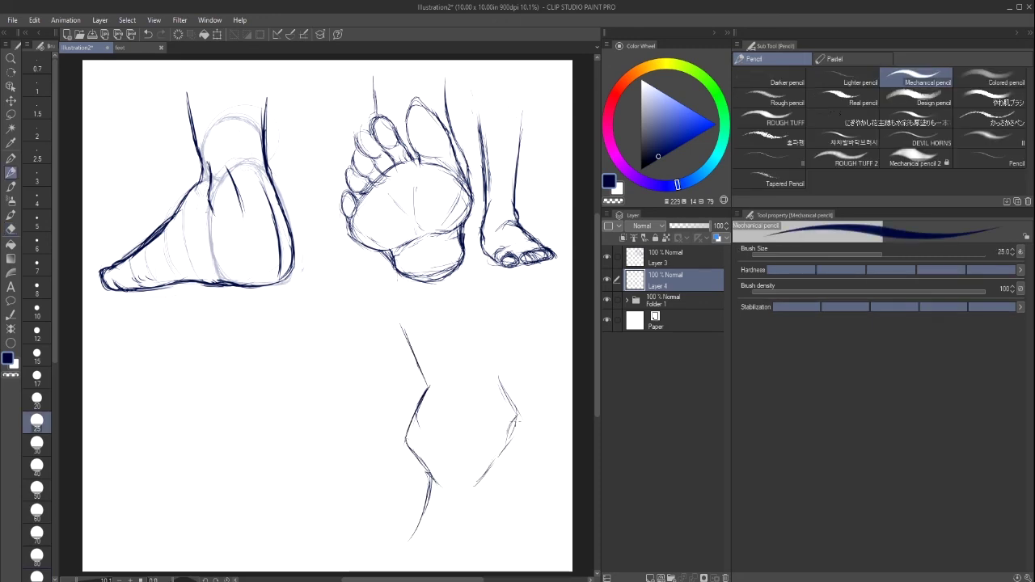
pyautogui.moveTo(491, 351); pyautogui.dragTo(515, 412)
pyautogui.moveTo(508, 437); pyautogui.dragTo(531, 503)
pyautogui.moveTo(521, 468); pyautogui.dragTo(504, 541)
# Scale down the rear-view ankle lines and sketch the rounded heel beneath them.
pyautogui.hotkey('ctrl', 't')
pyautogui.moveTo(435, 439); pyautogui.dragTo(445, 485)
pyautogui.moveTo(465, 477); pyautogui.dragTo(509, 476)
pyautogui.moveTo(500, 424); pyautogui.dragTo(529, 464)
pyautogui.moveTo(426, 388); pyautogui.dragTo(512, 445)
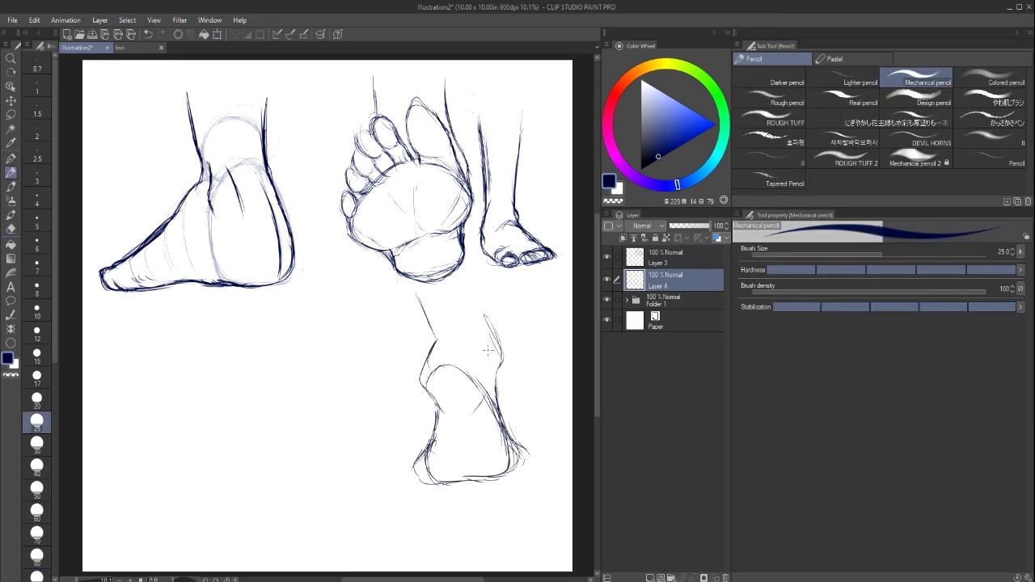
# Extend the rear foot's leg lines upward, erase the flared strokes beside the heel, and hatch the hollows above it.
pyautogui.moveTo(487, 272); pyautogui.dragTo(495, 396)
pyautogui.moveTo(416, 292); pyautogui.dragTo(432, 349)
pyautogui.press('e')
pyautogui.moveTo(516, 424); pyautogui.dragTo(518, 474)
pyautogui.moveTo(416, 456); pyautogui.dragTo(430, 485)
pyautogui.press('p')
pyautogui.moveTo(485, 396); pyautogui.dragTo(491, 416)
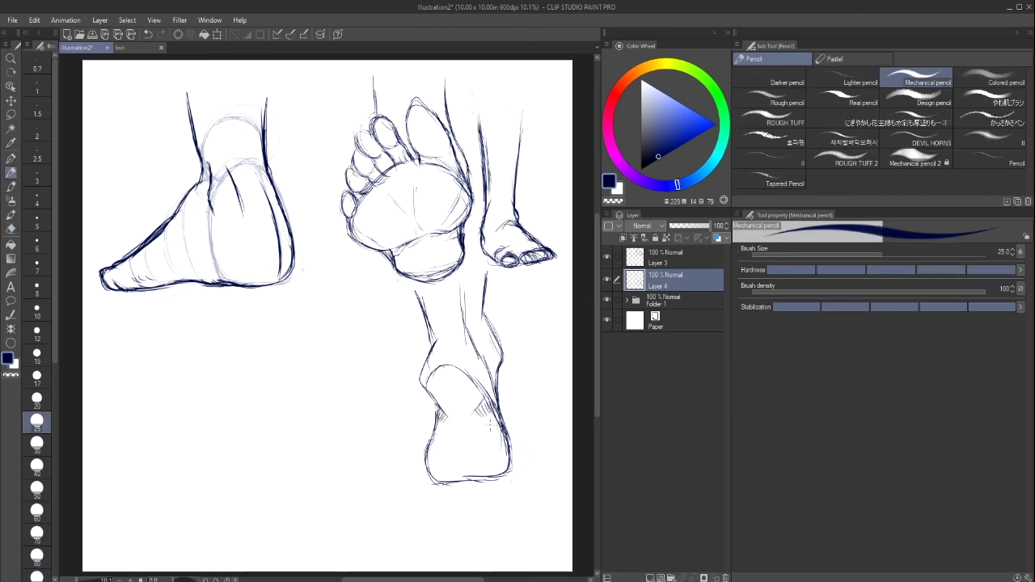
# Lighten the heel lines of the rear foot and redraw its tendon line and left leg contour.
pyautogui.press('e')
pyautogui.moveTo(453, 364)
pyautogui.mouseDown()
pyautogui.moveTo(490, 395)
pyautogui.moveTo(514, 478)
pyautogui.mouseUp()
pyautogui.press('p')
pyautogui.moveTo(466, 295); pyautogui.dragTo(492, 381)
pyautogui.moveTo(416, 296); pyautogui.dragTo(437, 412)
# Draw small bulges on both sides of the rear-view heel and add short crease lines inside it.
pyautogui.moveTo(512, 441); pyautogui.dragTo(520, 474)
pyautogui.moveTo(522, 447)
pyautogui.mouseDown()
pyautogui.moveTo(486, 483)
pyautogui.moveTo(527, 463)
pyautogui.mouseUp()
pyautogui.moveTo(431, 436); pyautogui.dragTo(424, 462)
pyautogui.press('e')
pyautogui.press('p')
pyautogui.press('e')
pyautogui.press('p')
pyautogui.moveTo(511, 439); pyautogui.dragTo(518, 470)
pyautogui.moveTo(460, 438); pyautogui.dragTo(472, 461)
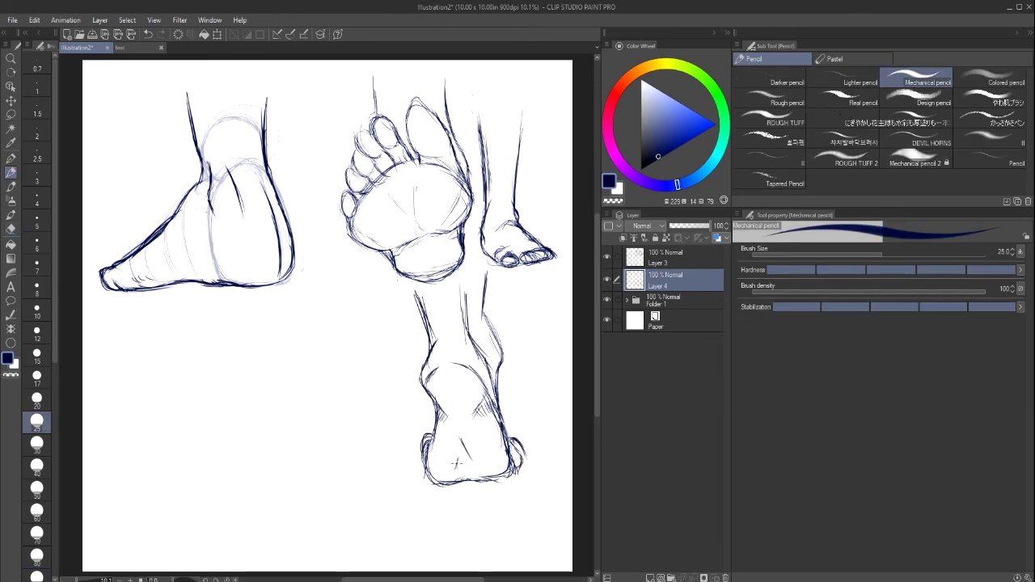
# Darken the rear foot's leg and ankle contours and clean up the heel's outer edge.
pyautogui.moveTo(486, 275); pyautogui.dragTo(496, 343)
pyautogui.moveTo(466, 288); pyautogui.dragTo(497, 396)
pyautogui.moveTo(417, 290); pyautogui.dragTo(440, 412)
pyautogui.scroll(-1, 458, 438)
pyautogui.press('e')
pyautogui.moveTo(461, 404)
pyautogui.mouseDown()
pyautogui.moveTo(458, 437)
pyautogui.moveTo(514, 465)
pyautogui.mouseUp()
pyautogui.press('p')
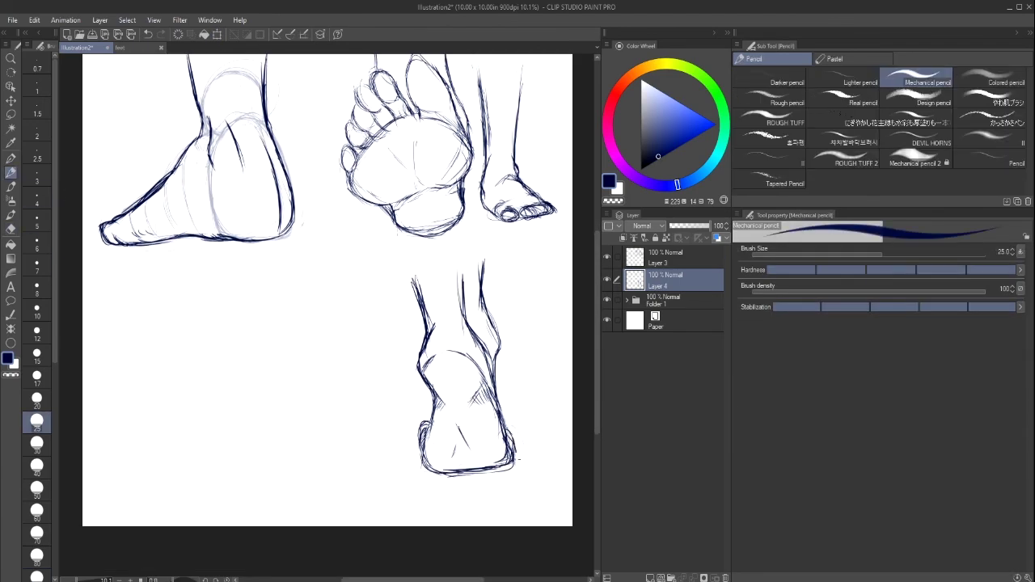
# Rework the bulge beside the heel's inner edge and erase back the heel's crease lines and side strokes.
pyautogui.press('e')
pyautogui.press('p')
pyautogui.press('e')
pyautogui.press('p')
pyautogui.moveTo(423, 424); pyautogui.dragTo(420, 457)
pyautogui.press('e')
pyautogui.moveTo(460, 427)
pyautogui.mouseDown()
pyautogui.moveTo(467, 448)
pyautogui.moveTo(417, 457)
pyautogui.mouseUp()
pyautogui.moveTo(499, 408); pyautogui.dragTo(509, 461)
pyautogui.press('p')
# Duplicate the rear-view foot and place a mirrored copy to its left.
pyautogui.hotkey('ctrl', 'v')
pyautogui.hotkey('ctrl', 't')
pyautogui.click(827, 251)
pyautogui.moveTo(474, 407); pyautogui.dragTo(340, 408)
pyautogui.press('Return')
# Sketch toes peeking out beside the outer edges of both rear-view heels and reinforce the heel bases.
pyautogui.moveTo(296, 440)
pyautogui.mouseDown()
pyautogui.moveTo(293, 464)
pyautogui.moveTo(356, 471)
pyautogui.mouseUp()
pyautogui.click(666, 257)
pyautogui.moveTo(511, 441); pyautogui.dragTo(515, 466)
pyautogui.click(666, 281)
pyautogui.moveTo(427, 451); pyautogui.dragTo(484, 470)
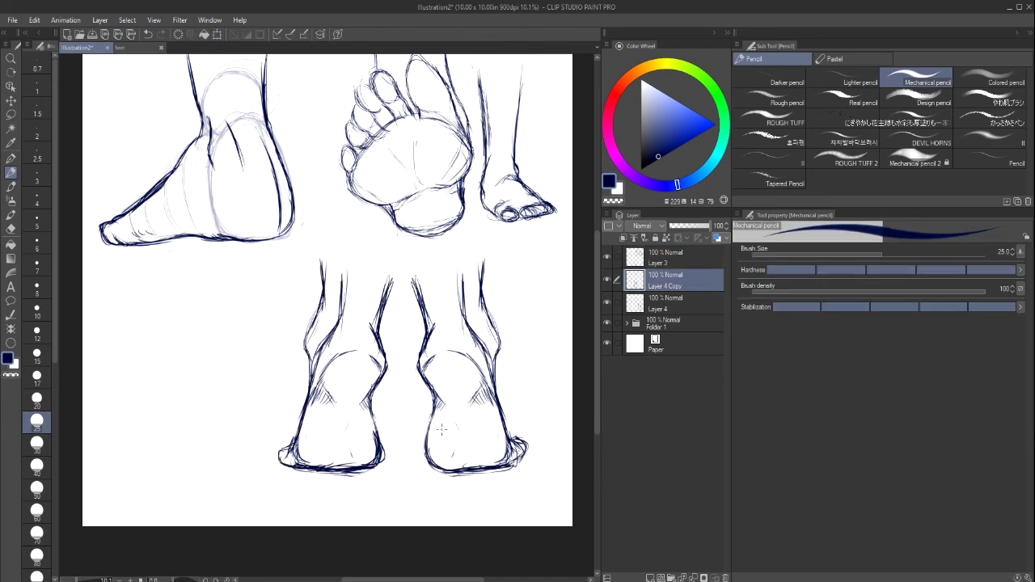
# Touch up the heel creases and ankle edges on both rear-view feet.
pyautogui.moveTo(343, 432); pyautogui.dragTo(336, 446)
pyautogui.moveTo(368, 400); pyautogui.dragTo(347, 424)
pyautogui.moveTo(385, 361); pyautogui.dragTo(359, 407)
pyautogui.click(666, 304)
pyautogui.moveTo(419, 364)
pyautogui.mouseDown()
pyautogui.moveTo(437, 412)
pyautogui.moveTo(477, 410)
pyautogui.mouseUp()
pyautogui.click(666, 281)
# Group the two rear-view foot layers into a folder, hide both folders, and delete the stray toe strokes from Layer 3.
pyautogui.click(672, 579)
pyautogui.click(617, 298)
pyautogui.click(606, 277)
pyautogui.click(666, 257)
pyautogui.press('m')
pyautogui.click(608, 295)
pyautogui.click(667, 257)
pyautogui.press('Delete')
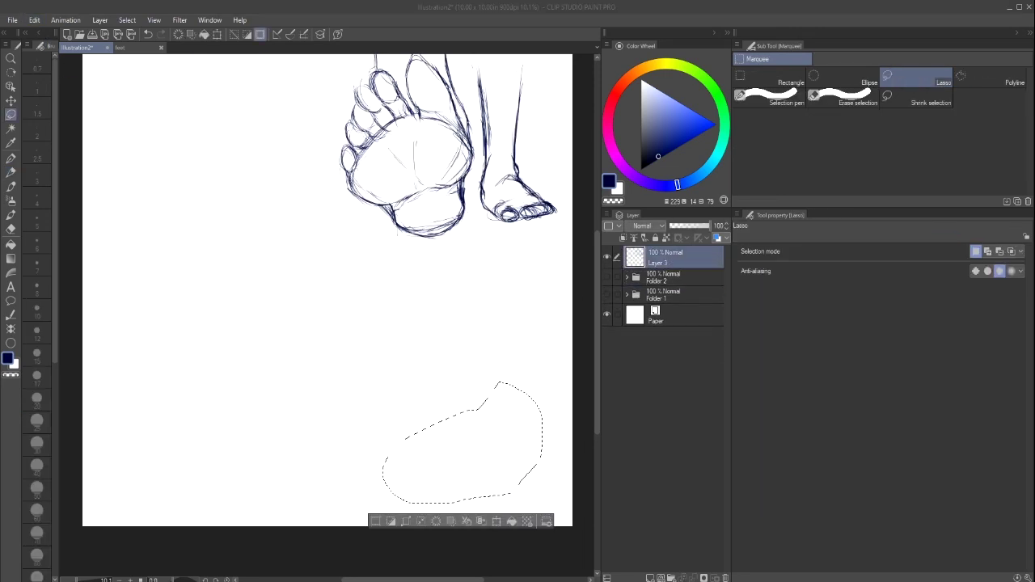
# Hide Layer 3, add a new layer, and rough in the heel oval and arch of a diagonal sole view.
pyautogui.click(606, 258)
pyautogui.click(650, 578)
pyautogui.hotkey('ctrl', 'd')
pyautogui.press('p')
pyautogui.moveTo(344, 304); pyautogui.dragTo(327, 337)
pyautogui.moveTo(328, 348); pyautogui.dragTo(334, 406)
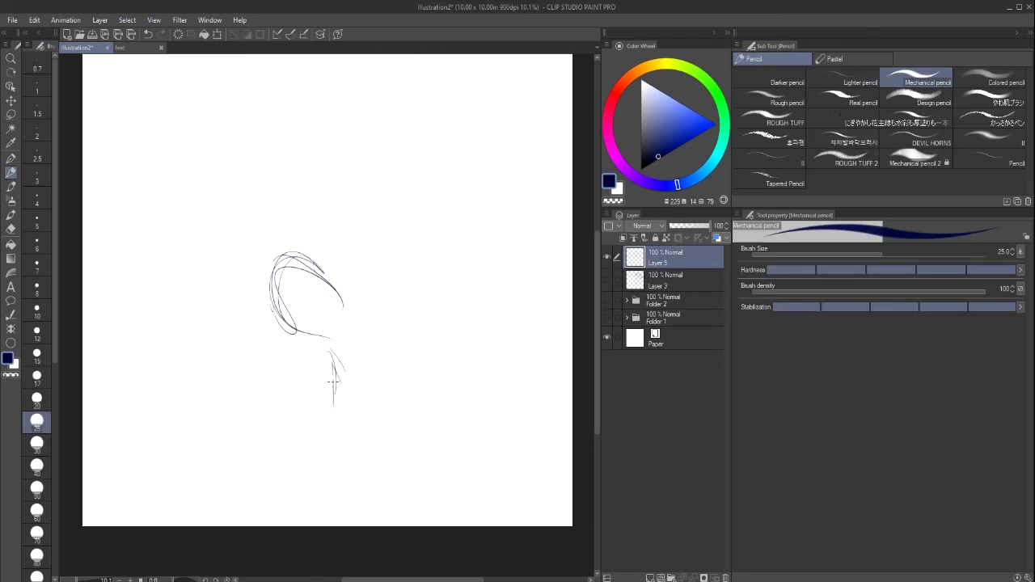
# Sketch the ball, side edges and toes of the diagonal foot and strengthen its heel outline.
pyautogui.moveTo(361, 325); pyautogui.dragTo(420, 366)
pyautogui.moveTo(335, 396); pyautogui.dragTo(388, 444)
pyautogui.moveTo(406, 366); pyautogui.dragTo(428, 420)
pyautogui.moveTo(283, 267); pyautogui.dragTo(356, 327)
pyautogui.moveTo(348, 403); pyautogui.dragTo(385, 356)
pyautogui.moveTo(300, 262)
pyautogui.mouseDown()
pyautogui.moveTo(364, 343)
pyautogui.moveTo(279, 331)
pyautogui.mouseUp()
pyautogui.moveTo(317, 382)
pyautogui.mouseDown()
pyautogui.moveTo(335, 408)
pyautogui.moveTo(412, 438)
pyautogui.moveTo(356, 441)
pyautogui.mouseUp()
pyautogui.moveTo(417, 364); pyautogui.dragTo(443, 432)
pyautogui.moveTo(352, 306); pyautogui.dragTo(417, 372)
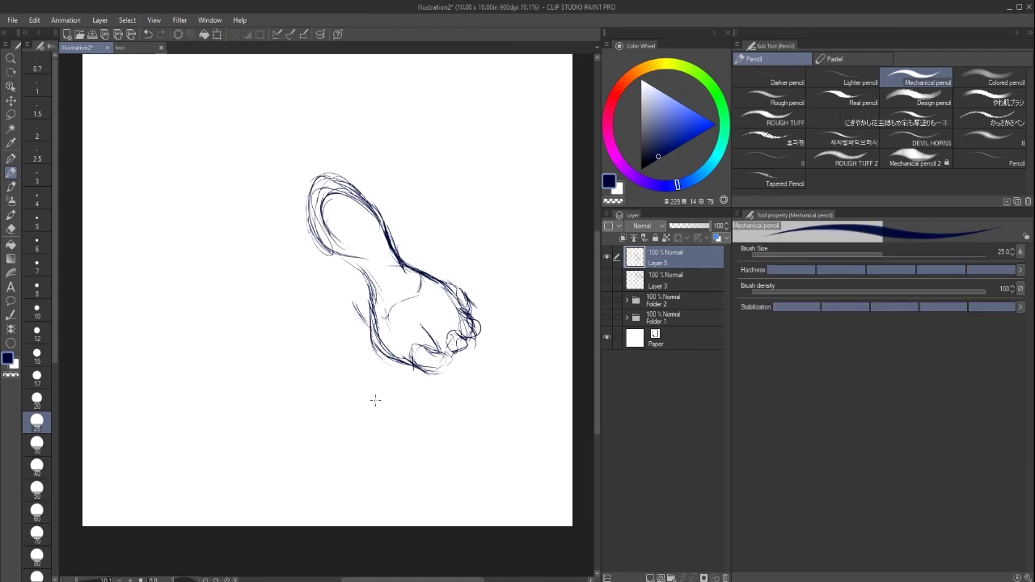
# Sketch a second diagonal foot at the lower left of the first, with a heel, arch, side edges and toes.
pyautogui.moveTo(317, 229); pyautogui.dragTo(347, 273)
pyautogui.moveTo(214, 279); pyautogui.dragTo(289, 314)
pyautogui.moveTo(260, 246); pyautogui.dragTo(356, 395)
pyautogui.moveTo(252, 368); pyautogui.dragTo(315, 400)
pyautogui.moveTo(231, 220)
pyautogui.mouseDown()
pyautogui.moveTo(204, 308)
pyautogui.moveTo(264, 215)
pyautogui.mouseUp()
pyautogui.moveTo(360, 373)
pyautogui.mouseDown()
pyautogui.moveTo(397, 397)
pyautogui.moveTo(360, 411)
pyautogui.mouseUp()
pyautogui.moveTo(291, 417); pyautogui.dragTo(323, 423)
pyautogui.moveTo(381, 403); pyautogui.dragTo(296, 430)
pyautogui.moveTo(200, 244); pyautogui.dragTo(256, 215)
pyautogui.moveTo(216, 313); pyautogui.dragTo(257, 390)
# Reinforce the second foot's heel, outer edge and toes, and darken its inner arch contour.
pyautogui.moveTo(251, 379); pyautogui.dragTo(319, 432)
pyautogui.moveTo(165, 281); pyautogui.dragTo(217, 220)
pyautogui.moveTo(209, 343); pyautogui.dragTo(257, 397)
pyautogui.moveTo(160, 277); pyautogui.dragTo(174, 324)
pyautogui.moveTo(187, 336); pyautogui.dragTo(264, 405)
pyautogui.moveTo(201, 343); pyautogui.dragTo(314, 400)
pyautogui.moveTo(254, 219); pyautogui.dragTo(270, 281)
pyautogui.moveTo(280, 309); pyautogui.dragTo(319, 327)
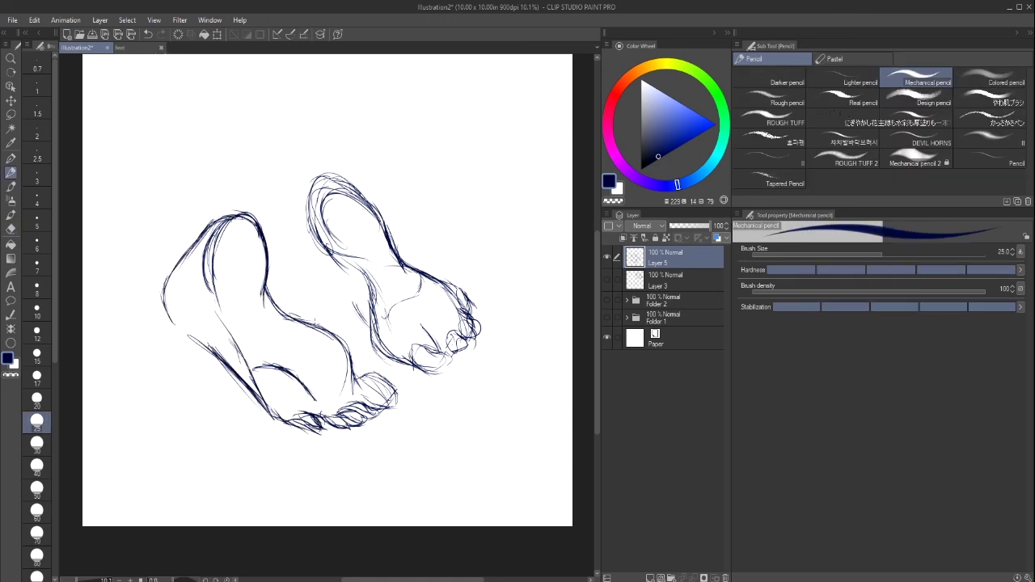
# Add short leg lines behind the lower foot and sketch a rounded leg form behind the upper foot's heel.
pyautogui.moveTo(267, 276); pyautogui.dragTo(350, 385)
pyautogui.moveTo(132, 267); pyautogui.dragTo(186, 255)
pyautogui.moveTo(157, 343); pyautogui.dragTo(219, 356)
pyautogui.moveTo(317, 230); pyautogui.dragTo(281, 270)
pyautogui.moveTo(280, 260)
pyautogui.mouseDown()
pyautogui.moveTo(338, 290)
pyautogui.moveTo(371, 332)
pyautogui.mouseUp()
pyautogui.moveTo(312, 224); pyautogui.dragTo(275, 257)
pyautogui.moveTo(279, 267)
pyautogui.mouseDown()
pyautogui.moveTo(341, 289)
pyautogui.moveTo(391, 357)
pyautogui.mouseUp()
pyautogui.moveTo(356, 272)
pyautogui.mouseDown()
pyautogui.moveTo(395, 359)
pyautogui.moveTo(391, 317)
pyautogui.mouseUp()
# Erase the upper foot's messy toe strokes and redraw its toes, side contour and the curve of the ball.
pyautogui.click(10, 229)
pyautogui.moveTo(419, 282)
pyautogui.mouseDown()
pyautogui.moveTo(476, 328)
pyautogui.moveTo(454, 352)
pyautogui.mouseUp()
pyautogui.click(11, 173)
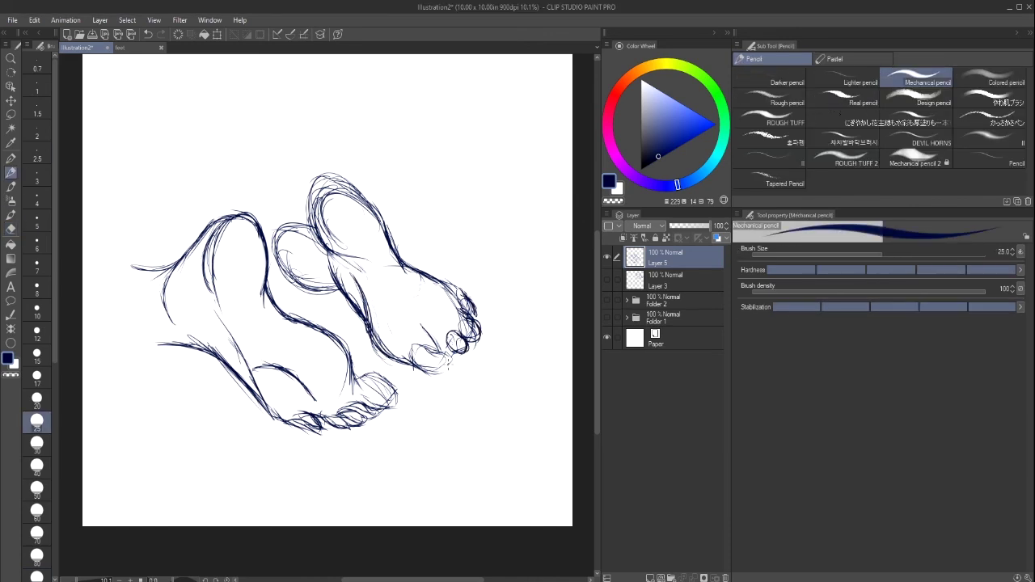
pyautogui.click(10, 229)
pyautogui.moveTo(456, 290)
pyautogui.mouseDown()
pyautogui.moveTo(480, 314)
pyautogui.moveTo(465, 292)
pyautogui.mouseUp()
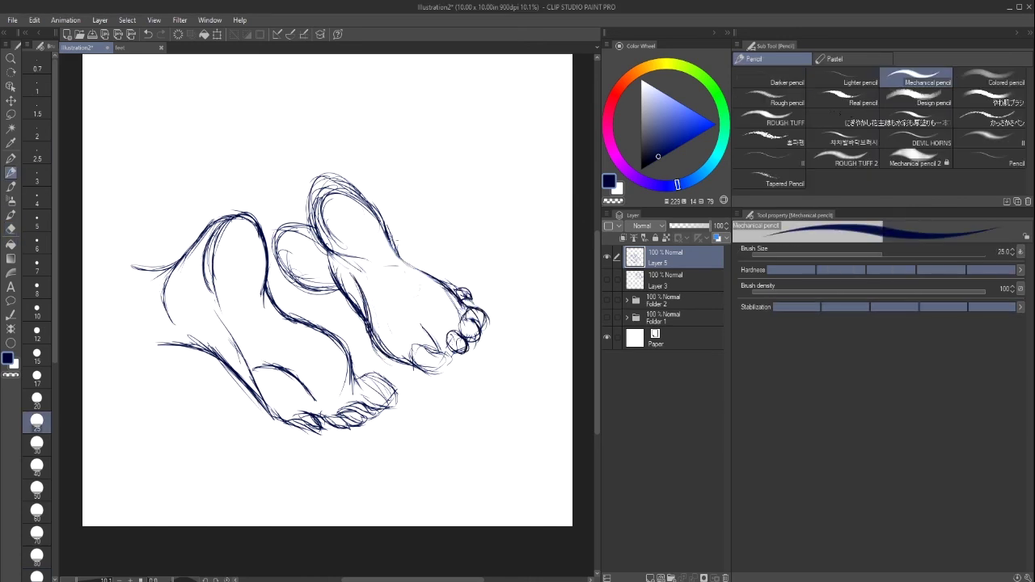
pyautogui.moveTo(389, 236); pyautogui.dragTo(445, 286)
pyautogui.moveTo(394, 336); pyautogui.dragTo(439, 351)
pyautogui.moveTo(413, 347)
pyautogui.mouseDown()
pyautogui.moveTo(450, 359)
pyautogui.moveTo(434, 372)
pyautogui.mouseUp()
# Lasso the upper foot's small toes, transform them to sit closer together, and touch up the heel.
pyautogui.press('m')
pyautogui.moveTo(444, 348)
pyautogui.mouseDown()
pyautogui.moveTo(509, 352)
pyautogui.moveTo(446, 345)
pyautogui.mouseUp()
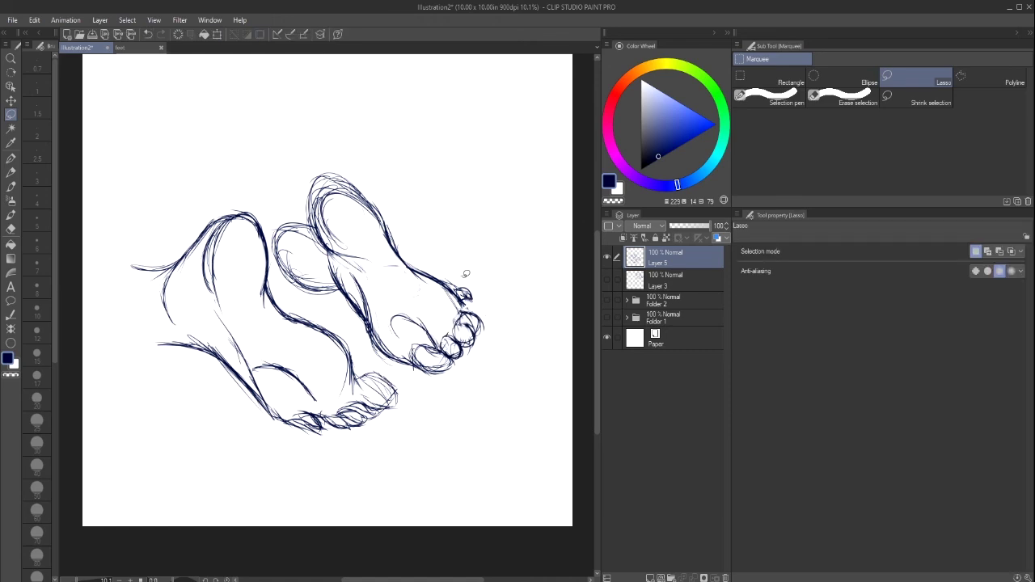
pyautogui.moveTo(467, 275); pyautogui.dragTo(475, 301)
pyautogui.hotkey('ctrl', 't')
pyautogui.press('p')
pyautogui.moveTo(311, 230); pyautogui.dragTo(387, 230)
pyautogui.press('e')
# Scale down the pair of feet and move it toward the upper right of the canvas.
pyautogui.click(11, 175)
pyautogui.hotkey('ctrl', 't')
pyautogui.moveTo(484, 436); pyautogui.dragTo(396, 369)
pyautogui.moveTo(307, 315); pyautogui.dragTo(414, 309)
pyautogui.click(334, 383)
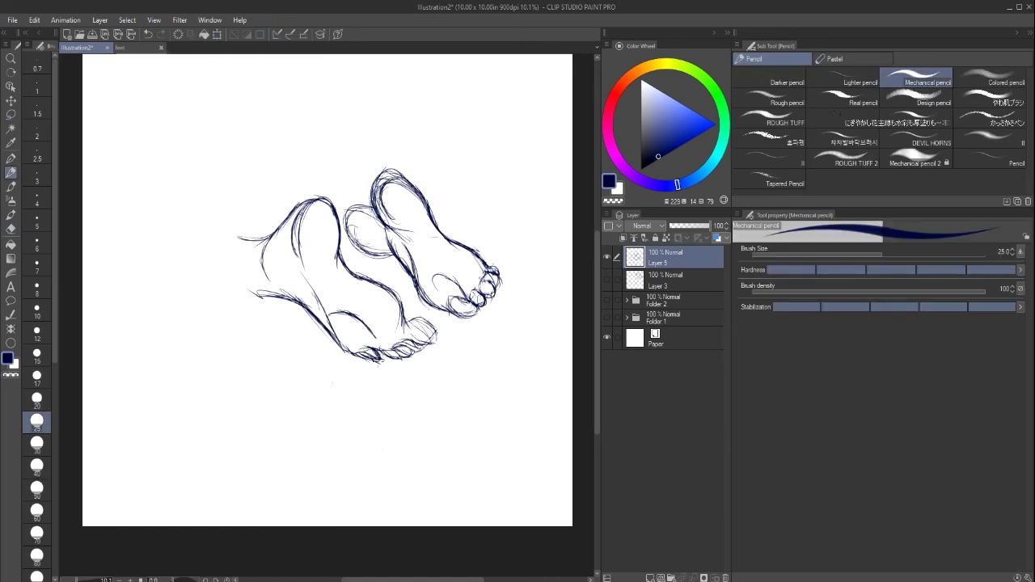
# Draw the lower foot's leg extending left from the ankle, closed off with a rounded end.
pyautogui.moveTo(159, 311); pyautogui.dragTo(296, 293)
pyautogui.moveTo(157, 291); pyautogui.dragTo(212, 236)
pyautogui.moveTo(238, 252); pyautogui.dragTo(299, 205)
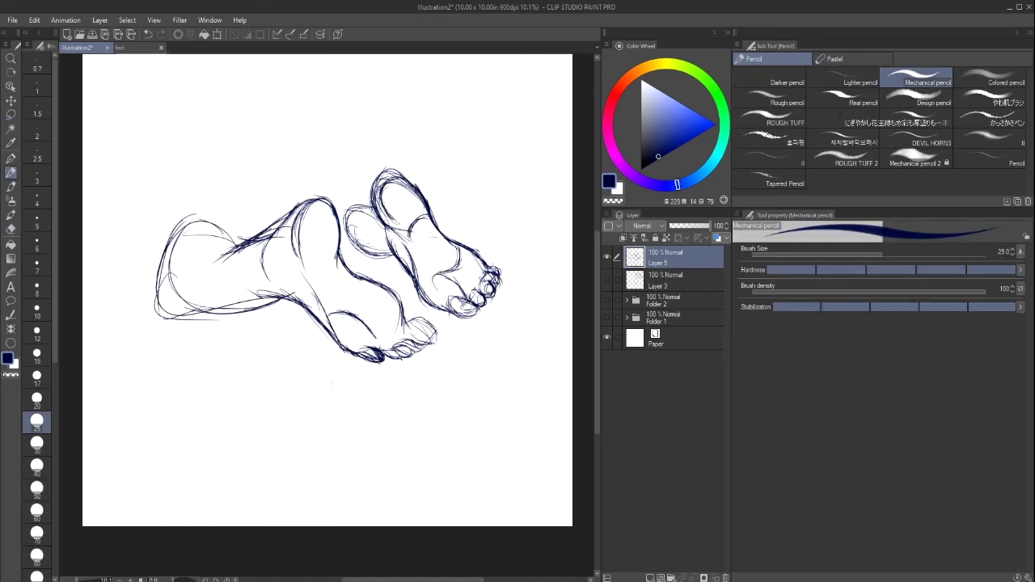
# Lighten the lower foot's arch line and darken the curved contours around its heel and ankle.
pyautogui.press('e')
pyautogui.moveTo(338, 248); pyautogui.dragTo(379, 287)
pyautogui.press('p')
pyautogui.moveTo(314, 202); pyautogui.dragTo(299, 258)
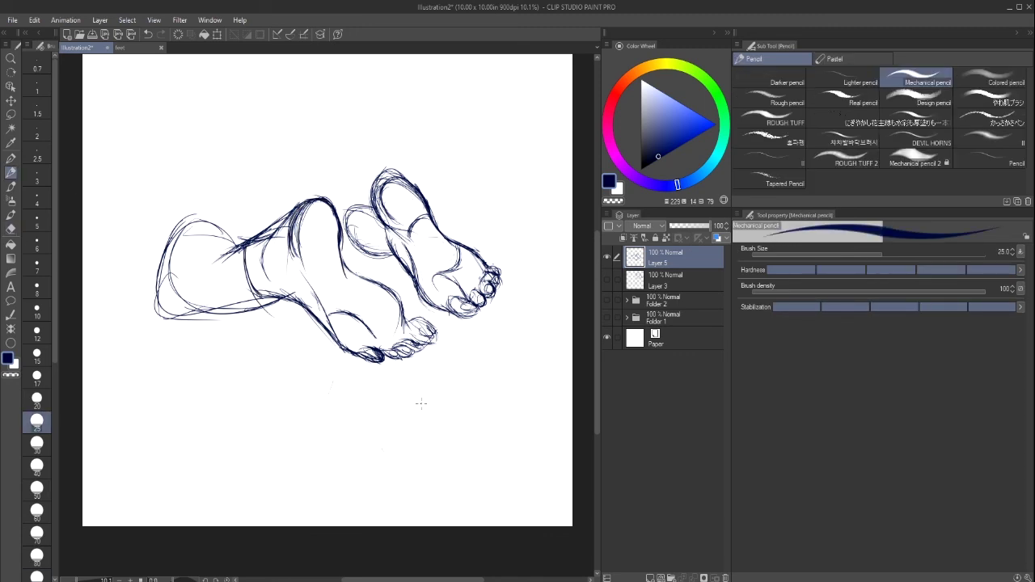
# Lighten the upper foot's inner edge and toes, and hatch vertical shading on the legs and ankle.
pyautogui.press('e')
pyautogui.moveTo(388, 224); pyautogui.dragTo(409, 255)
pyautogui.moveTo(463, 311); pyautogui.dragTo(495, 274)
pyautogui.press('p')
pyautogui.moveTo(283, 222); pyautogui.dragTo(283, 289)
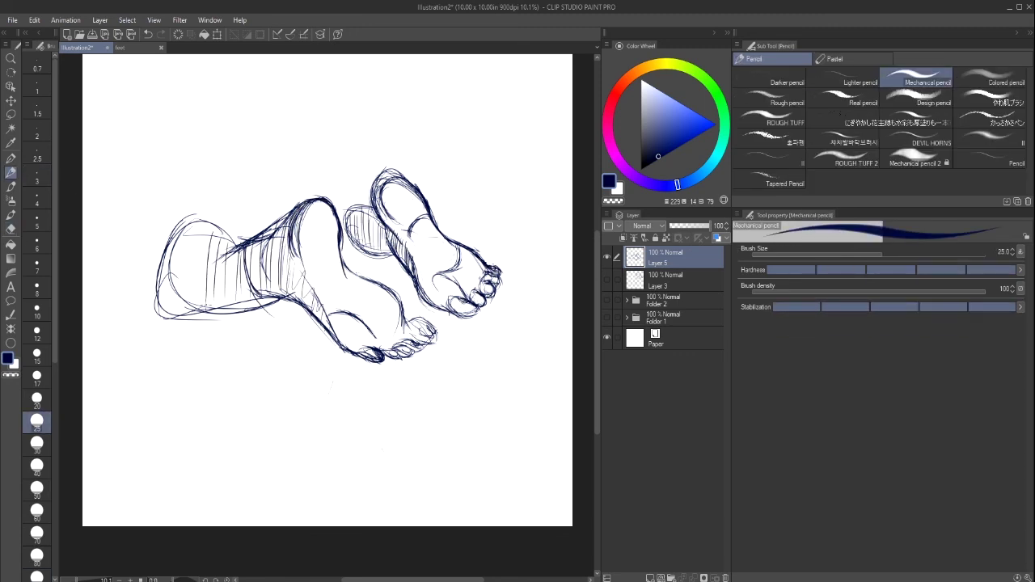
# Contour the rounded end of the lower foot's leg and show the hidden Layer 3, Folder 2 and Folder 1.
pyautogui.moveTo(181, 233); pyautogui.dragTo(175, 317)
pyautogui.hotkey('ctrl', '-')
pyautogui.hotkey('ctrl', '-')
pyautogui.click(607, 280)
pyautogui.click(606, 300)
pyautogui.click(607, 318)
# Scale down the pair of lying feet and place it in the lower-left area of the canvas.
pyautogui.hotkey('ctrl', 't')
pyautogui.moveTo(404, 463)
pyautogui.mouseDown()
pyautogui.moveTo(305, 418)
pyautogui.moveTo(320, 429)
pyautogui.mouseUp()
pyautogui.moveTo(317, 453)
pyautogui.mouseDown()
pyautogui.moveTo(305, 462)
pyautogui.moveTo(334, 453)
pyautogui.mouseUp()
pyautogui.click(239, 469)
# Scale down the rear-view feet in Folder 2 and fit them into the lower-right area of the canvas.
pyautogui.click(665, 300)
pyautogui.click(217, 34)
pyautogui.moveTo(294, 420); pyautogui.dragTo(314, 404)
pyautogui.moveTo(387, 344); pyautogui.dragTo(411, 348)
# Check which studies Folder 2 and Layer 5 hold, and move the lying feet down level with the rear-view pair.
pyautogui.click(606, 300)
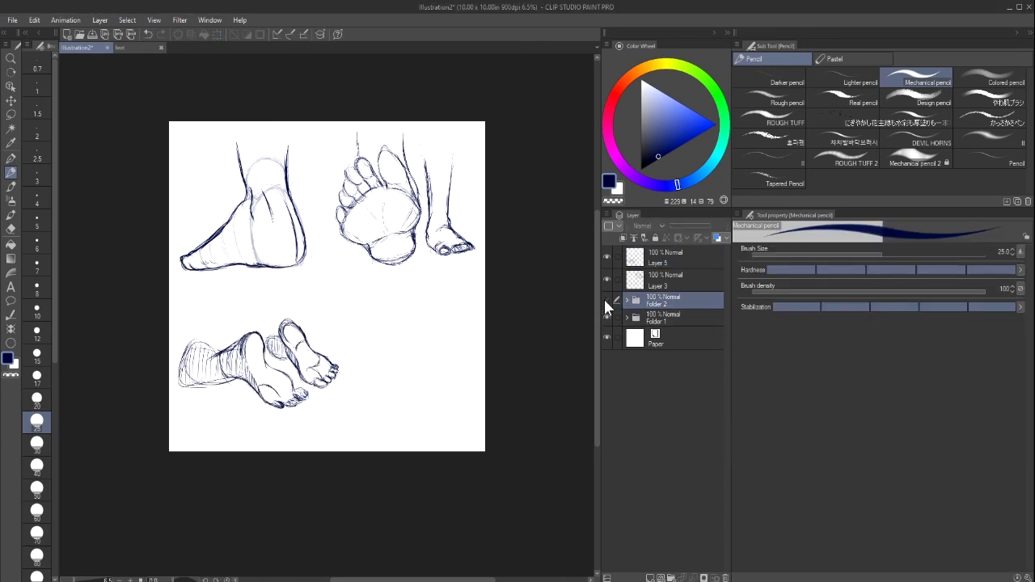
pyautogui.click(606, 300)
pyautogui.doubleClick(607, 257)
pyautogui.click(665, 258)
pyautogui.click(617, 300)
pyautogui.moveTo(327, 364); pyautogui.dragTo(326, 391)
# Add a new layer on top and set the mechanical pencil to bright red with brush size 80.
pyautogui.hotkey('ctrl', 'shift', 'n')
pyautogui.click(36, 310)
pyautogui.click(614, 96)
pyautogui.click(711, 124)
pyautogui.click(37, 399)
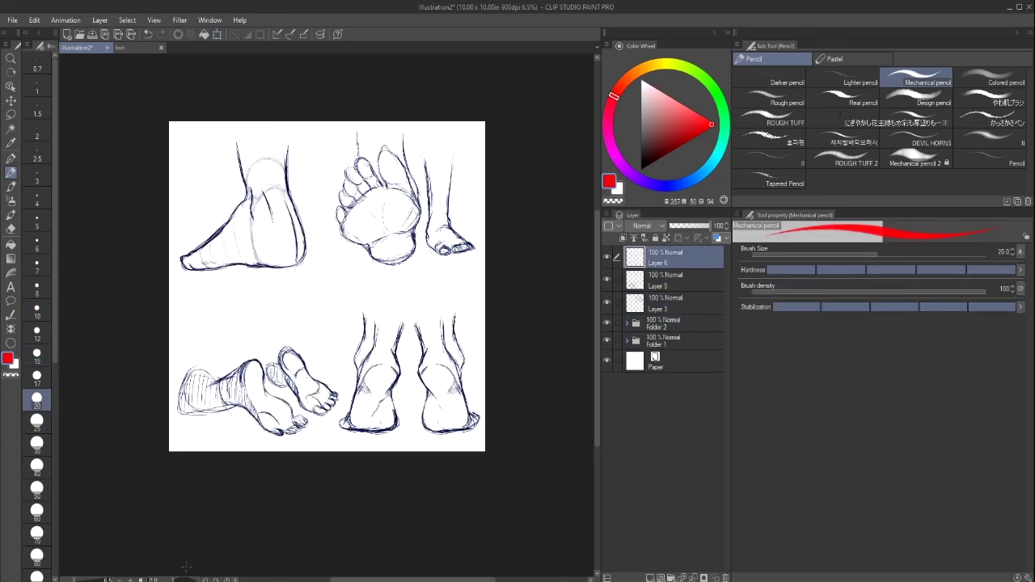
pyautogui.click(36, 556)
pyautogui.hotkey('ctrl', '+')
pyautogui.hotkey('ctrl', '+')
pyautogui.moveTo(288, 208); pyautogui.dragTo(224, 281)
pyautogui.moveTo(289, 333); pyautogui.dragTo(301, 368)
pyautogui.moveTo(144, 283); pyautogui.dragTo(167, 358)
pyautogui.hotkey('ctrl', 'z')
pyautogui.hotkey('ctrl', 'z')
pyautogui.hotkey('ctrl', 'z')
pyautogui.hotkey('ctrl', 'z')
pyautogui.hotkey('ctrl', 'z')
# Handwrite the artist's handle and name, "+Ultra!" and "Bye Bye!!" with a smile in red between the two rows of feet.
pyautogui.moveTo(89, 343)
pyautogui.mouseDown()
pyautogui.moveTo(103, 362)
pyautogui.moveTo(229, 284)
pyautogui.mouseUp()
pyautogui.moveTo(217, 388); pyautogui.dragTo(334, 291)
pyautogui.moveTo(353, 229); pyautogui.dragTo(356, 271)
pyautogui.moveTo(494, 260); pyautogui.dragTo(537, 247)
# Handwrite "No color today!" in red beside the side-view foot's leg in the upper-left part of the canvas.
pyautogui.hotkey('ctrl', '-')
pyautogui.hotkey('ctrl', '-')
pyautogui.hotkey('ctrl', '+')
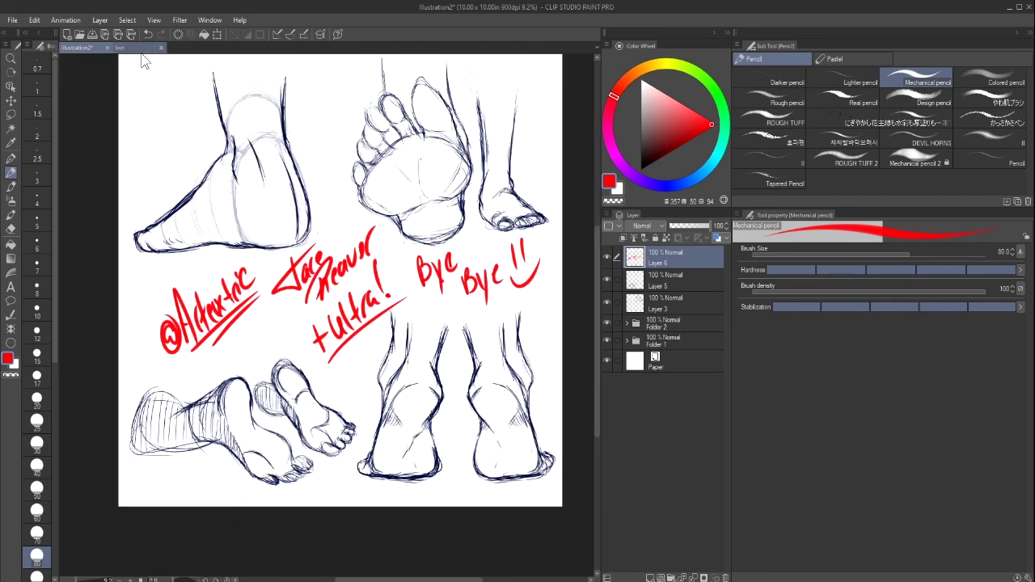
pyautogui.moveTo(164, 128); pyautogui.dragTo(169, 139)
pyautogui.moveTo(170, 125); pyautogui.dragTo(171, 126)
pyautogui.moveTo(177, 109); pyautogui.dragTo(181, 128)
pyautogui.moveTo(185, 100); pyautogui.dragTo(194, 100)
pyautogui.moveTo(161, 164); pyautogui.dragTo(169, 183)
pyautogui.moveTo(180, 146); pyautogui.dragTo(186, 166)
pyautogui.moveTo(190, 148); pyautogui.dragTo(194, 165)
pyautogui.moveTo(199, 119); pyautogui.dragTo(203, 135)
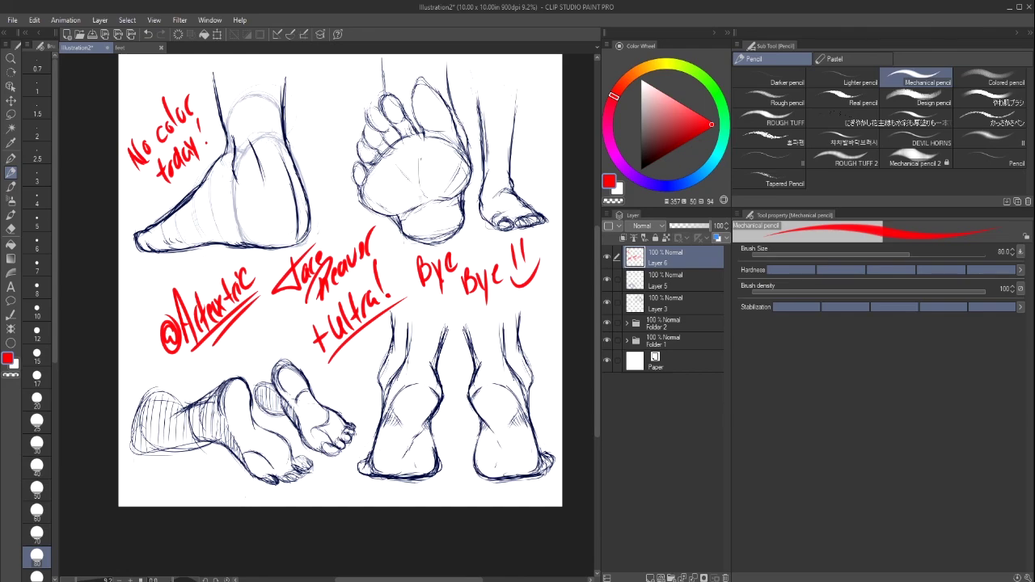